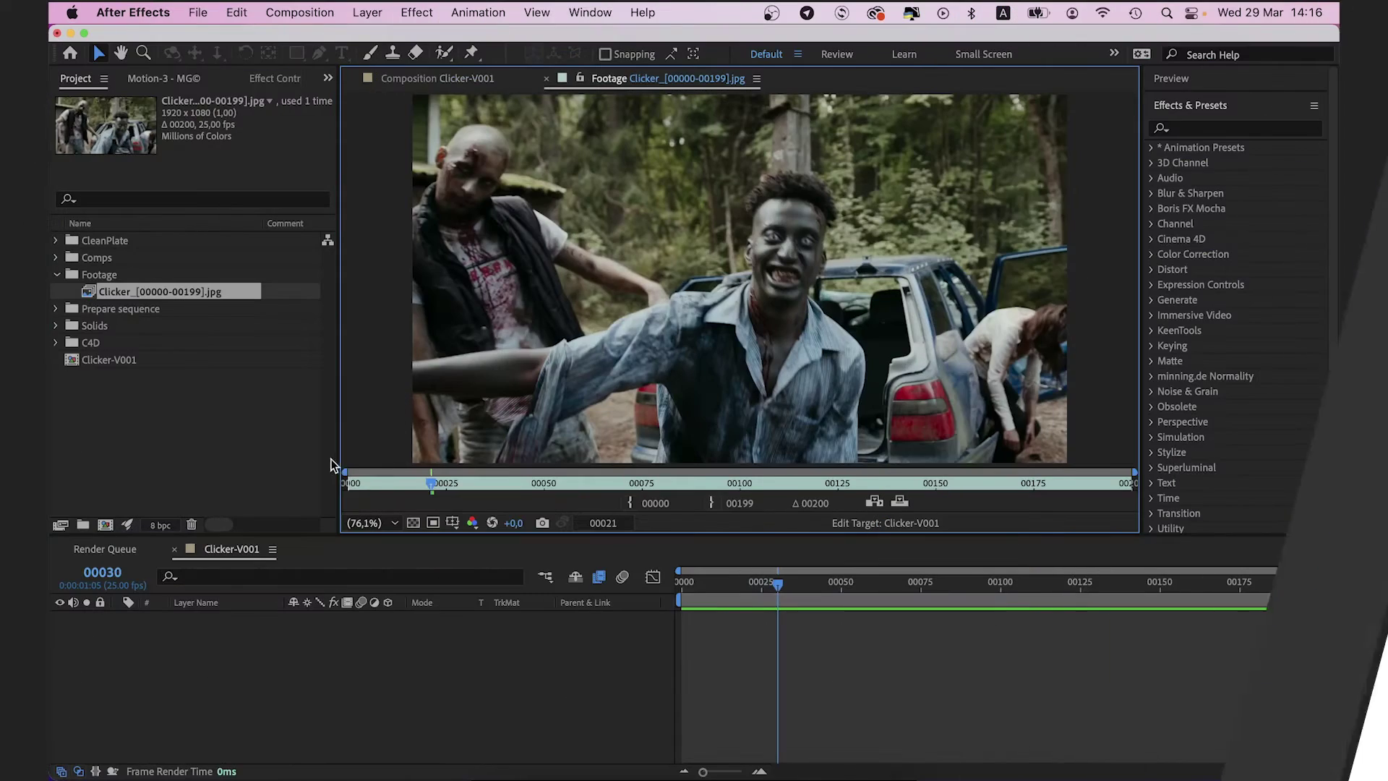
# Return the footage to its first frame and look through the five images in the References folder in Finder.
pyautogui.moveTo(423, 486); pyautogui.dragTo(349, 487)
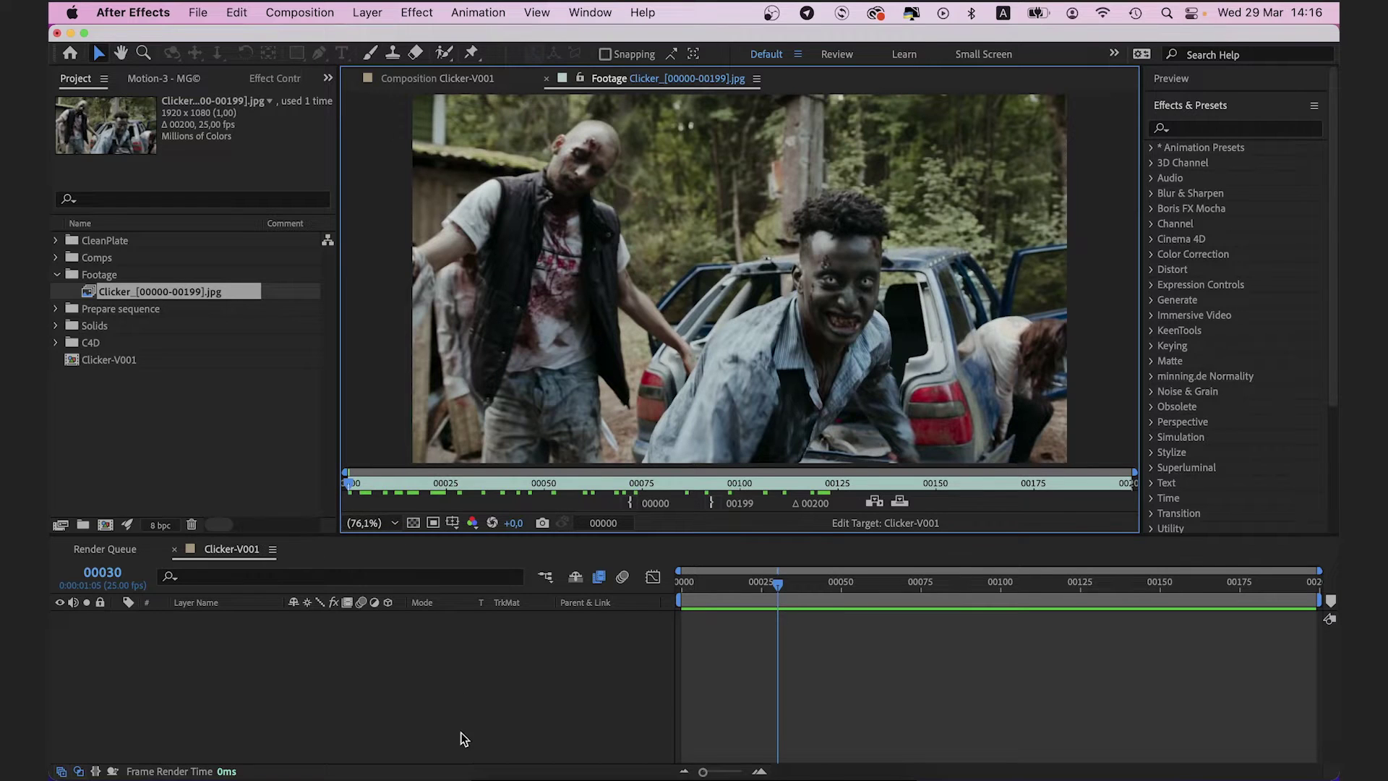
pyautogui.click(471, 752)
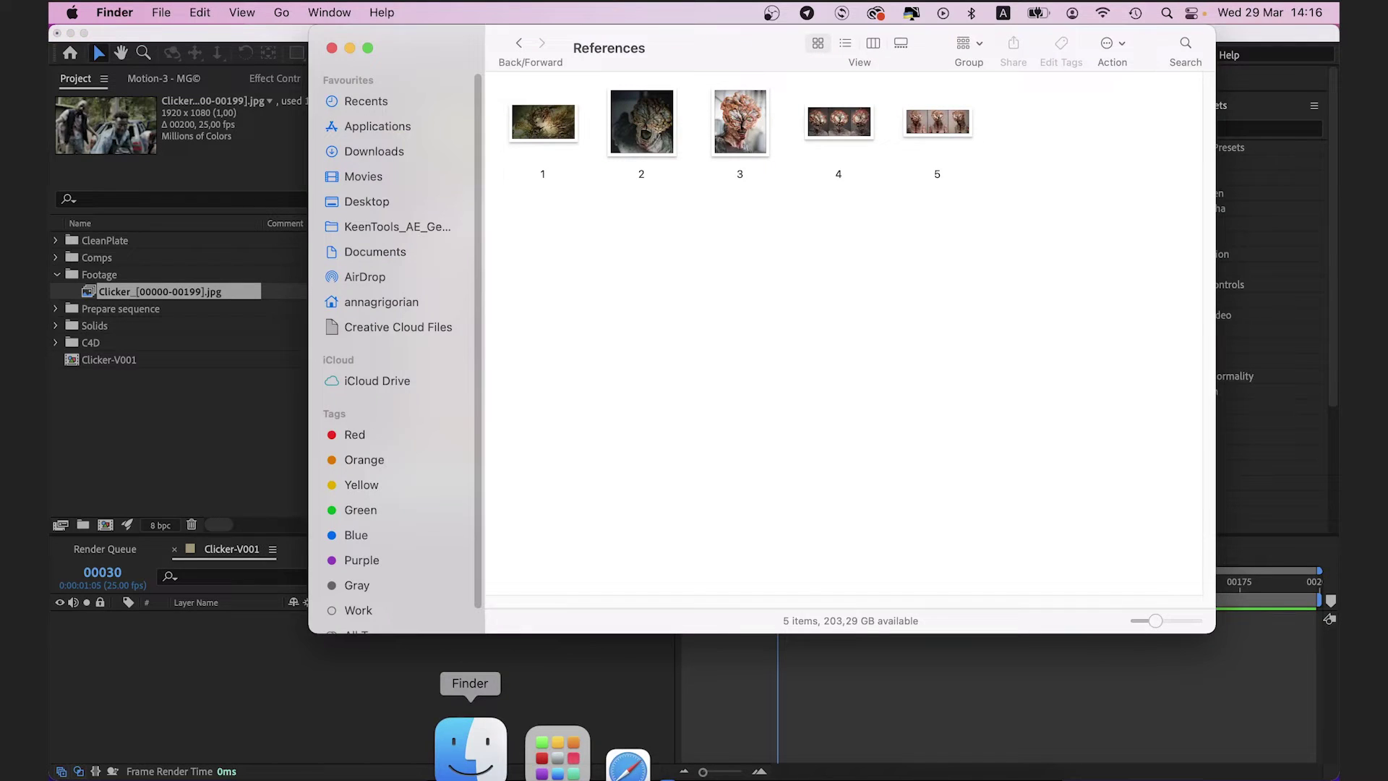
pyautogui.click(552, 133)
pyautogui.press('space')
pyautogui.press('Right')
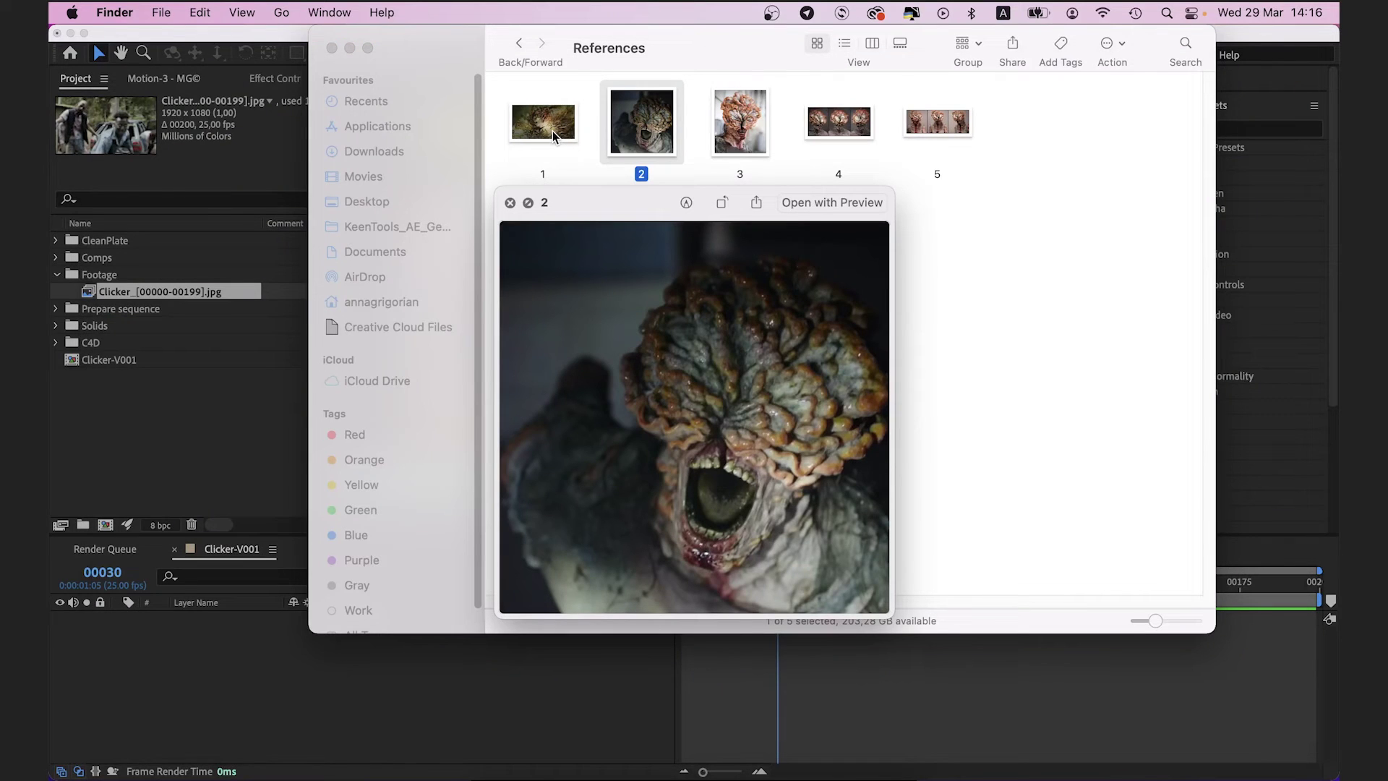
pyautogui.press('Right')
pyautogui.press('Right')
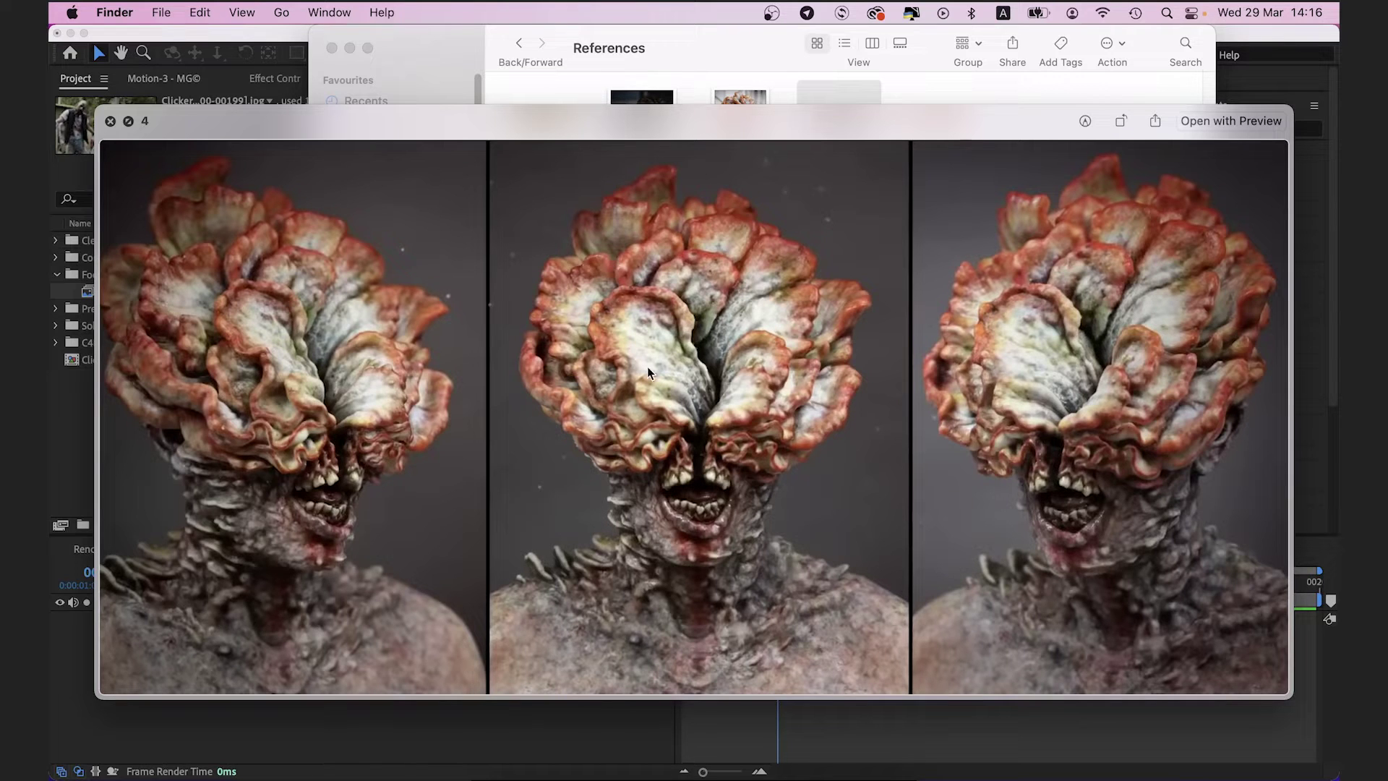
pyautogui.press('Left')
pyautogui.press('Left')
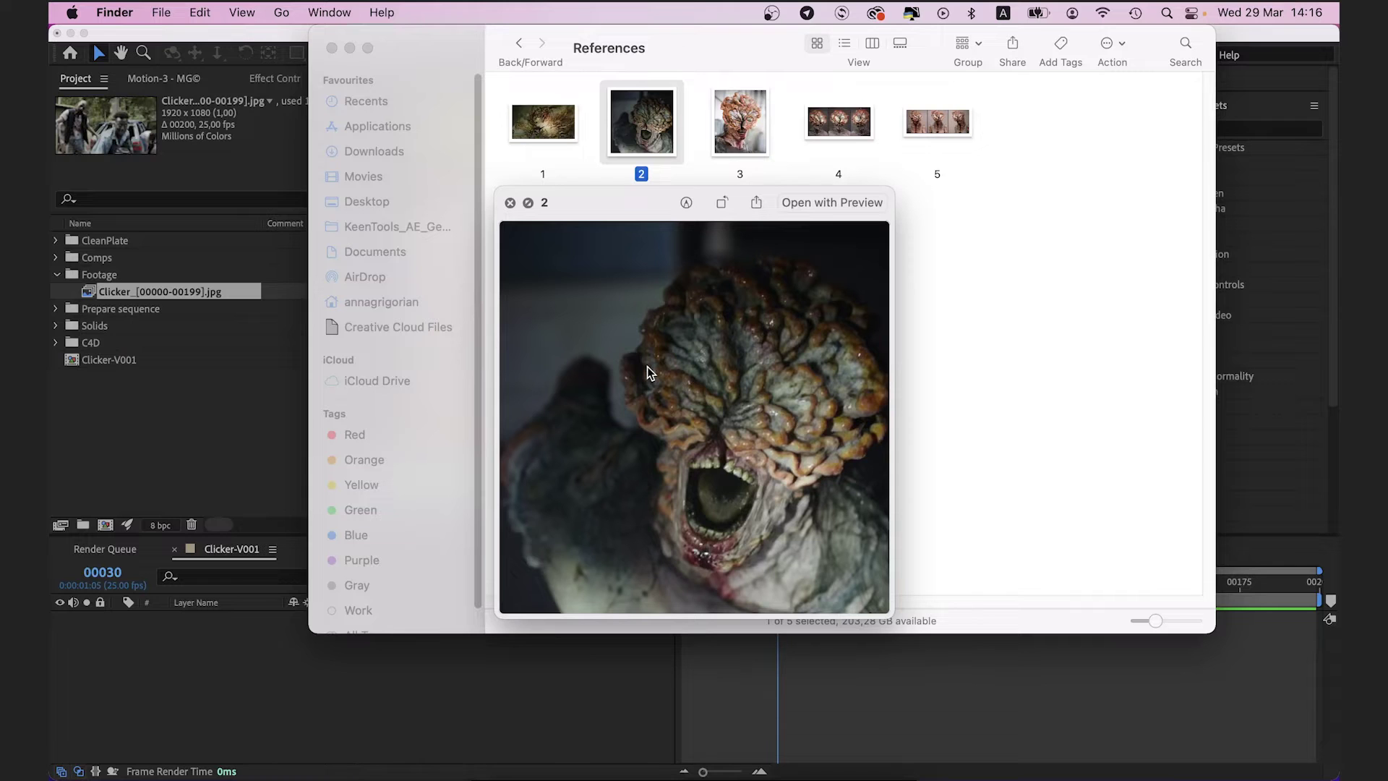
pyautogui.press('Left')
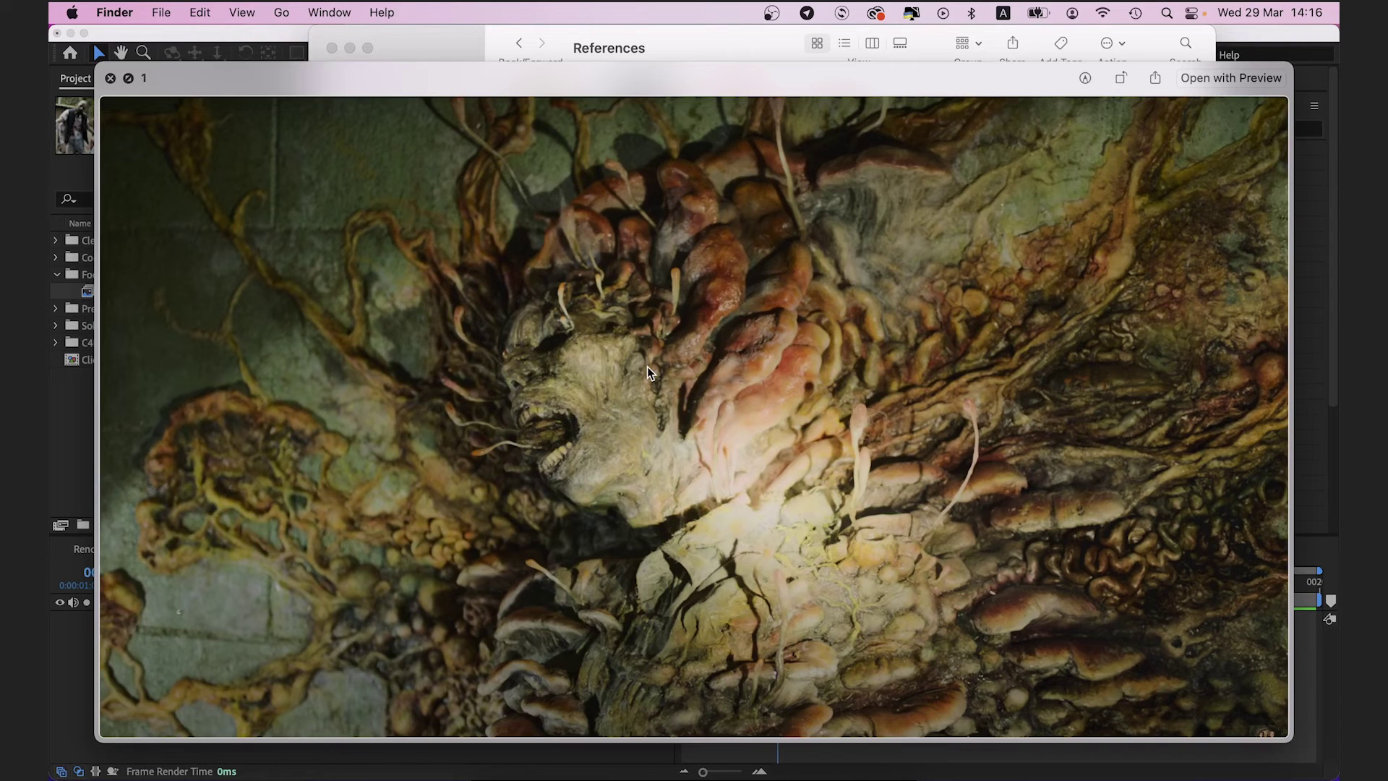
pyautogui.press('Left')
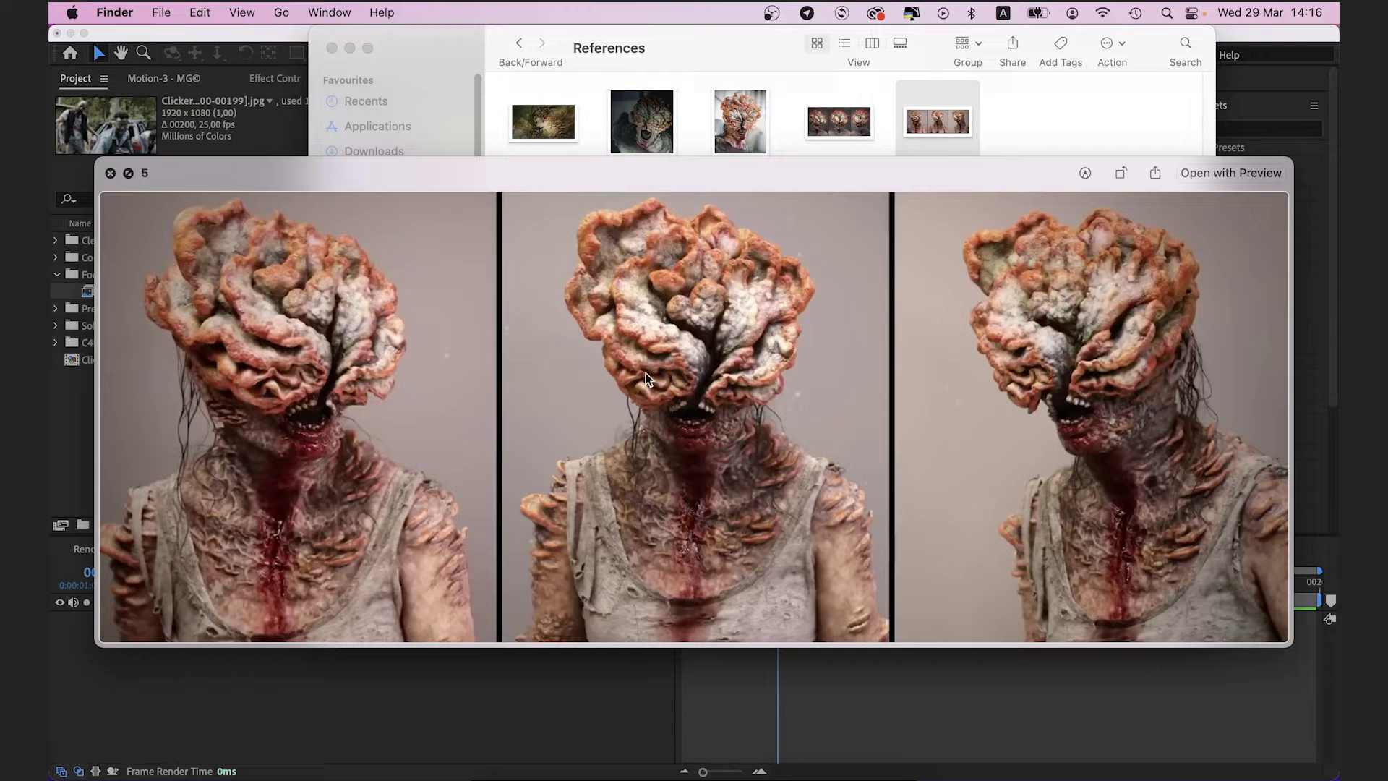
pyautogui.press('space')
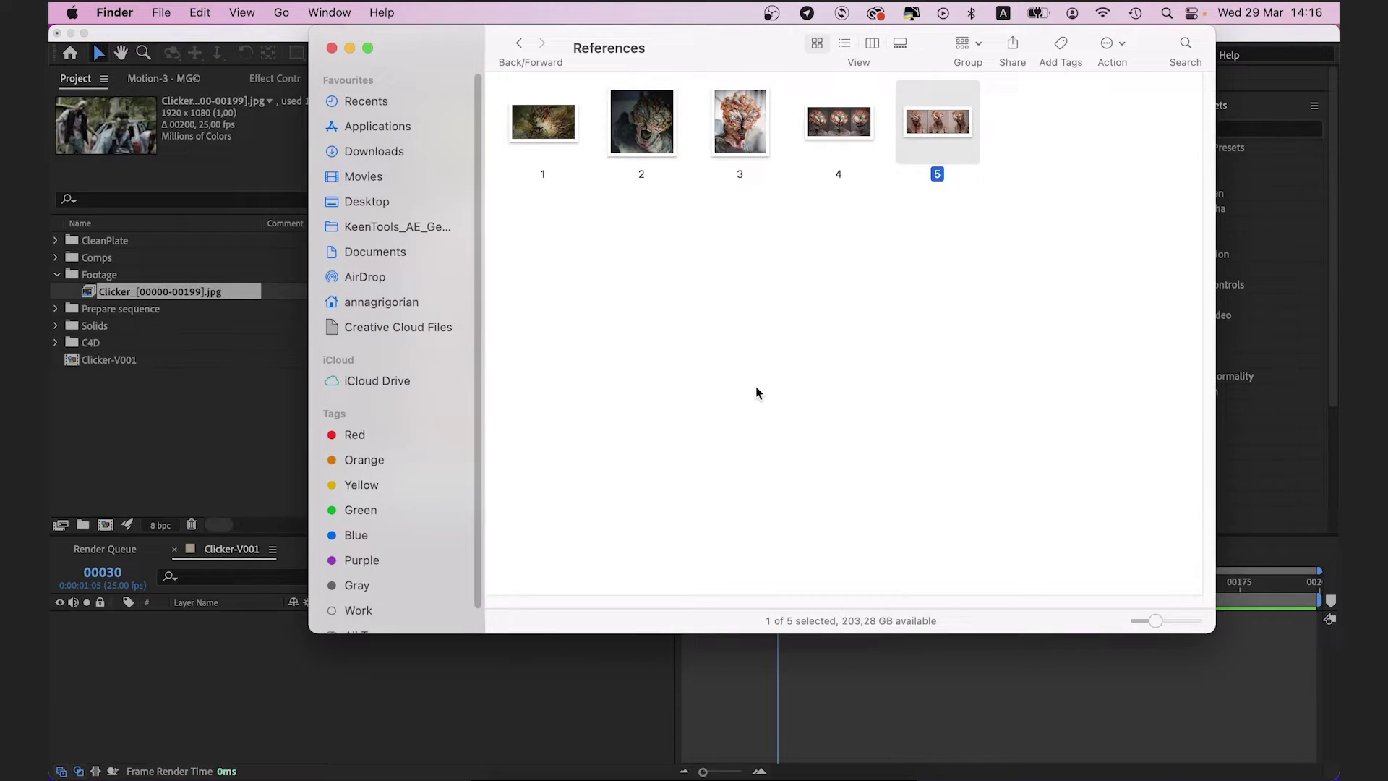
pyautogui.click(756, 389)
pyautogui.click(157, 686)
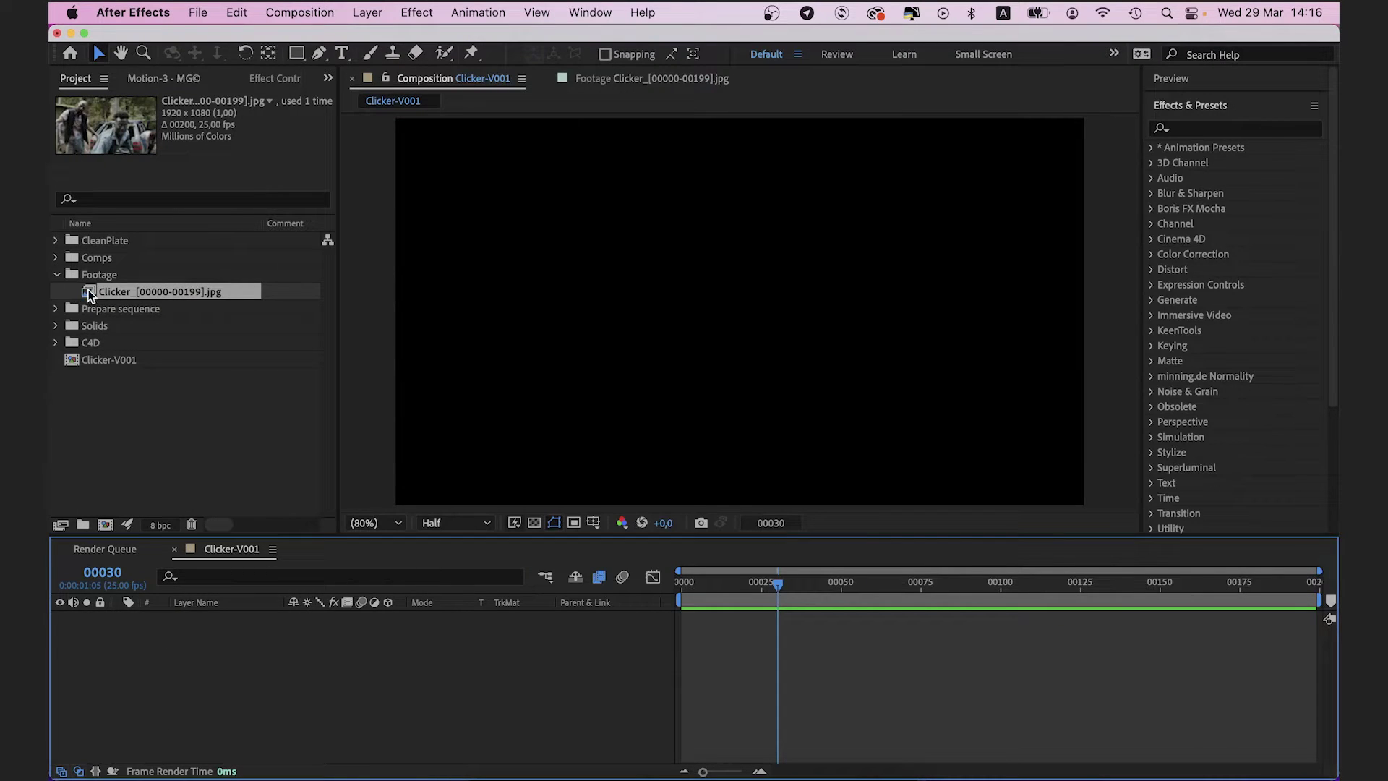
pyautogui.moveTo(748, 582); pyautogui.dragTo(639, 596)
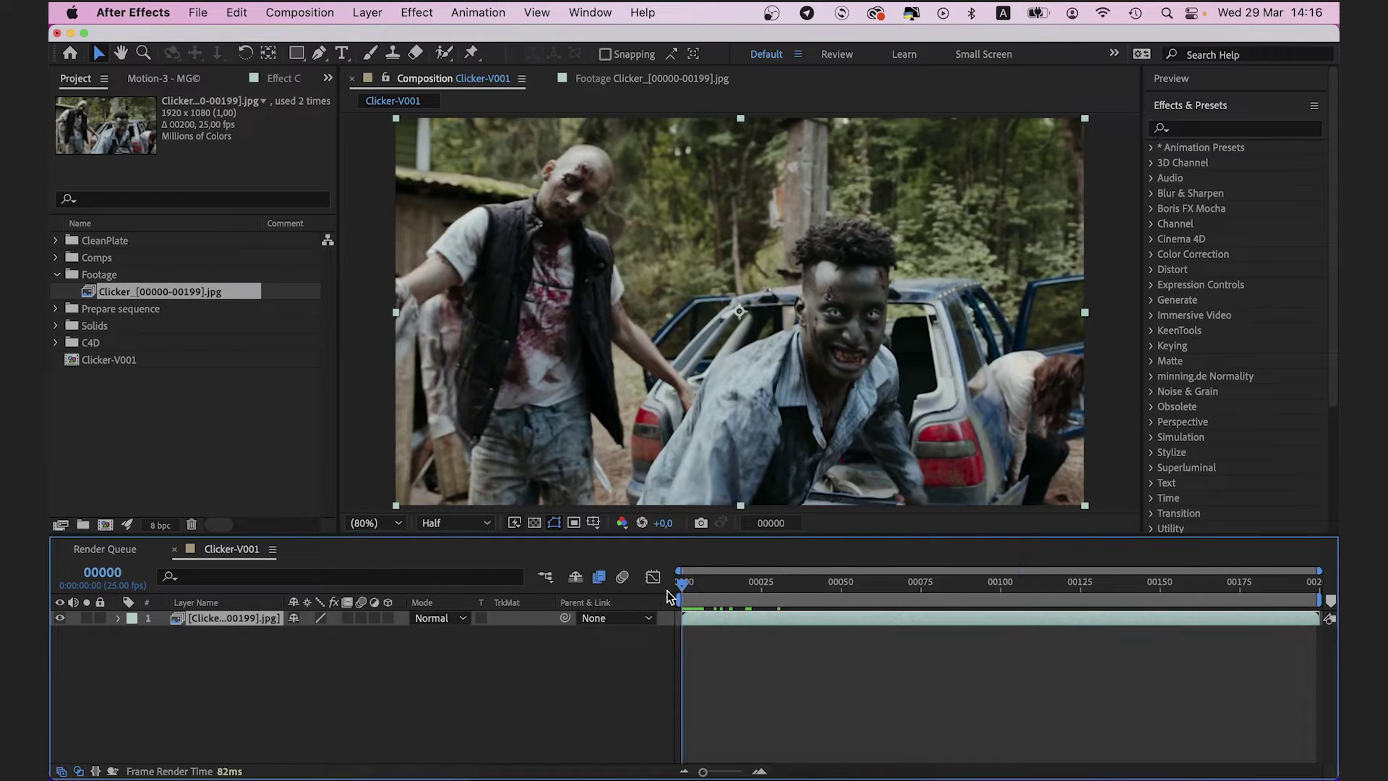
# Find the GeoTracker effect by searching "geotr" and apply it to the Clicker footage layer.
pyautogui.click(1239, 130)
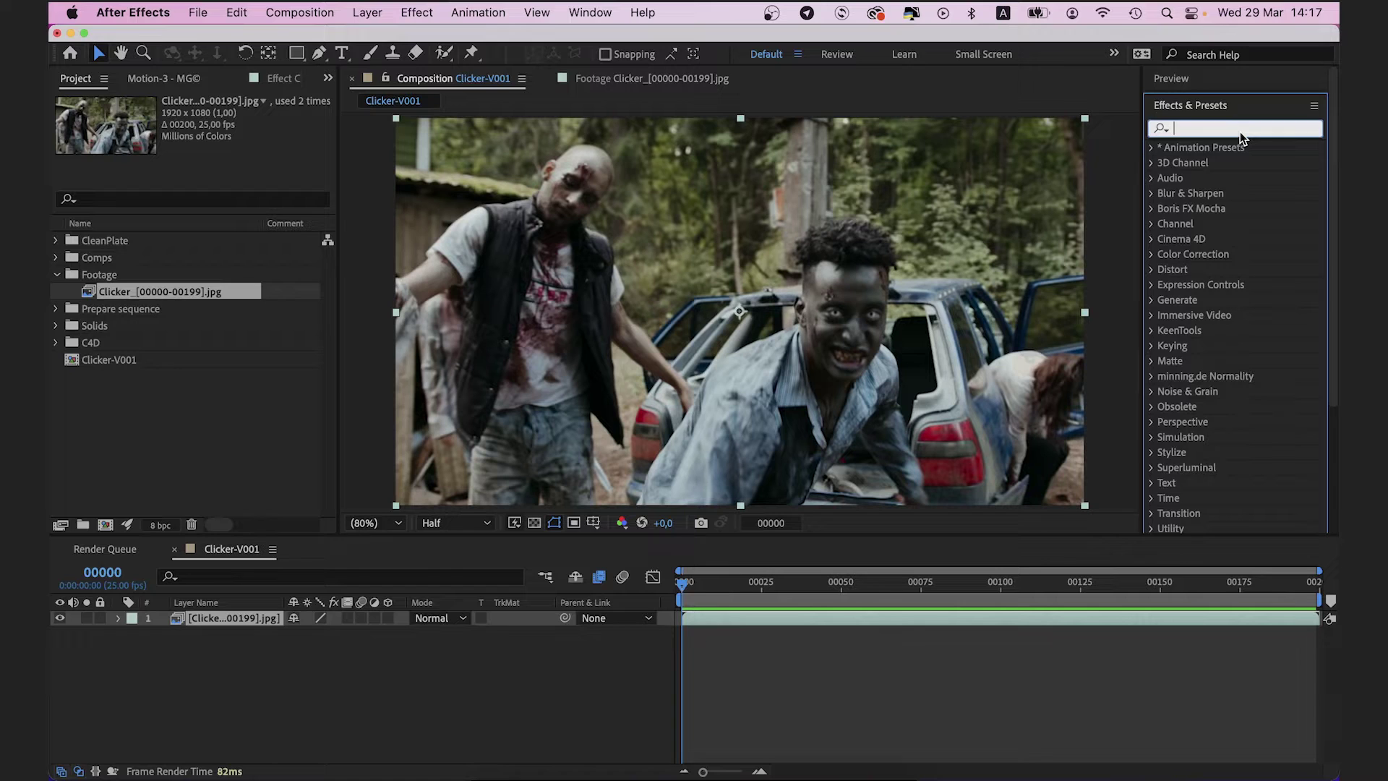
pyautogui.write('geotr')
pyautogui.moveTo(1214, 163); pyautogui.dragTo(874, 285)
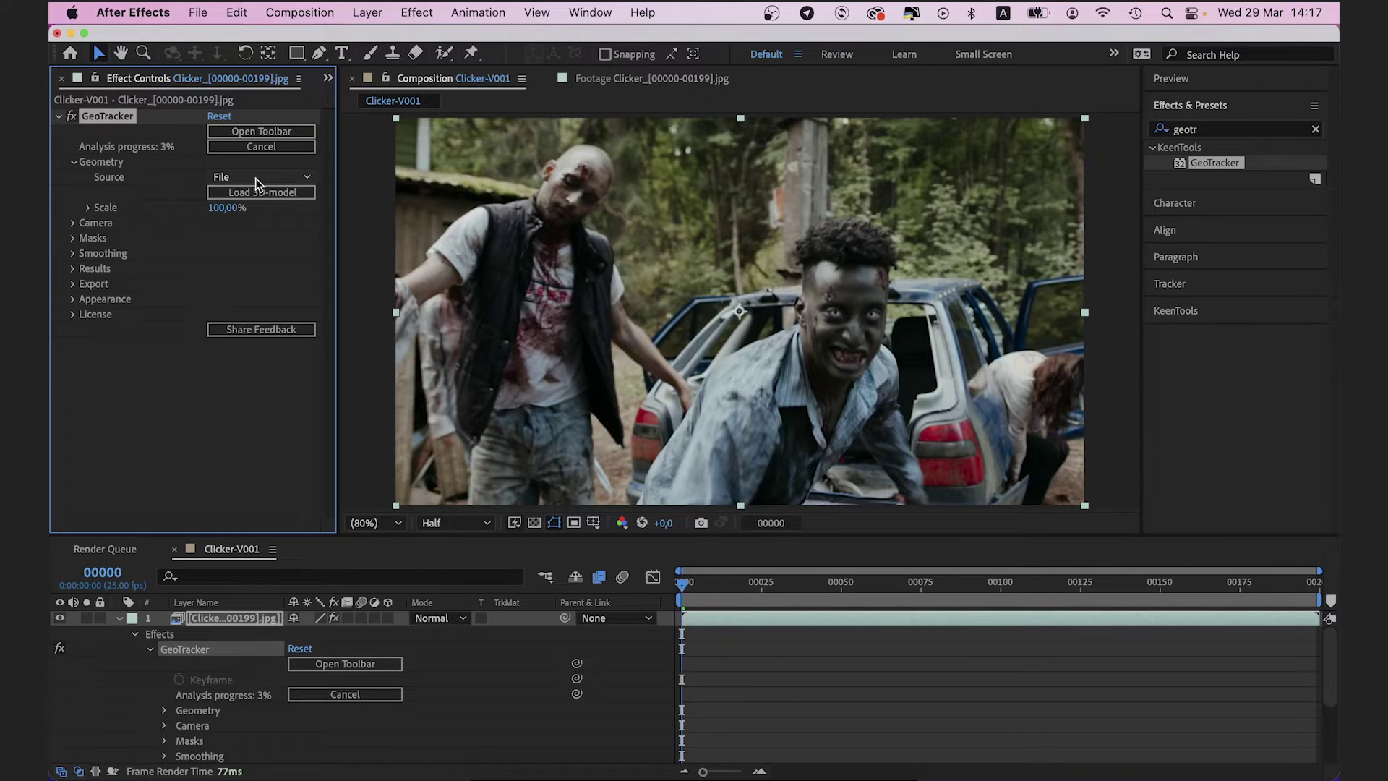
# Set GeoTracker's geometry source to Primitive and the primitive type to Head.
pyautogui.click(230, 177)
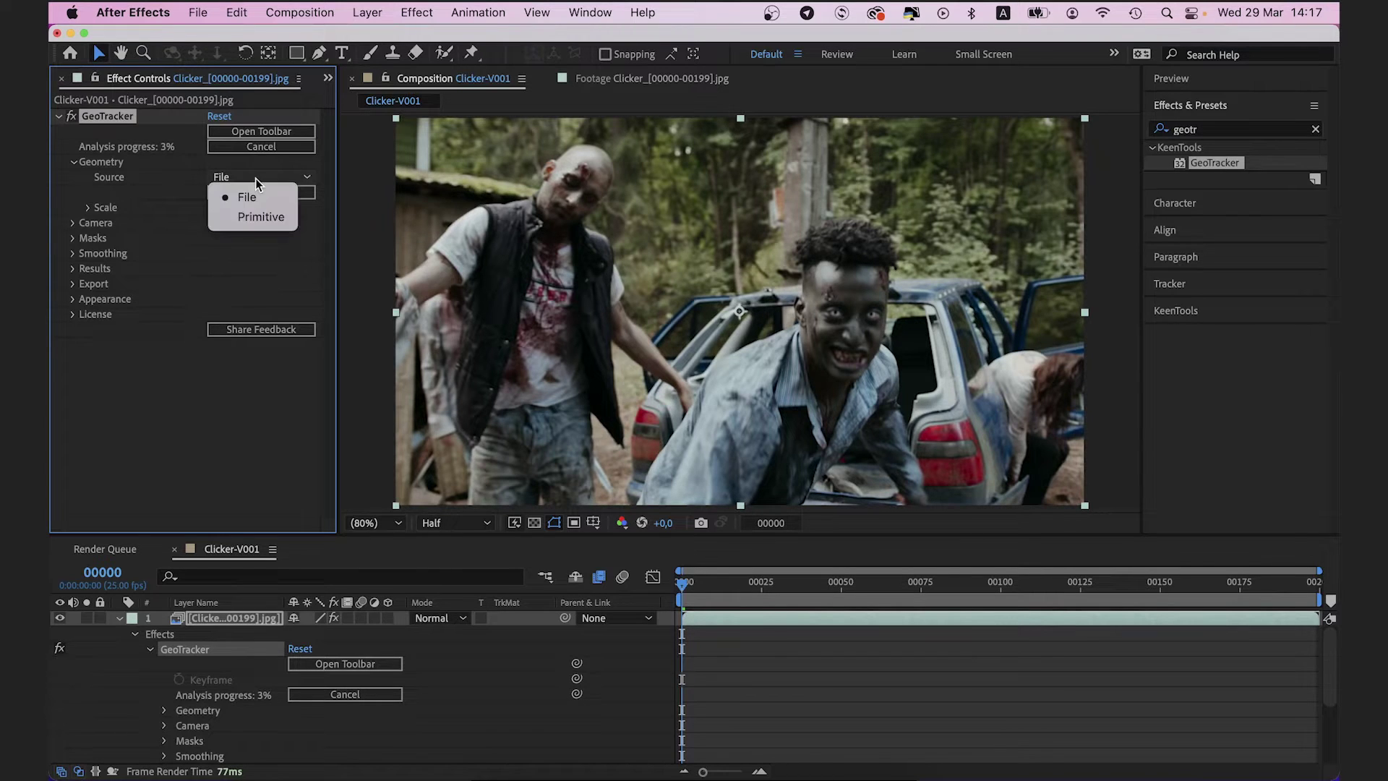
pyautogui.click(261, 218)
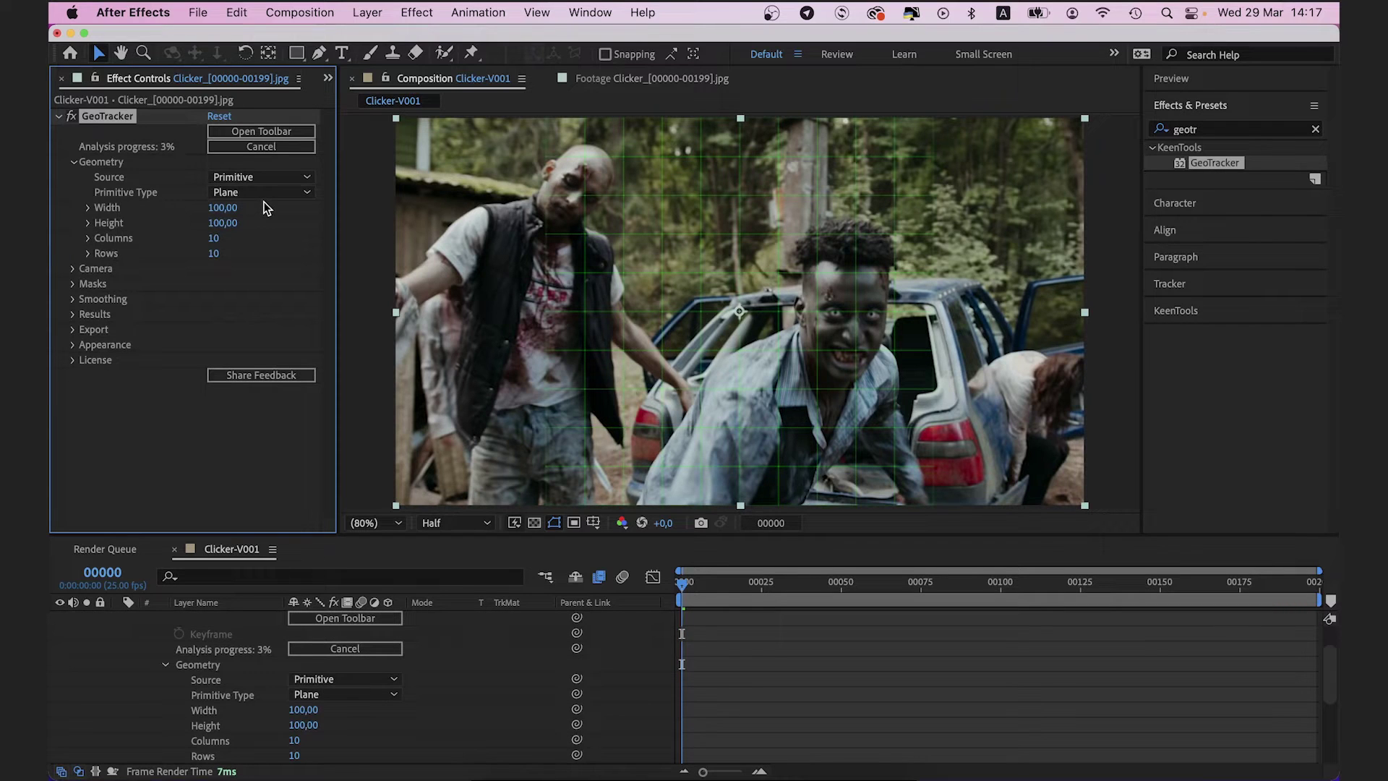
pyautogui.click(266, 193)
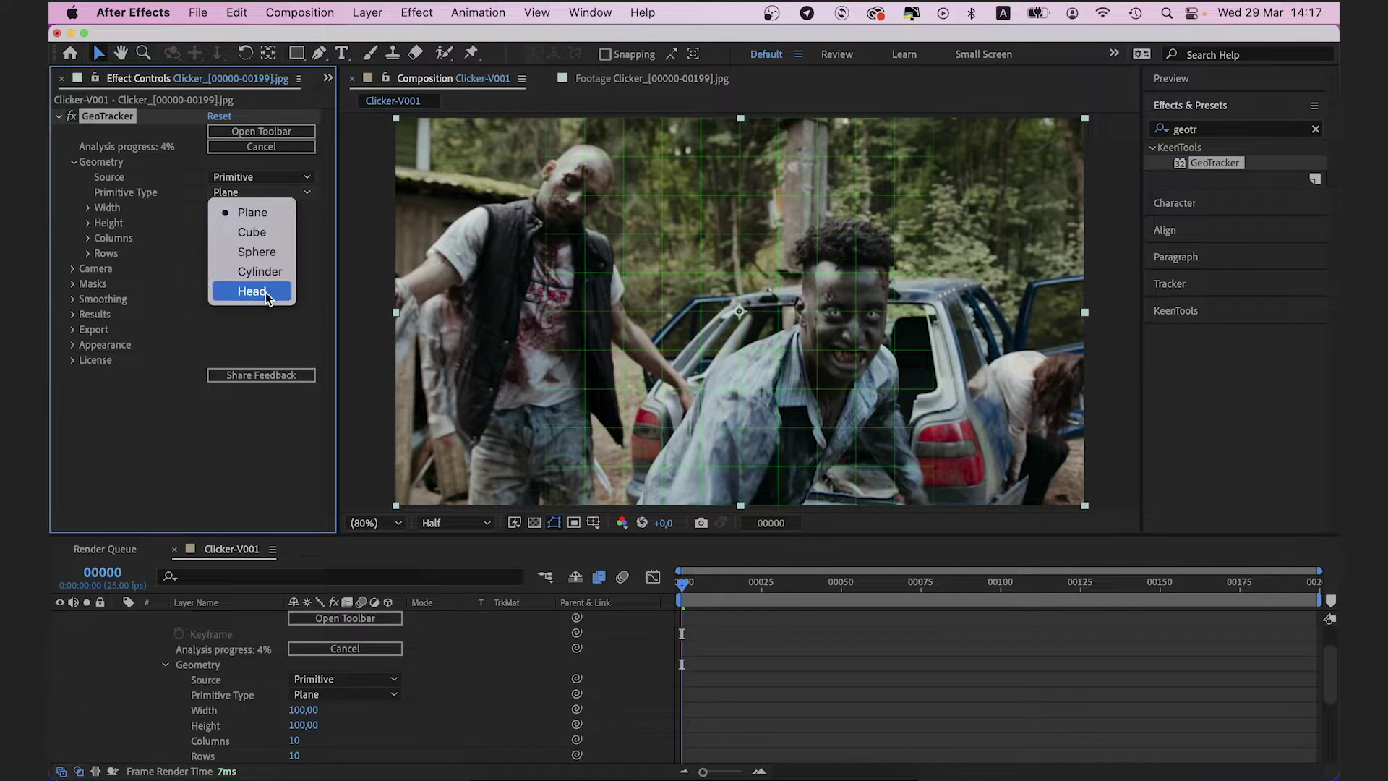
pyautogui.click(266, 292)
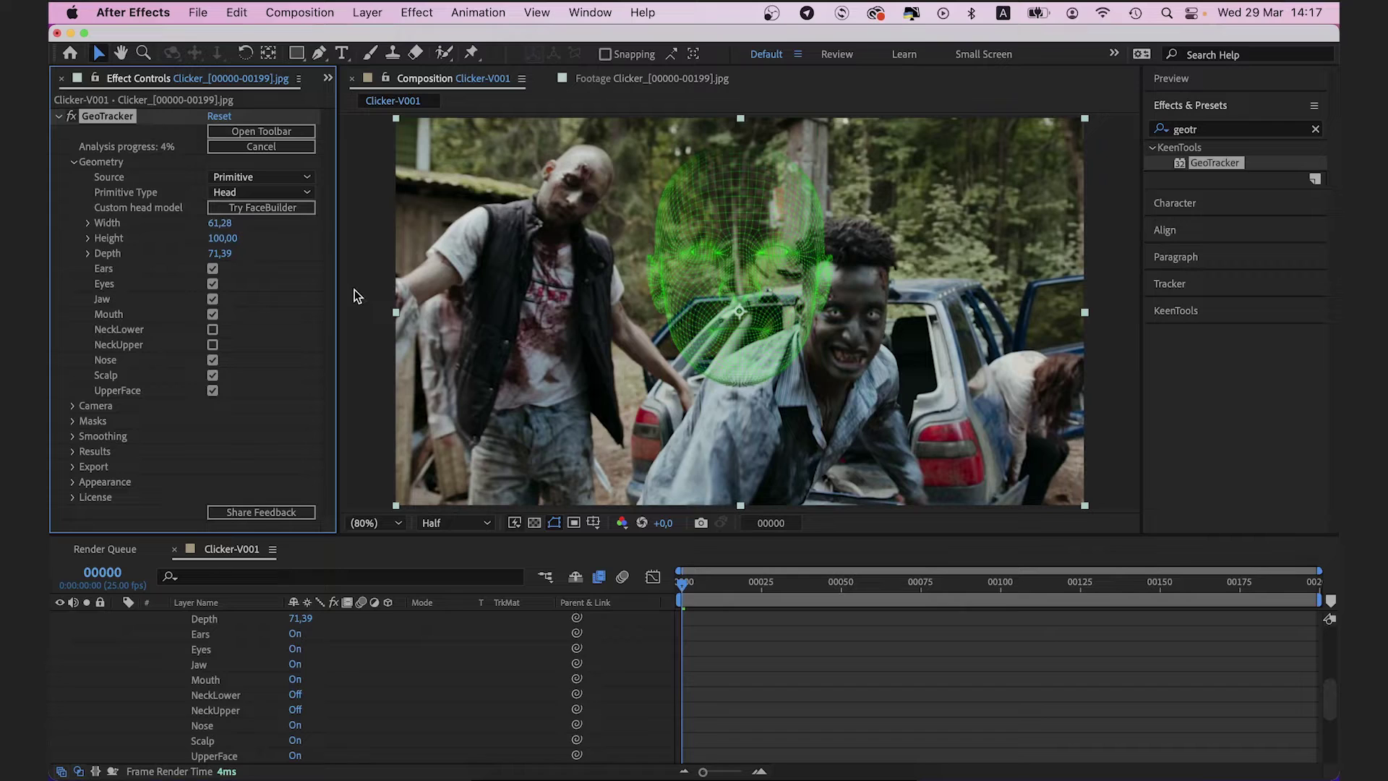
# Go to frame 00174 and exclude the Jaw, Mouth and Scalp parts from the head geometry.
pyautogui.scroll(5, 782, 670)
pyautogui.click(786, 686)
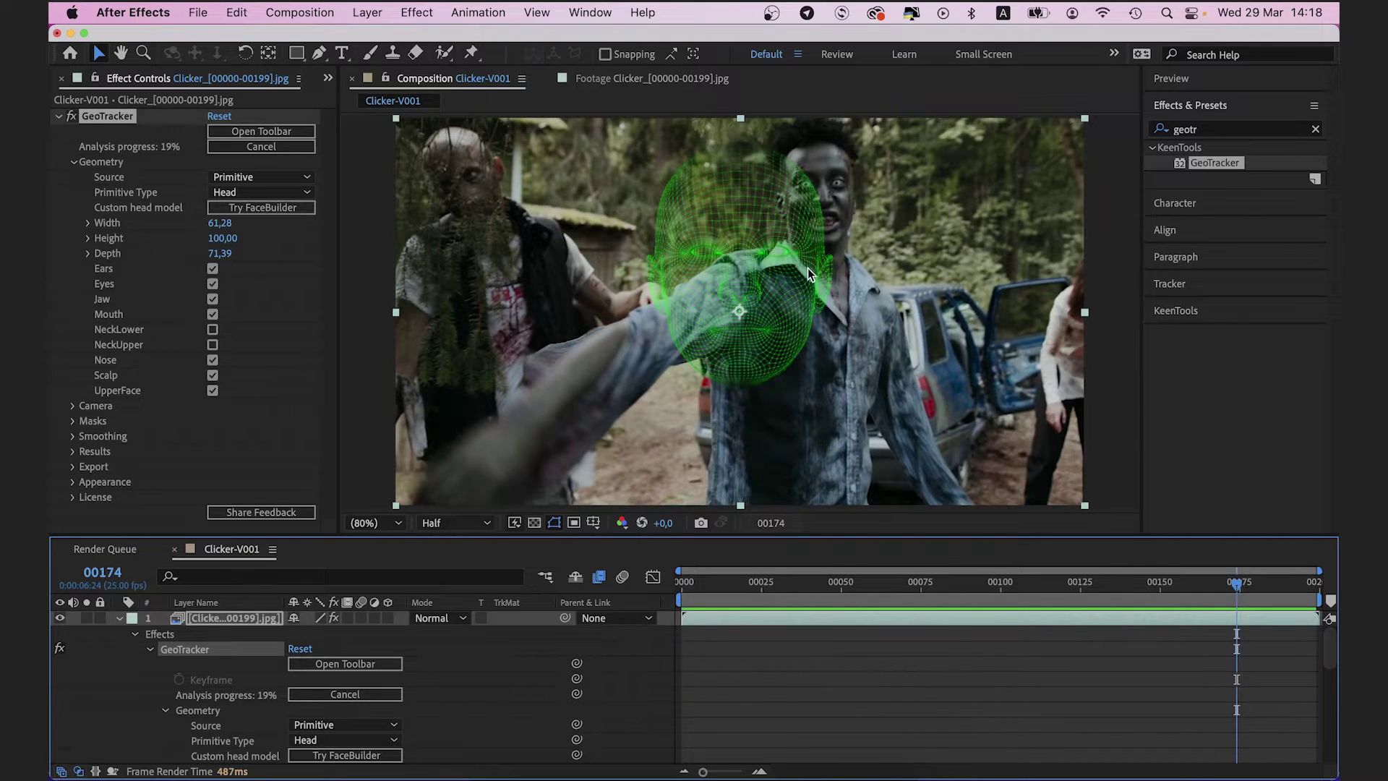
pyautogui.press('.')
pyautogui.press('.')
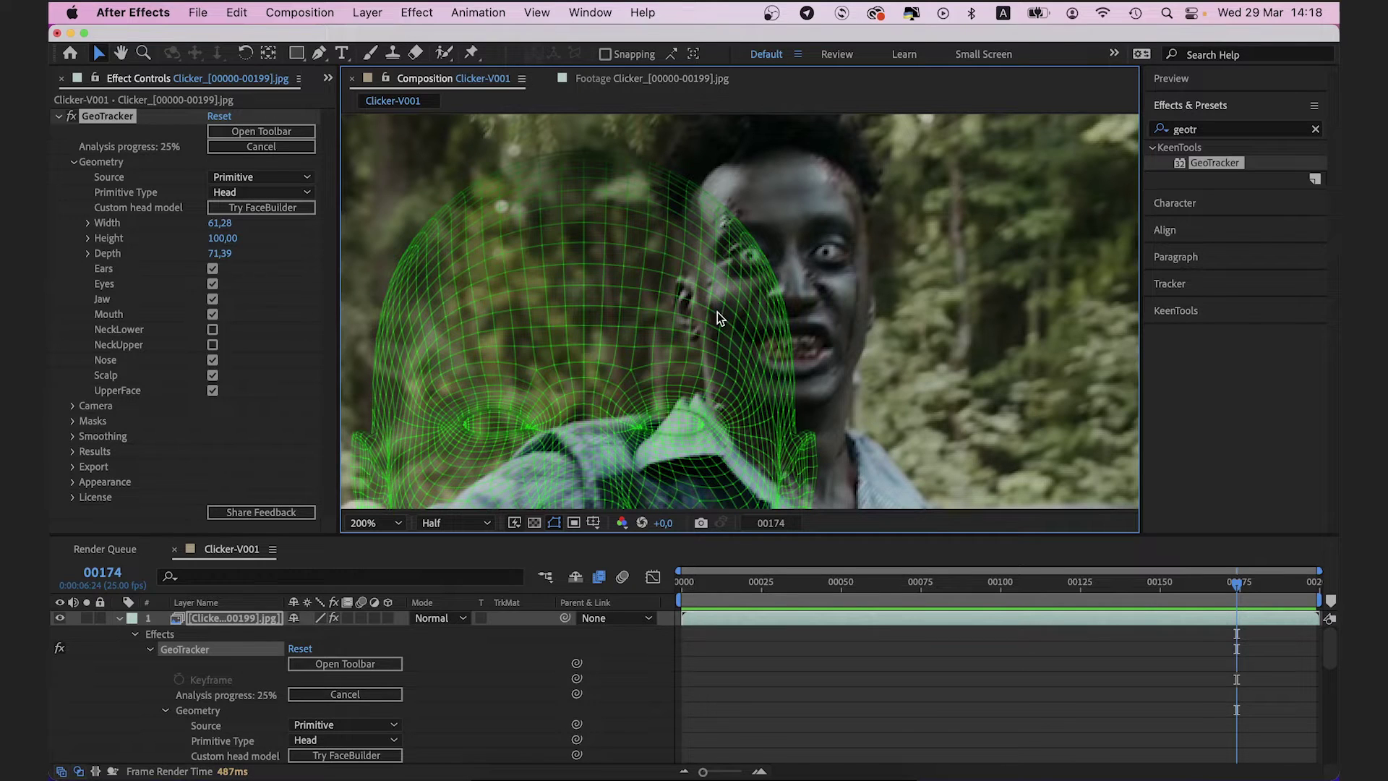
pyautogui.scroll(-2, 643, 337)
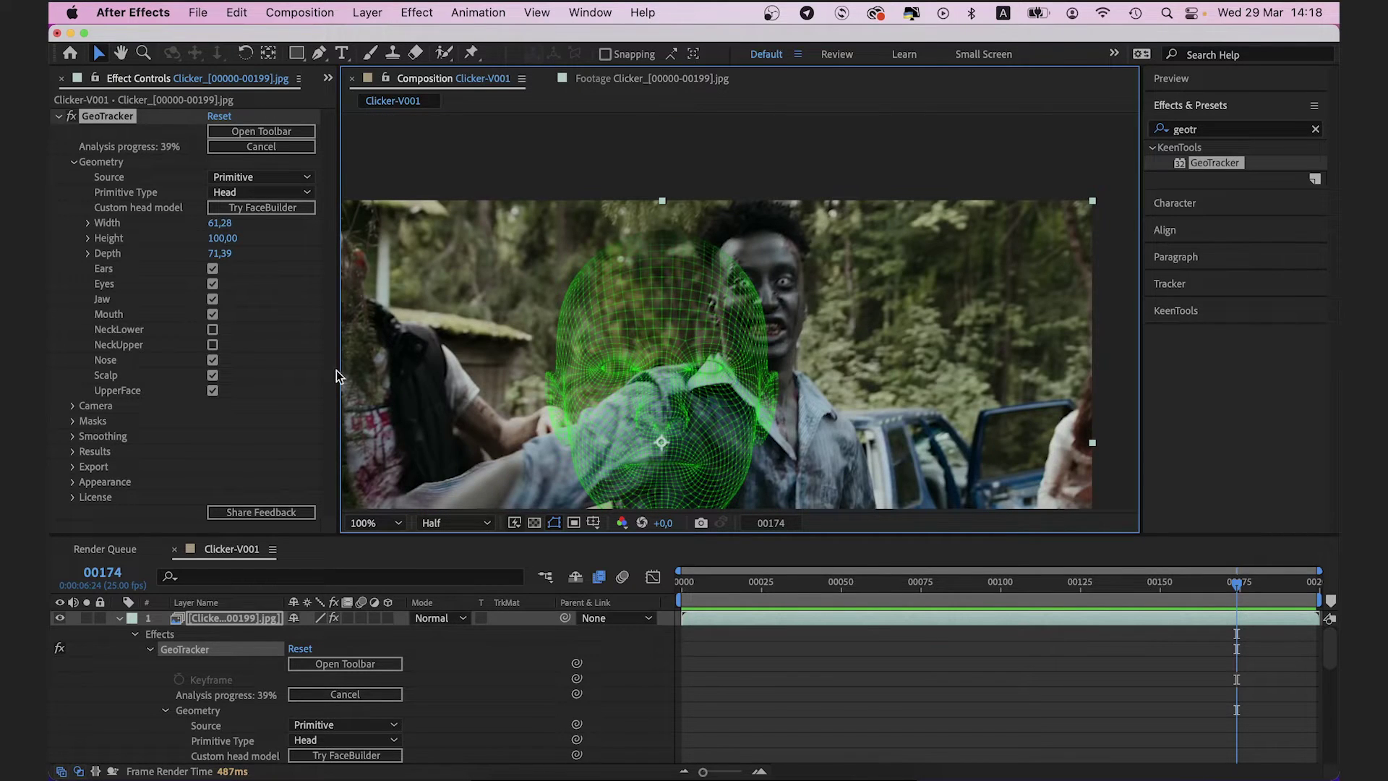
pyautogui.click(212, 376)
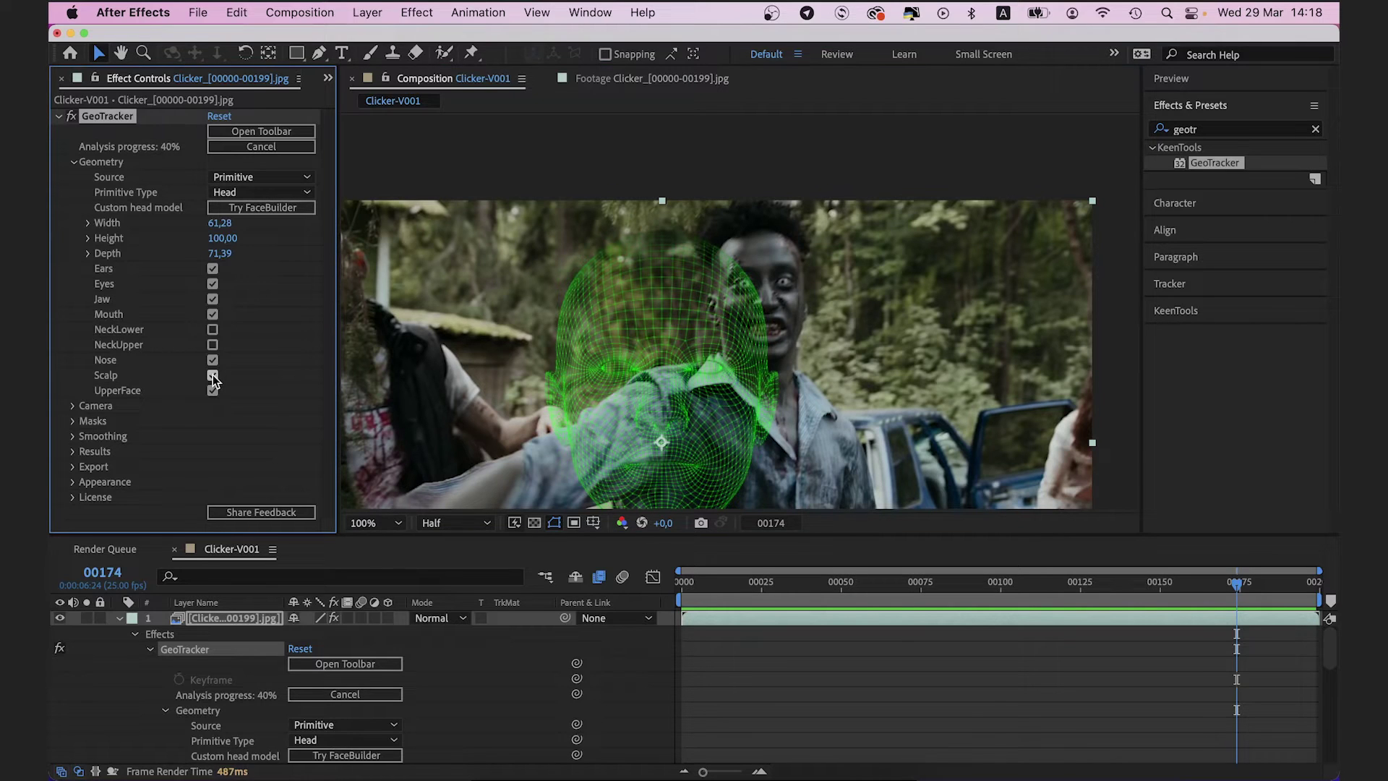
pyautogui.click(213, 300)
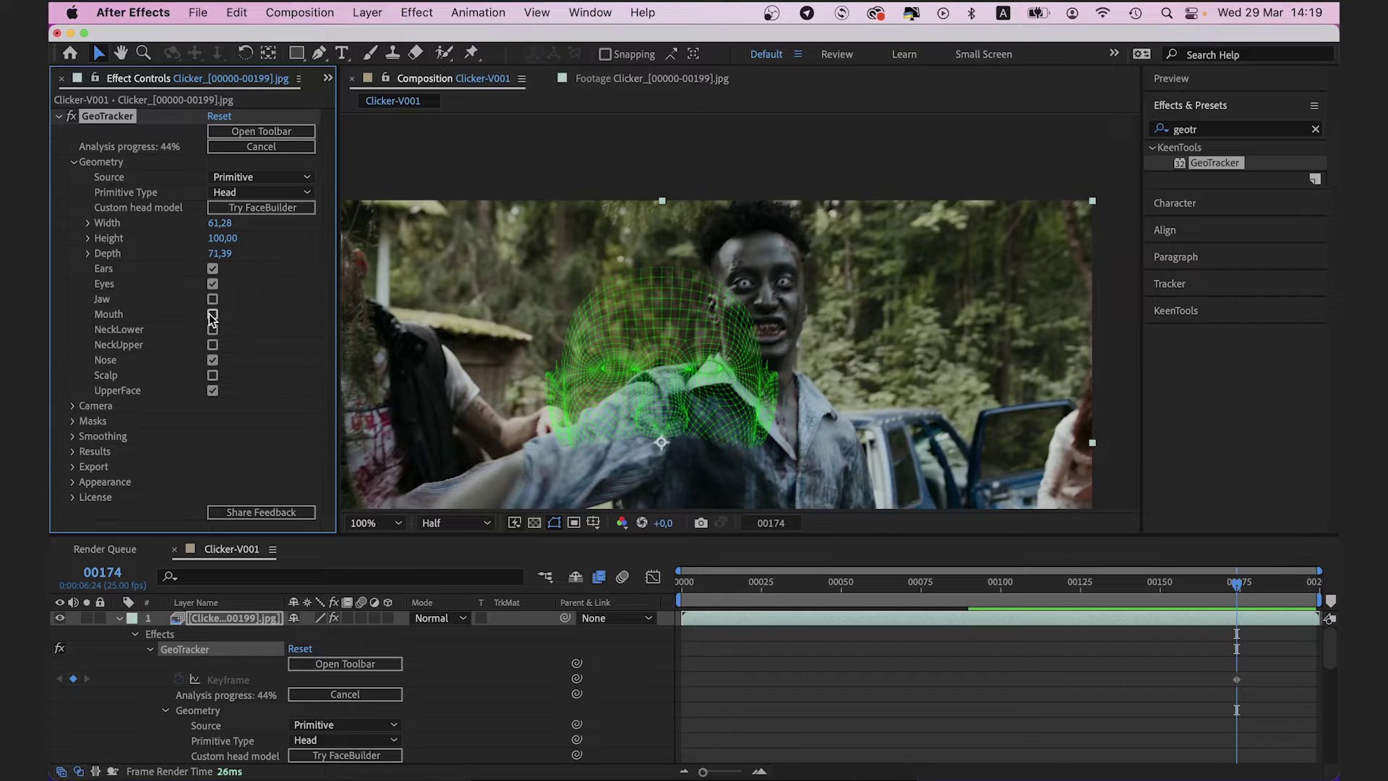
pyautogui.click(211, 329)
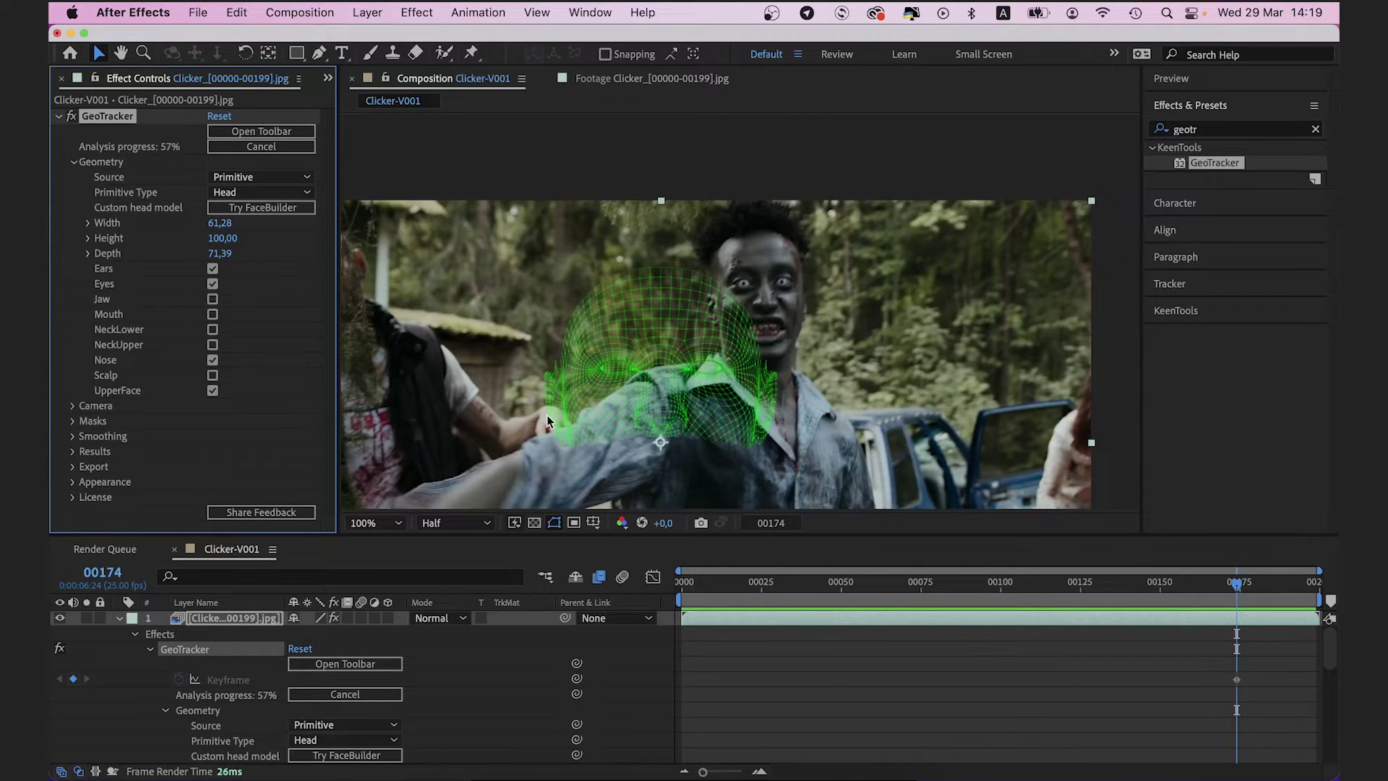
# Align the head mesh with the front man's face by pinning it at the nose and both inner eye corners.
pyautogui.click(668, 417)
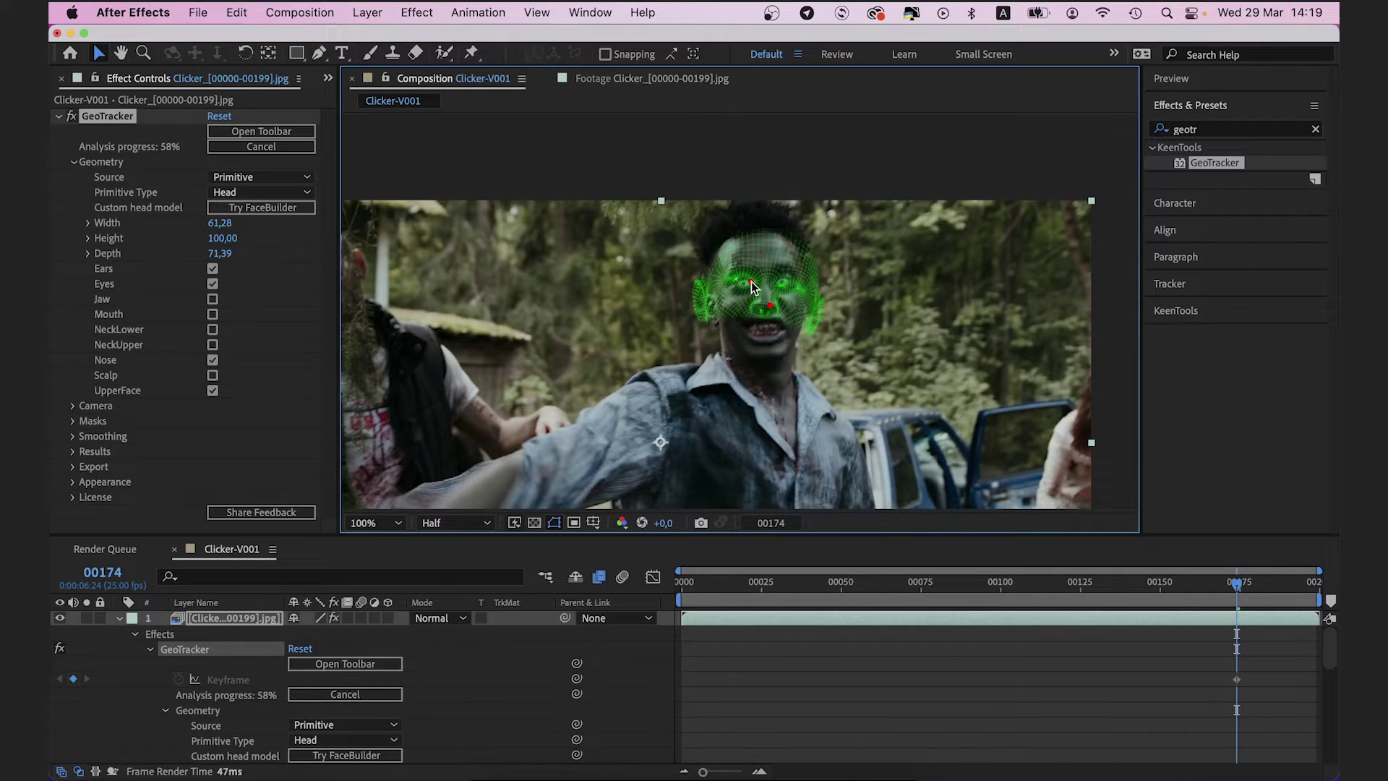
pyautogui.press('.')
pyautogui.press('.')
pyautogui.moveTo(900, 216); pyautogui.dragTo(888, 206)
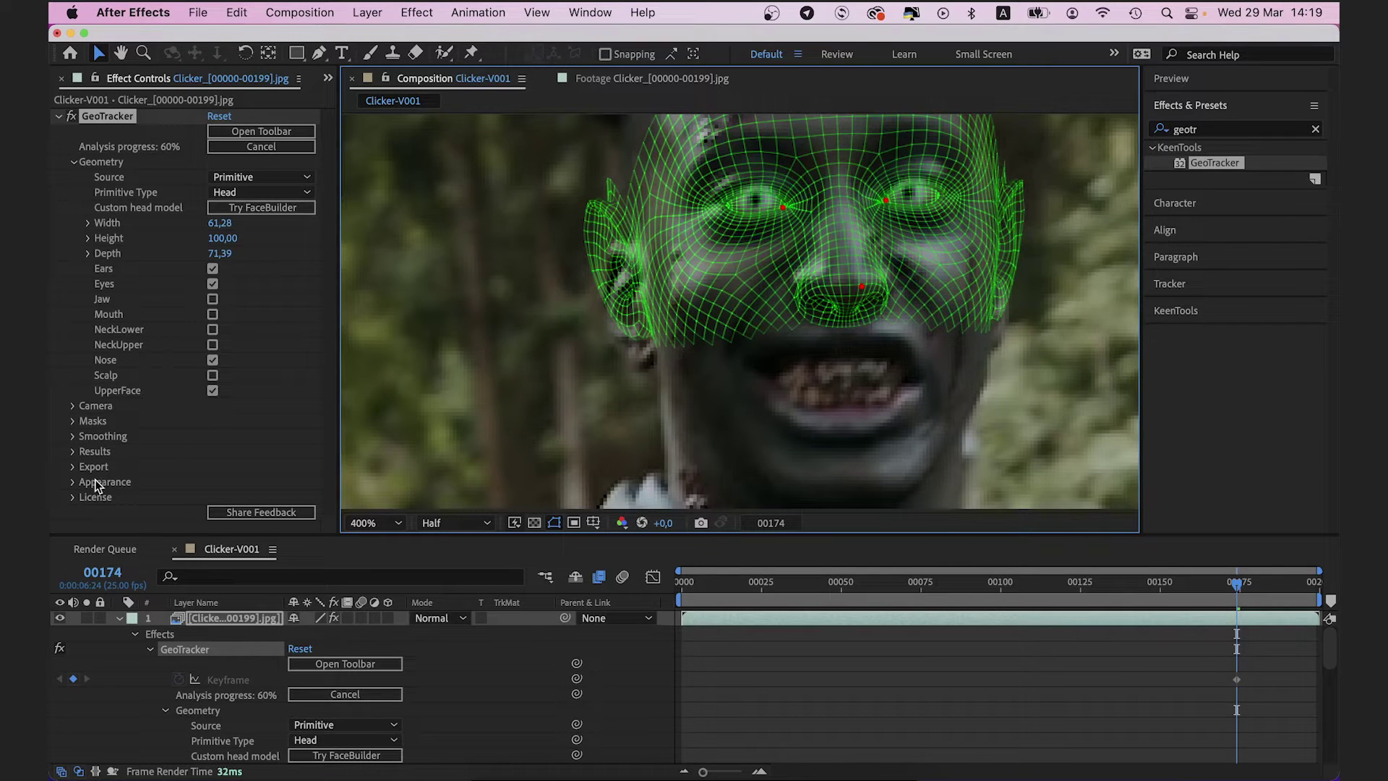
# Lower GeoTracker's wireframe opacity to 0,10.
pyautogui.click(73, 482)
pyautogui.scroll(-5, 79, 487)
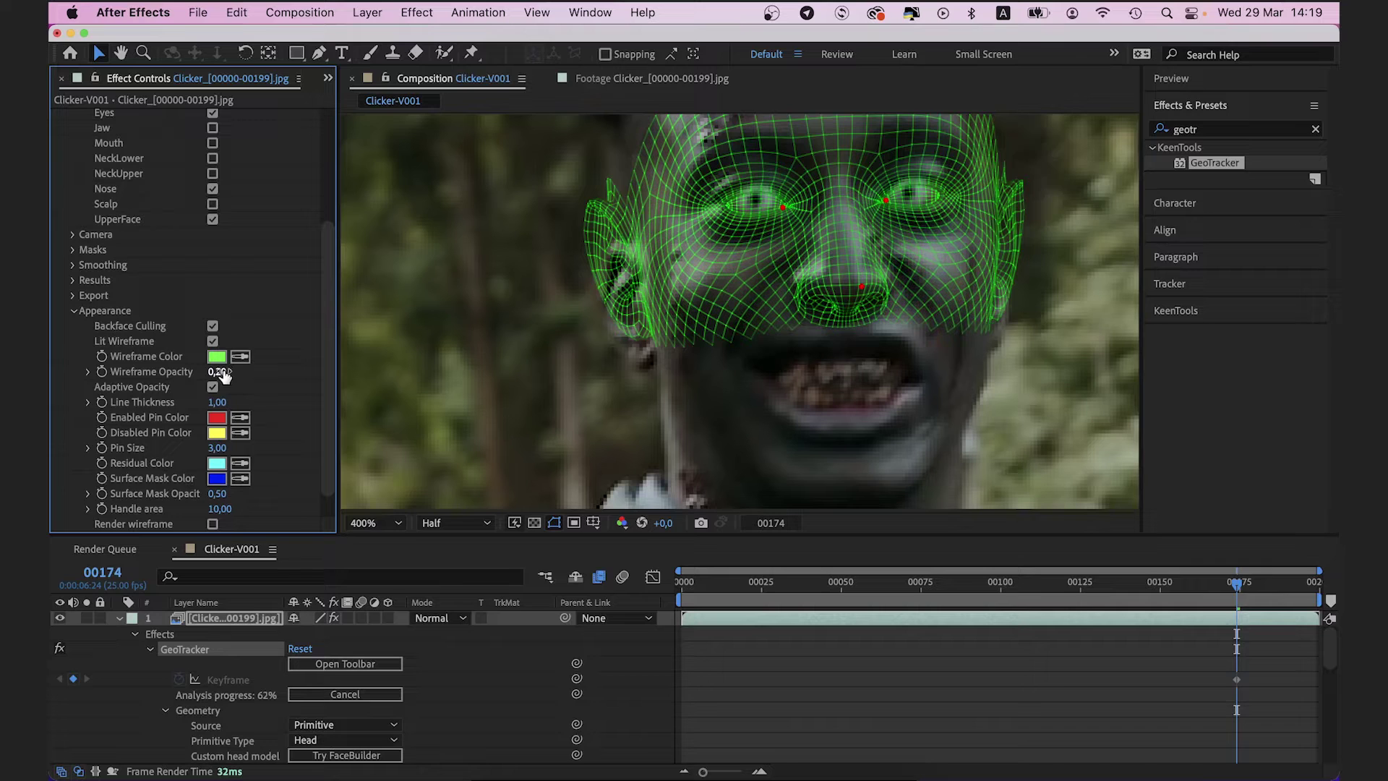
pyautogui.moveTo(220, 372); pyautogui.dragTo(215, 376)
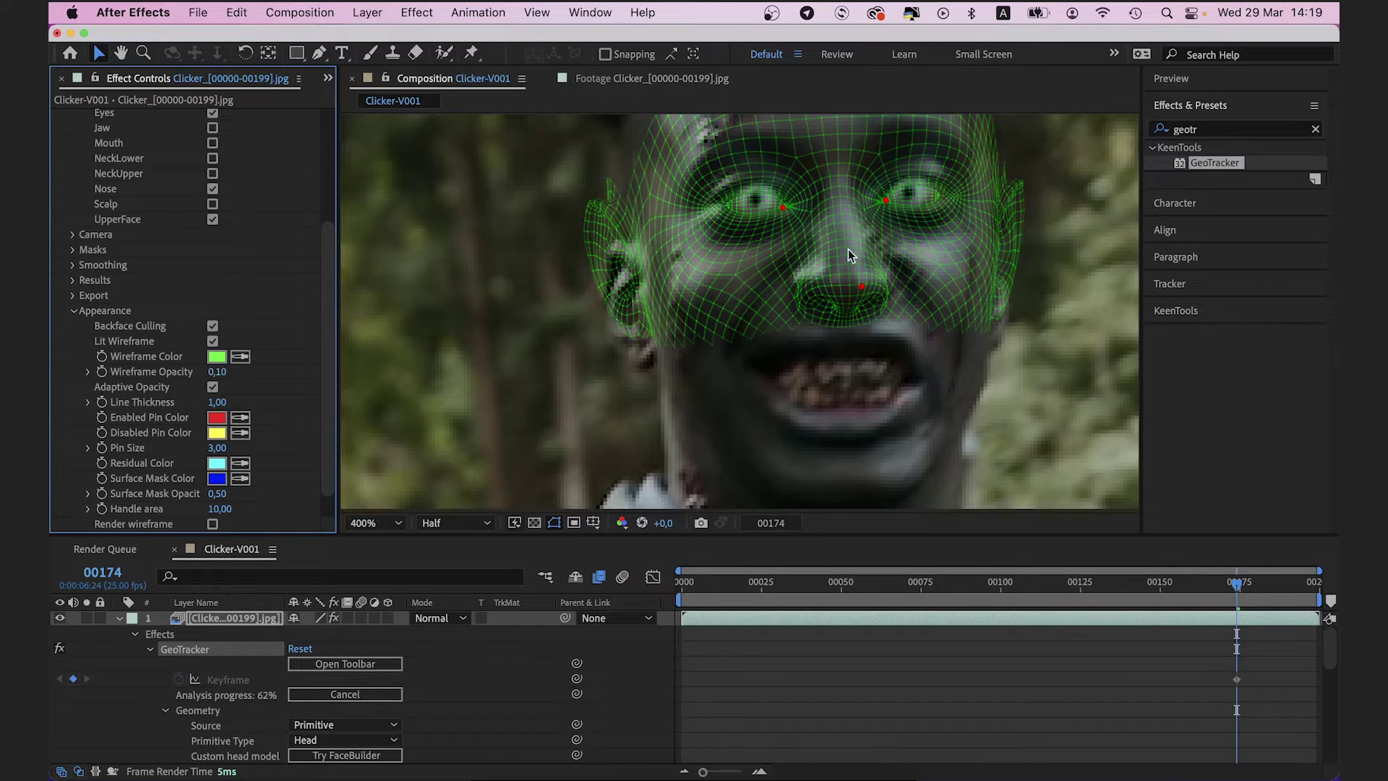
# Pin the mesh at both earlobes and the top of one ear, and refine the inner eye corner and nose pins.
pyautogui.moveTo(636, 337); pyautogui.dragTo(635, 356)
pyautogui.moveTo(1006, 332); pyautogui.dragTo(993, 330)
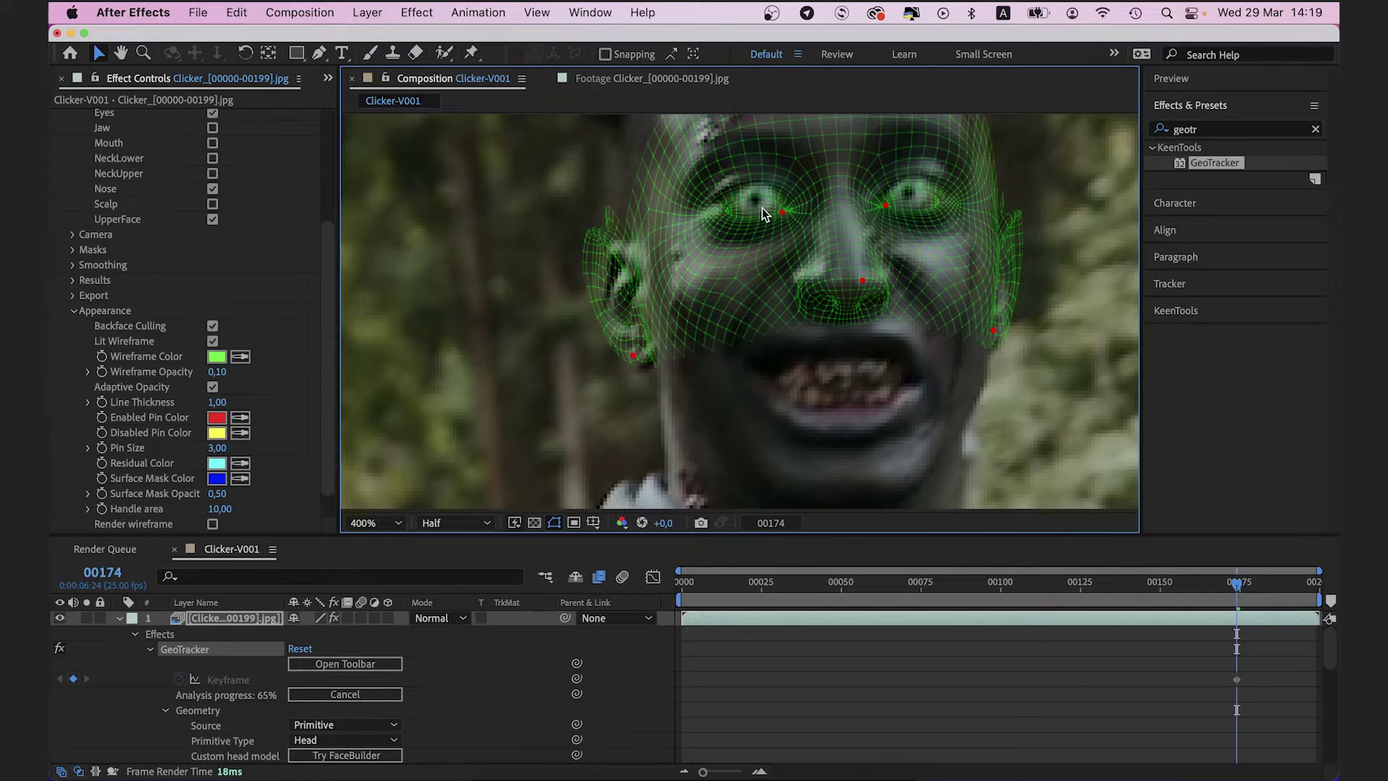
pyautogui.moveTo(782, 213); pyautogui.dragTo(781, 209)
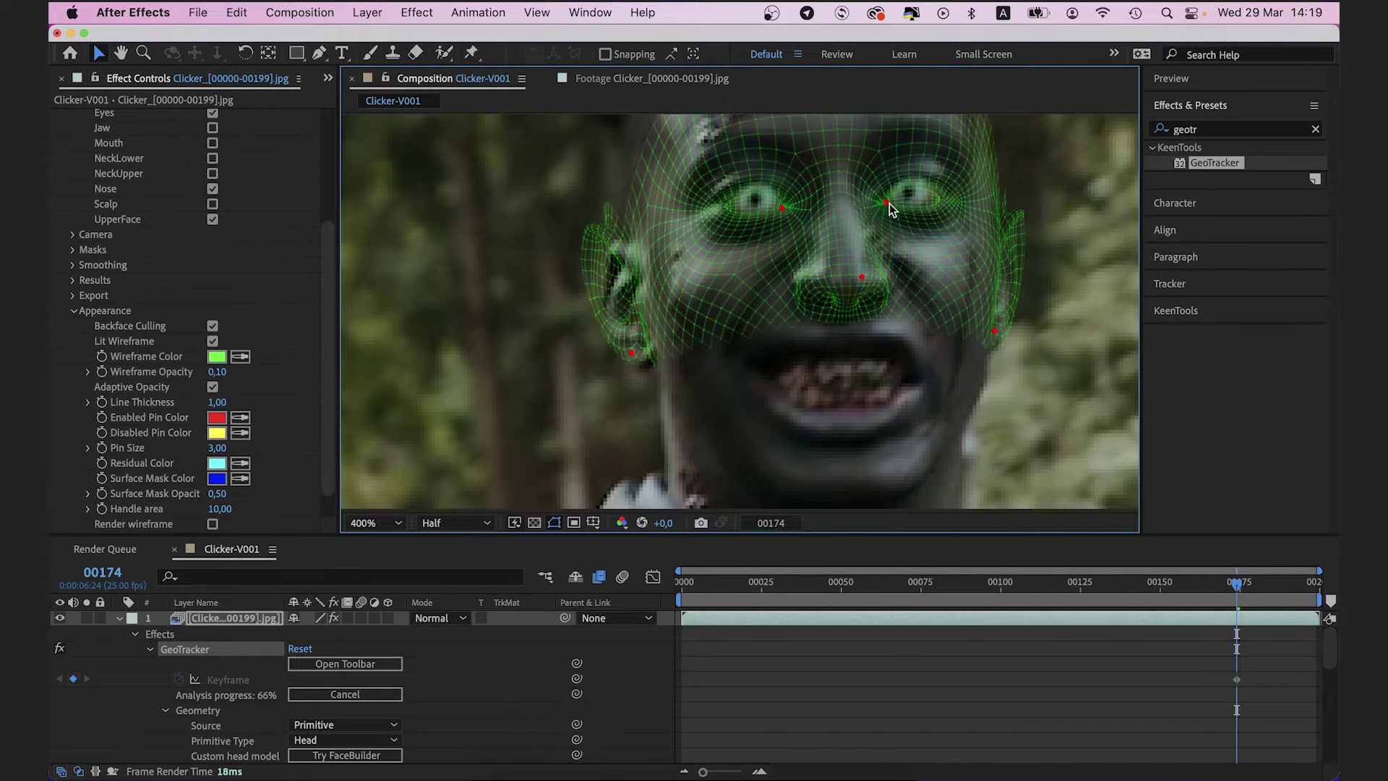
pyautogui.moveTo(881, 202); pyautogui.dragTo(884, 200)
pyautogui.moveTo(860, 279); pyautogui.dragTo(857, 272)
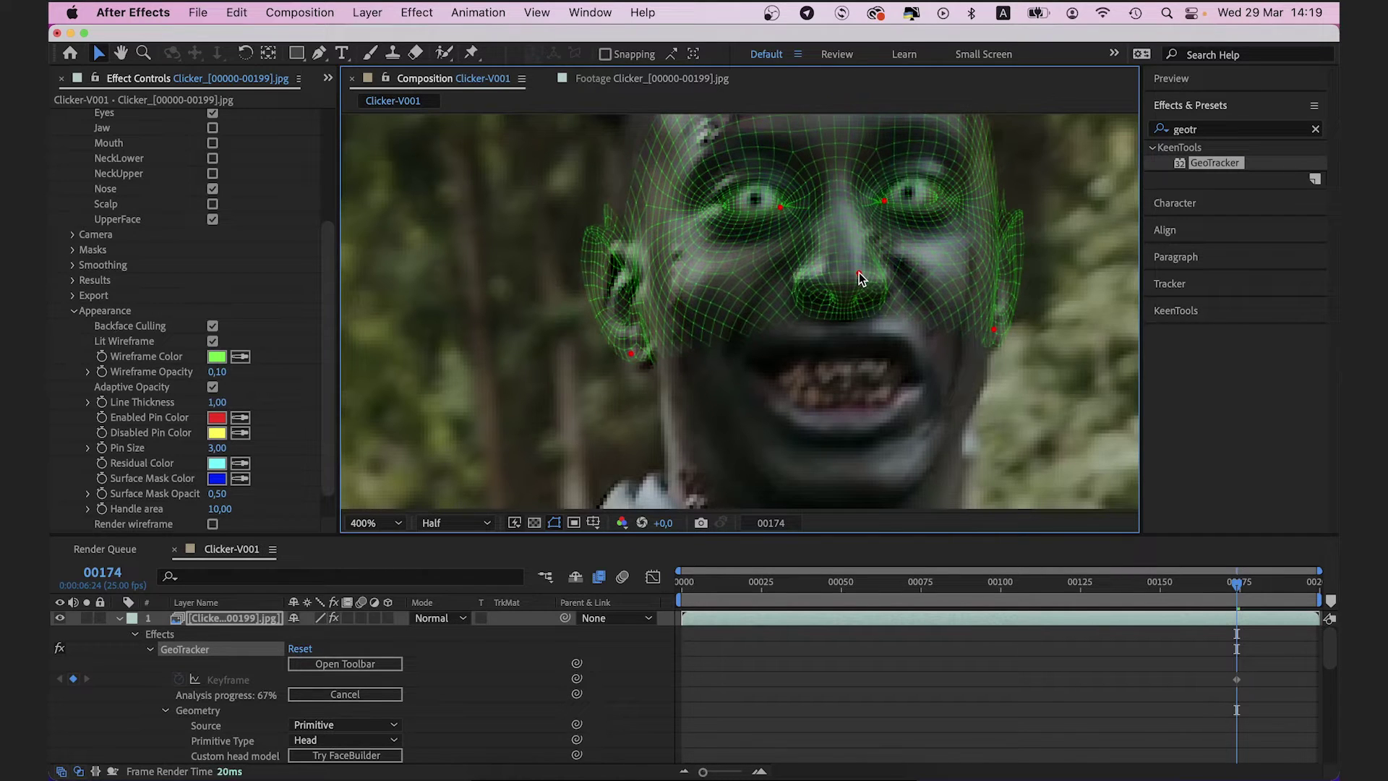
pyautogui.press(',')
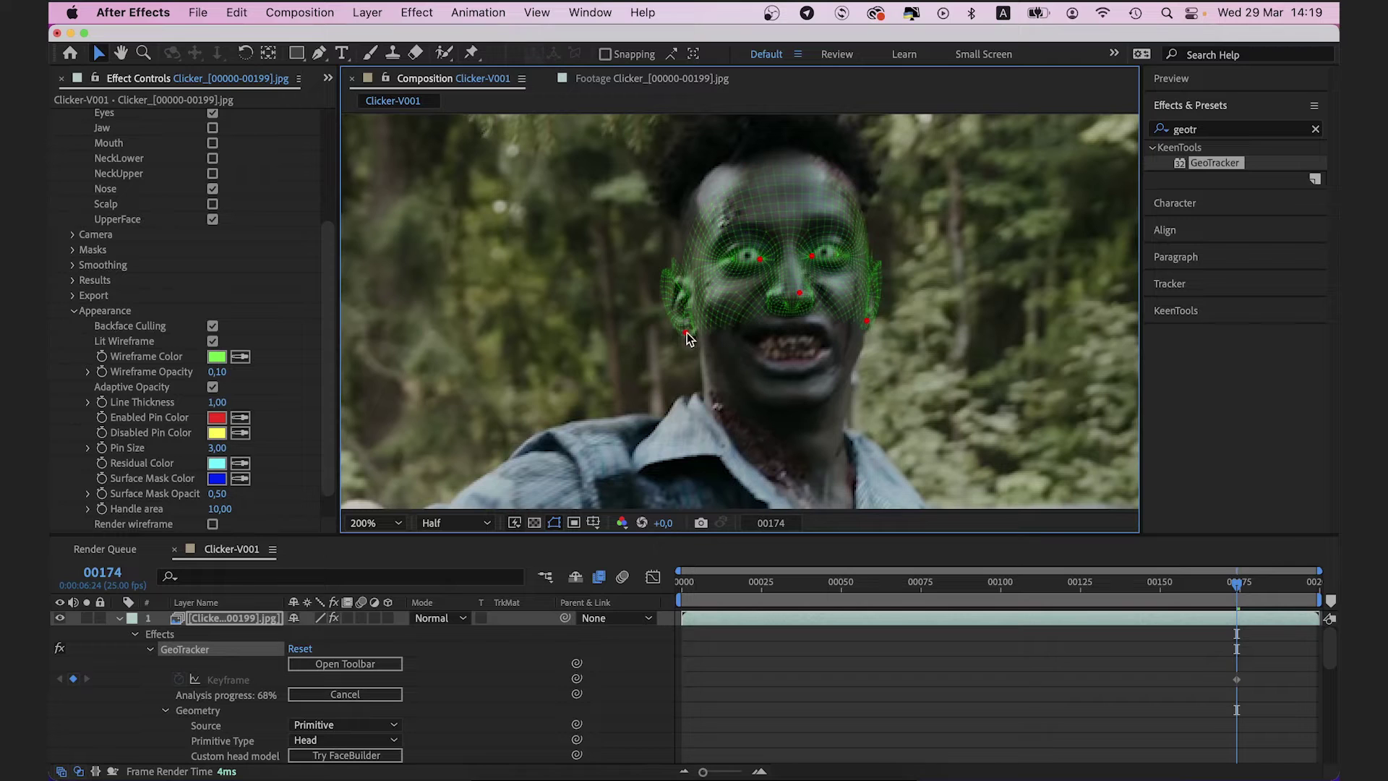
pyautogui.click(670, 276)
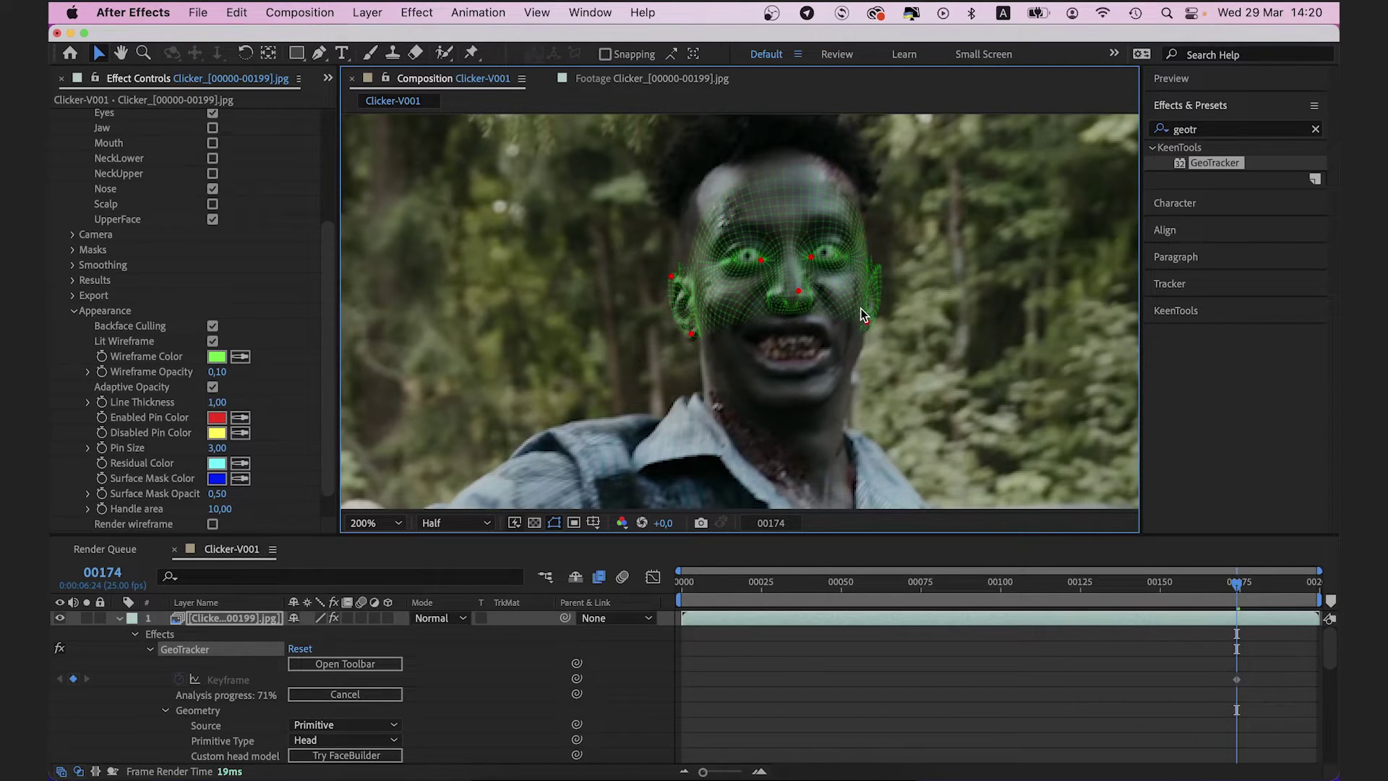
# Track the head geometry forward from frame 00174 to the end of the clip and go back to frame 00174.
pyautogui.scroll(5, 264, 217)
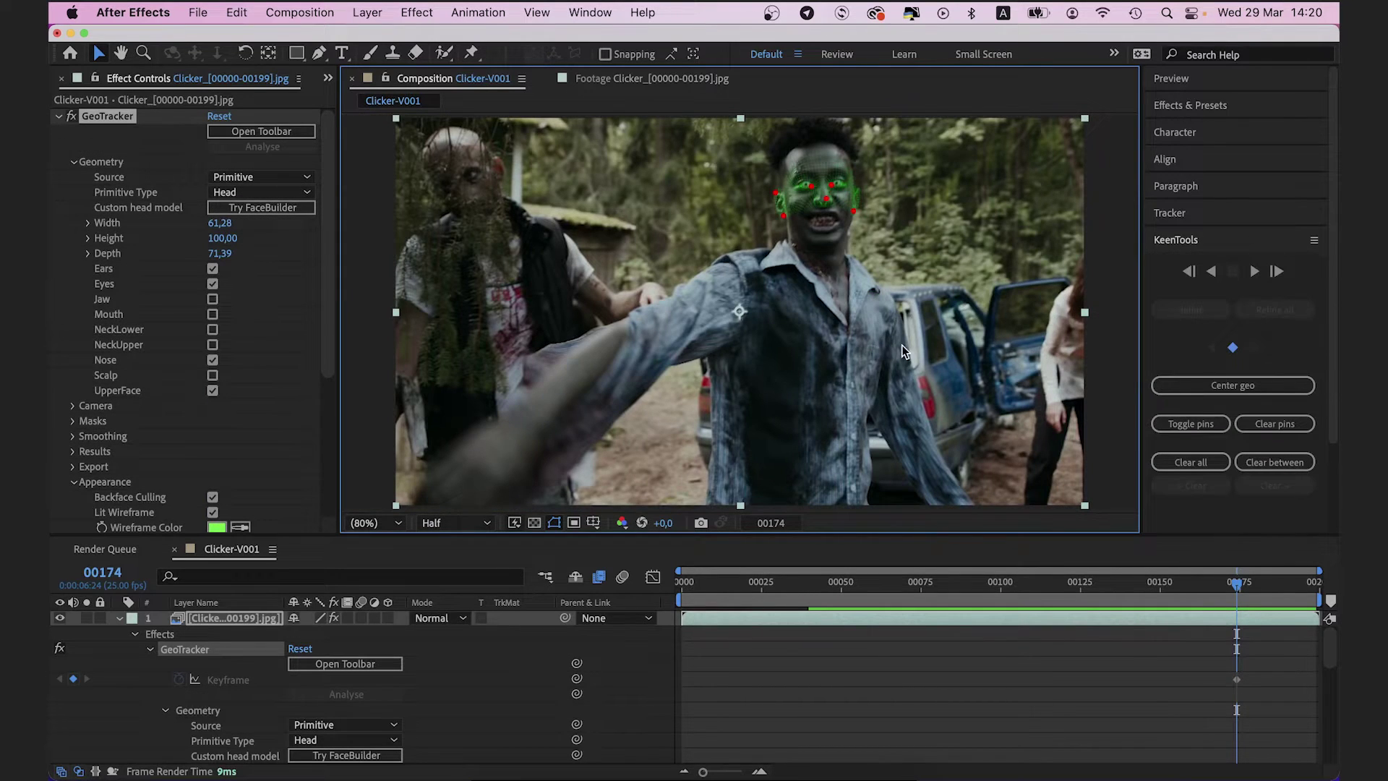
pyautogui.scroll(5, 856, 240)
pyautogui.moveTo(784, 350); pyautogui.dragTo(771, 429)
pyautogui.press('v')
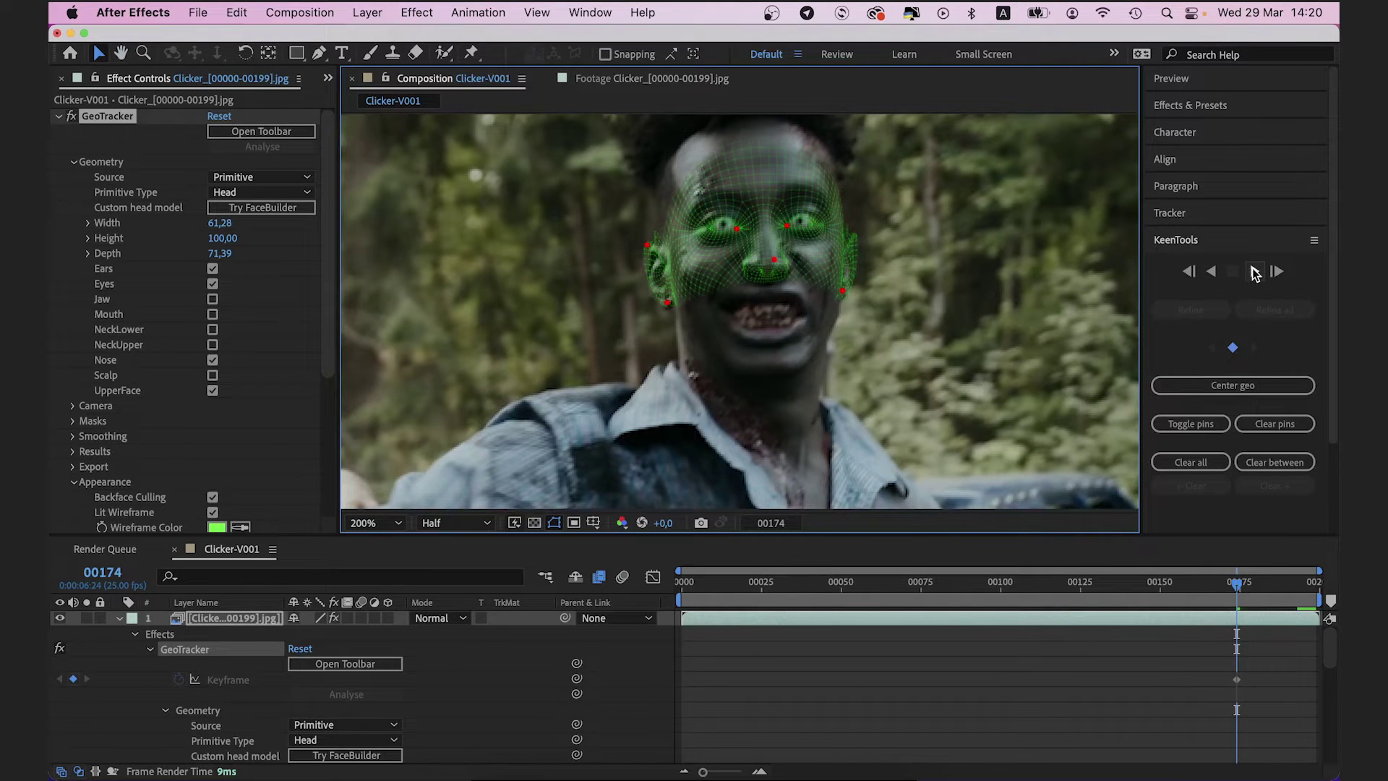
pyautogui.click(1255, 272)
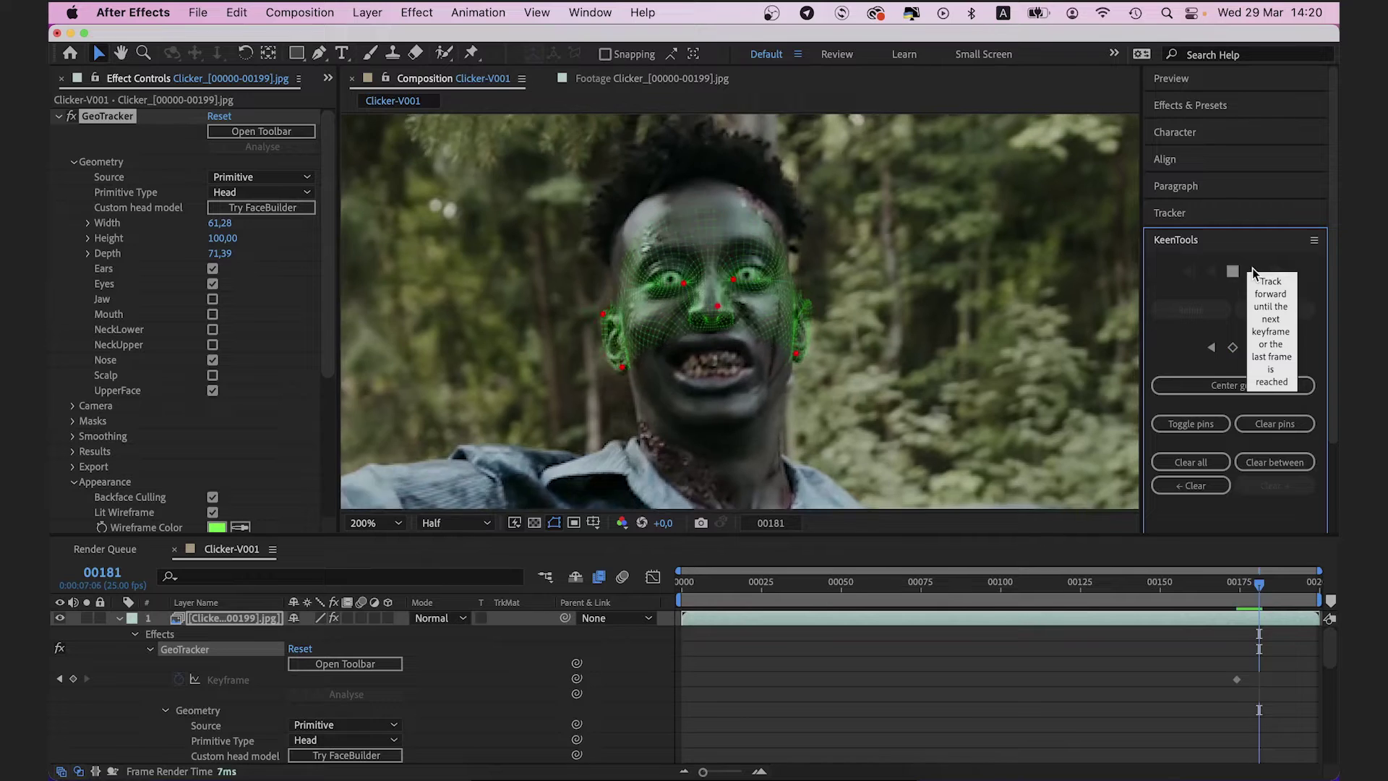
pyautogui.hotkey('shift', '/')
pyautogui.moveTo(1229, 584)
pyautogui.mouseDown()
pyautogui.moveTo(1317, 606)
pyautogui.moveTo(1238, 599)
pyautogui.mouseUp()
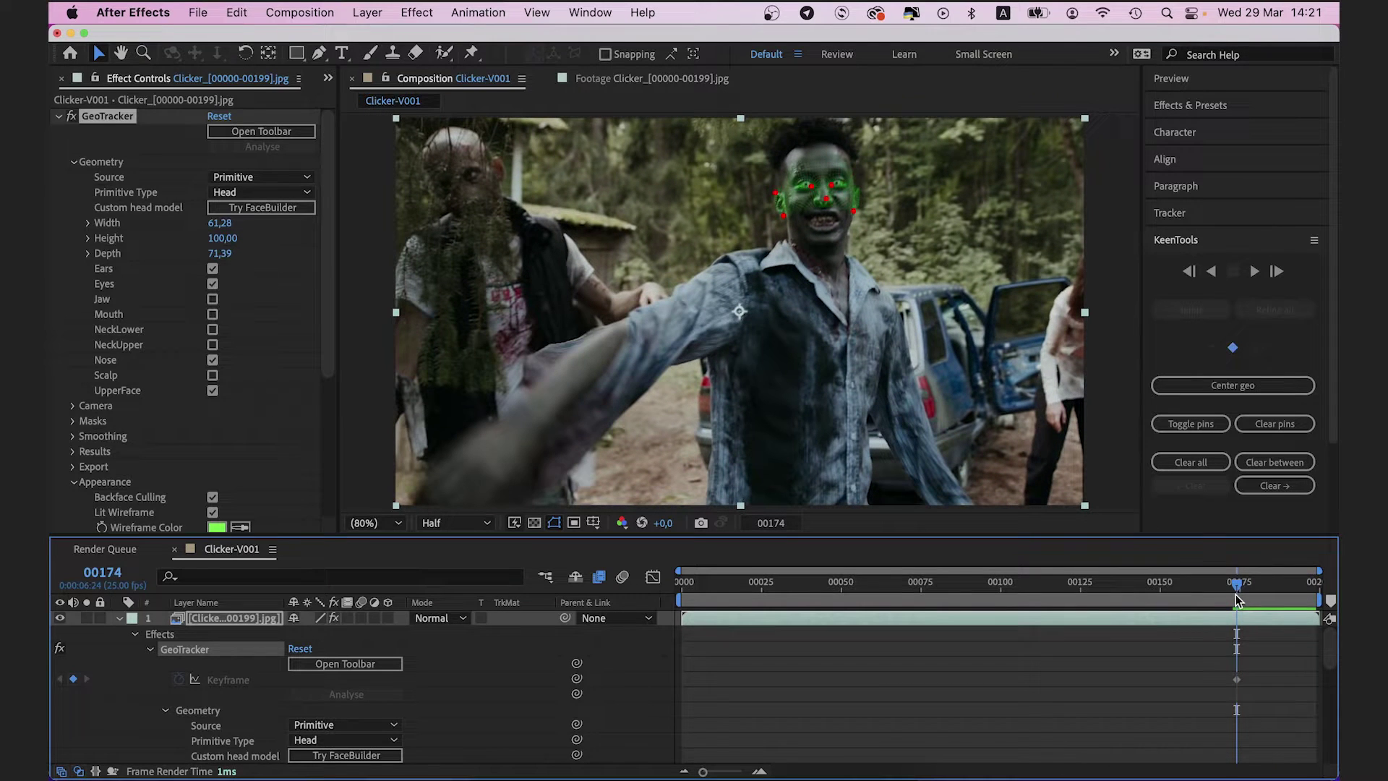
# Track the head backward from frame 00174 to frame 00112 and realign the ear, nose and inner eye corner pins there.
pyautogui.click(1213, 271)
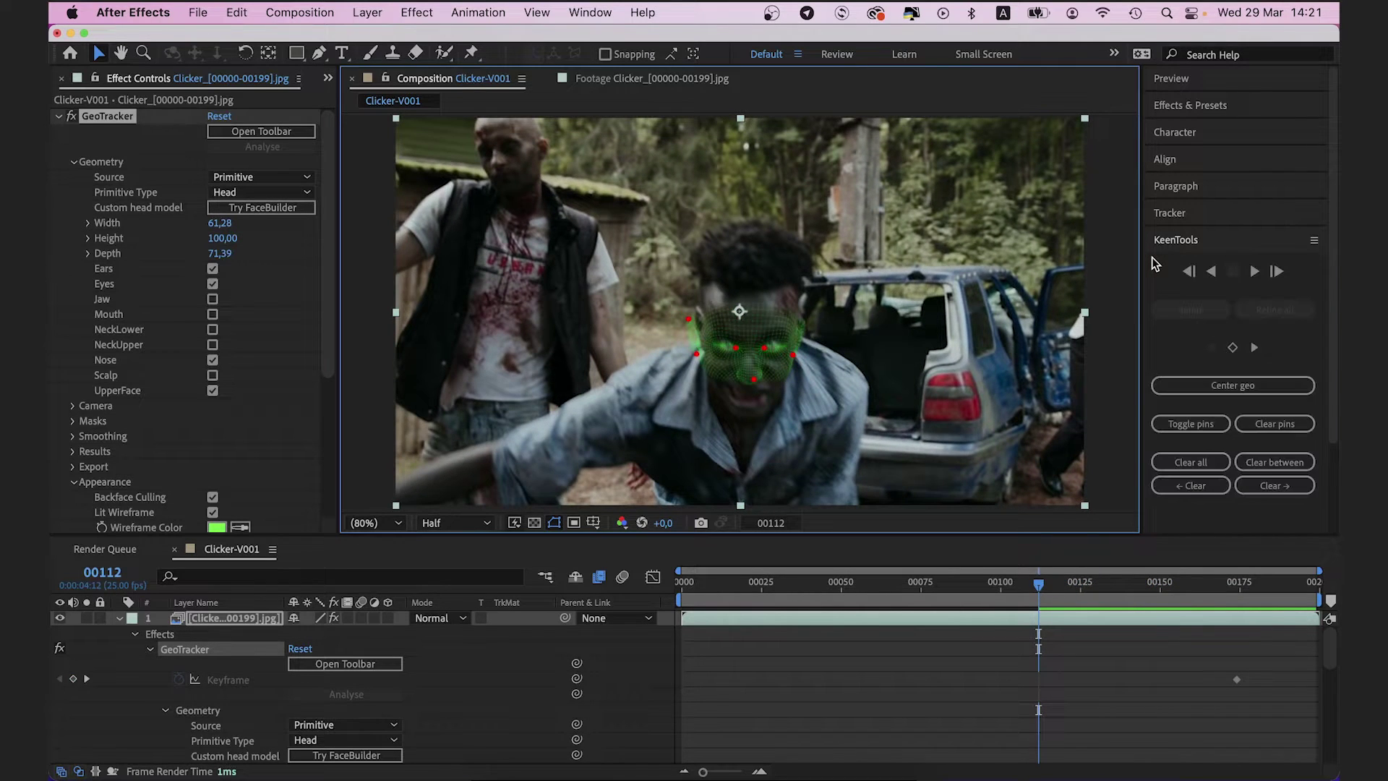
pyautogui.scroll(3, 699, 374)
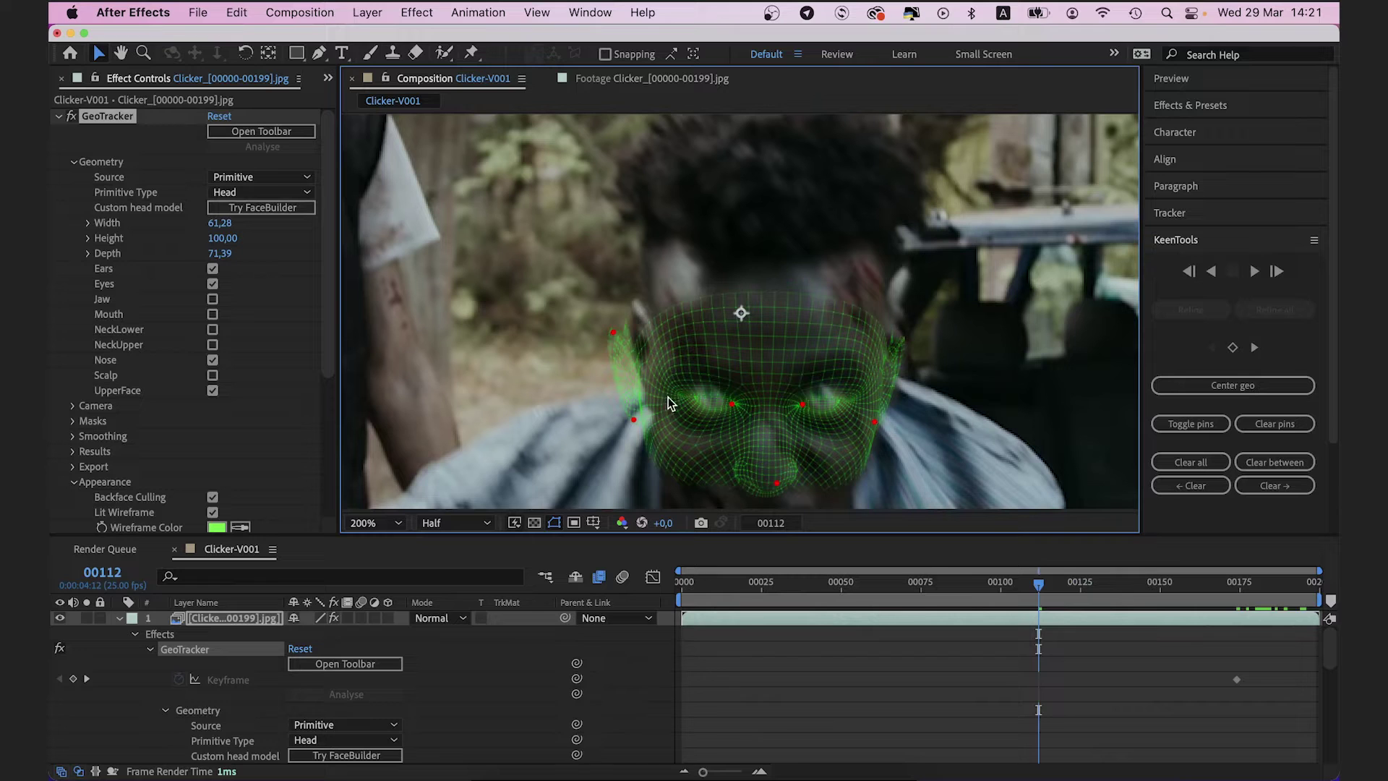
pyautogui.moveTo(630, 411); pyautogui.dragTo(647, 390)
pyautogui.moveTo(878, 407); pyautogui.dragTo(889, 402)
pyautogui.rightClick(801, 408)
pyautogui.click(798, 377)
pyautogui.moveTo(730, 394); pyautogui.dragTo(726, 398)
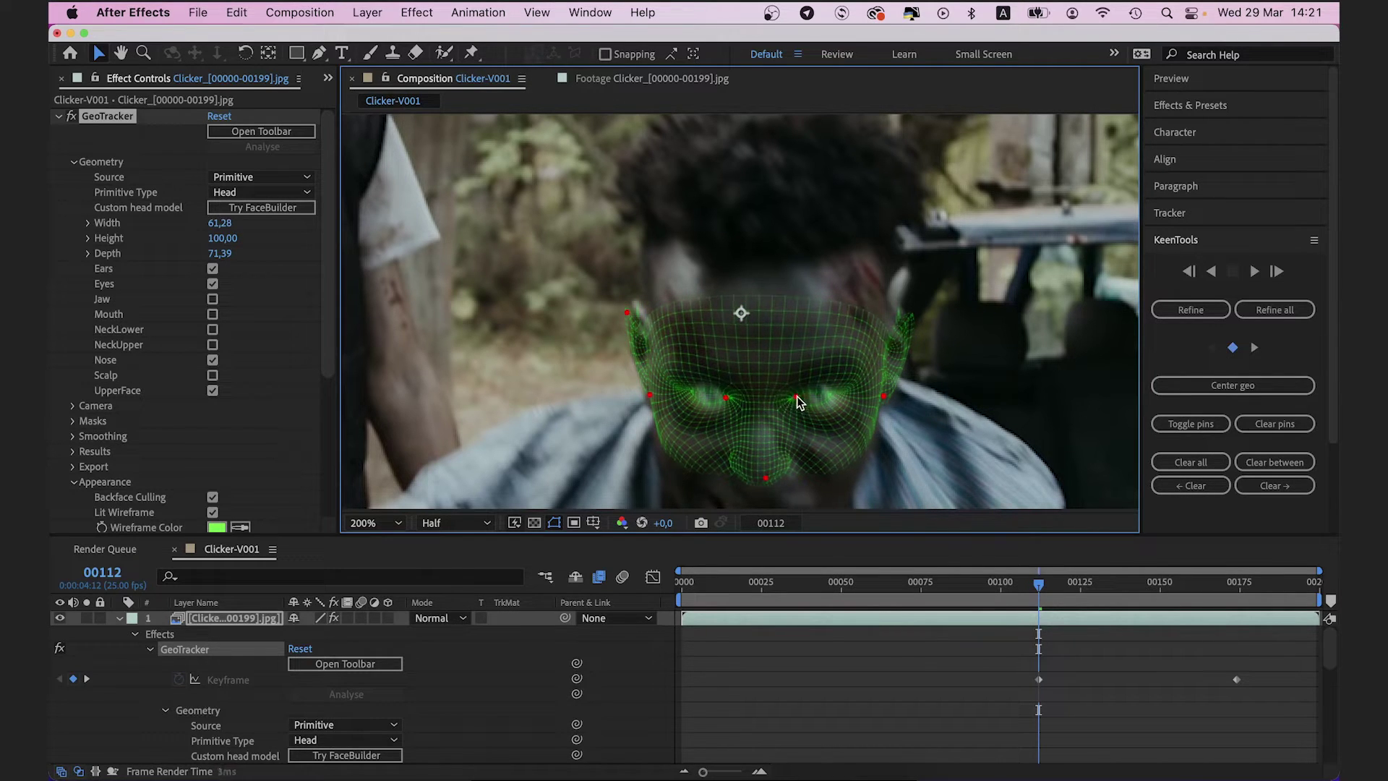
pyautogui.moveTo(884, 396); pyautogui.dragTo(883, 399)
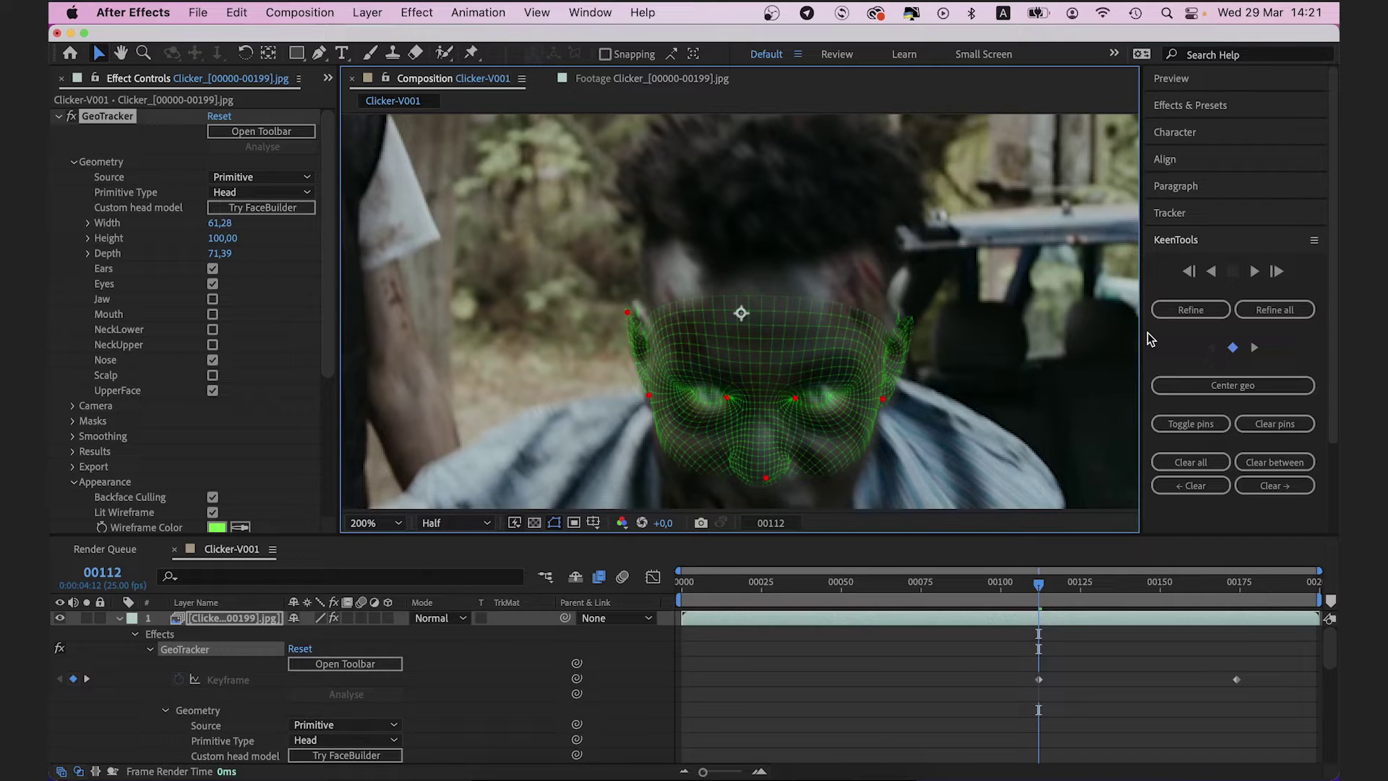
# Track the head geometry backward from frame 00112 to the first frame of the clip.
pyautogui.click(1212, 274)
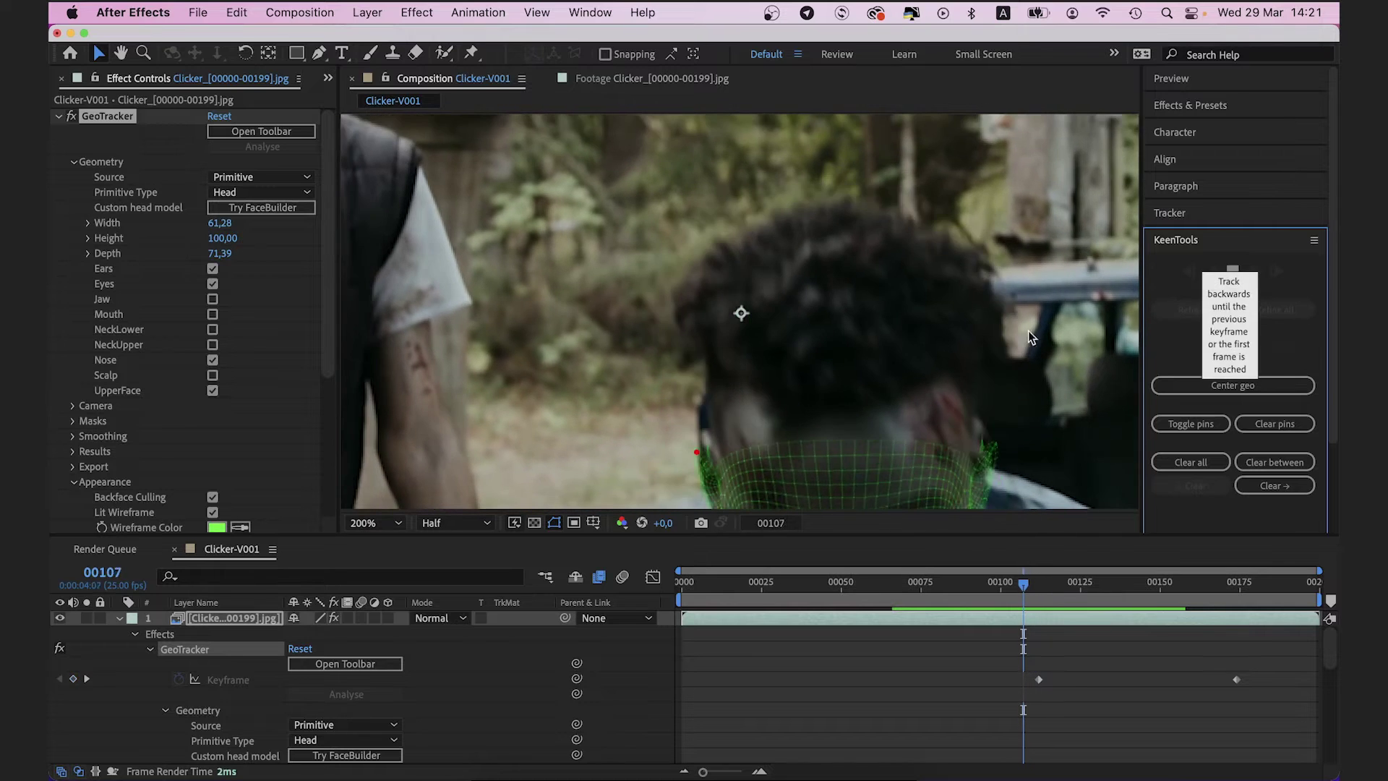
pyautogui.scroll(-4, 922, 355)
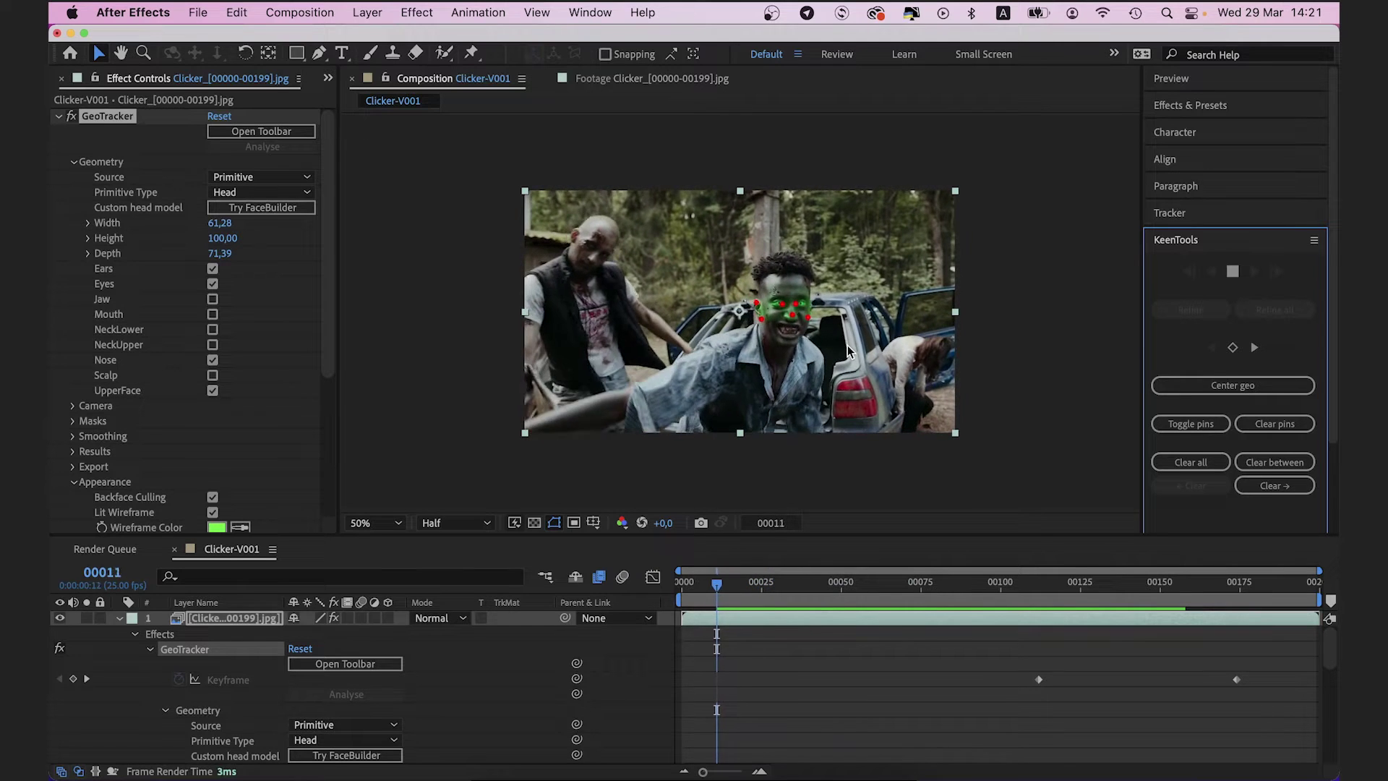
pyautogui.scroll(4, 844, 325)
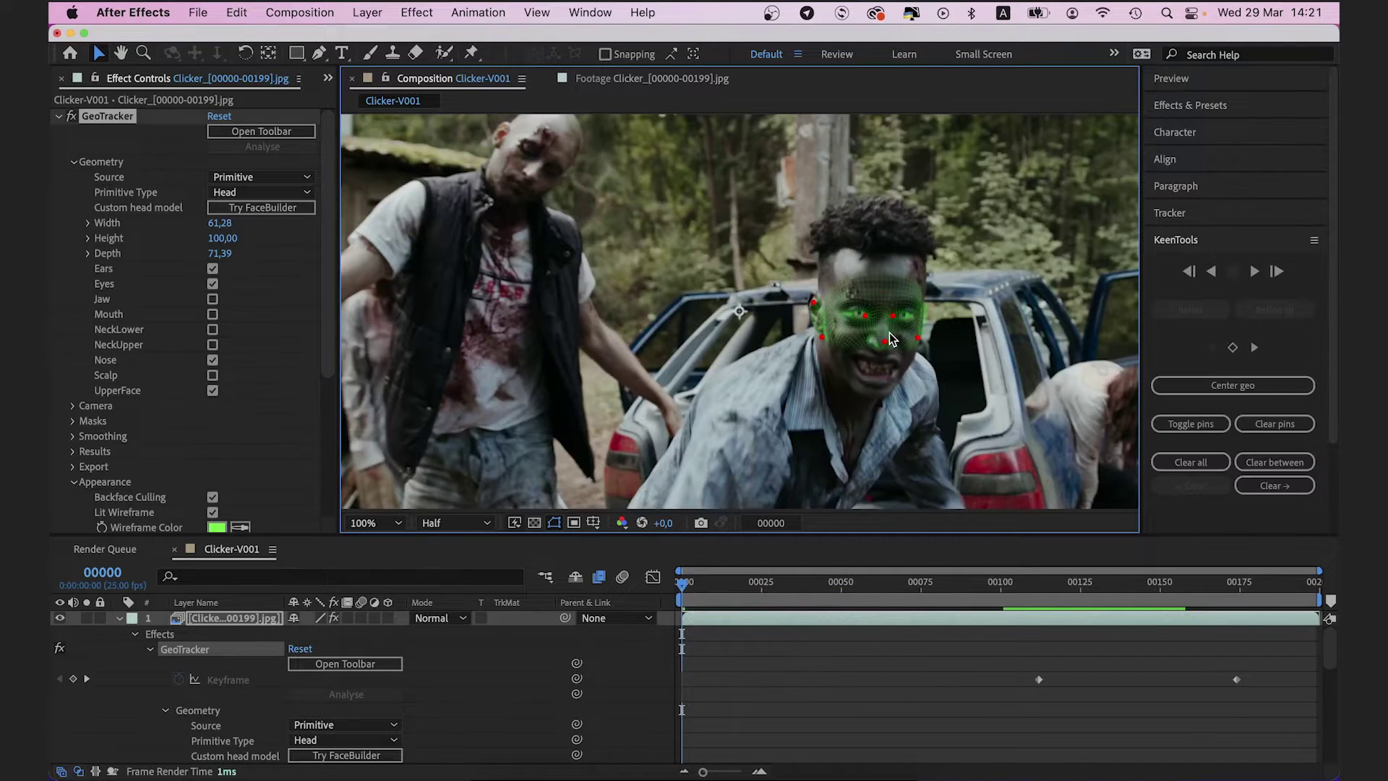
# Realign the head mesh on frame 00000 by adjusting the pins at the ears, the inner eye corners and the side of the face.
pyautogui.press('h')
pyautogui.moveTo(1060, 418); pyautogui.dragTo(867, 410)
pyautogui.scroll(2, 868, 409)
pyautogui.moveTo(809, 357); pyautogui.dragTo(694, 315)
pyautogui.press('v')
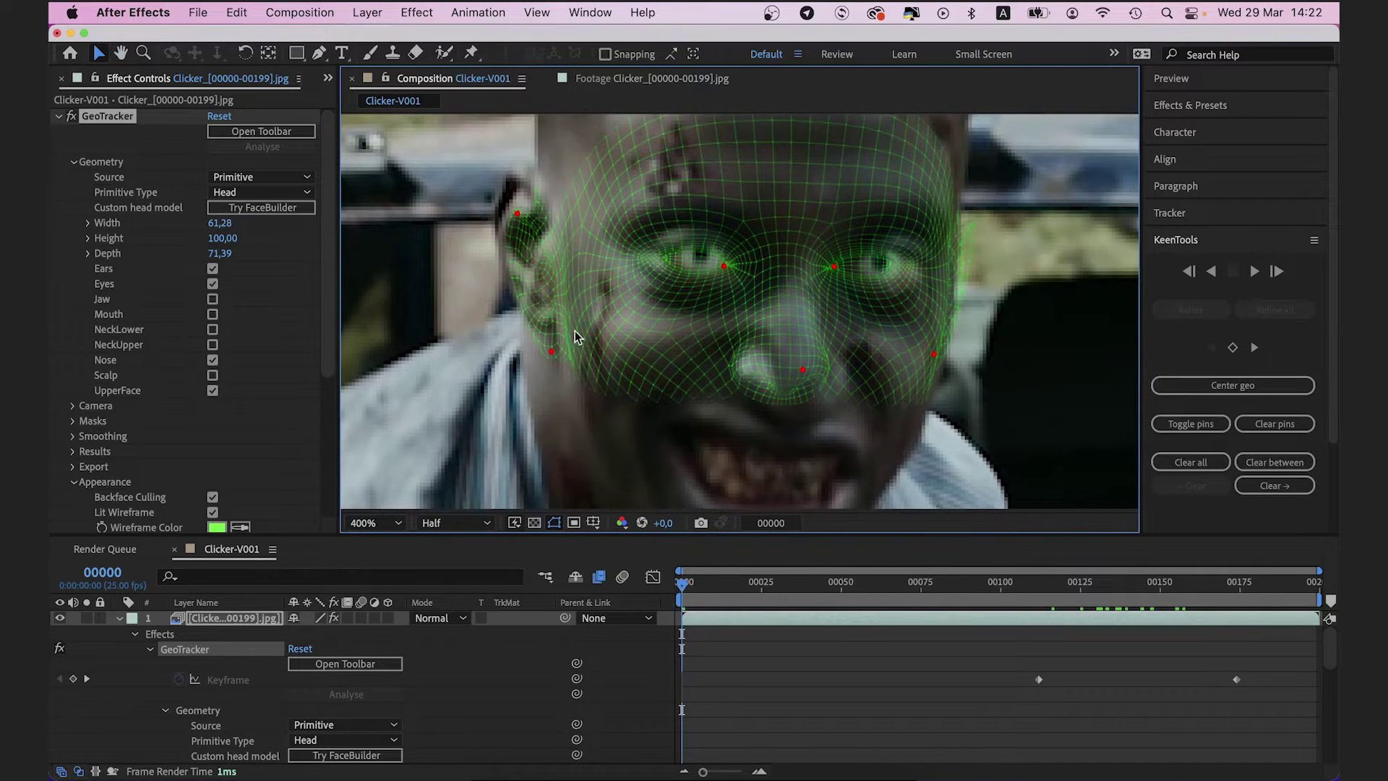
pyautogui.moveTo(576, 328); pyautogui.dragTo(577, 310)
pyautogui.moveTo(835, 267)
pyautogui.mouseDown()
pyautogui.moveTo(881, 261)
pyautogui.moveTo(848, 264)
pyautogui.mouseUp()
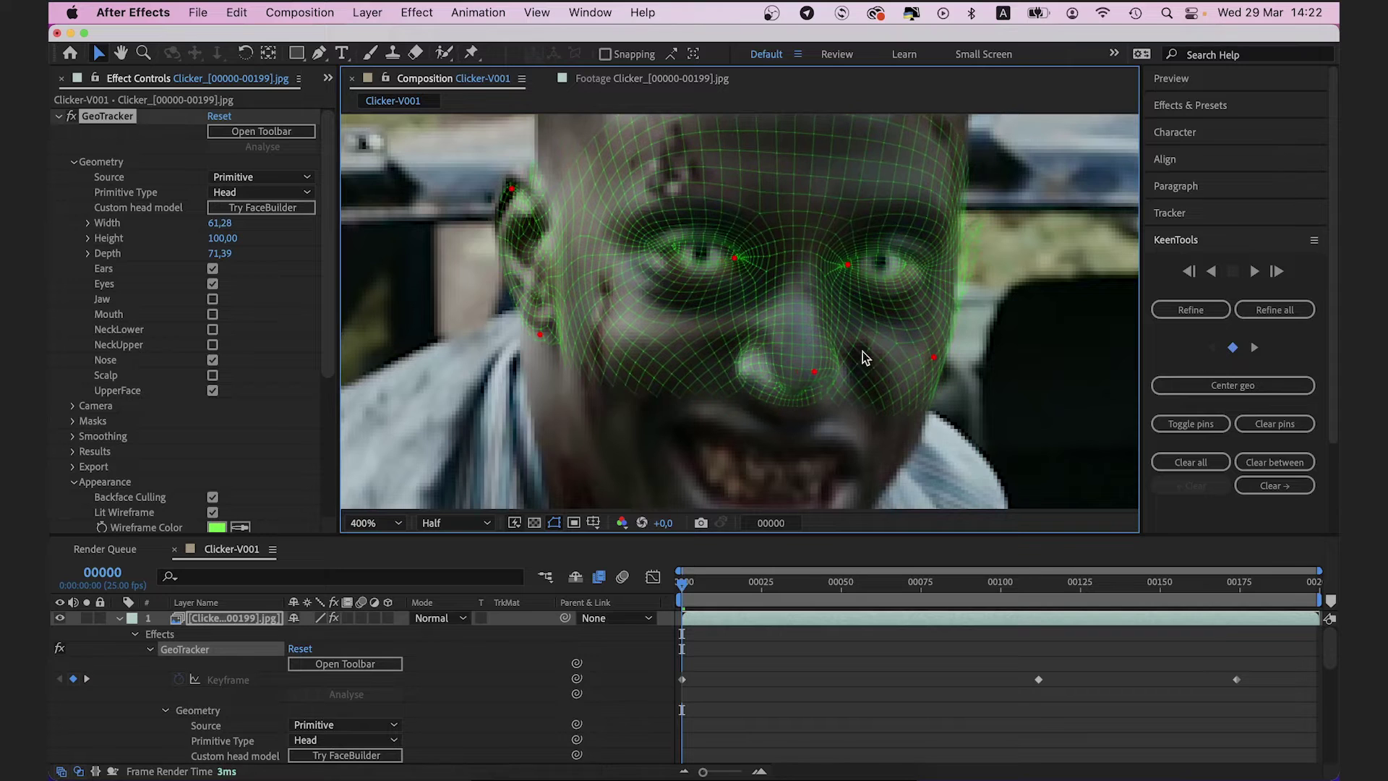
pyautogui.moveTo(931, 350); pyautogui.dragTo(929, 344)
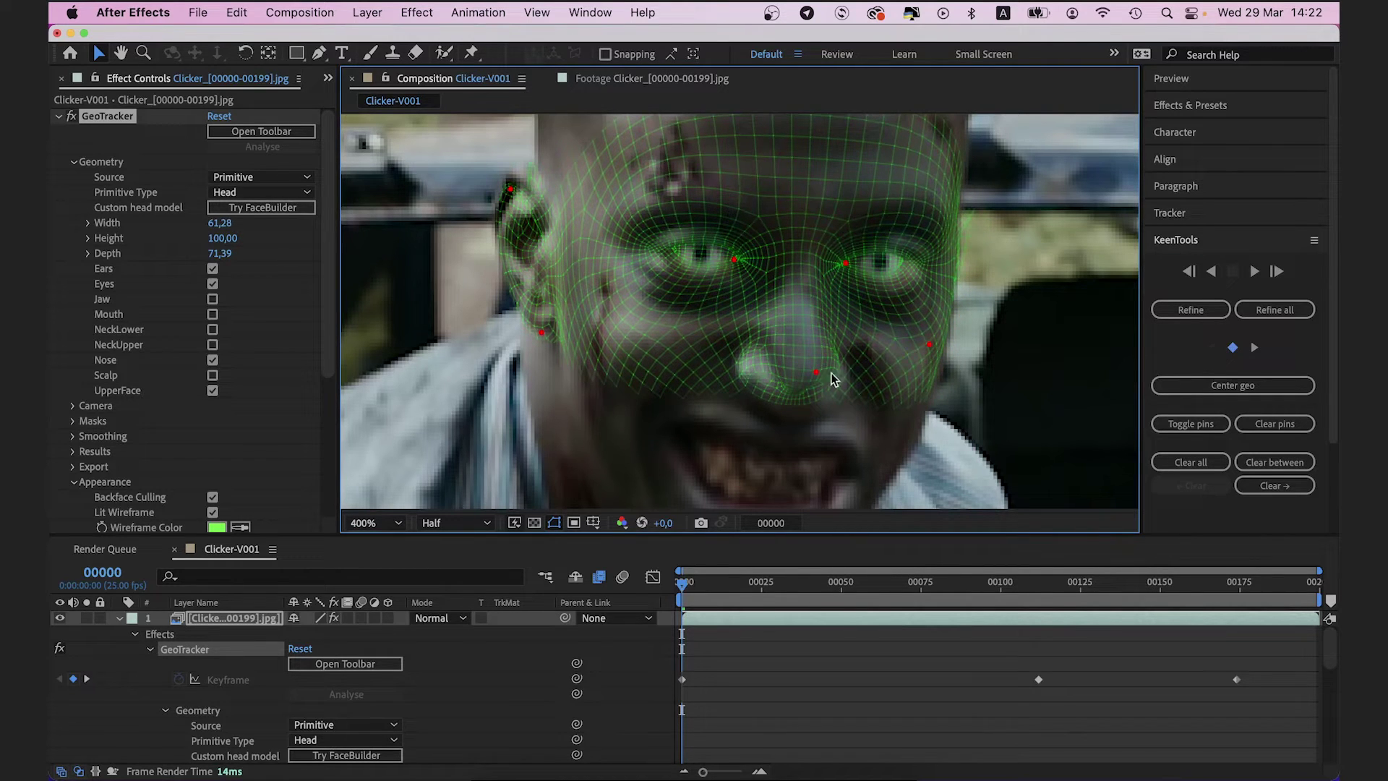
# Go to frame 00037 and refine the tracking between the closest keyframes, 00000 and 00112.
pyautogui.click(800, 589)
pyautogui.scroll(-2, 633, 235)
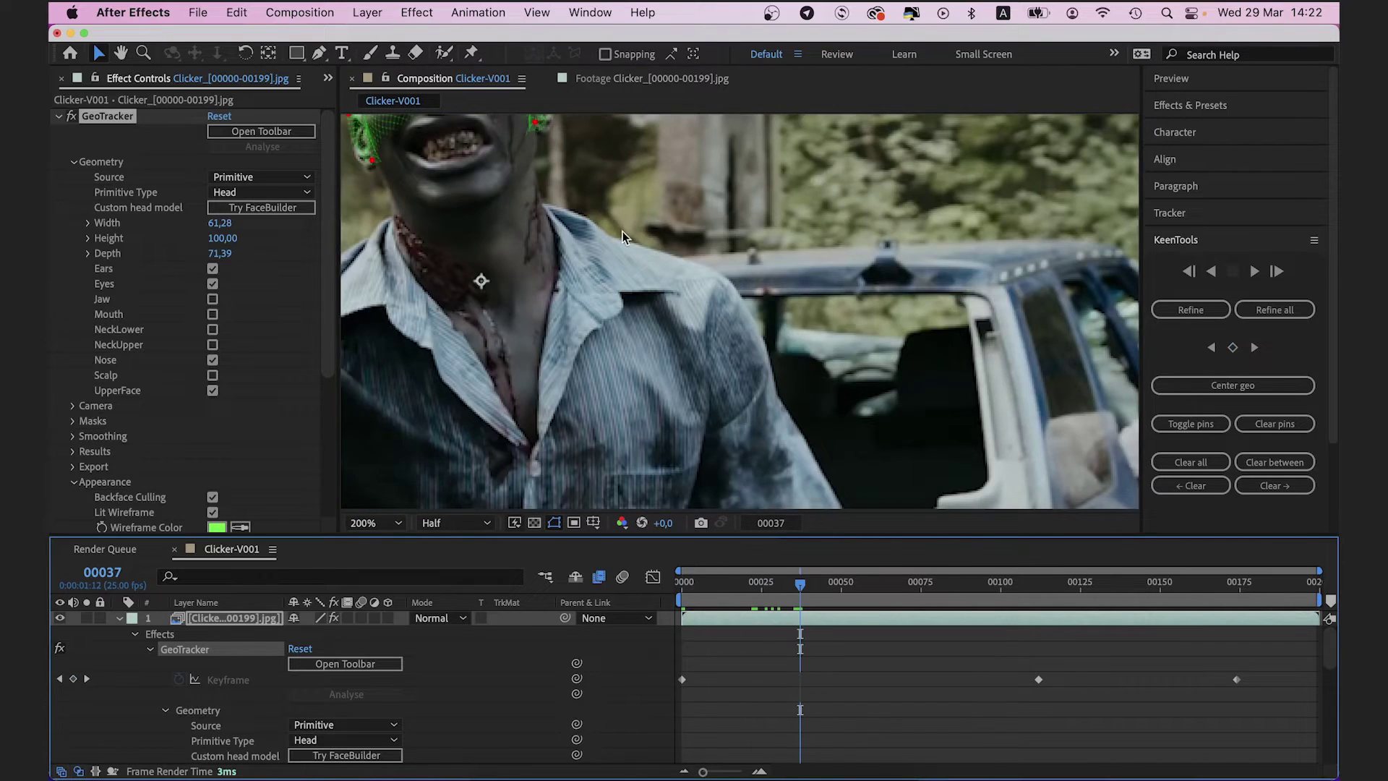
pyautogui.moveTo(629, 238); pyautogui.dragTo(824, 360)
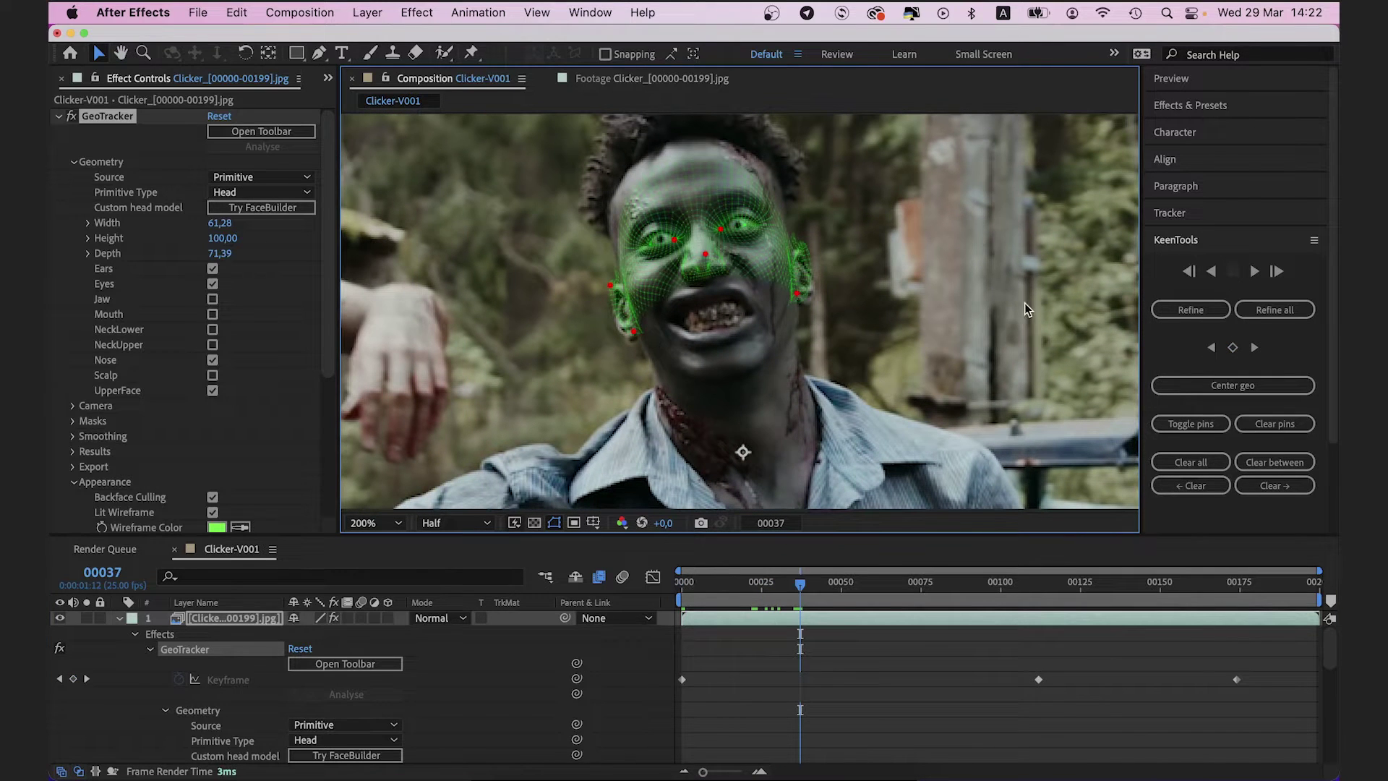
pyautogui.click(1178, 303)
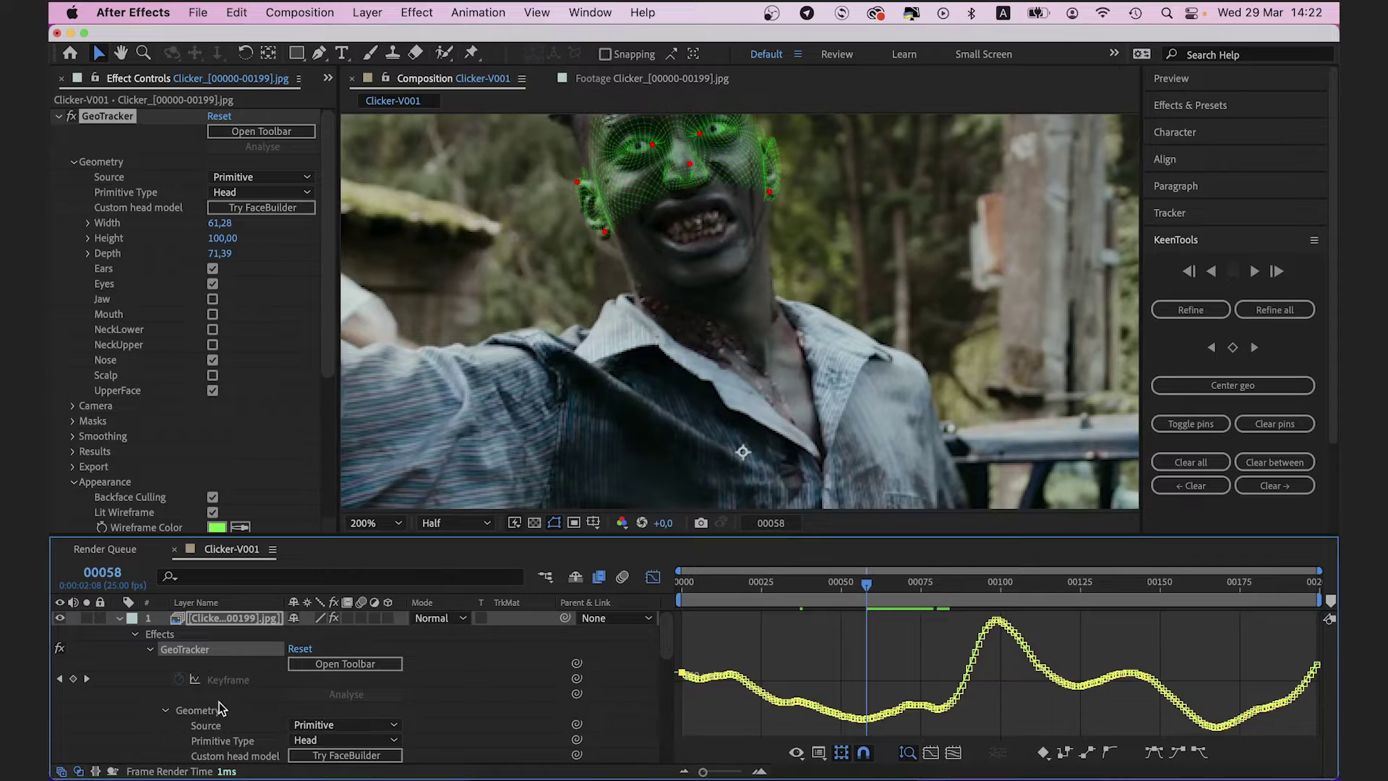
# Reveal GeoTracker's keyframed properties and examine the graph curves of Position X, Position Y and Position Z for jumps.
pyautogui.scroll(-3, 219, 705)
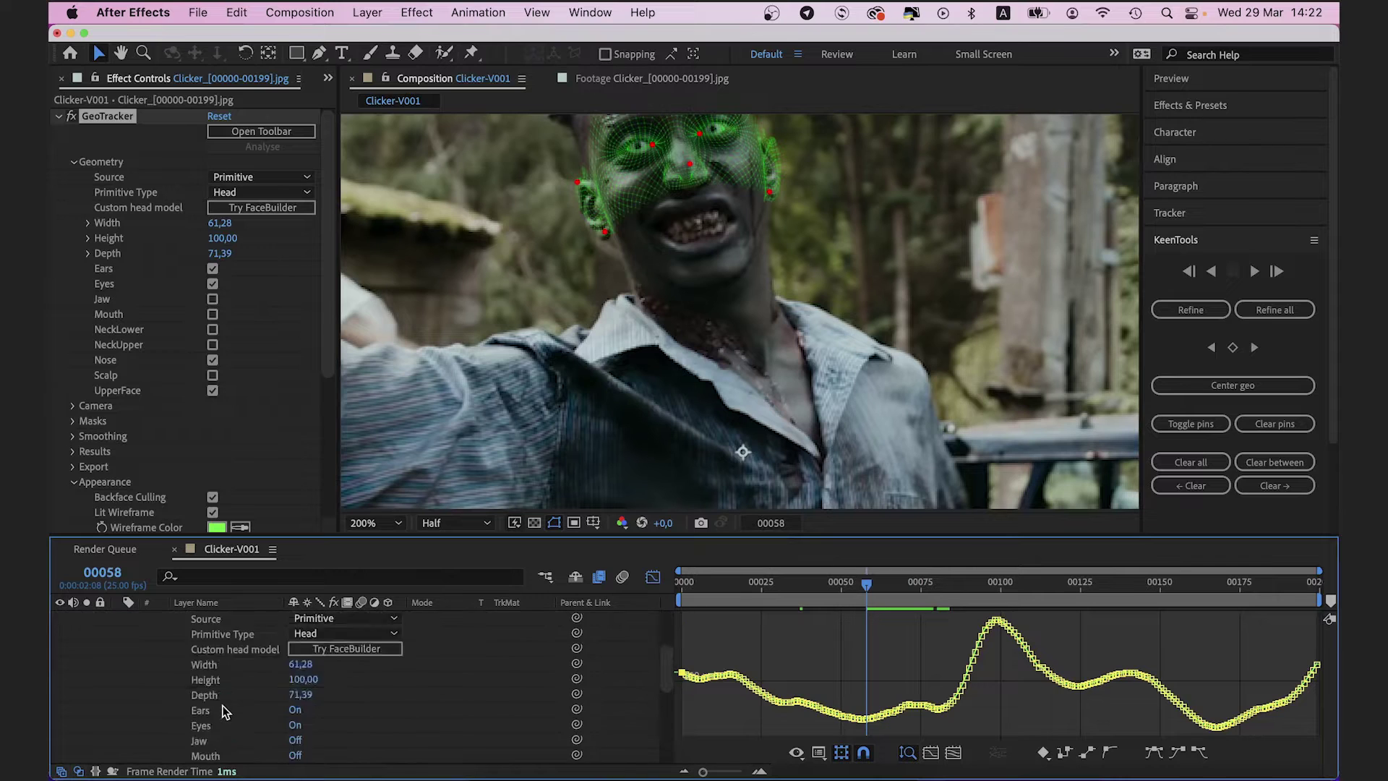
pyautogui.scroll(3, 208, 666)
pyautogui.press('u')
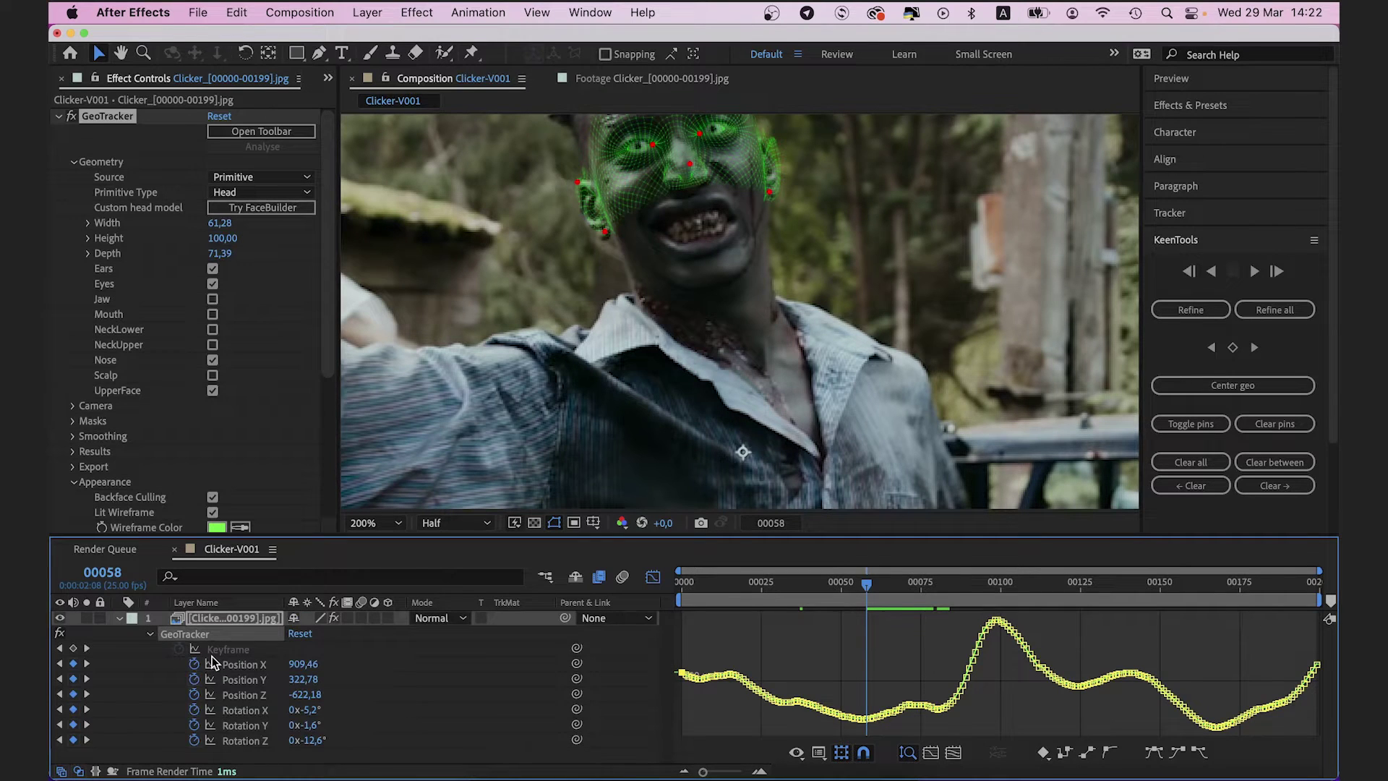
pyautogui.click(241, 665)
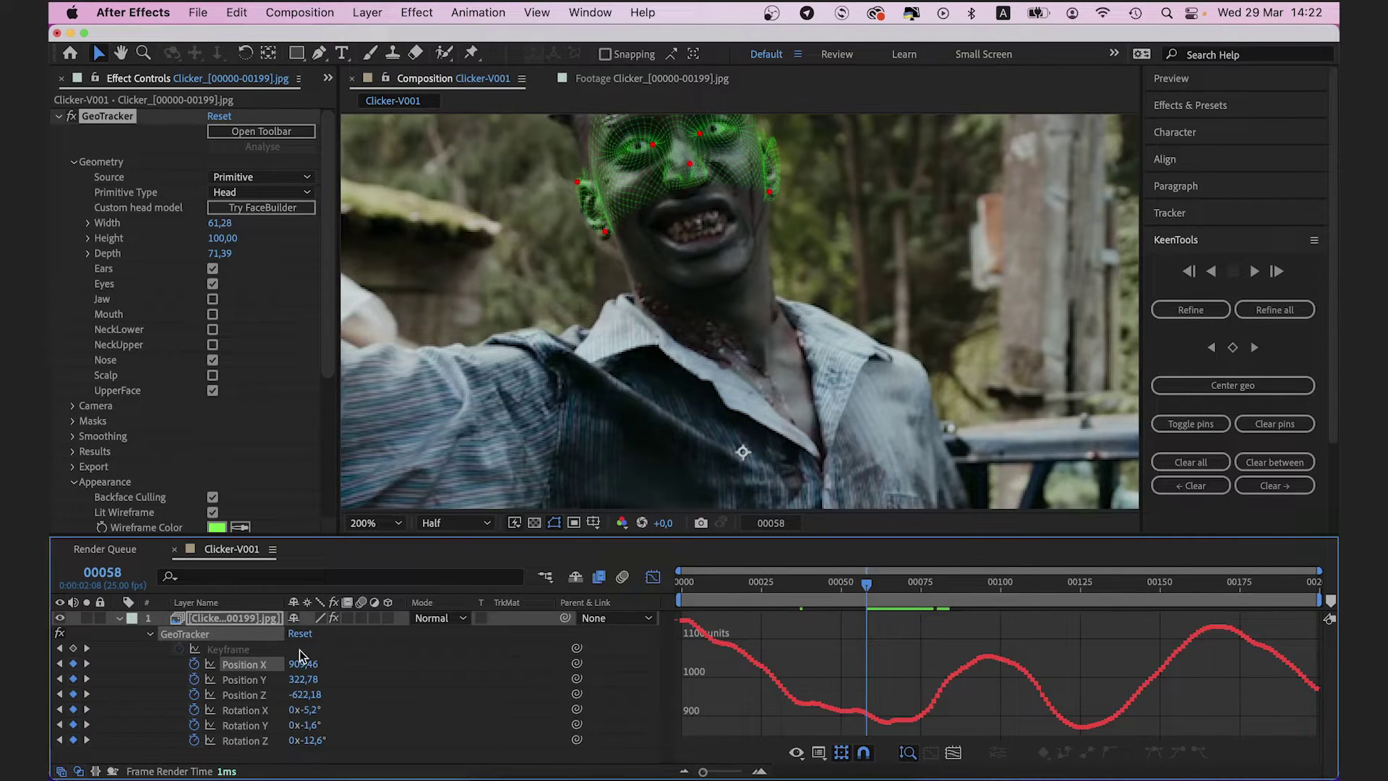
pyautogui.click(255, 680)
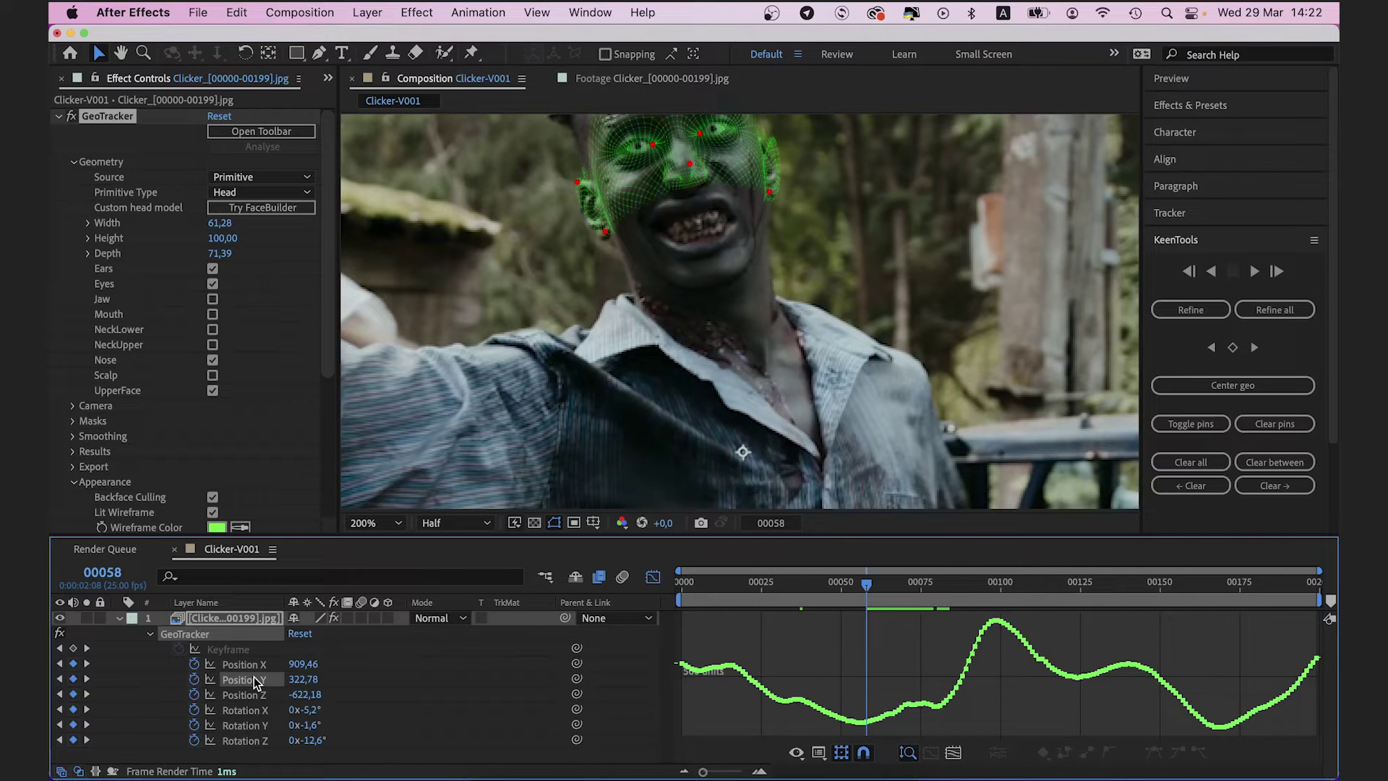
pyautogui.click(248, 695)
# Go to frame 00122 and refine the tracking between the keyframes at 00112 and 00174.
pyautogui.moveTo(1007, 585); pyautogui.dragTo(1038, 595)
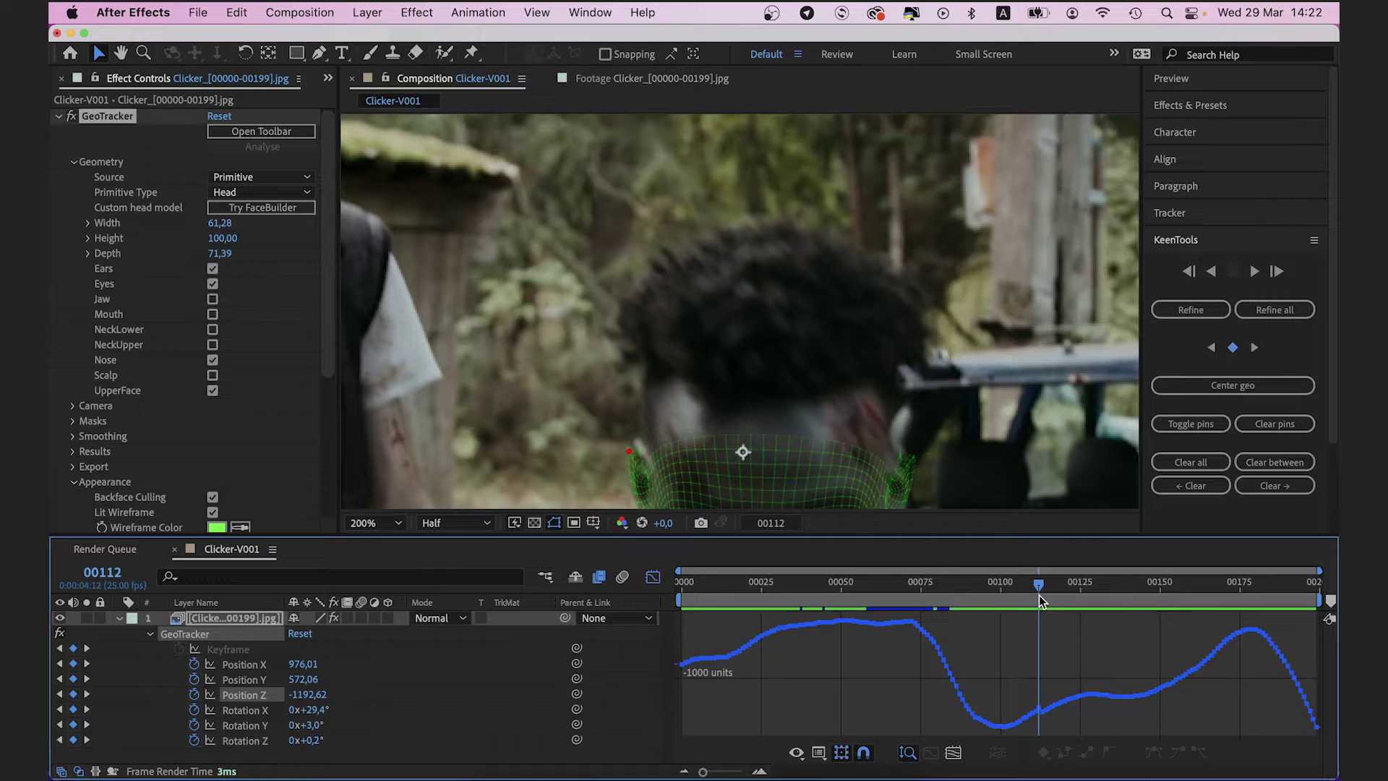
pyautogui.scroll(4, 1039, 596)
pyautogui.press('pagedown')
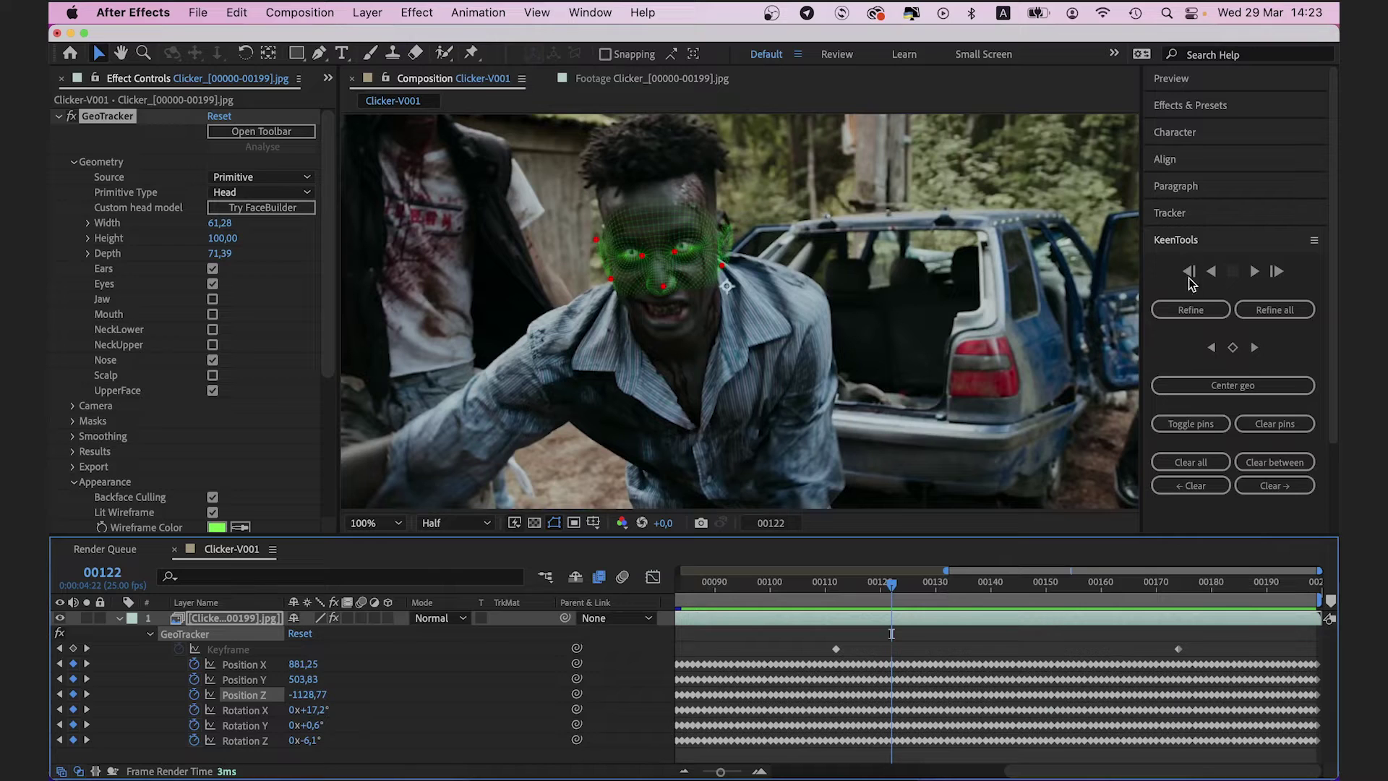
pyautogui.click(1189, 309)
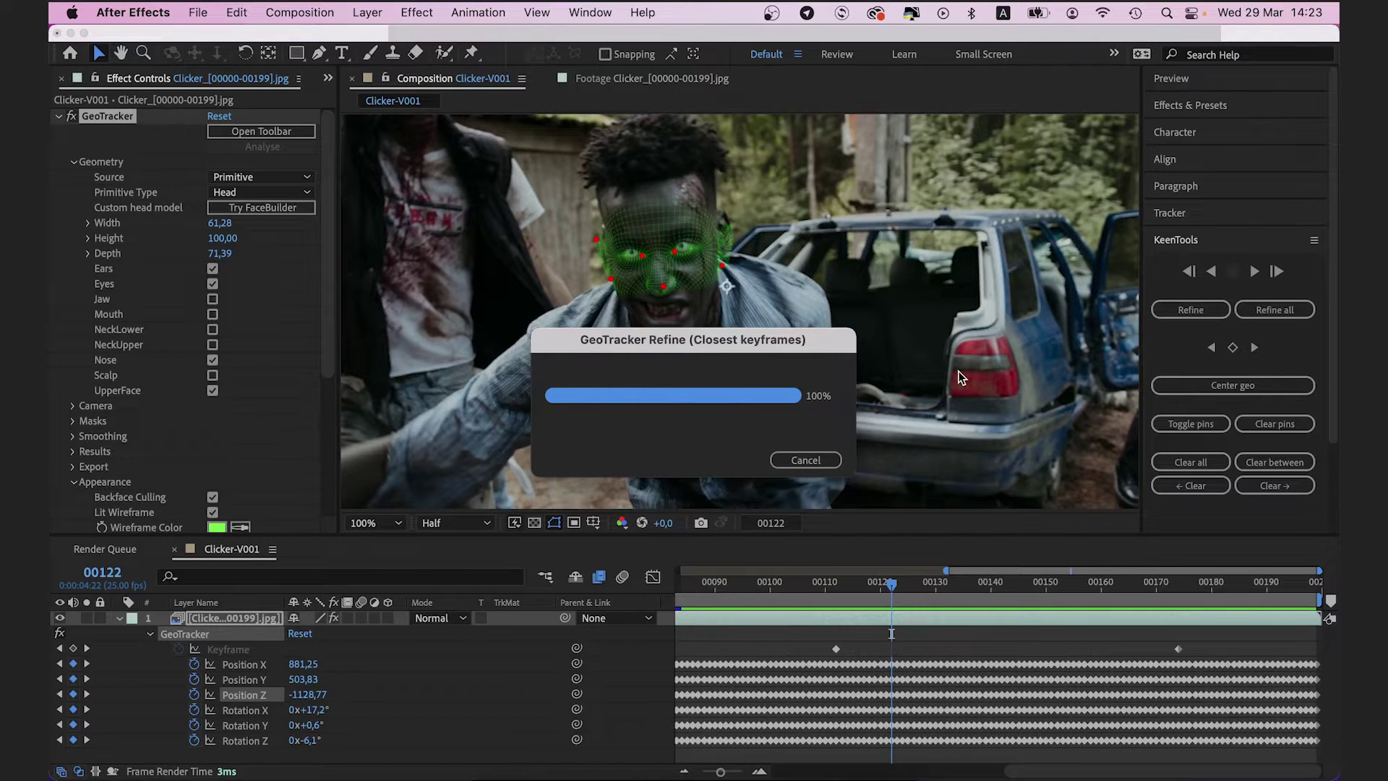
pyautogui.scroll(2, 670, 248)
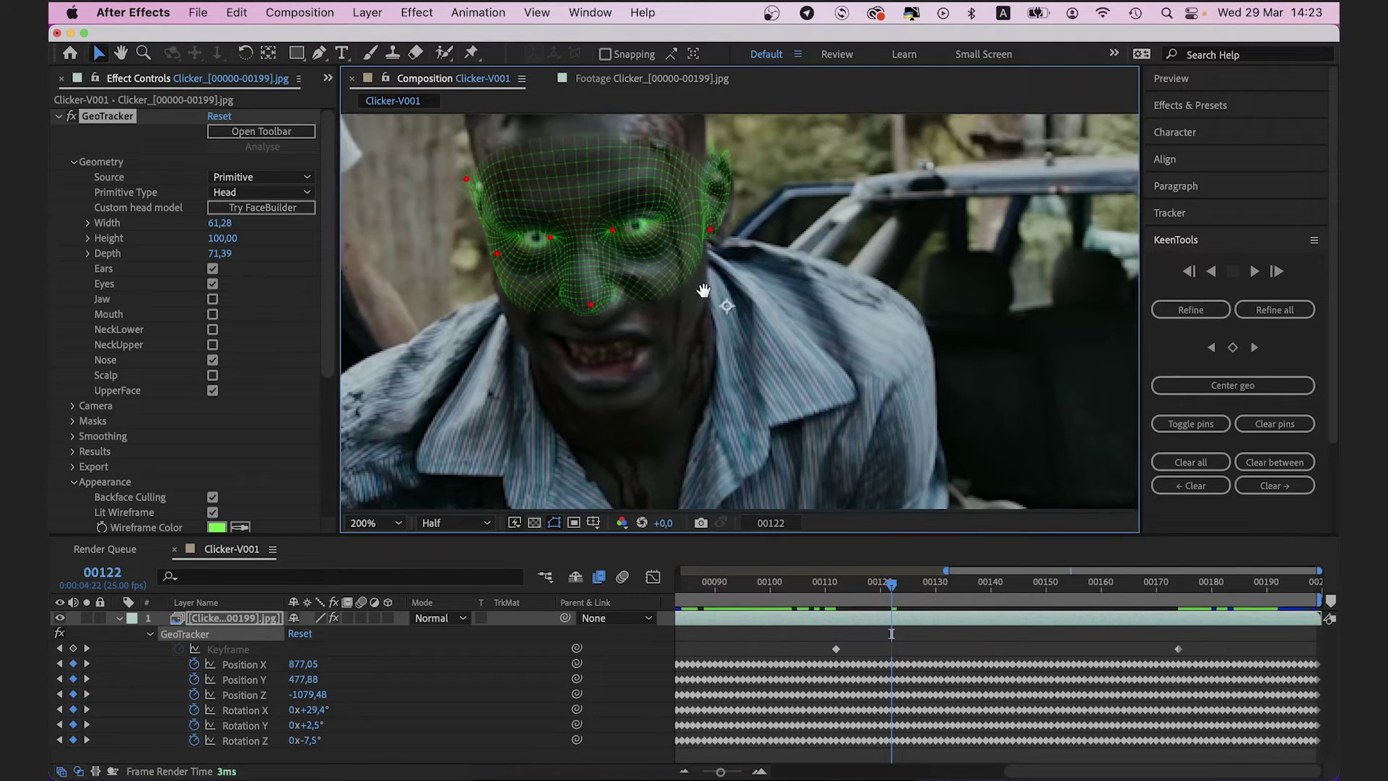
# Examine the graph curves of the Position X, Y, Z and Rotation X, Y, Z properties across the refined range.
pyautogui.click(255, 665)
pyautogui.click(652, 576)
pyautogui.click(238, 679)
pyautogui.click(244, 695)
pyautogui.click(248, 712)
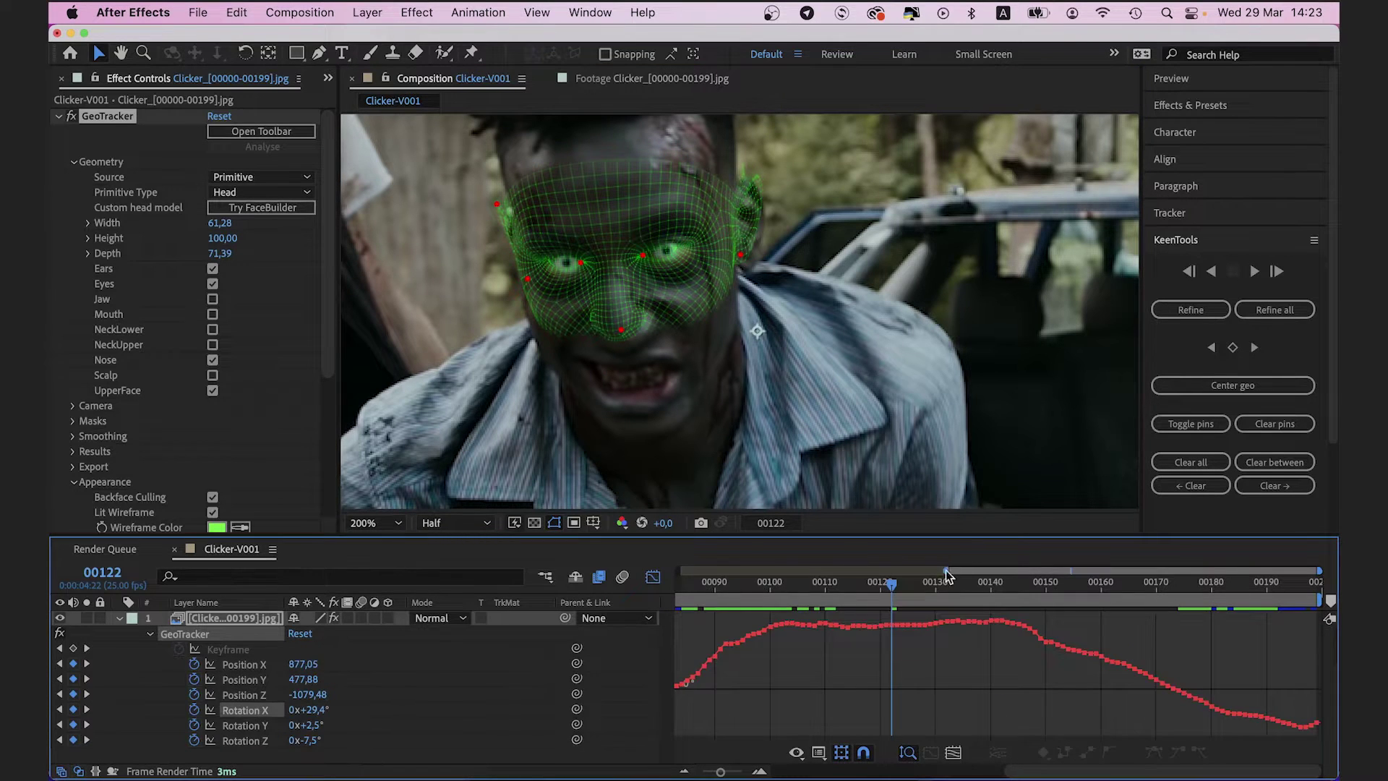
pyautogui.scroll(-3, 1113, 593)
pyautogui.click(246, 724)
pyautogui.click(244, 740)
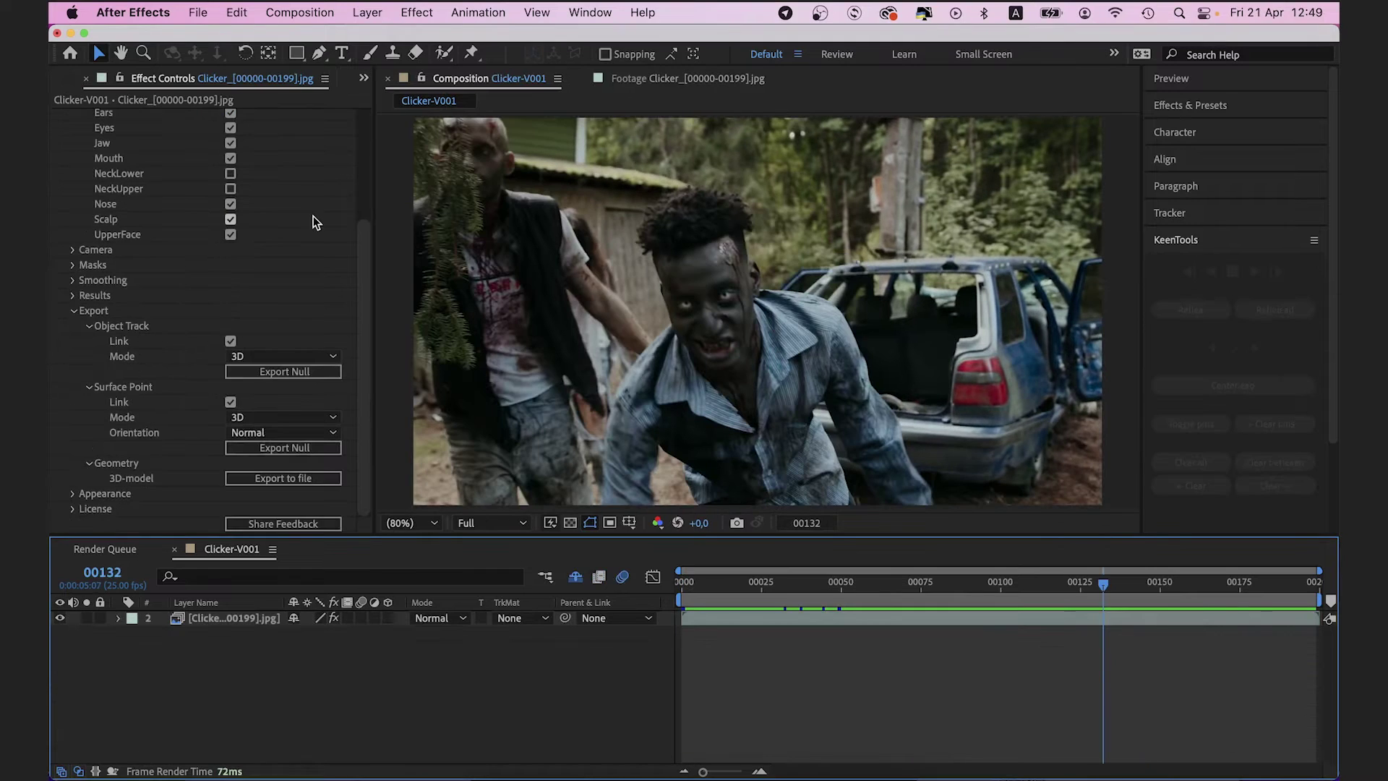
# Export GeoTracker's object track as a 3D null and add a two-node camera with a 50 mm focal length.
pyautogui.click(285, 372)
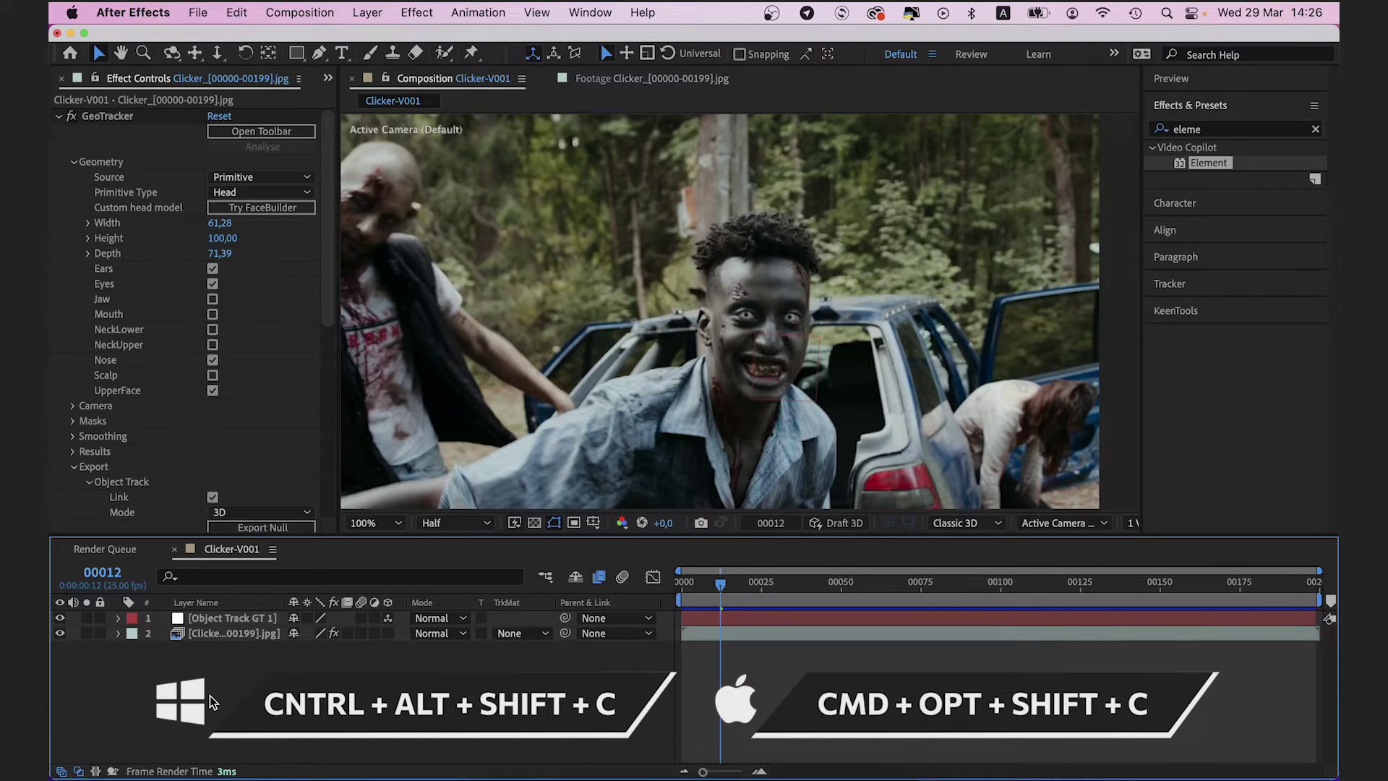
pyautogui.press('super+alt+shift+c')
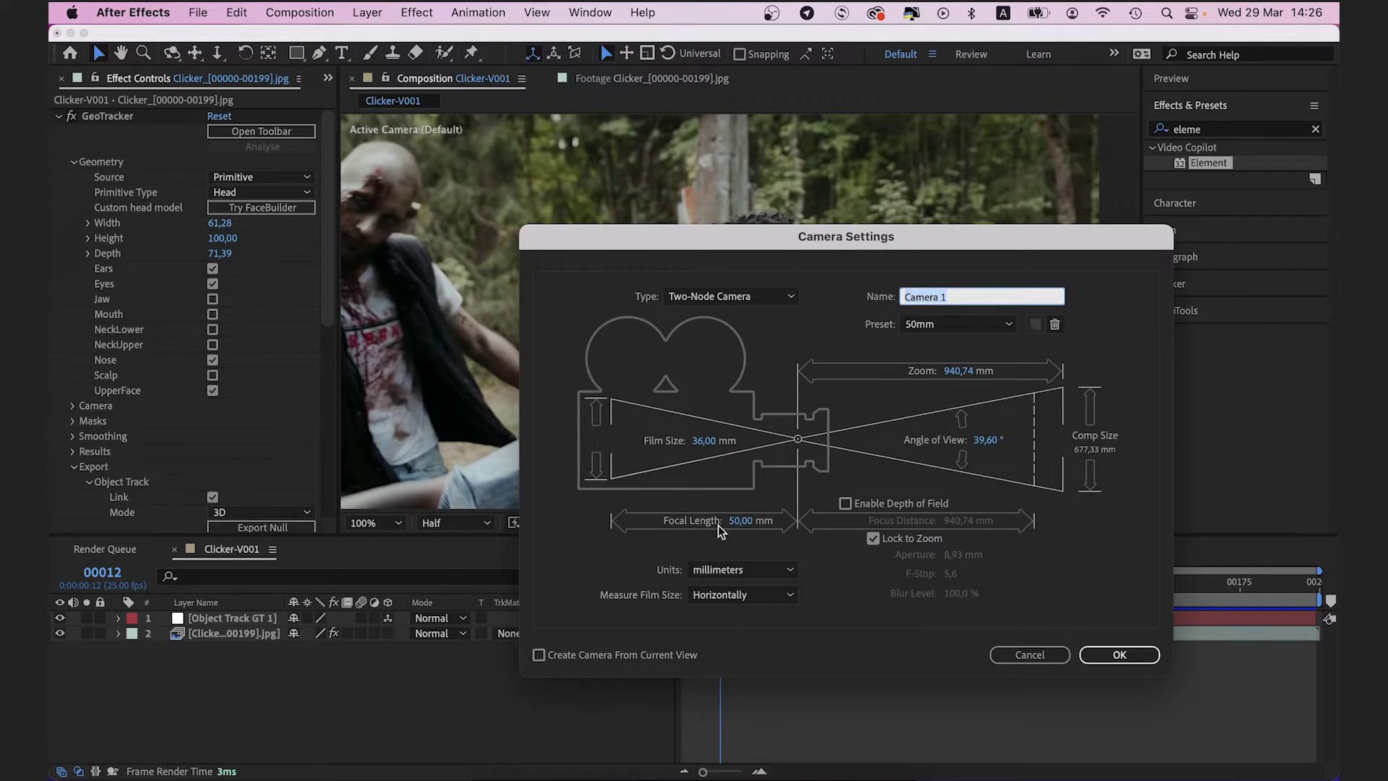
pyautogui.click(1120, 654)
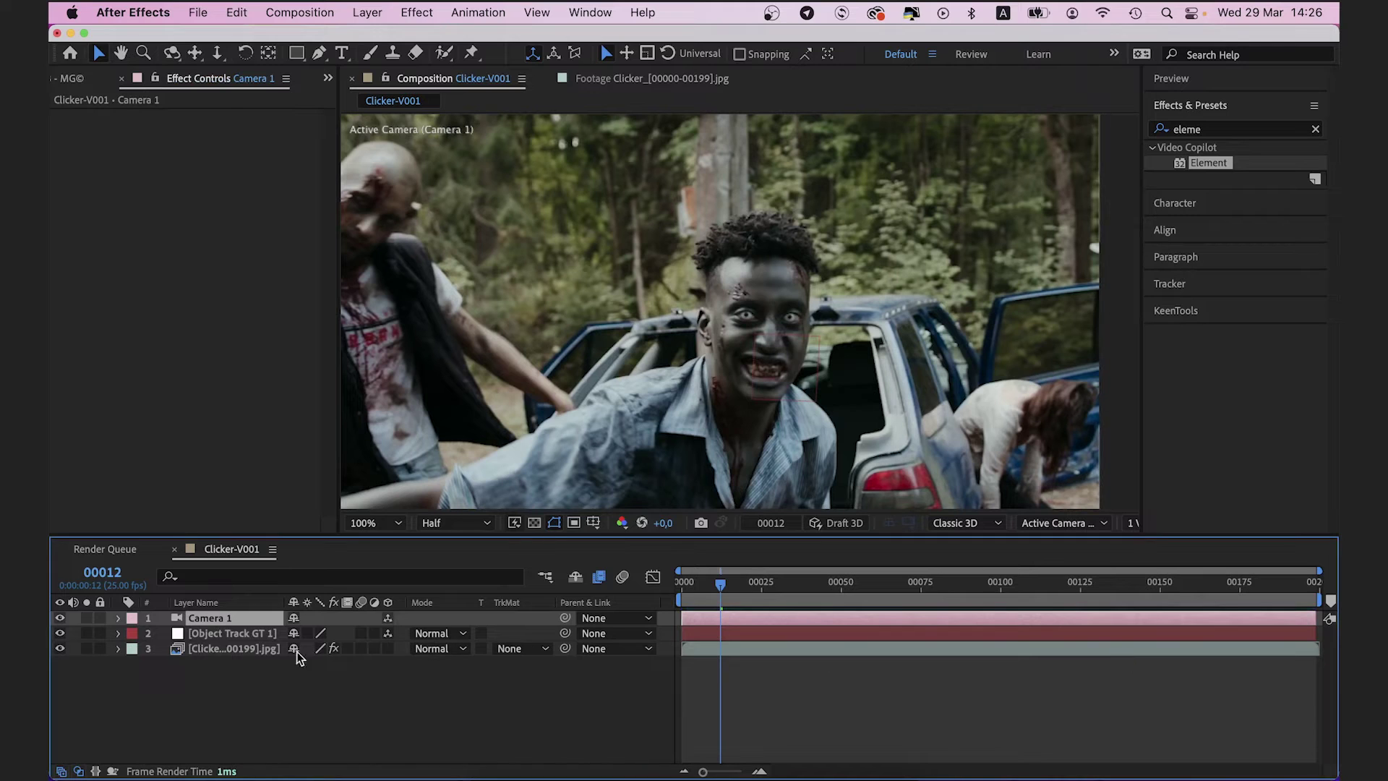
# Set GeoTracker's camera source on the footage layer to Camera 1 and review that camera's settings.
pyautogui.click(297, 653)
pyautogui.click(72, 405)
pyautogui.click(260, 420)
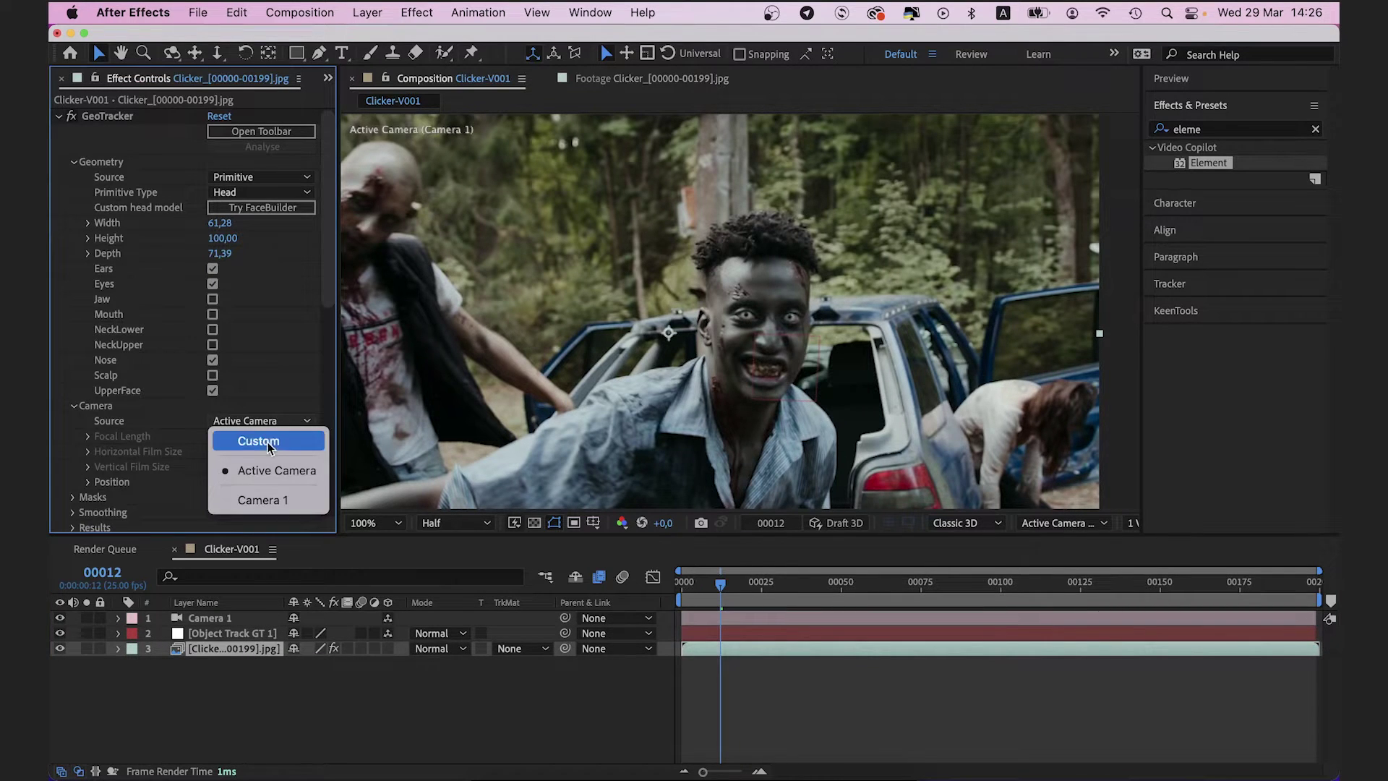
pyautogui.click(273, 500)
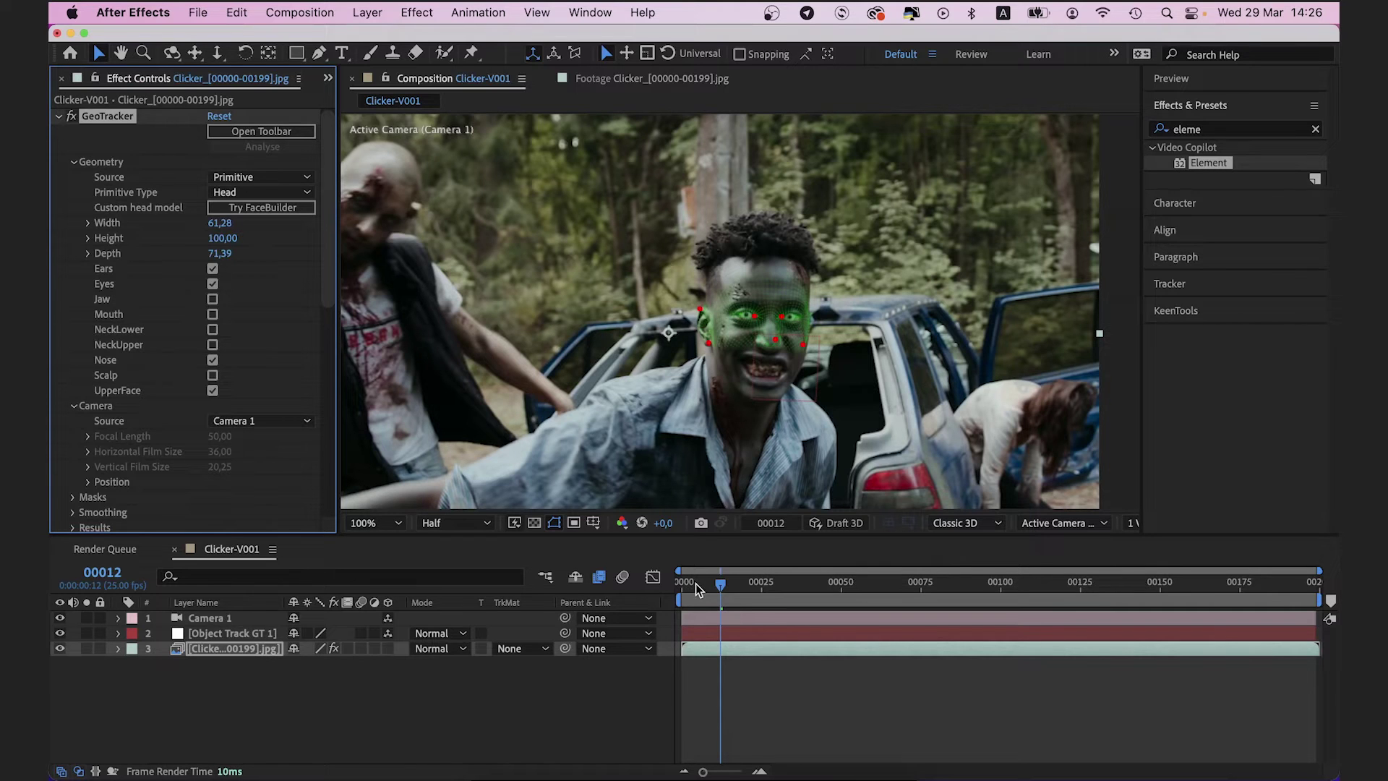
pyautogui.doubleClick(215, 618)
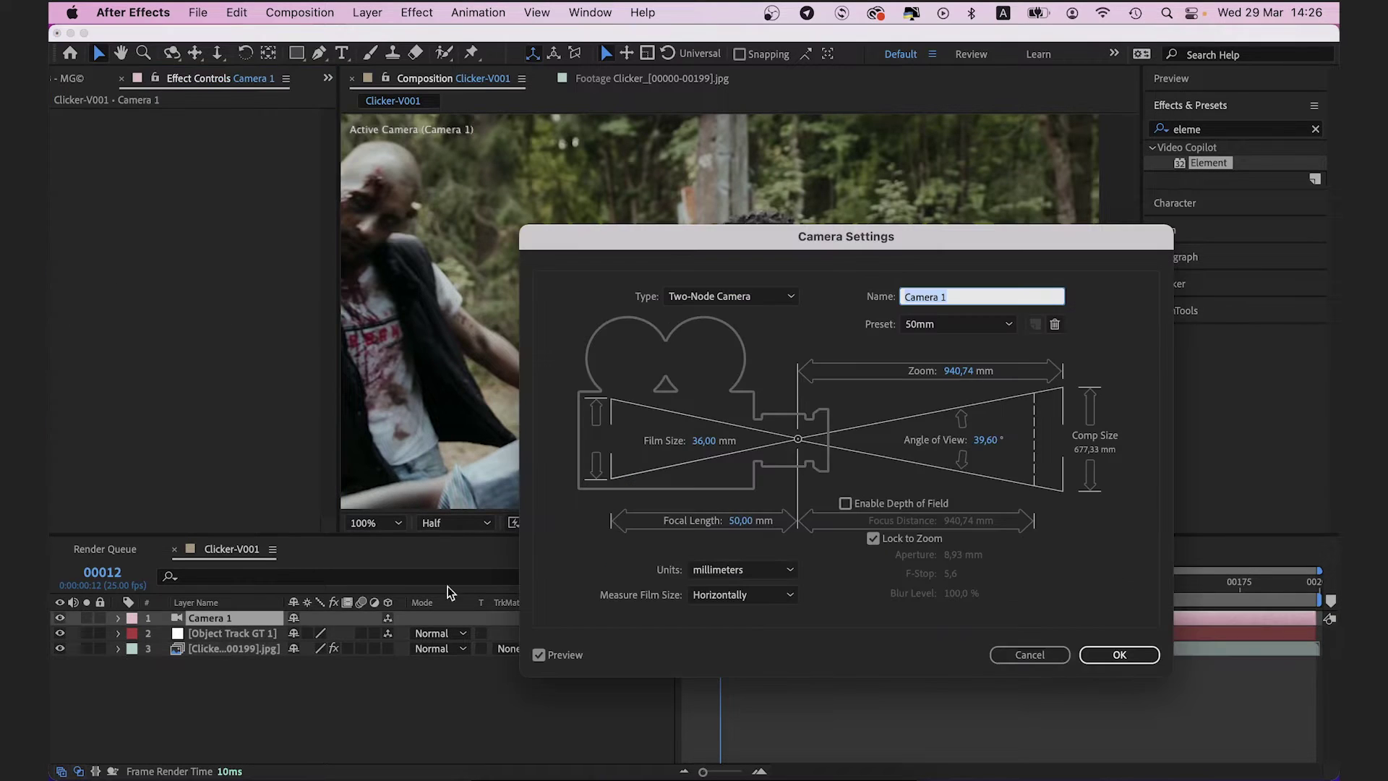
pyautogui.click(1119, 654)
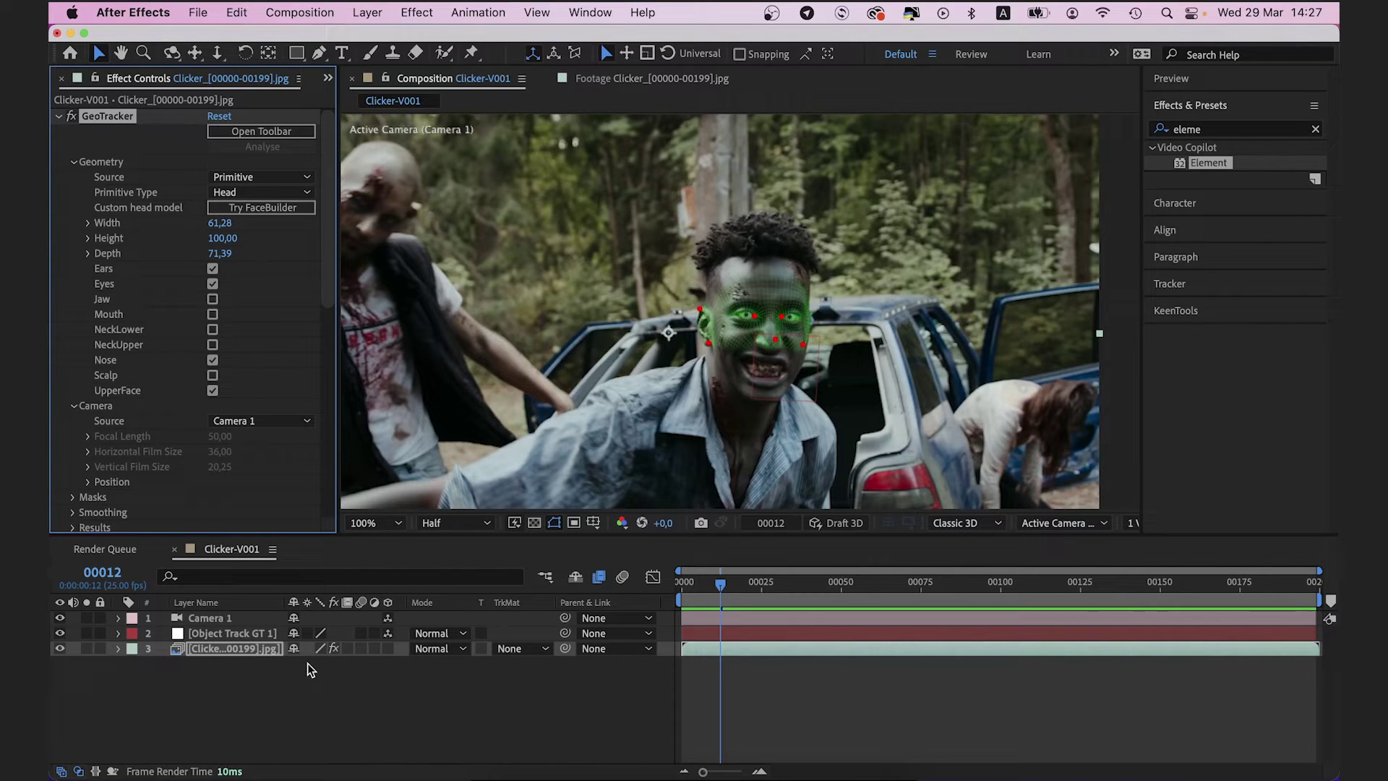
# Export the composition with Maxon Cinema 4D Exporter as zombiev010.c4d in the C4D Project folder.
pyautogui.click(197, 12)
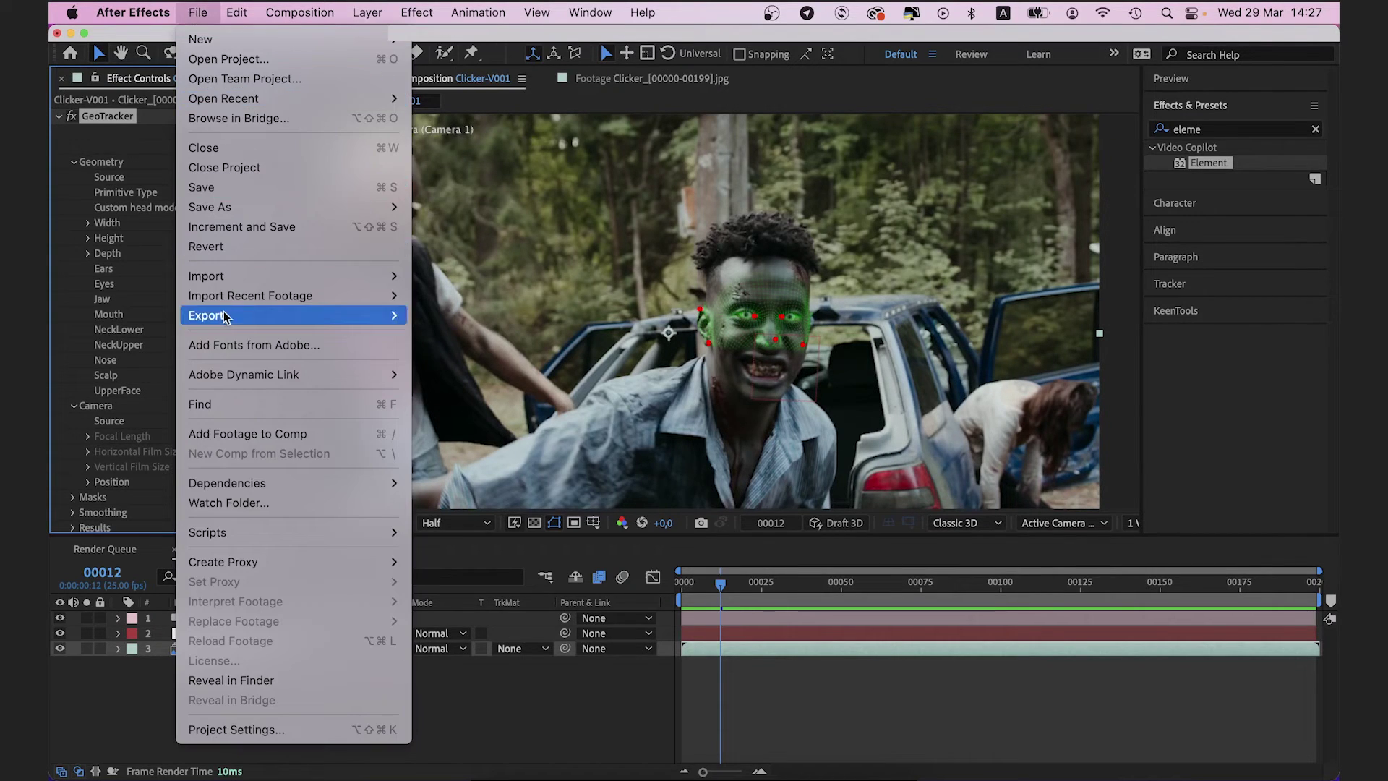
pyautogui.moveTo(370, 328)
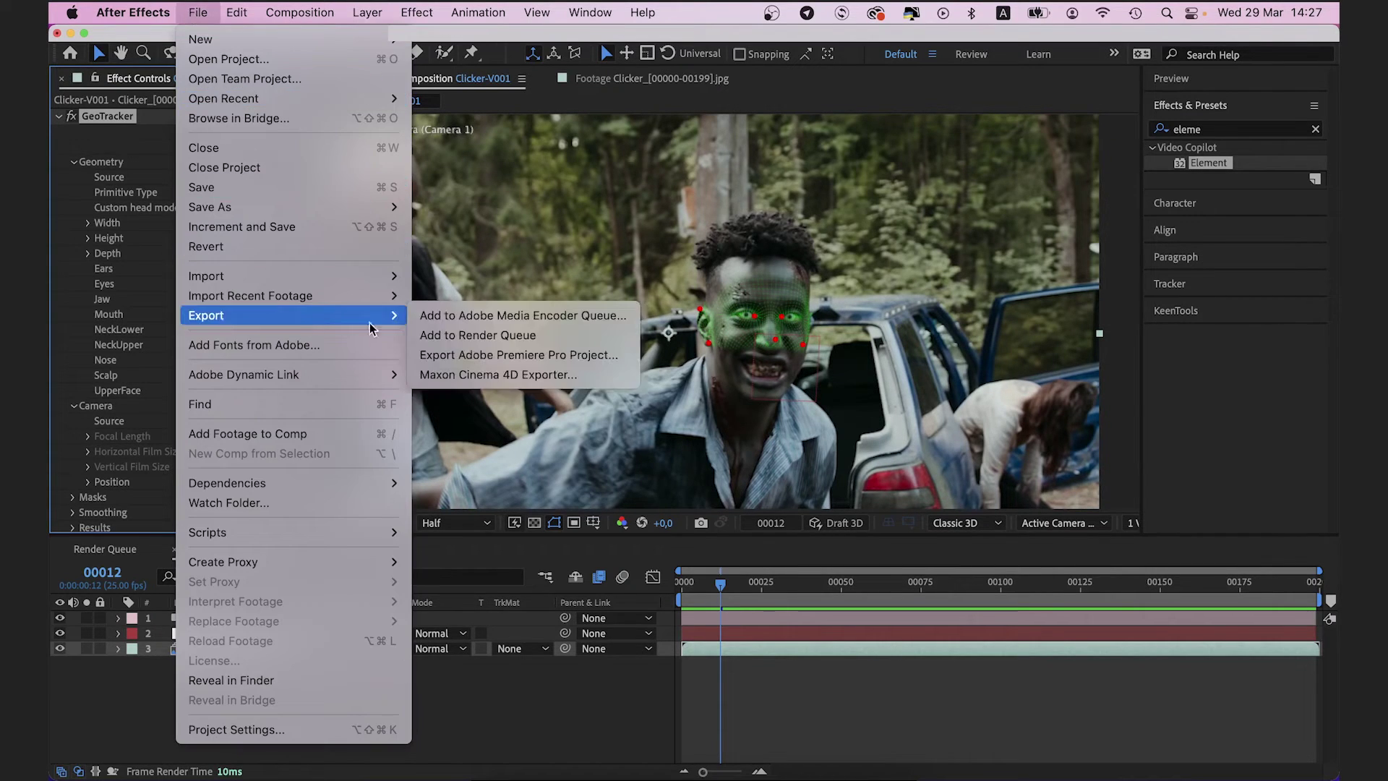
pyautogui.click(495, 376)
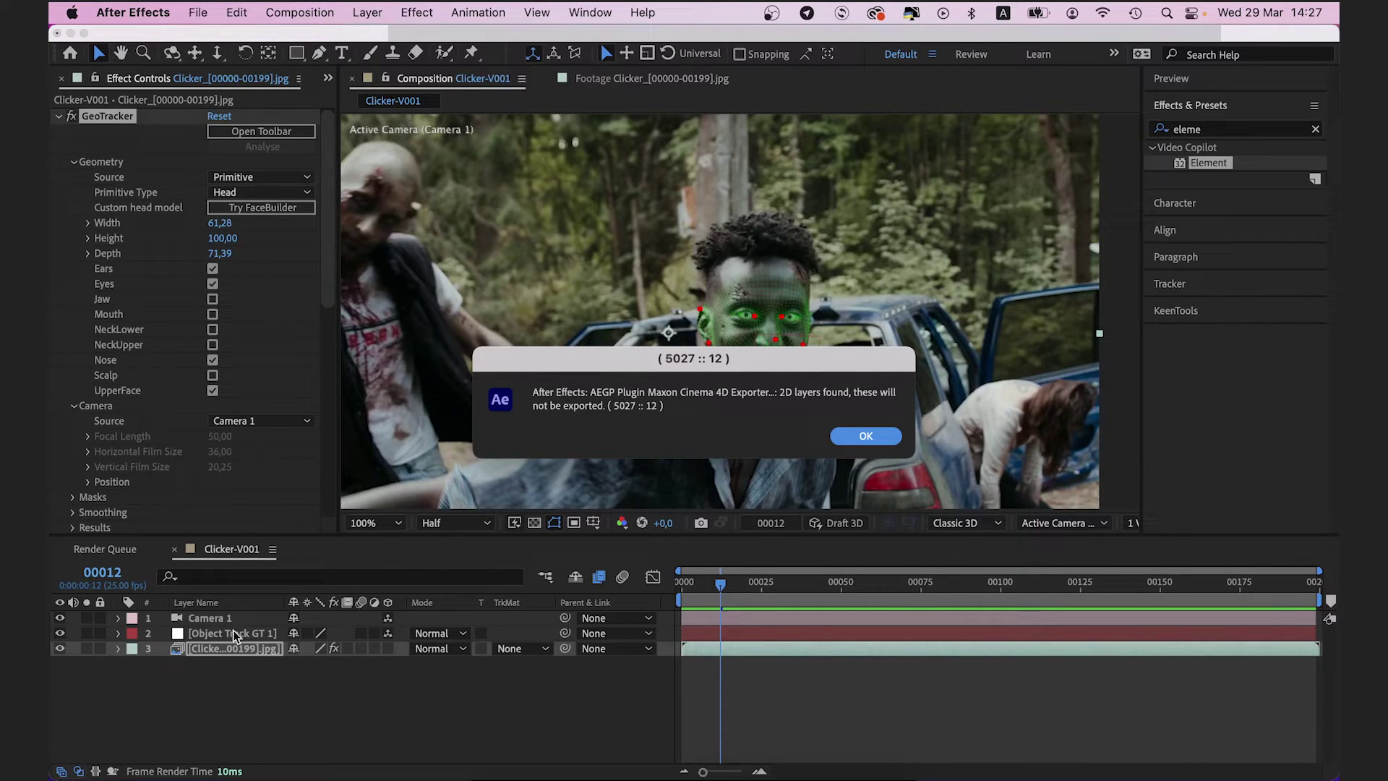
pyautogui.click(866, 436)
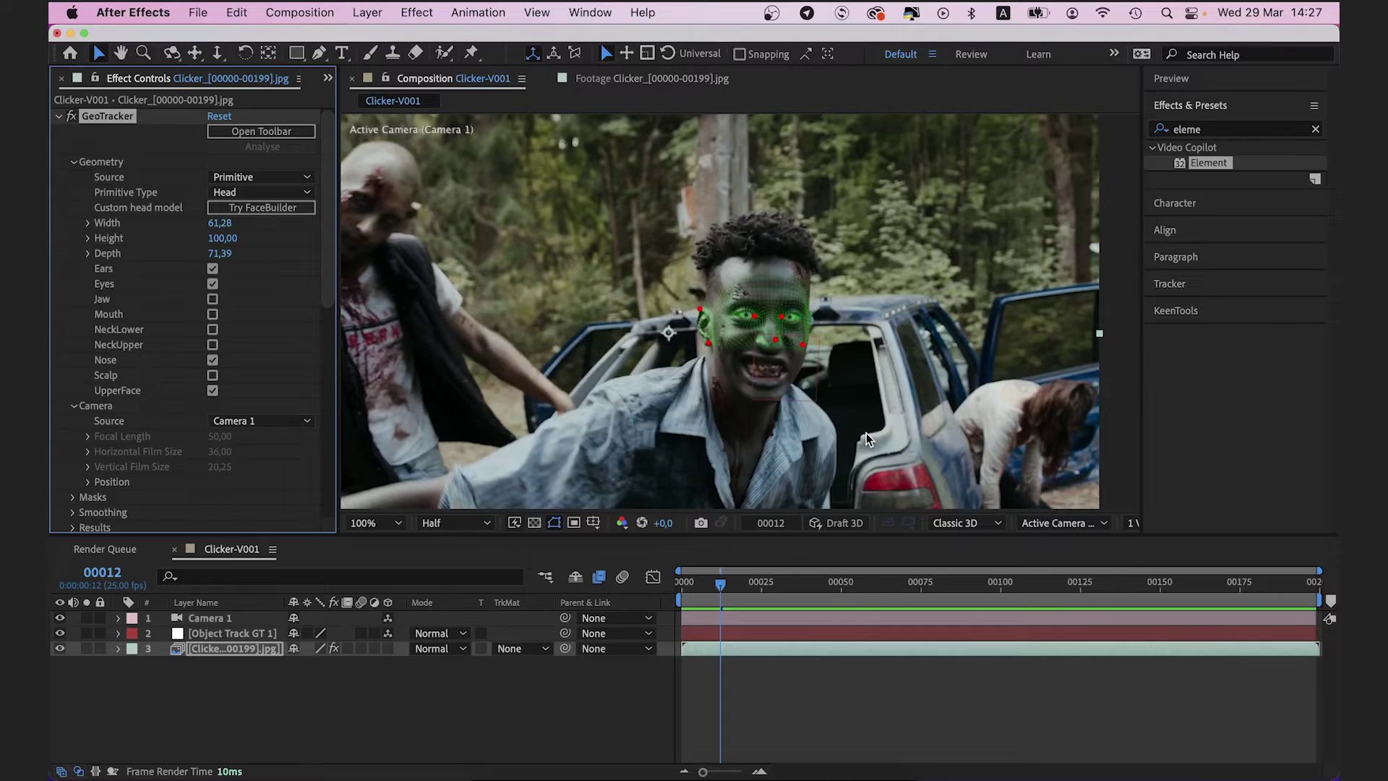
pyautogui.click(774, 311)
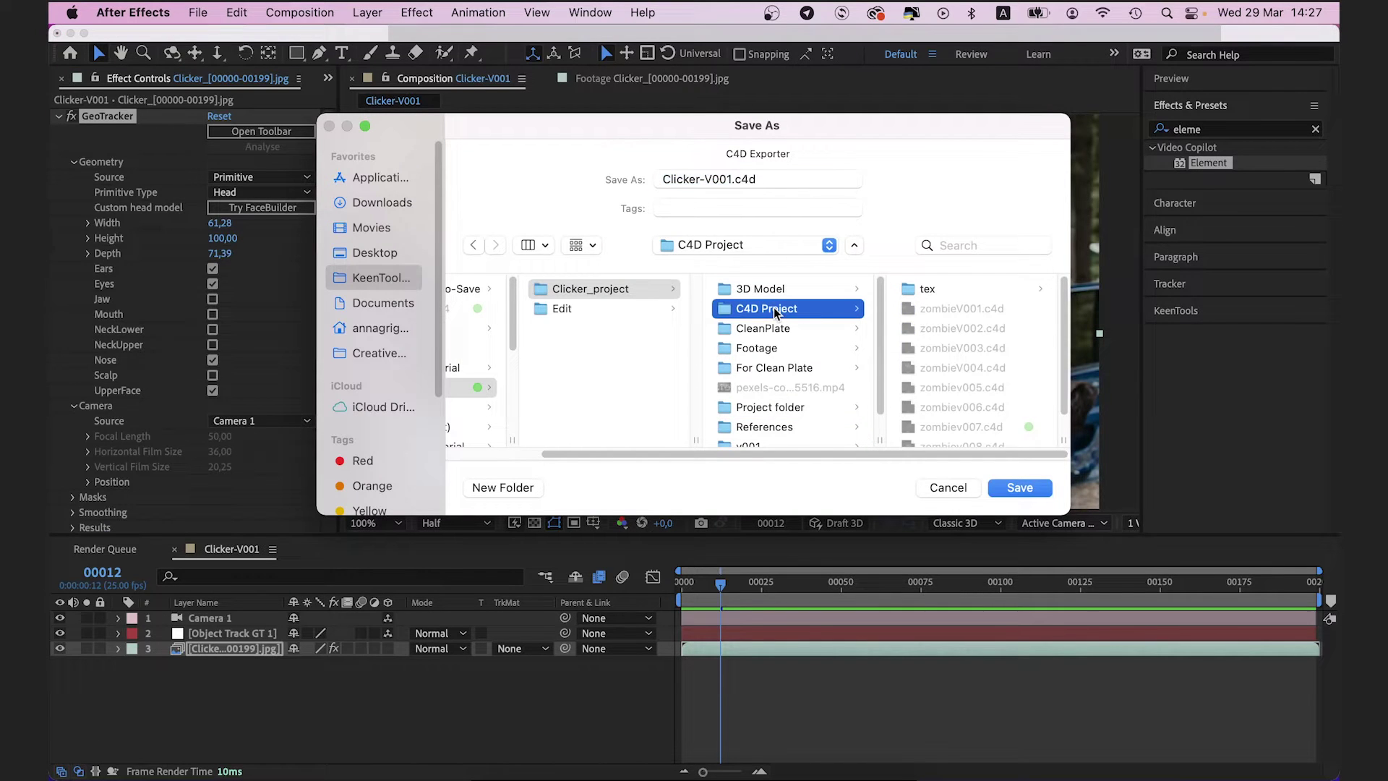
pyautogui.scroll(-1, 947, 361)
pyautogui.click(966, 430)
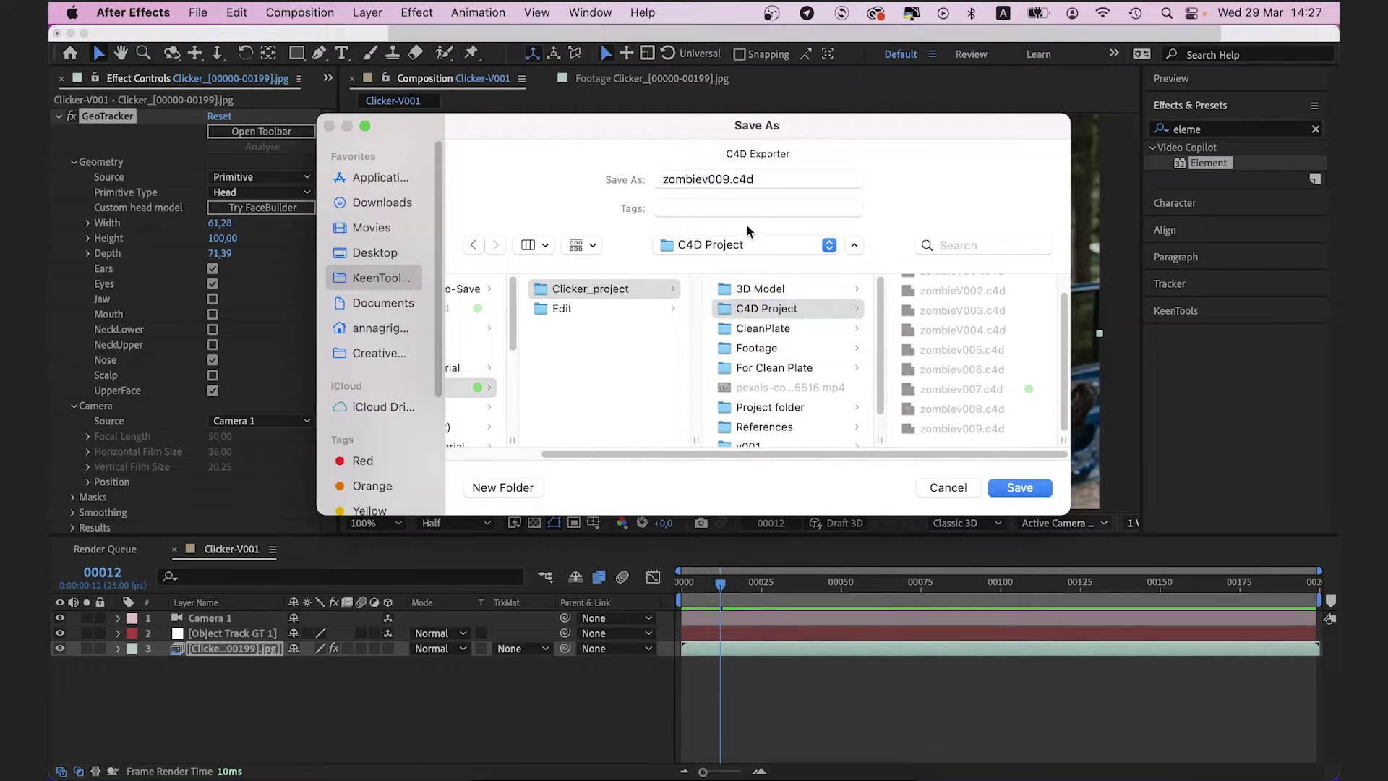
pyautogui.click(729, 181)
pyautogui.press('BackSpace')
pyautogui.press('BackSpace')
pyautogui.write('1')
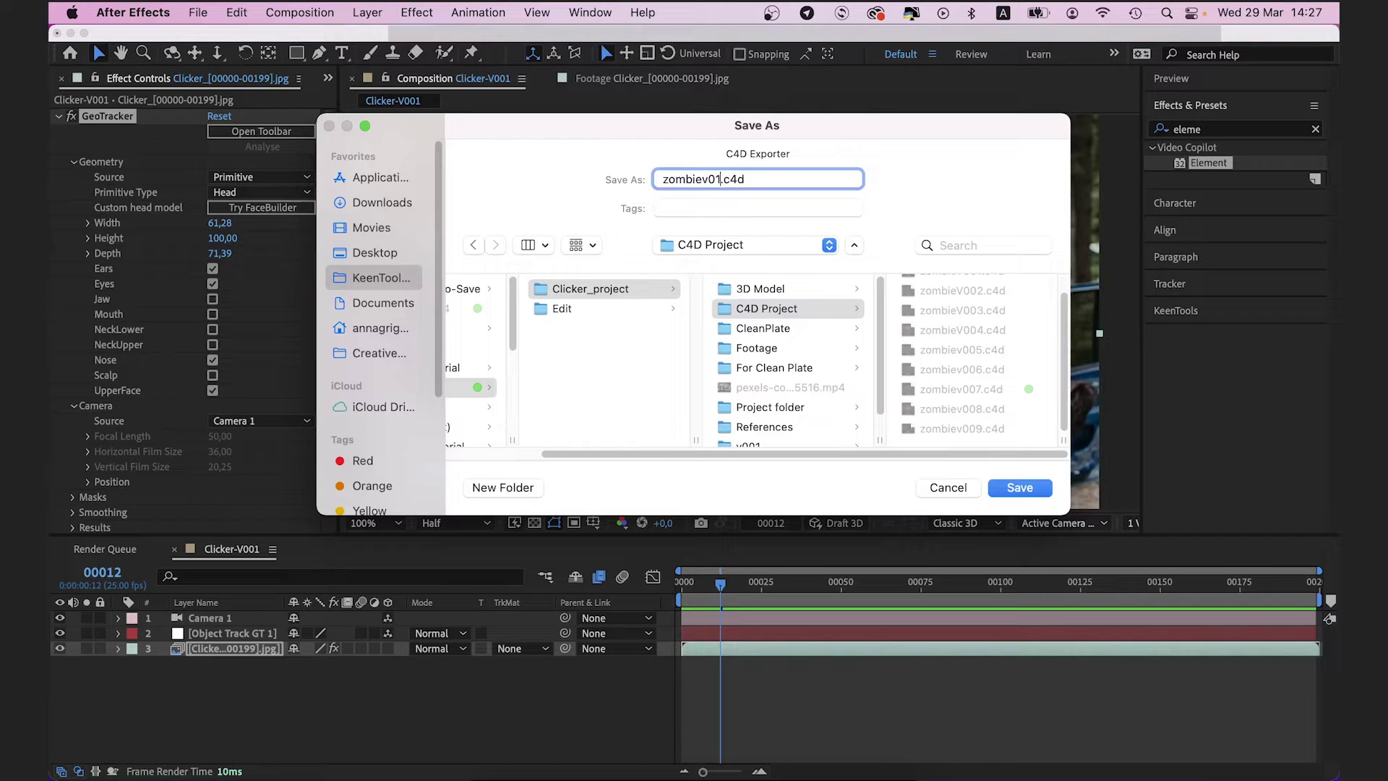
pyautogui.write('0')
pyautogui.press('Return')
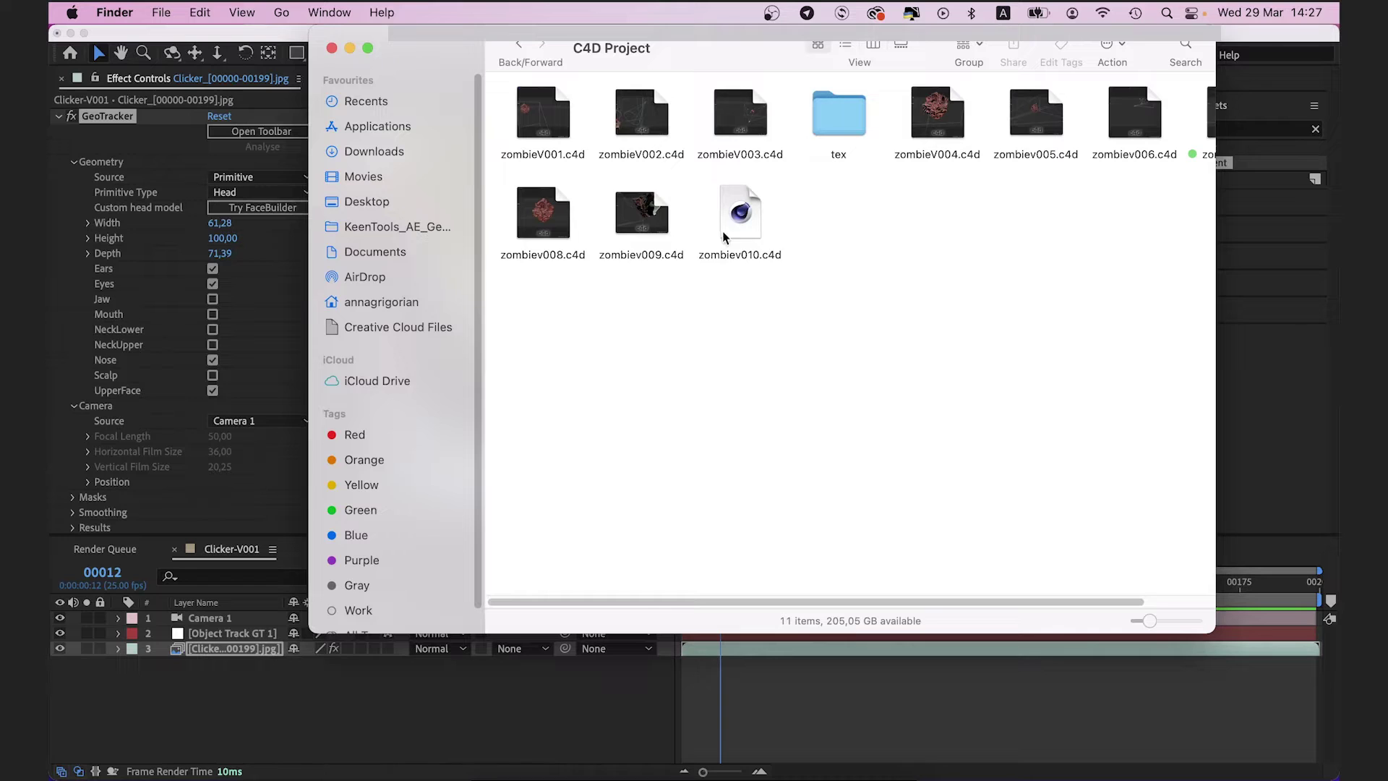
# Open zombiev010.c4d in Cinema 4D and delete the Camera 1.Target null from the exported composition's hierarchy.
pyautogui.doubleClick(730, 231)
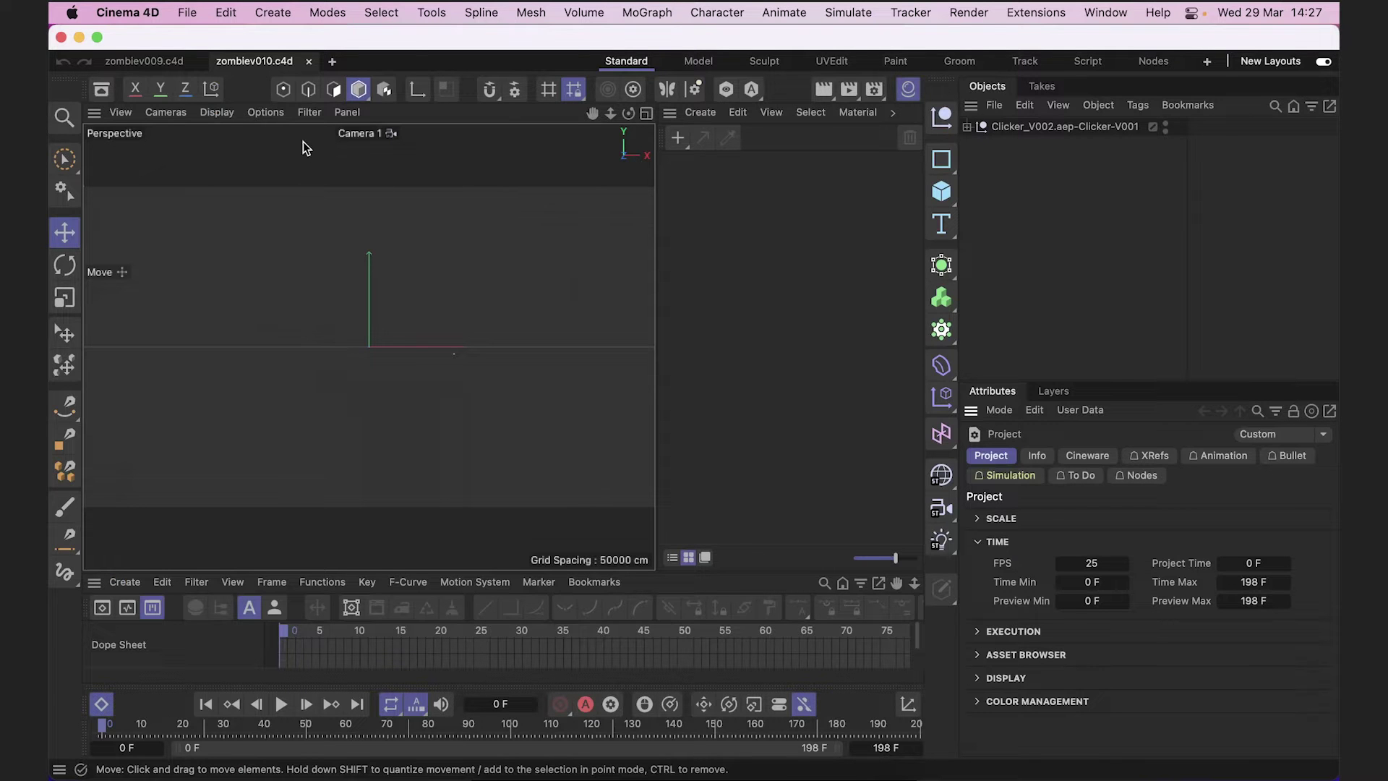
pyautogui.click(967, 127)
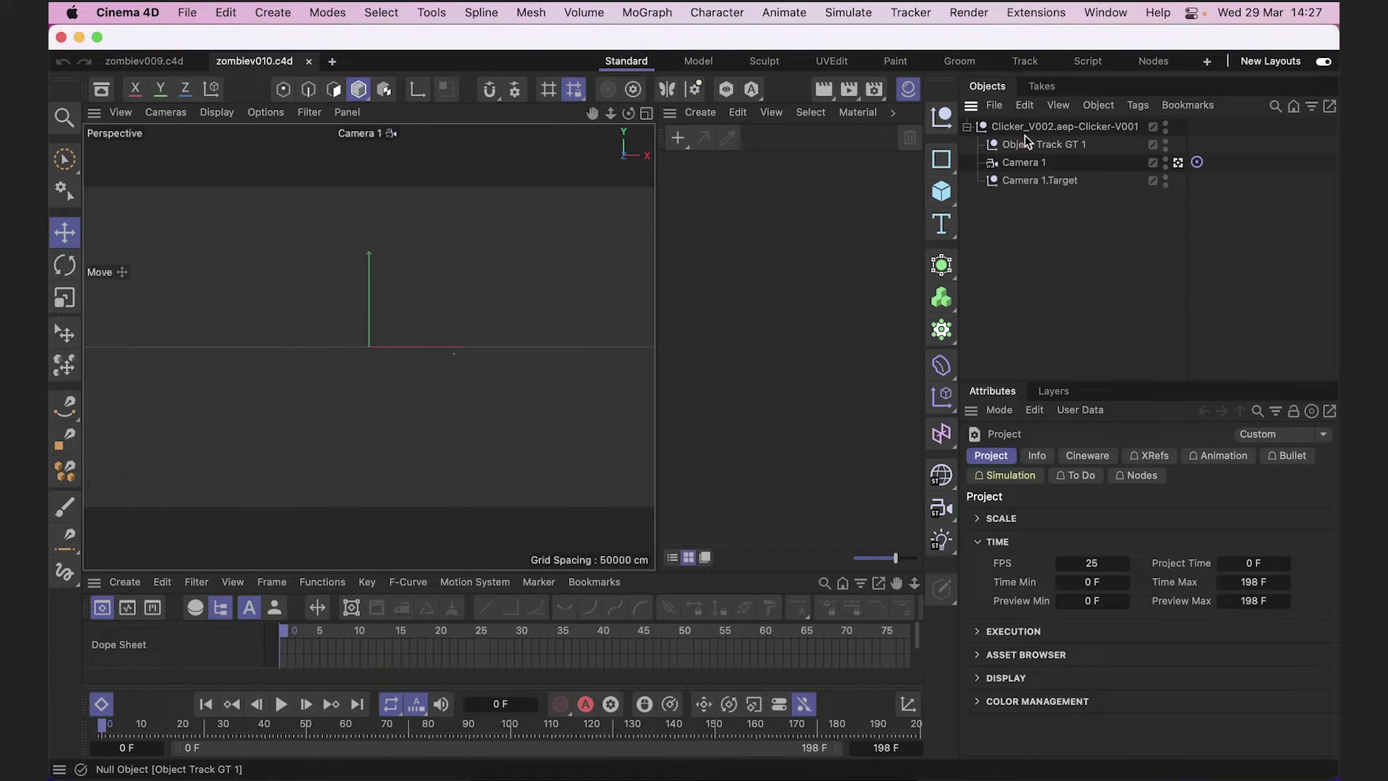
pyautogui.click(1027, 187)
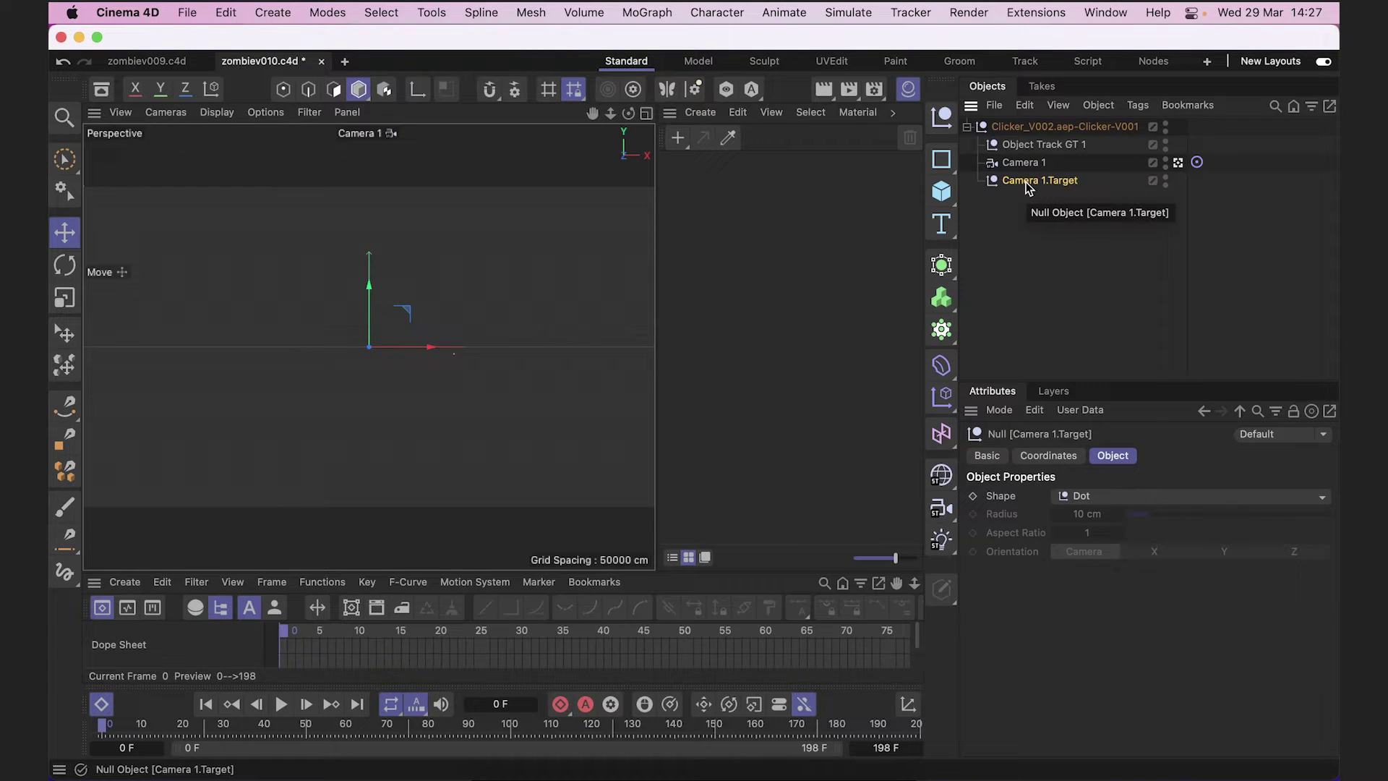
pyautogui.press('Delete')
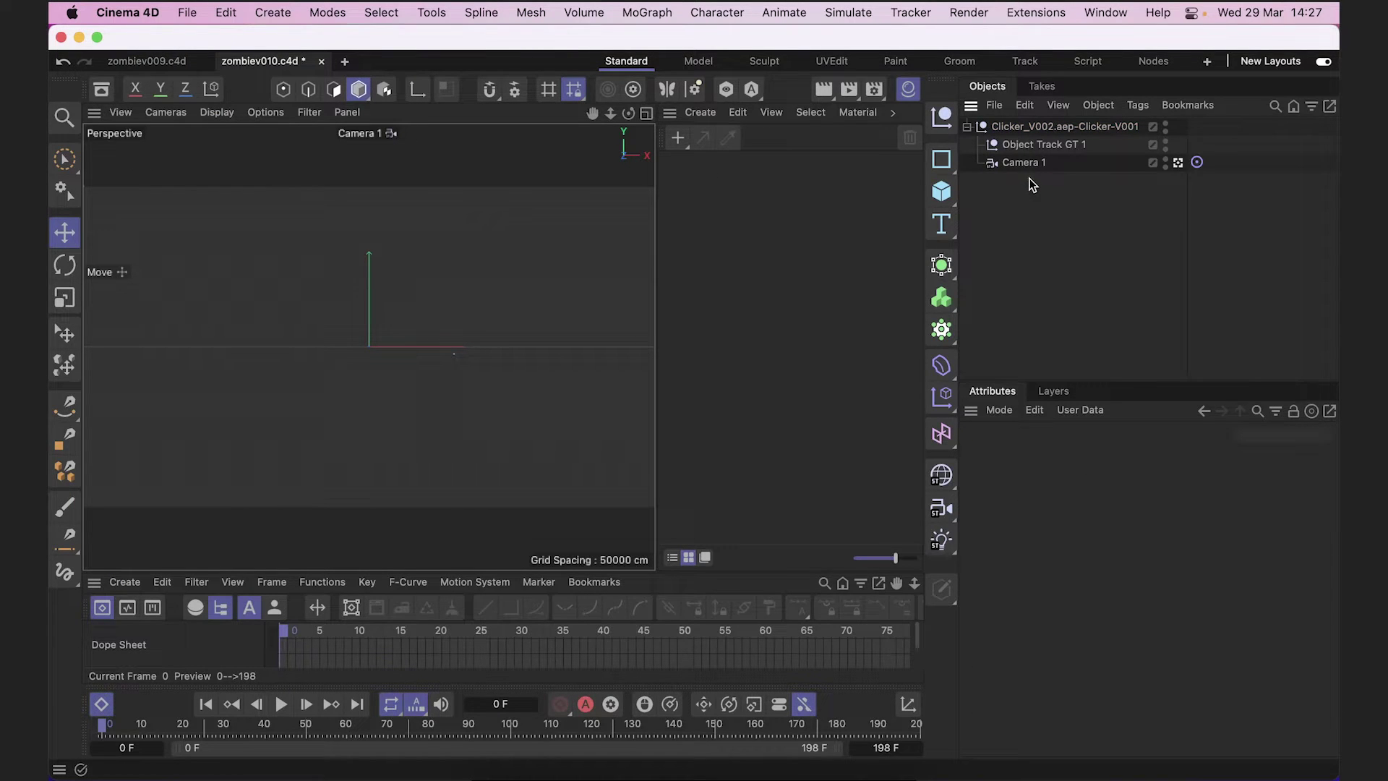
# Switch the viewport from Camera 1 to the default camera and add a Protection tag to Camera 1.
pyautogui.click(1179, 162)
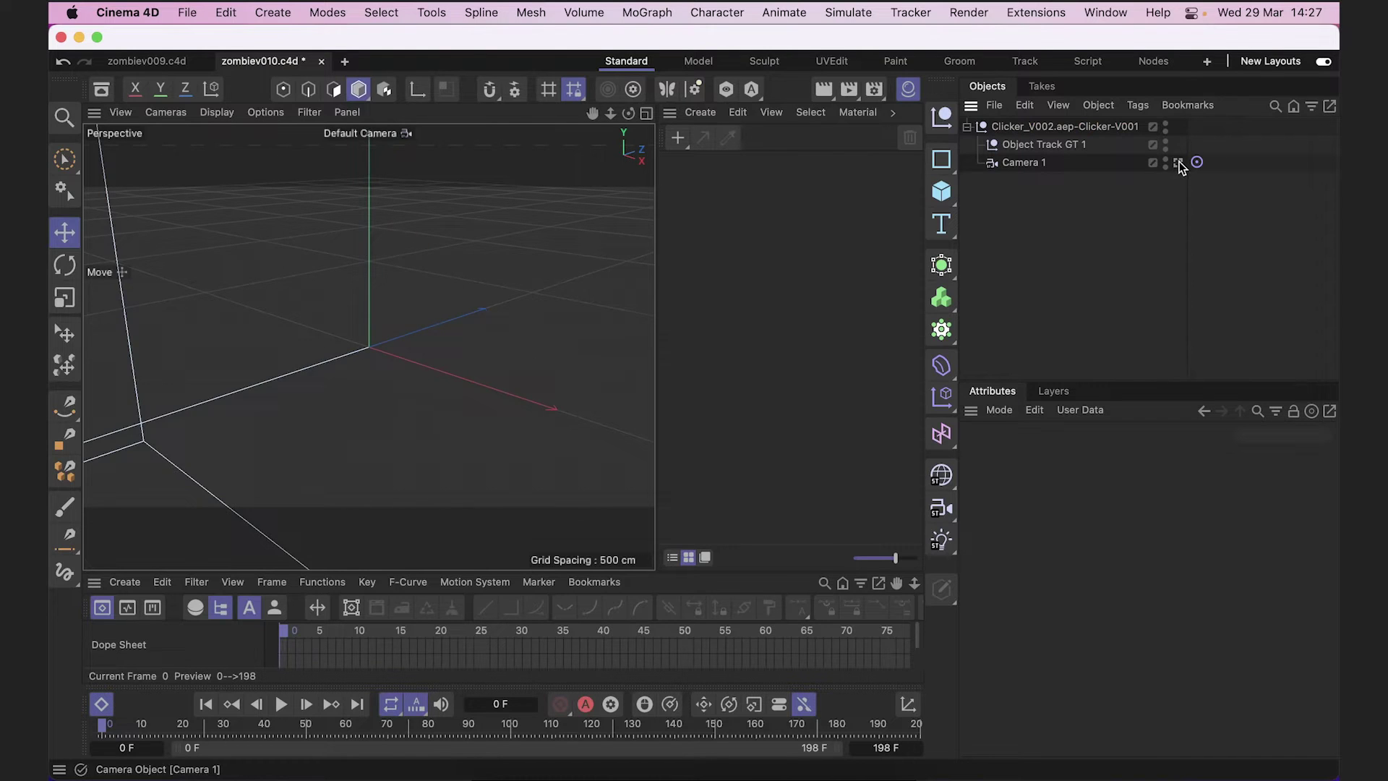
pyautogui.press('h')
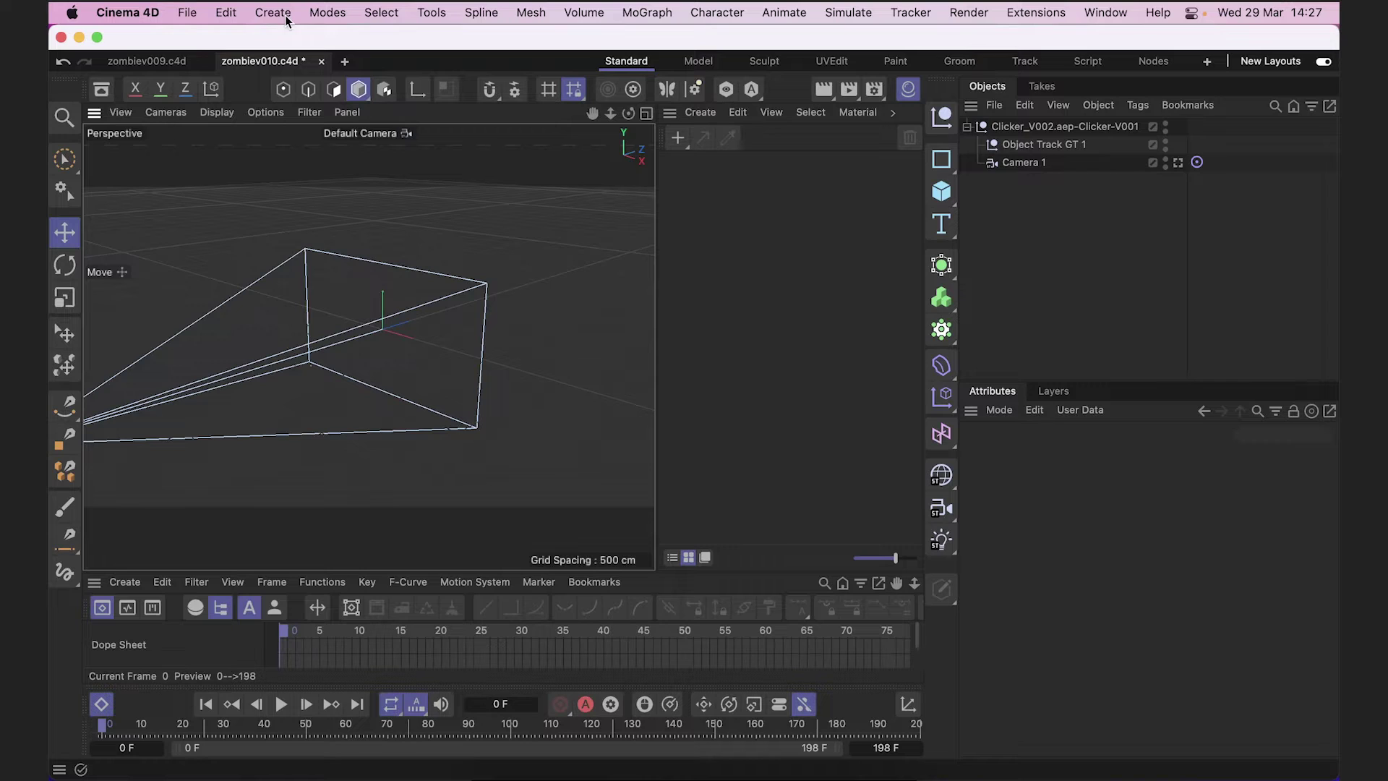
pyautogui.click(1012, 161)
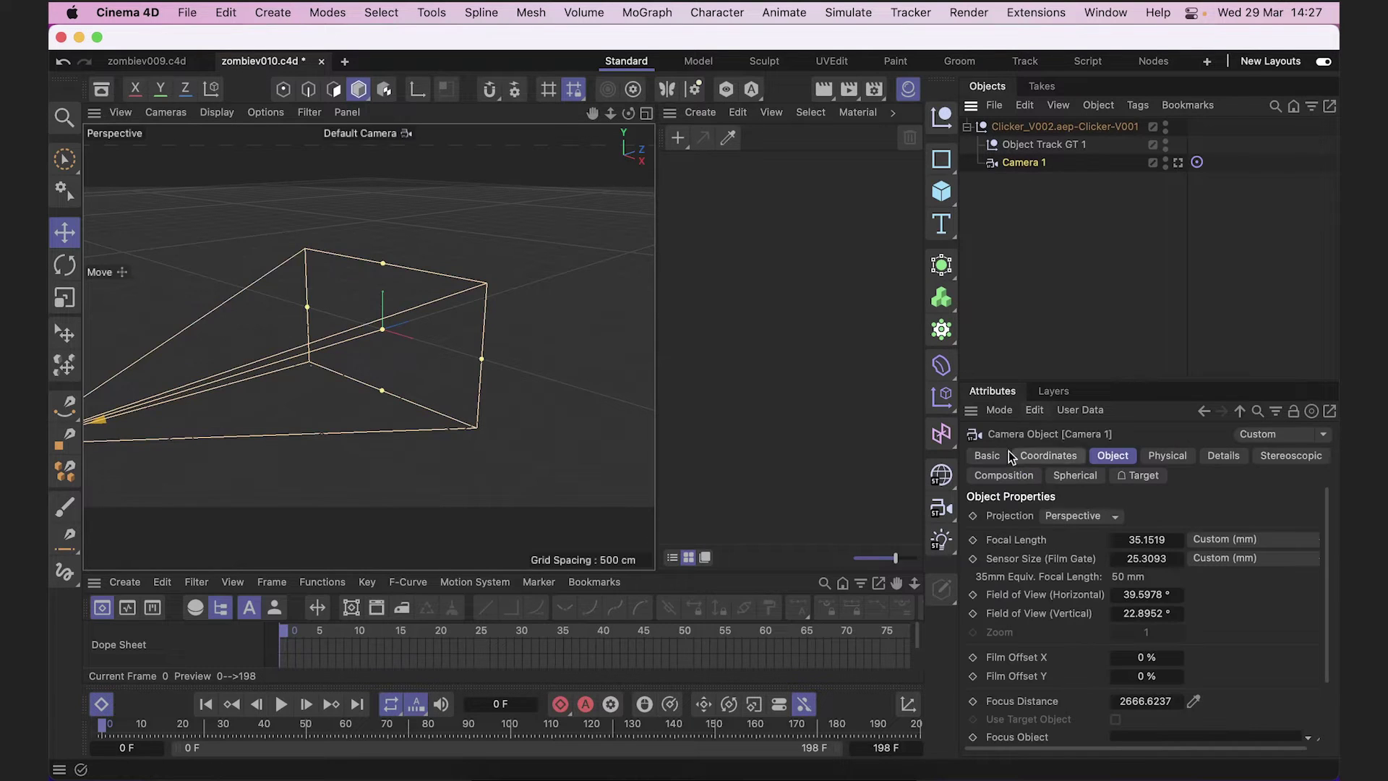
pyautogui.click(1028, 458)
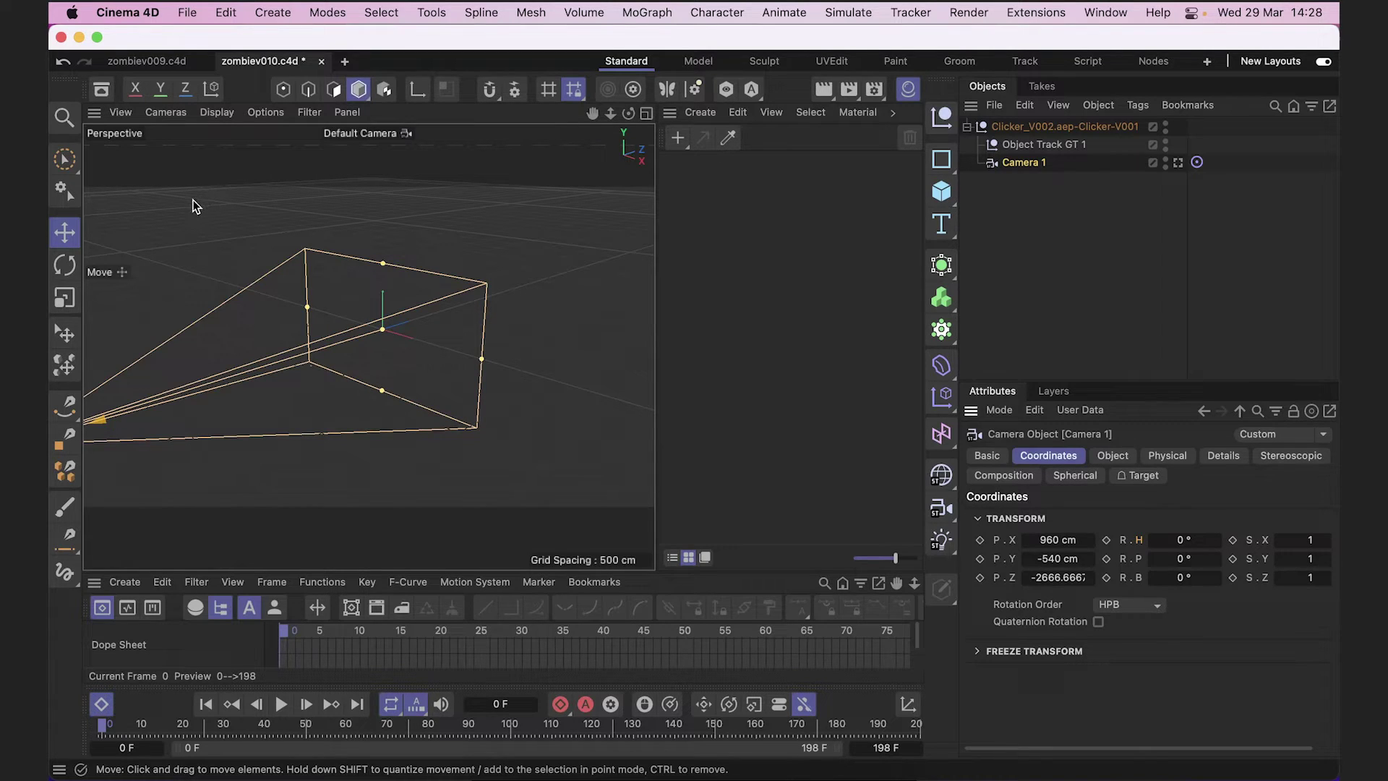
pyautogui.click(268, 13)
pyautogui.moveTo(289, 392)
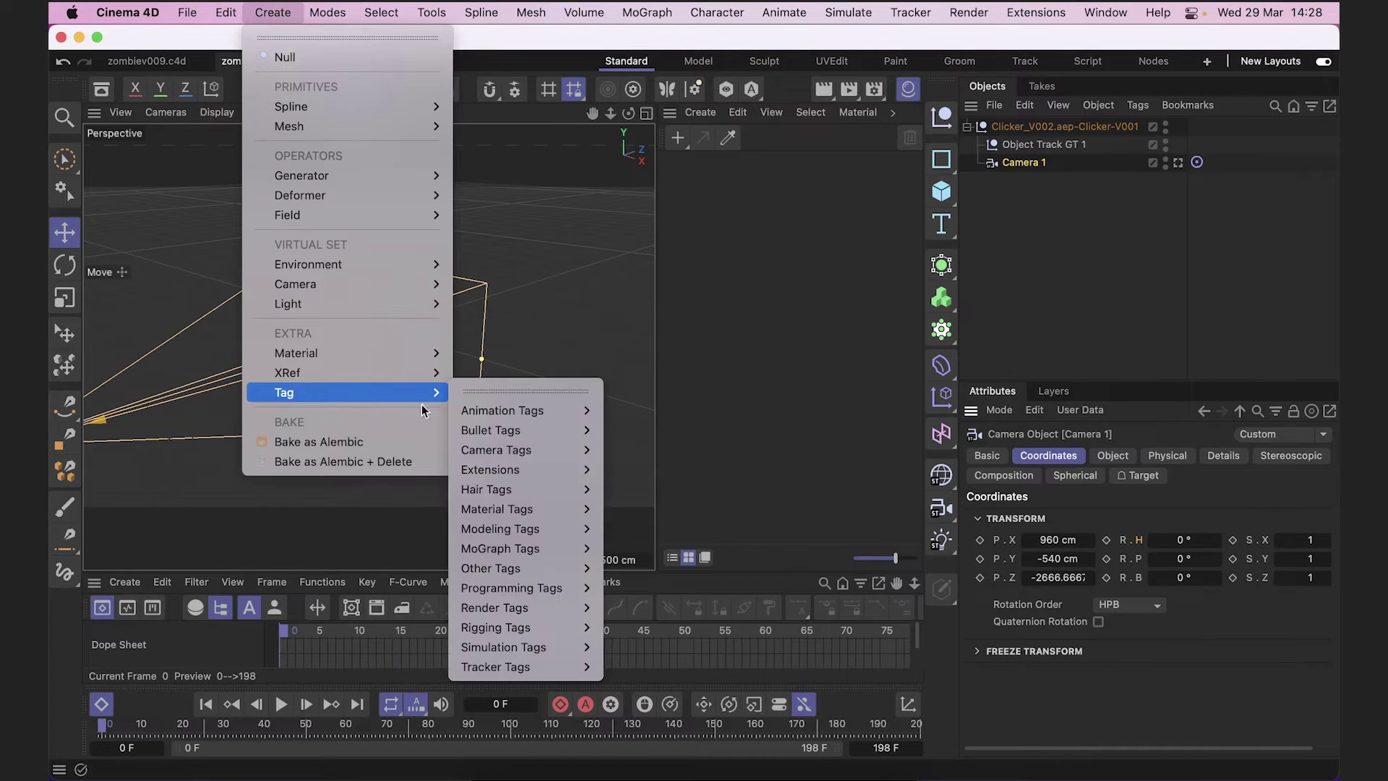
pyautogui.moveTo(499, 606)
pyautogui.moveTo(524, 628)
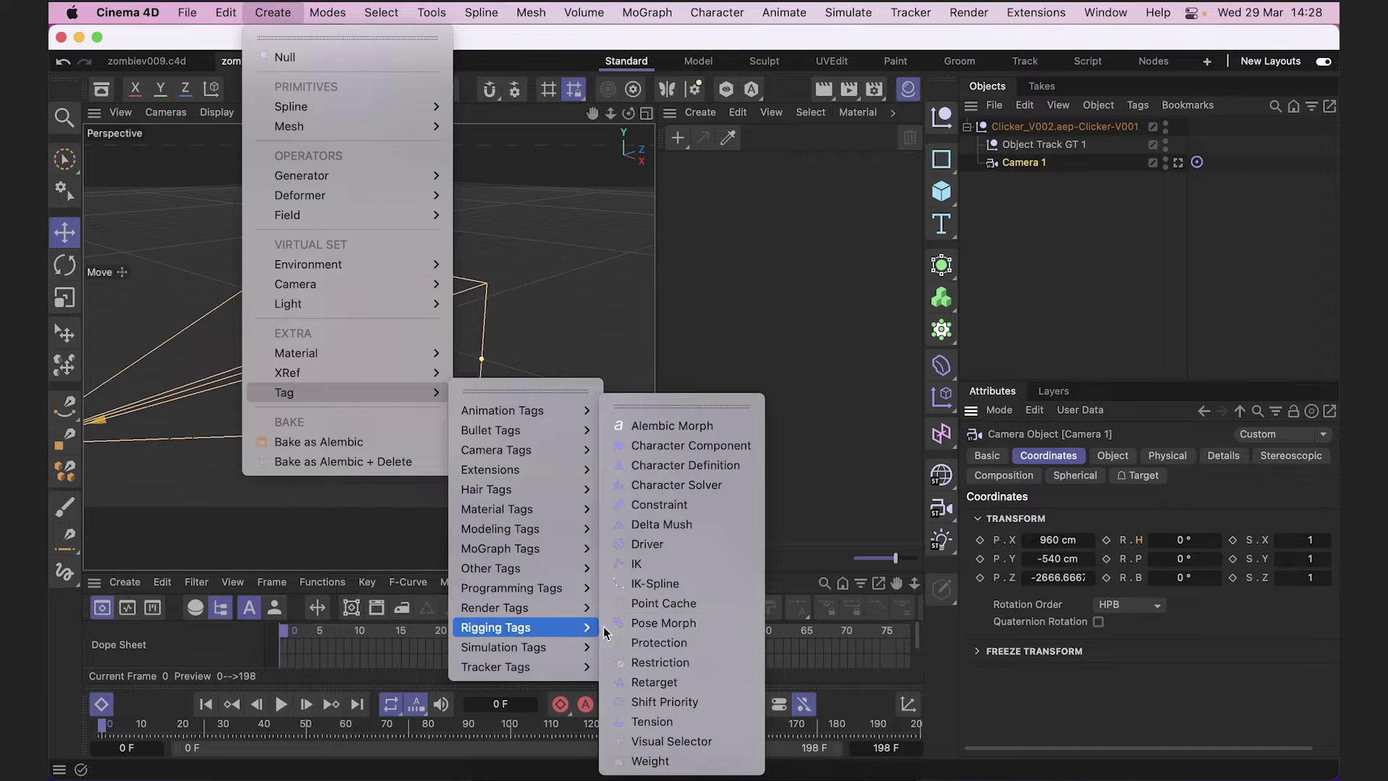
pyautogui.click(686, 643)
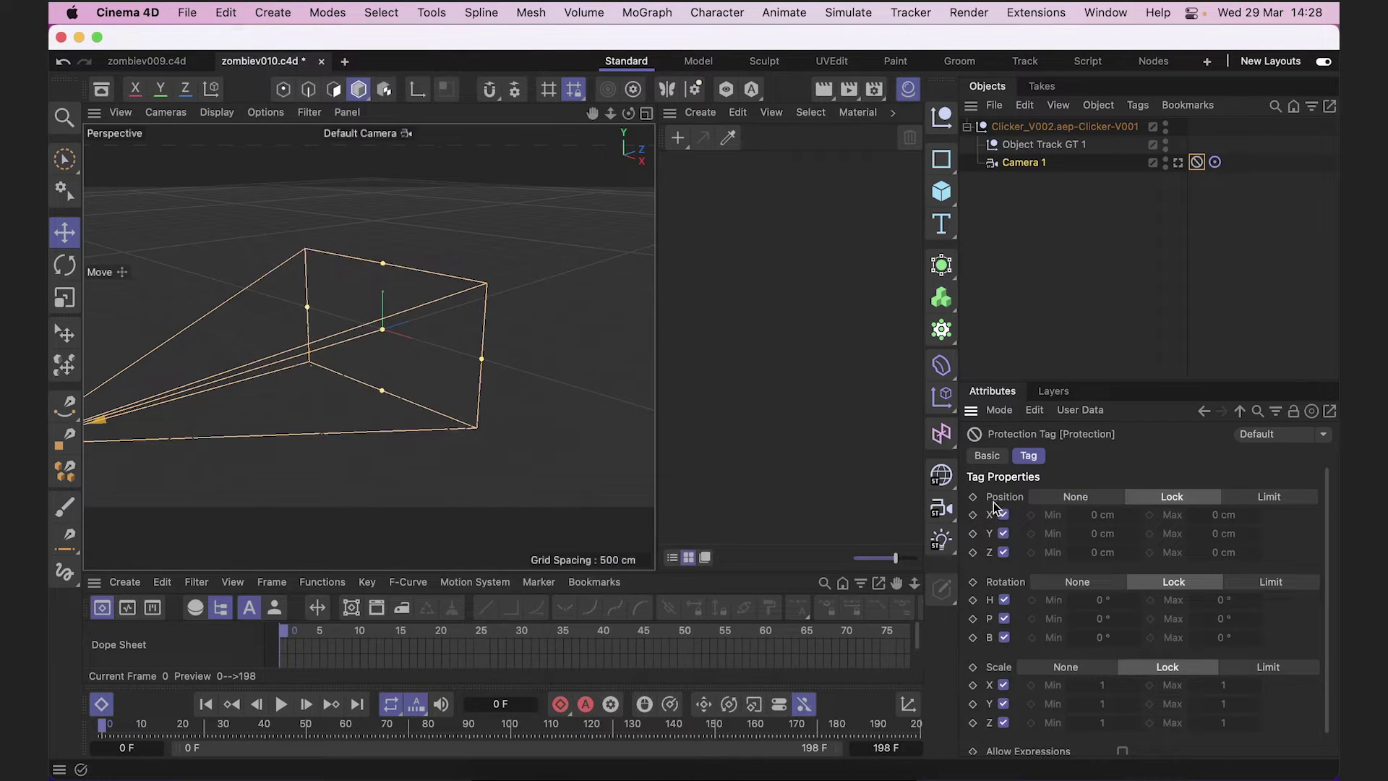
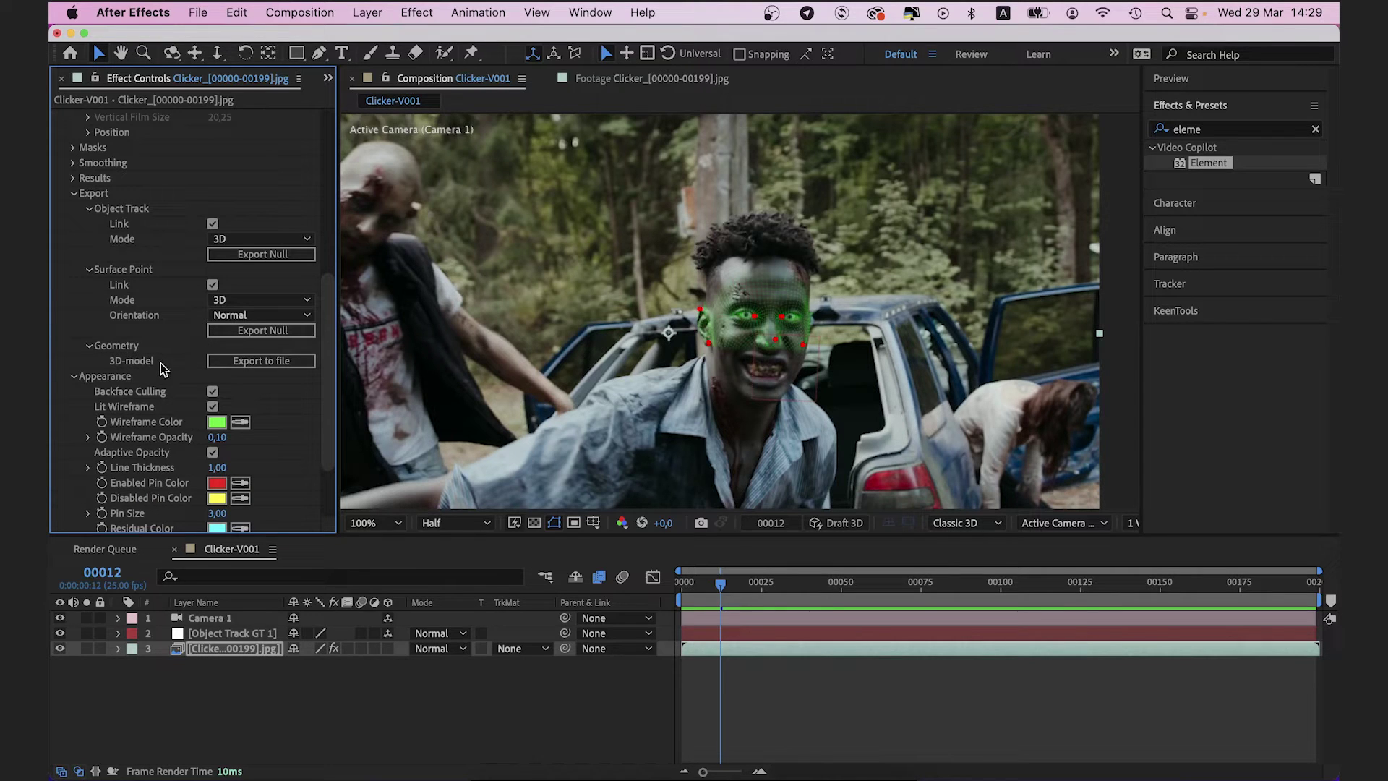
# In After Effects, enable Jaw, Mouth and Scalp in GeoTracker's head geometry and export the 3D model as an OBJ file named Head.
pyautogui.moveTo(329, 350); pyautogui.dragTo(293, 228)
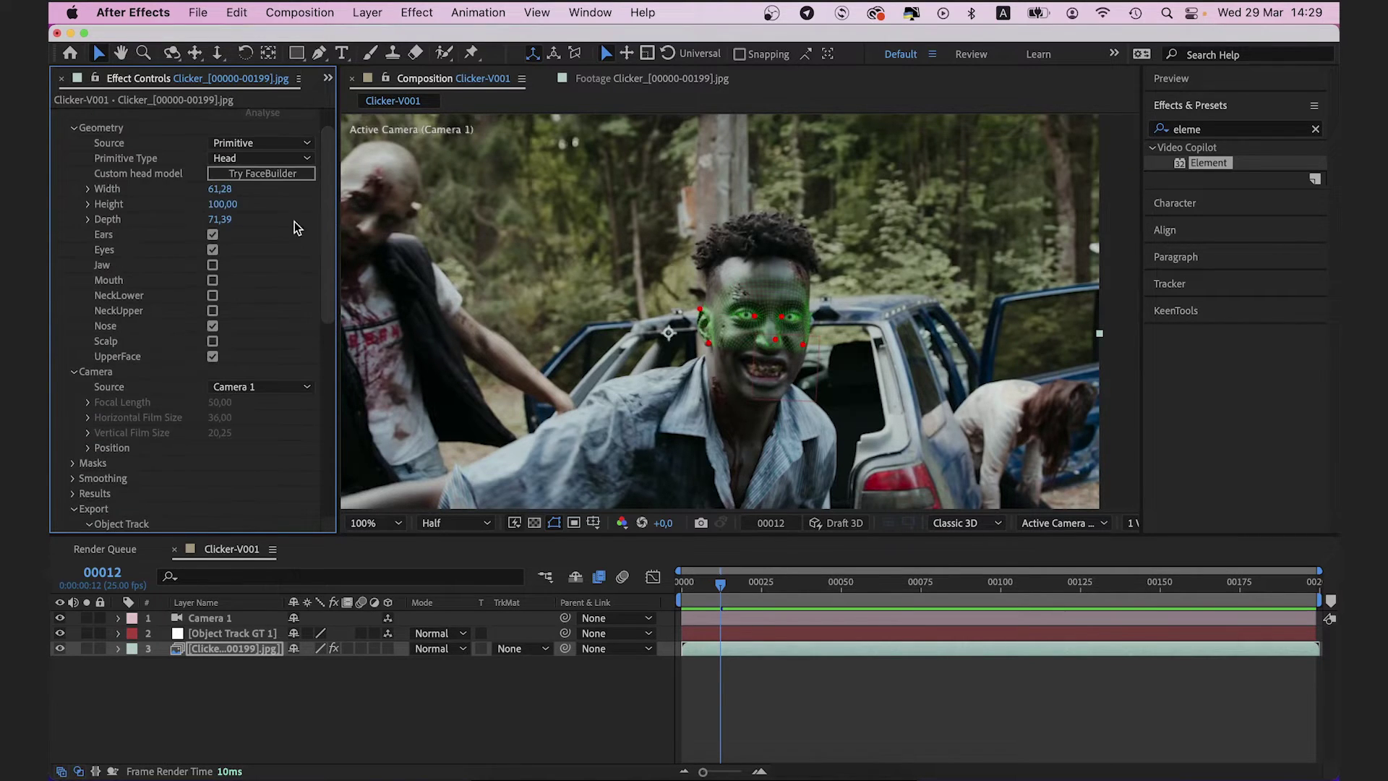
pyautogui.click(212, 264)
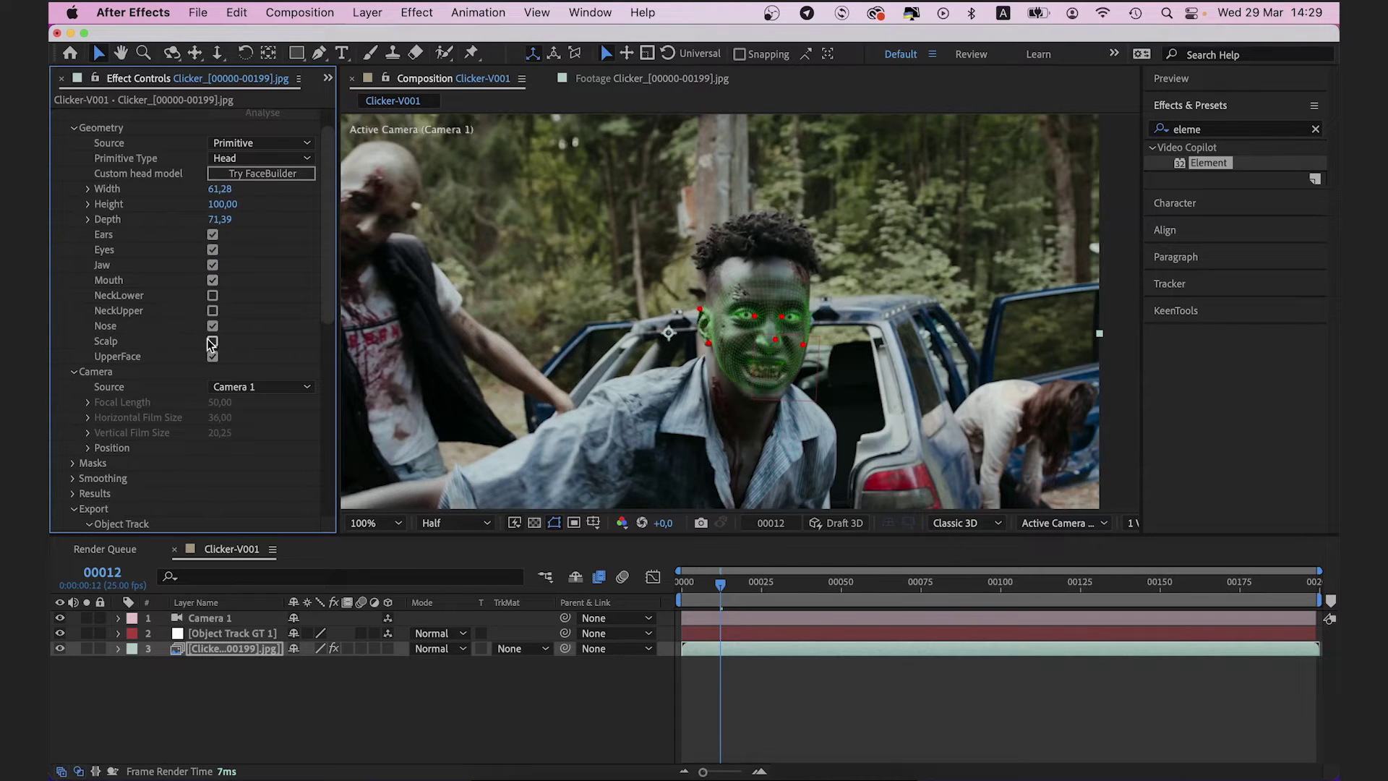
pyautogui.moveTo(327, 294); pyautogui.dragTo(327, 495)
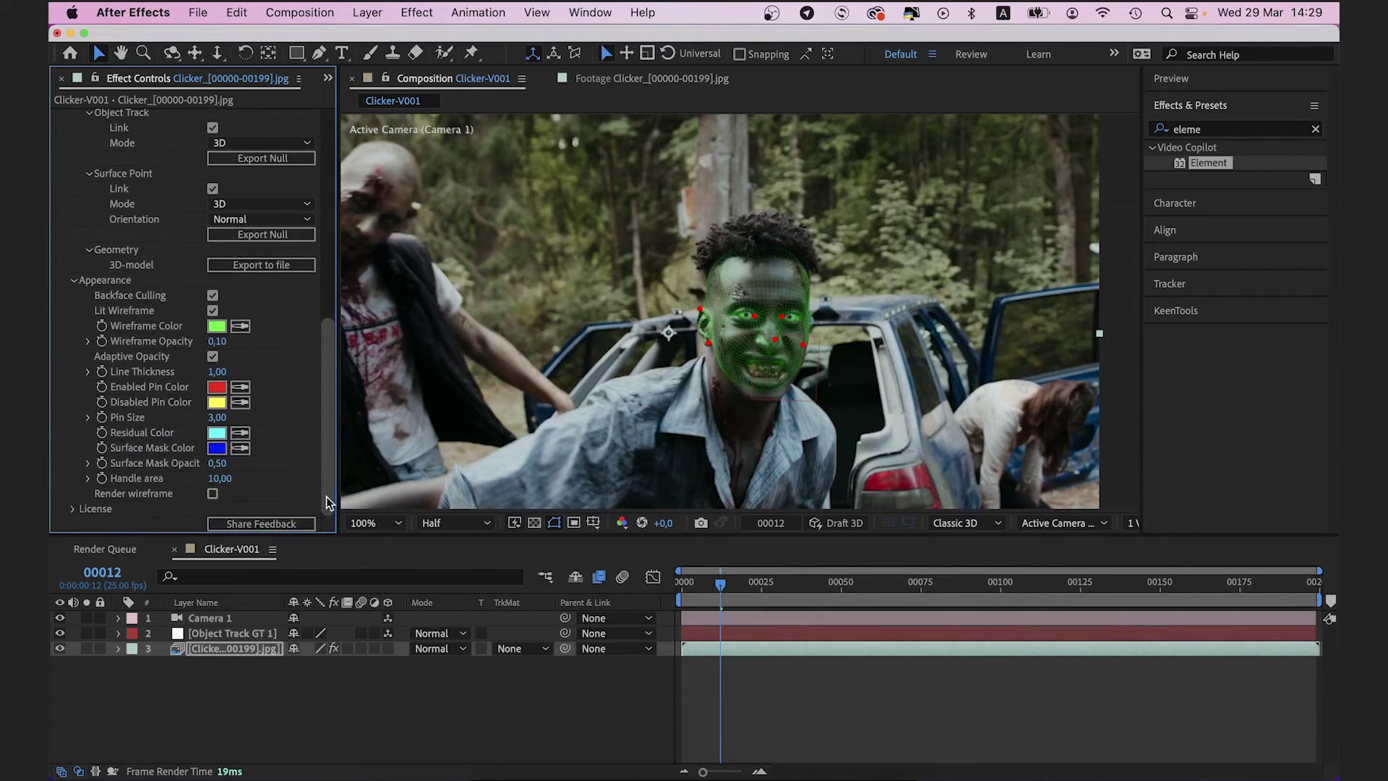
pyautogui.click(266, 262)
pyautogui.write('Head')
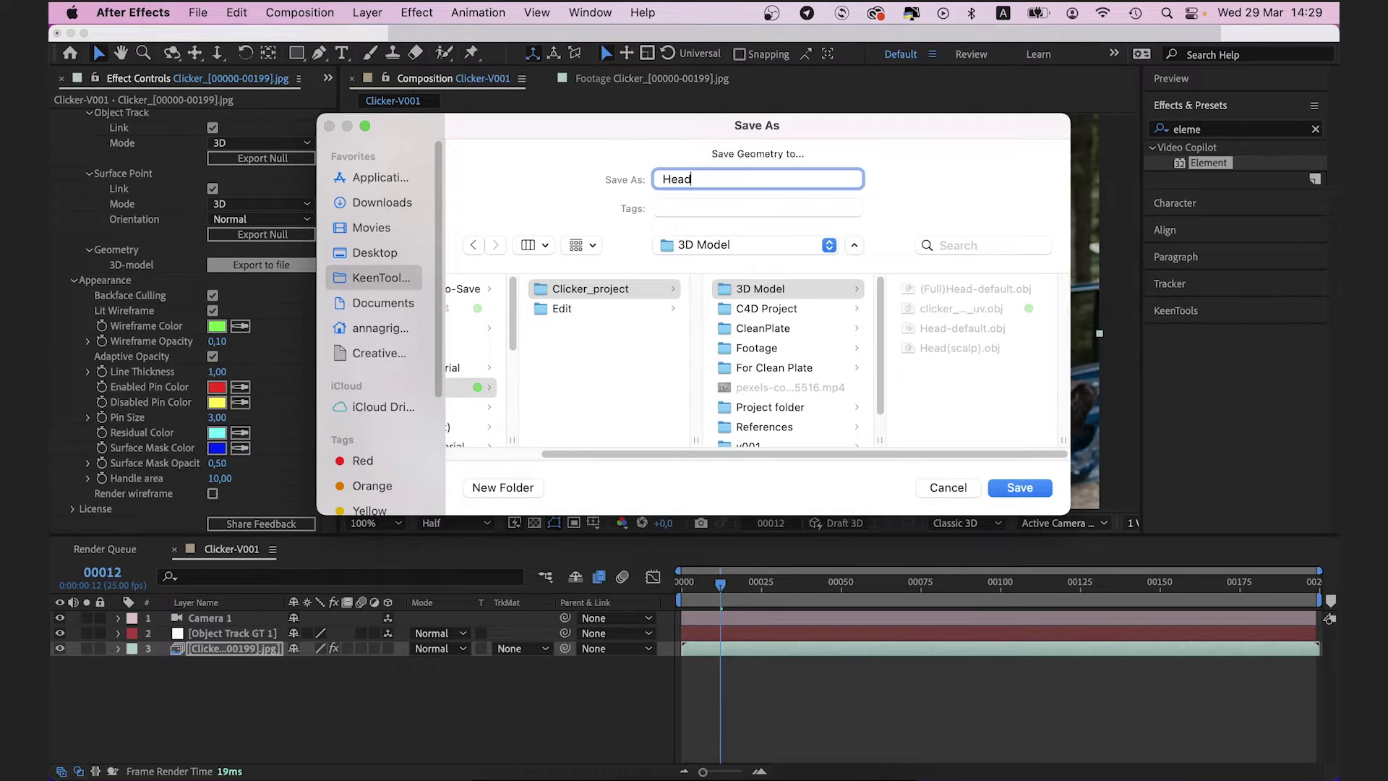
pyautogui.press('Return')
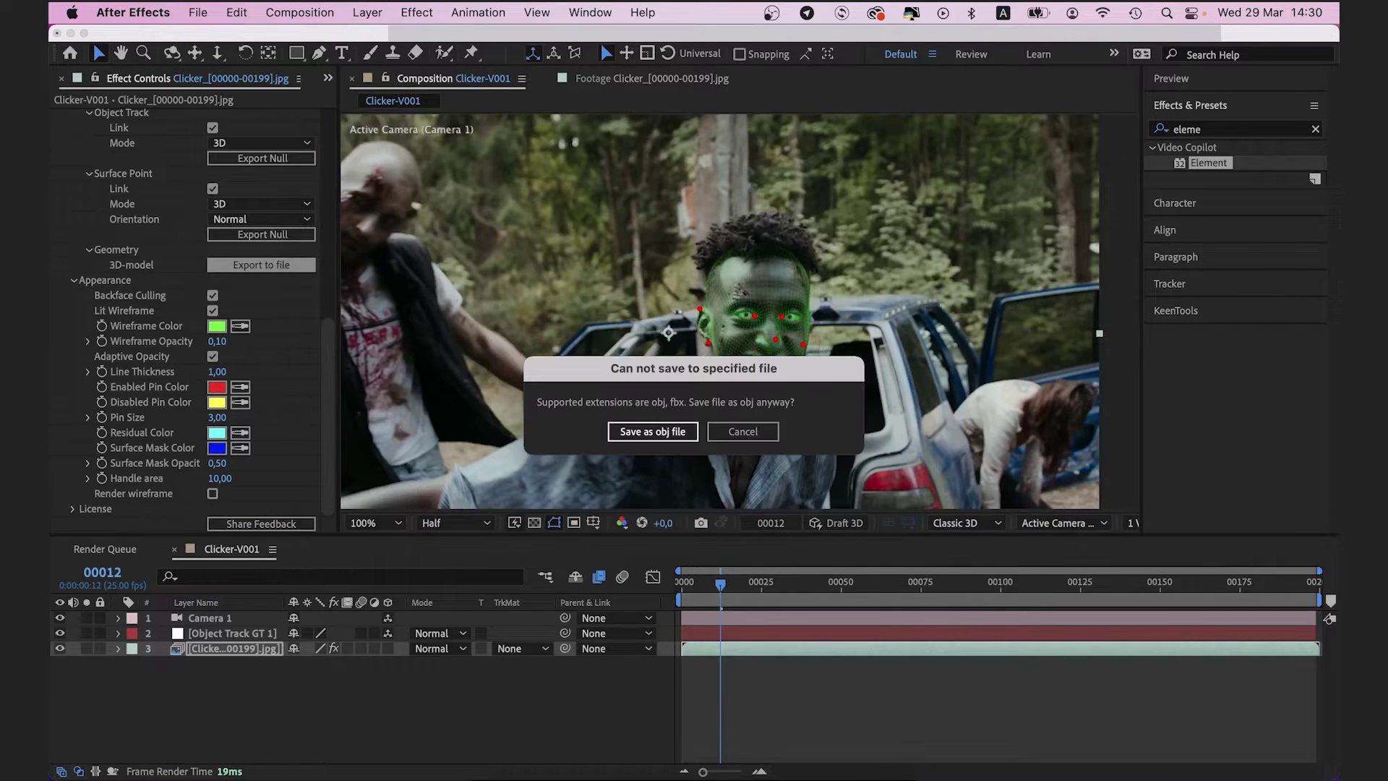
pyautogui.click(670, 427)
# Switch back to Cinema 4D and merge Head.obj from the 3D Model folder into the zombiev010 project.
pyautogui.click(836, 774)
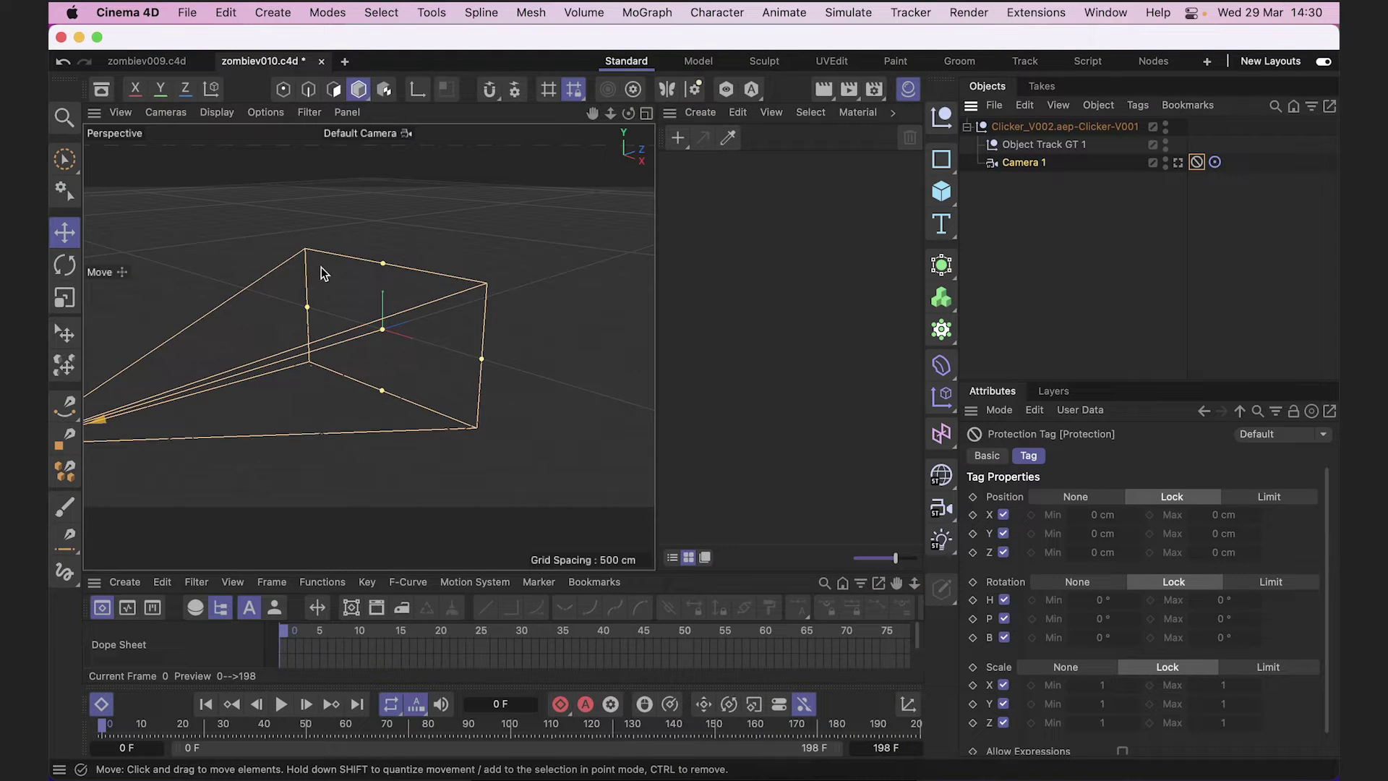
pyautogui.click(189, 12)
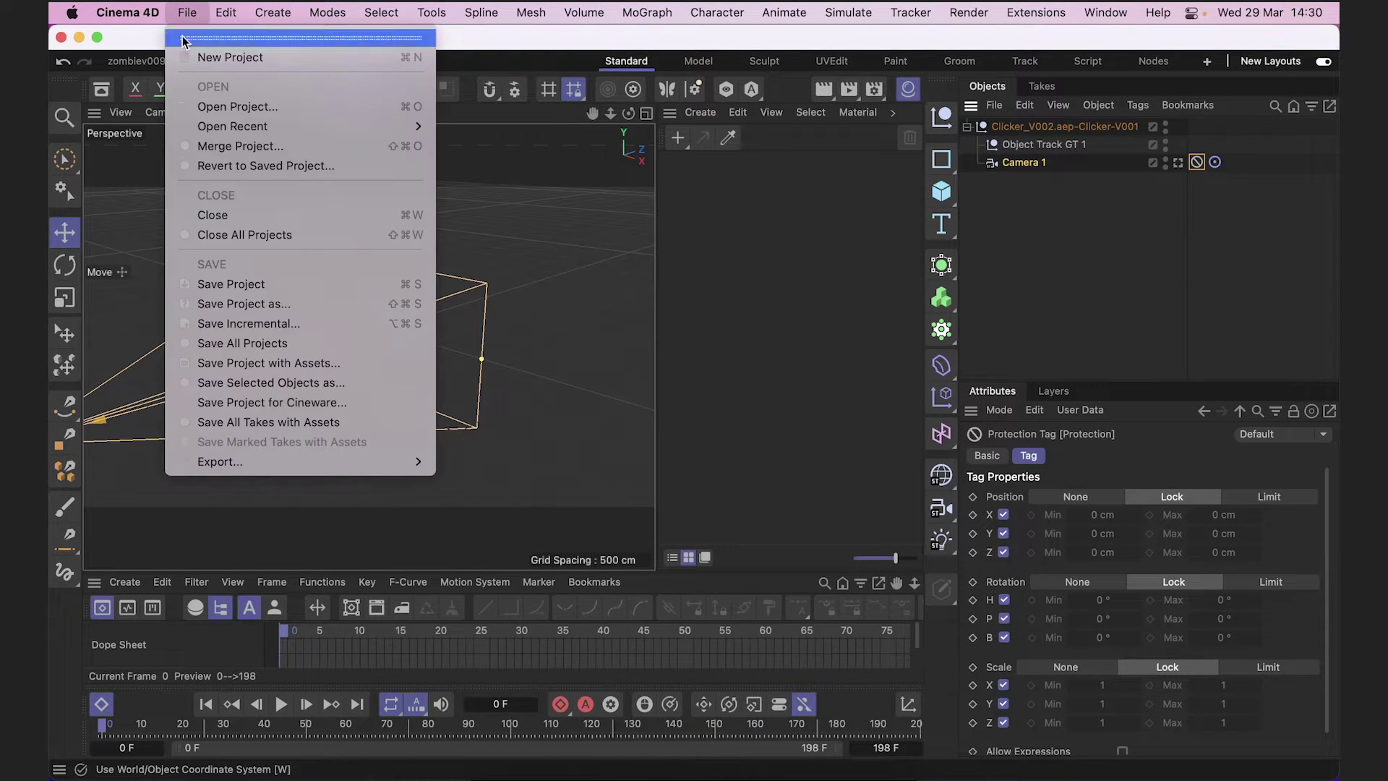
pyautogui.click(241, 146)
pyautogui.doubleClick(517, 224)
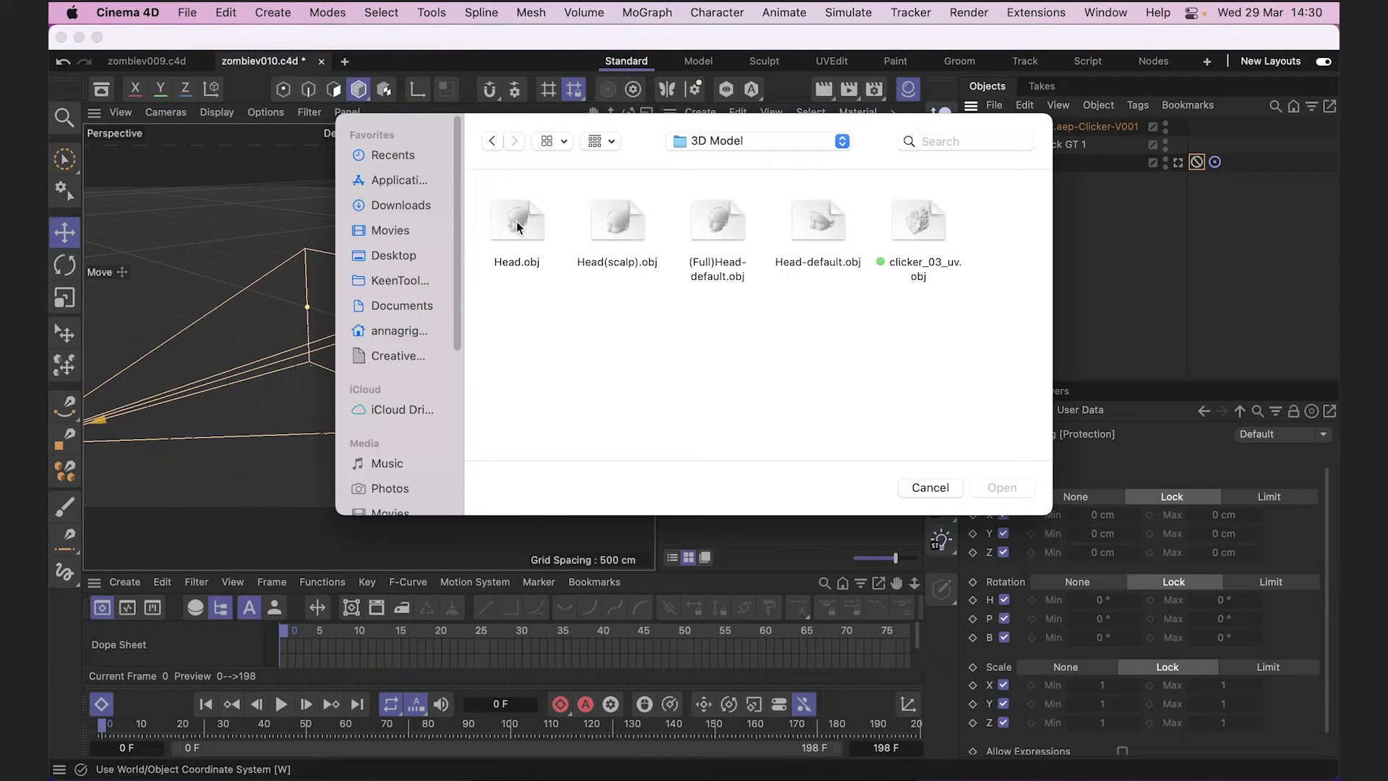
pyautogui.click(517, 224)
pyautogui.click(1001, 487)
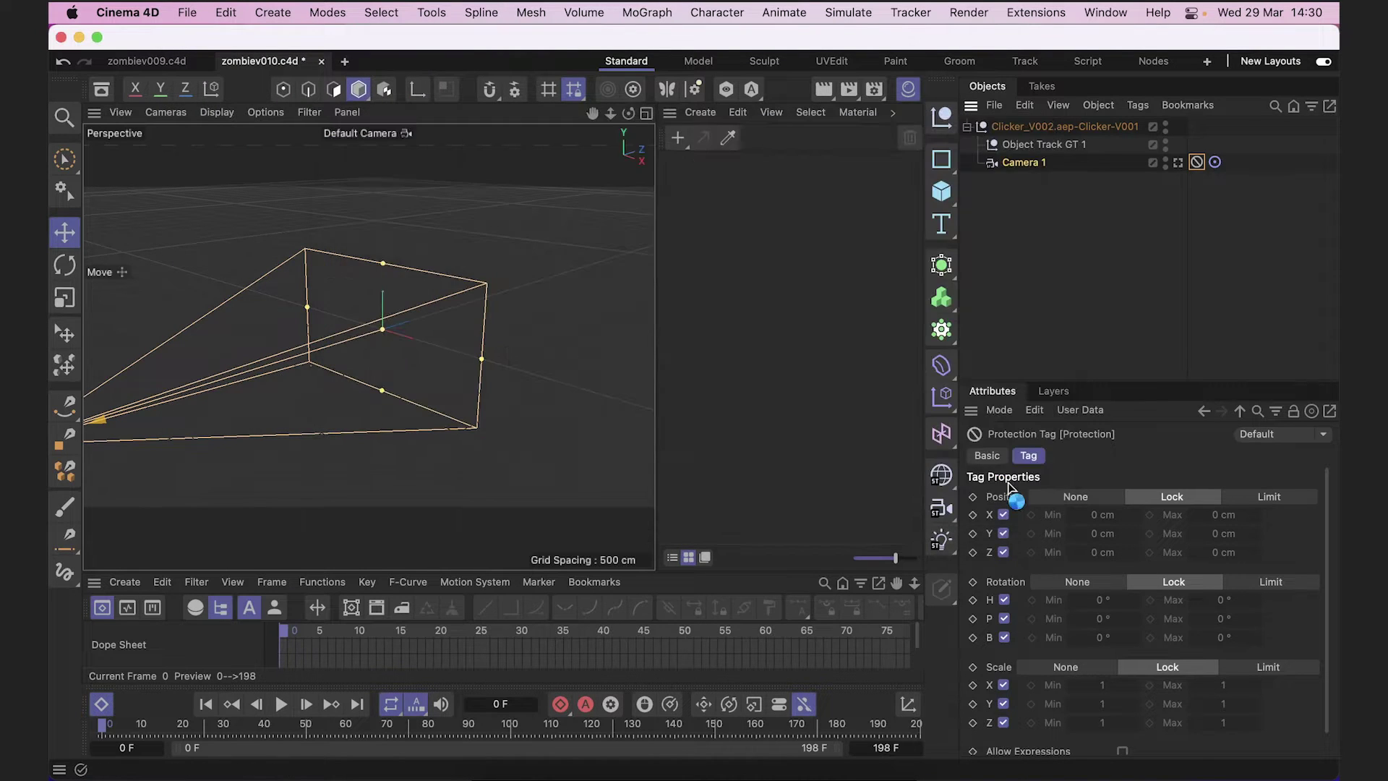
# Set the imported head's scale to 0.01 on X, Y and Z, and make it a child of Object Track GT 1.
pyautogui.scroll(-15, 425, 350)
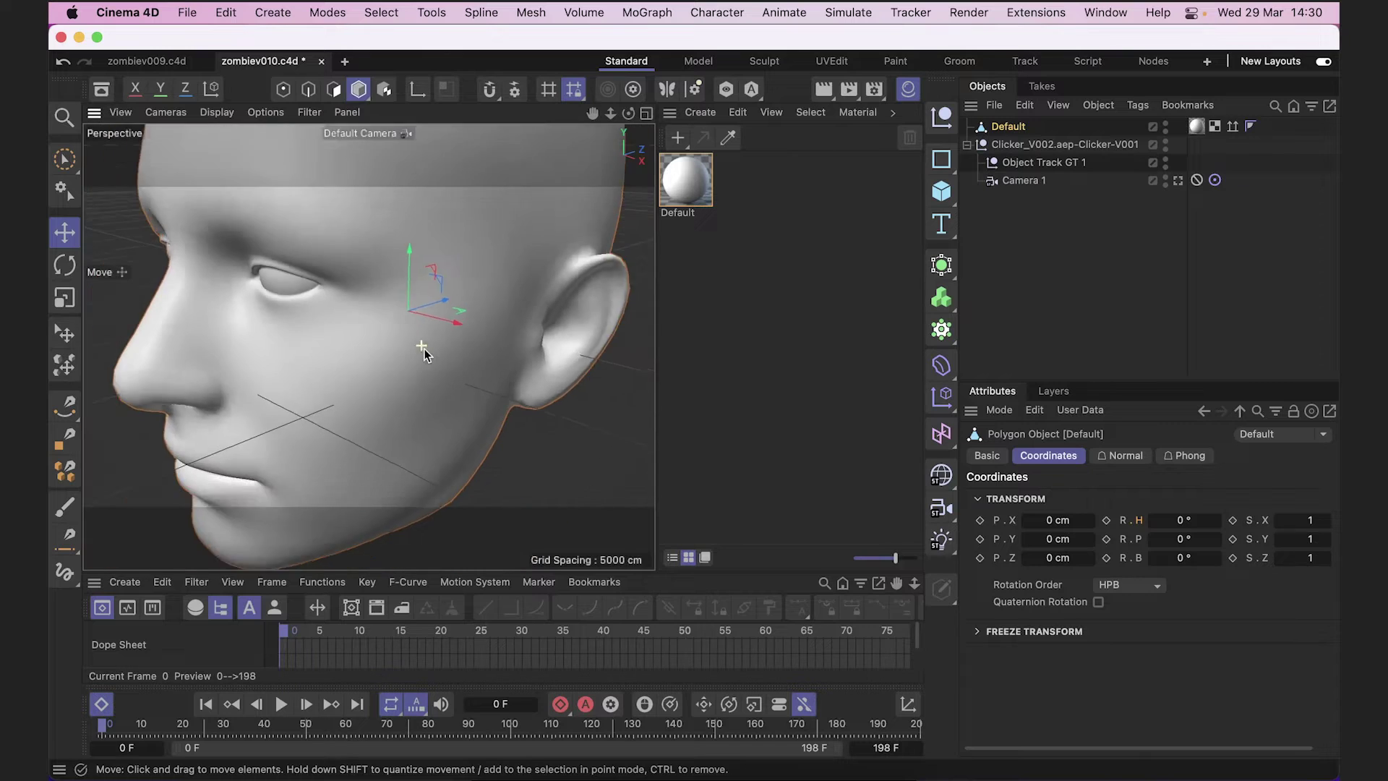
pyautogui.scroll(-2, 425, 352)
pyautogui.click(1310, 520)
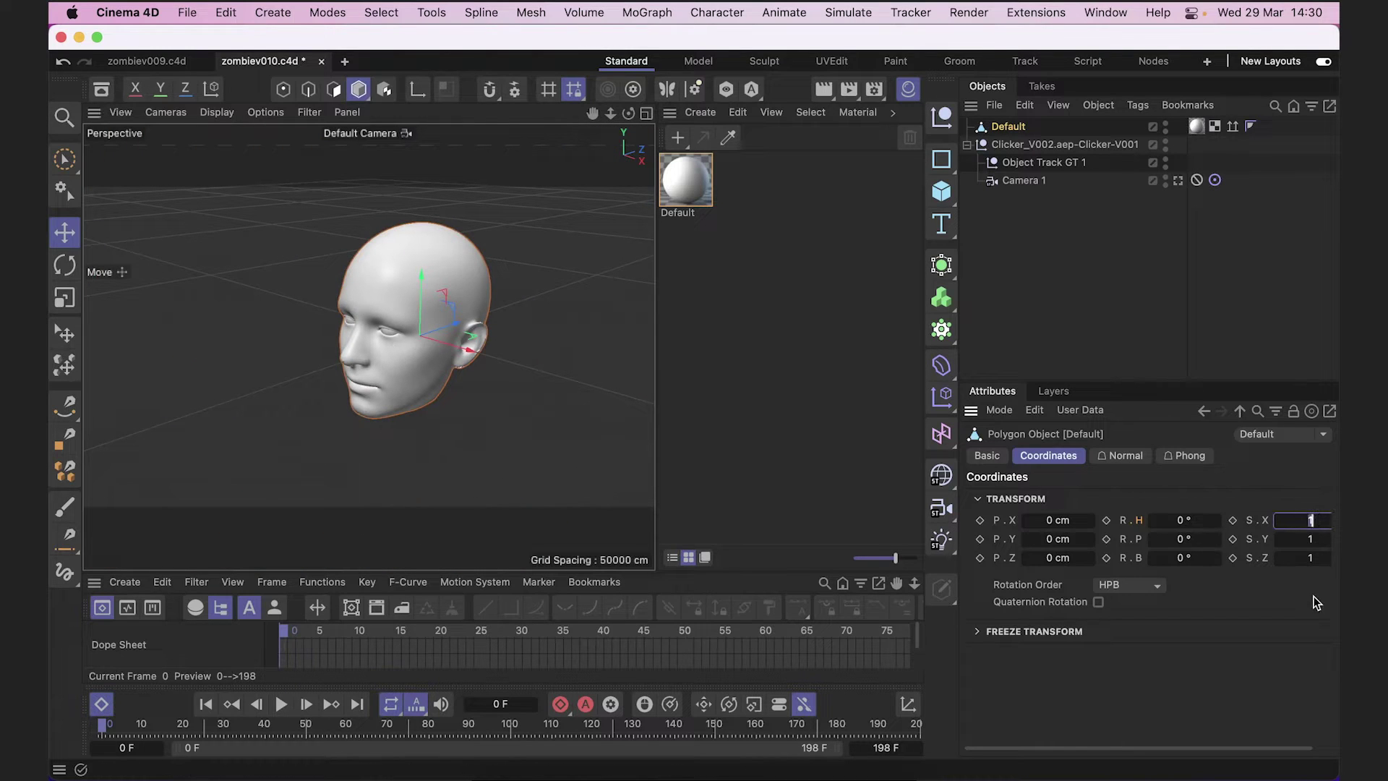
pyautogui.press('Return')
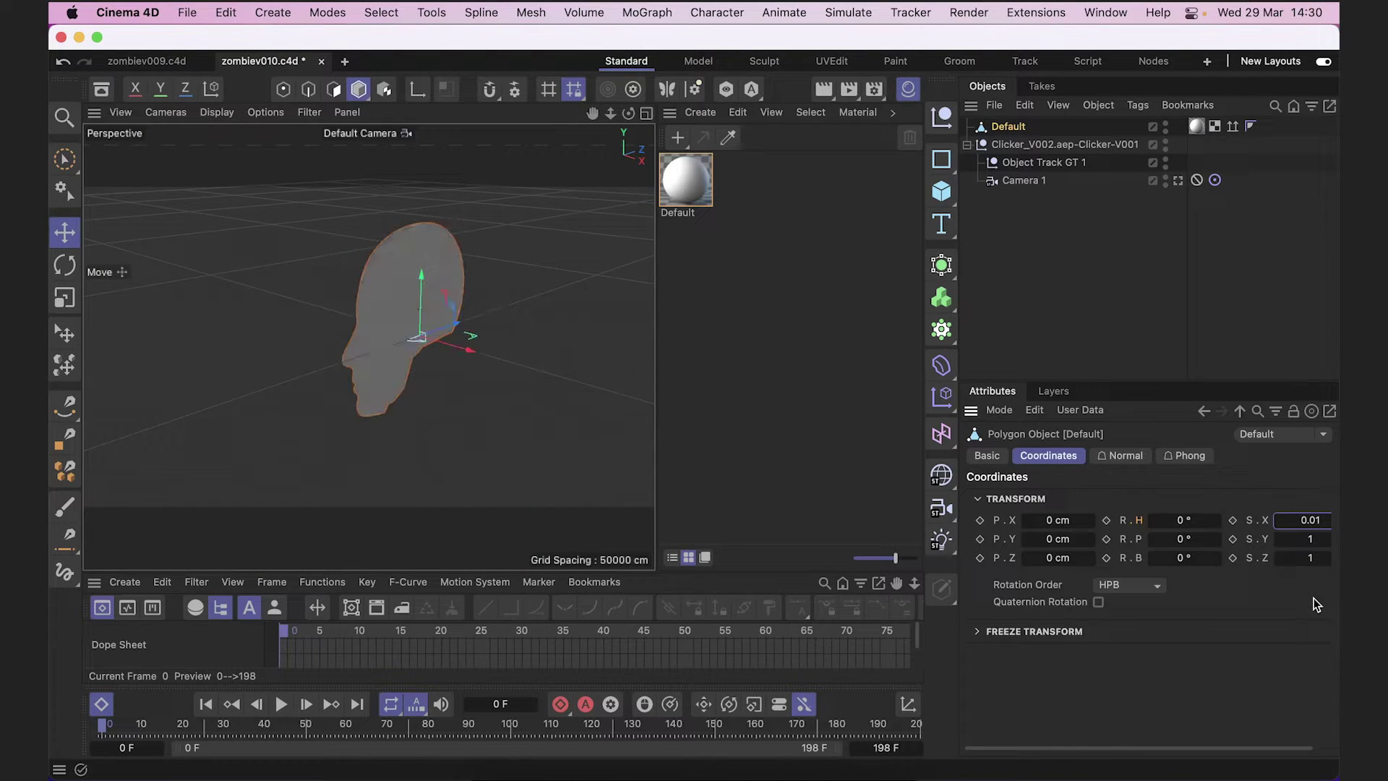
pyautogui.press('Tab')
pyautogui.write('0.01')
pyautogui.press('Tab')
pyautogui.write('0.01')
pyautogui.press('Return')
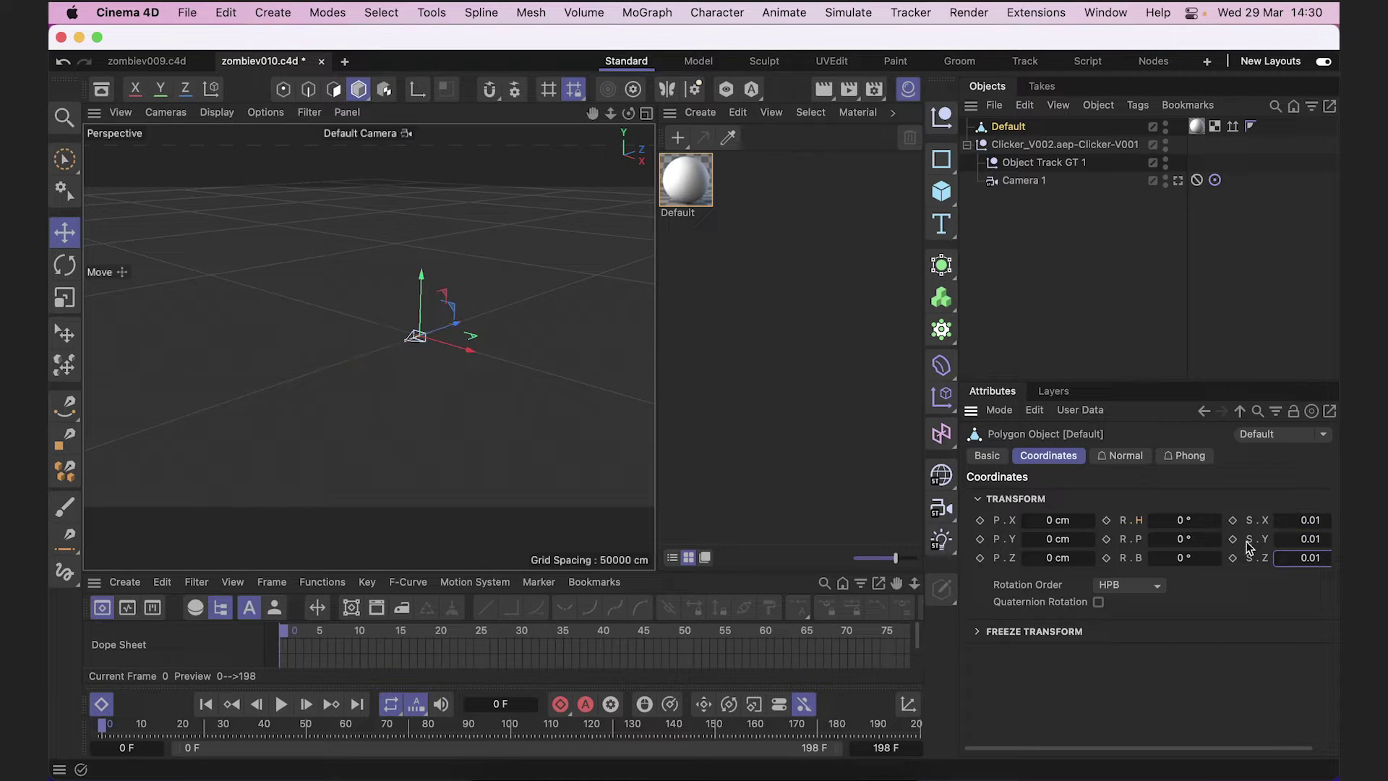
pyautogui.scroll(10, 443, 356)
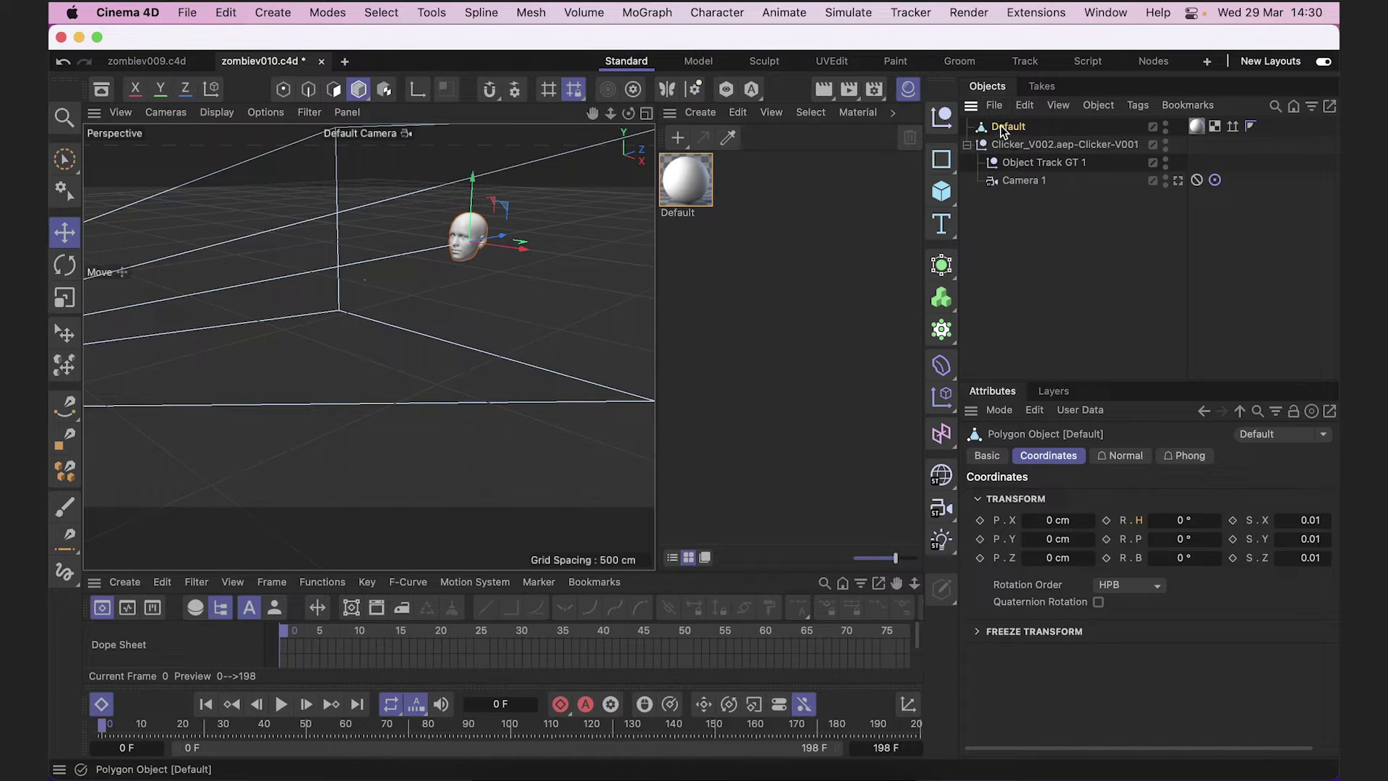
pyautogui.moveTo(1009, 127); pyautogui.dragTo(1023, 163)
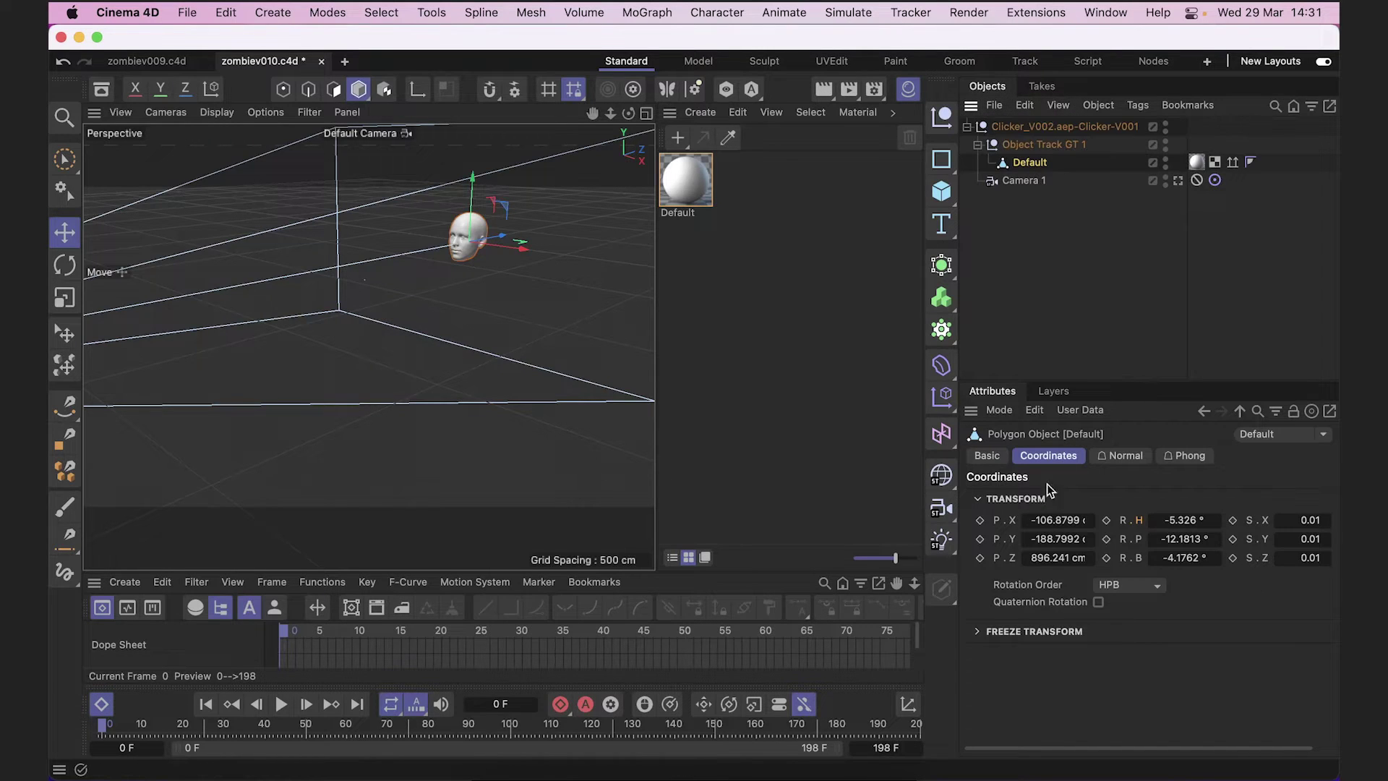
# Zero the imported head's position and rotation on all axes, and play the animation to check that it follows the track.
pyautogui.press('0')
pyautogui.press('Tab')
pyautogui.press('0')
pyautogui.press('Tab')
pyautogui.press('0')
pyautogui.press('Tab')
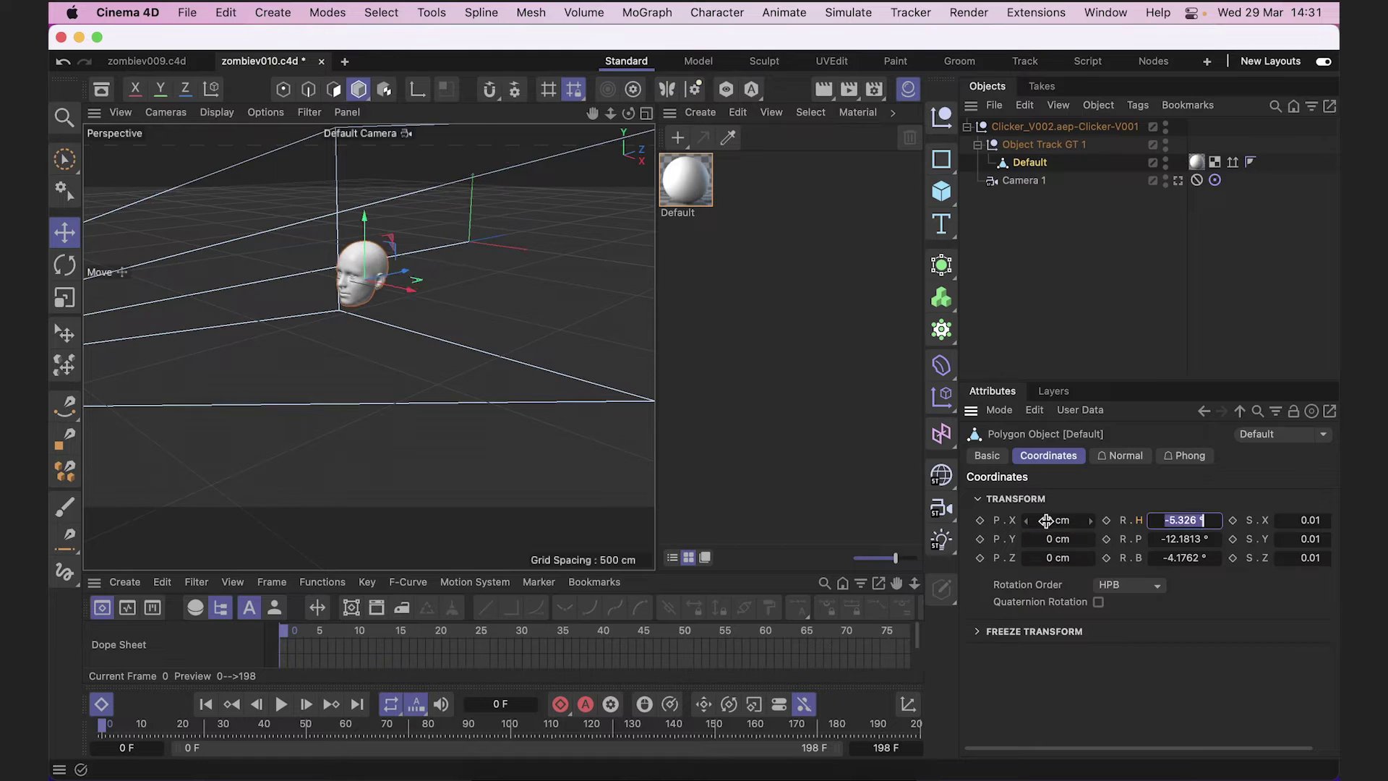
pyautogui.press('0')
pyautogui.press('Tab')
pyautogui.press('0')
pyautogui.press('Tab')
pyautogui.write('0')
pyautogui.press('Tab')
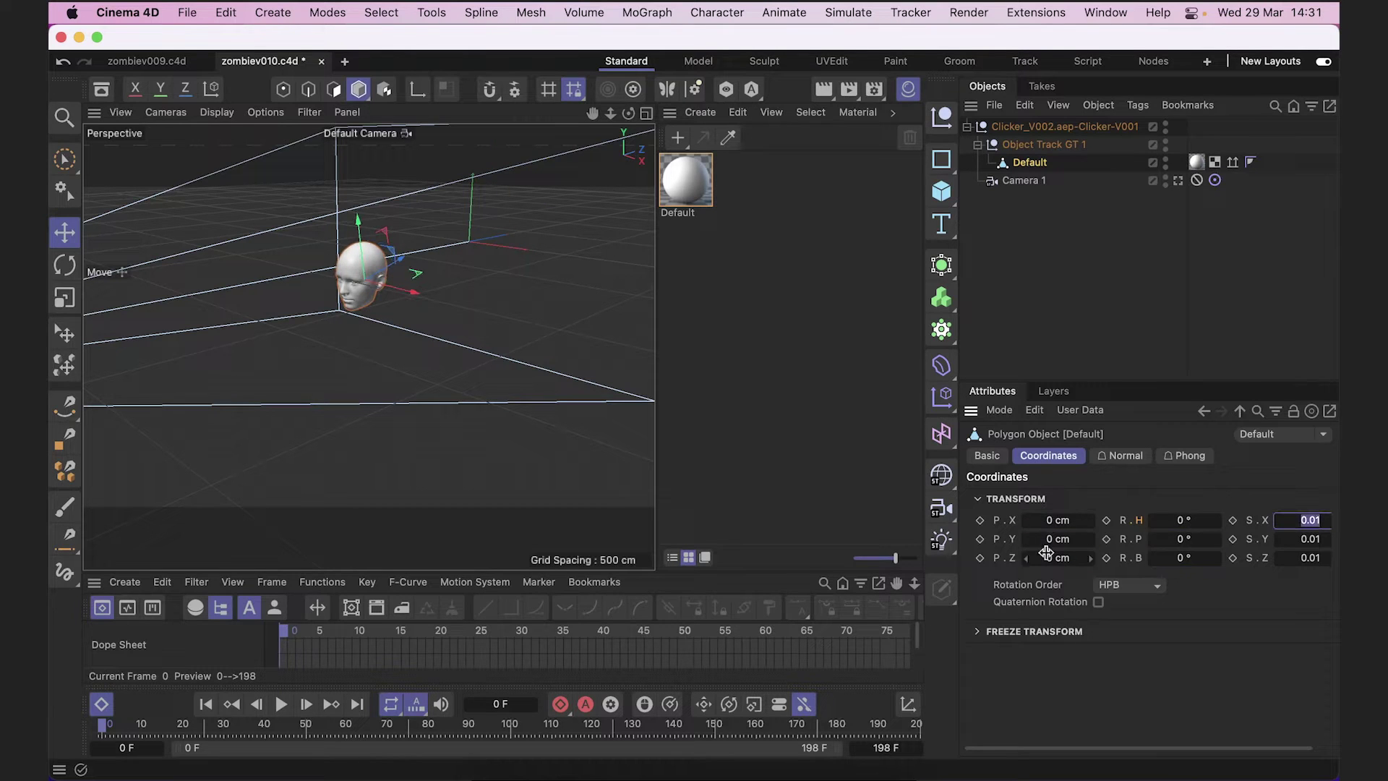
pyautogui.press('Return')
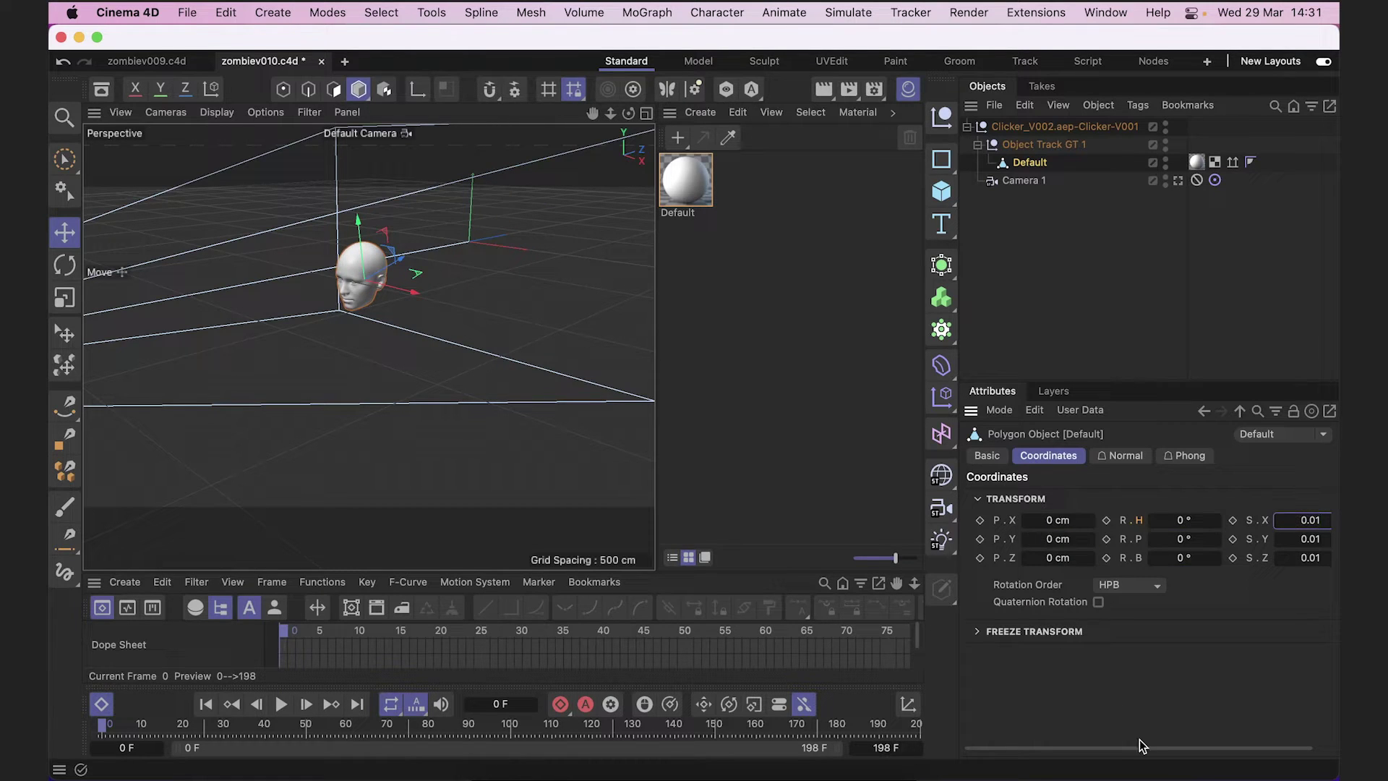
pyautogui.click(280, 704)
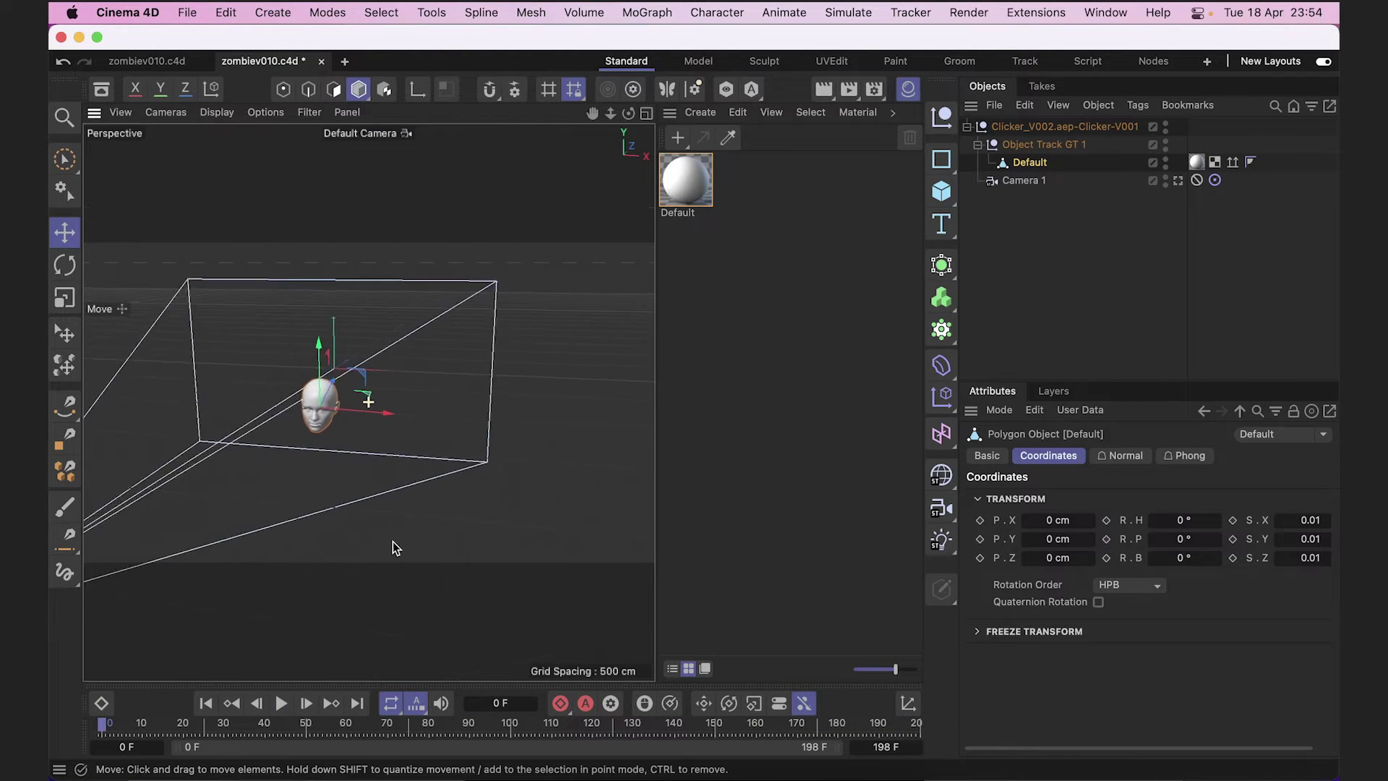
# Create a material from C4D-BG.mov in the Footage folder, accepting a copy of the file at the project location.
pyautogui.moveTo(393, 547); pyautogui.dragTo(383, 547)
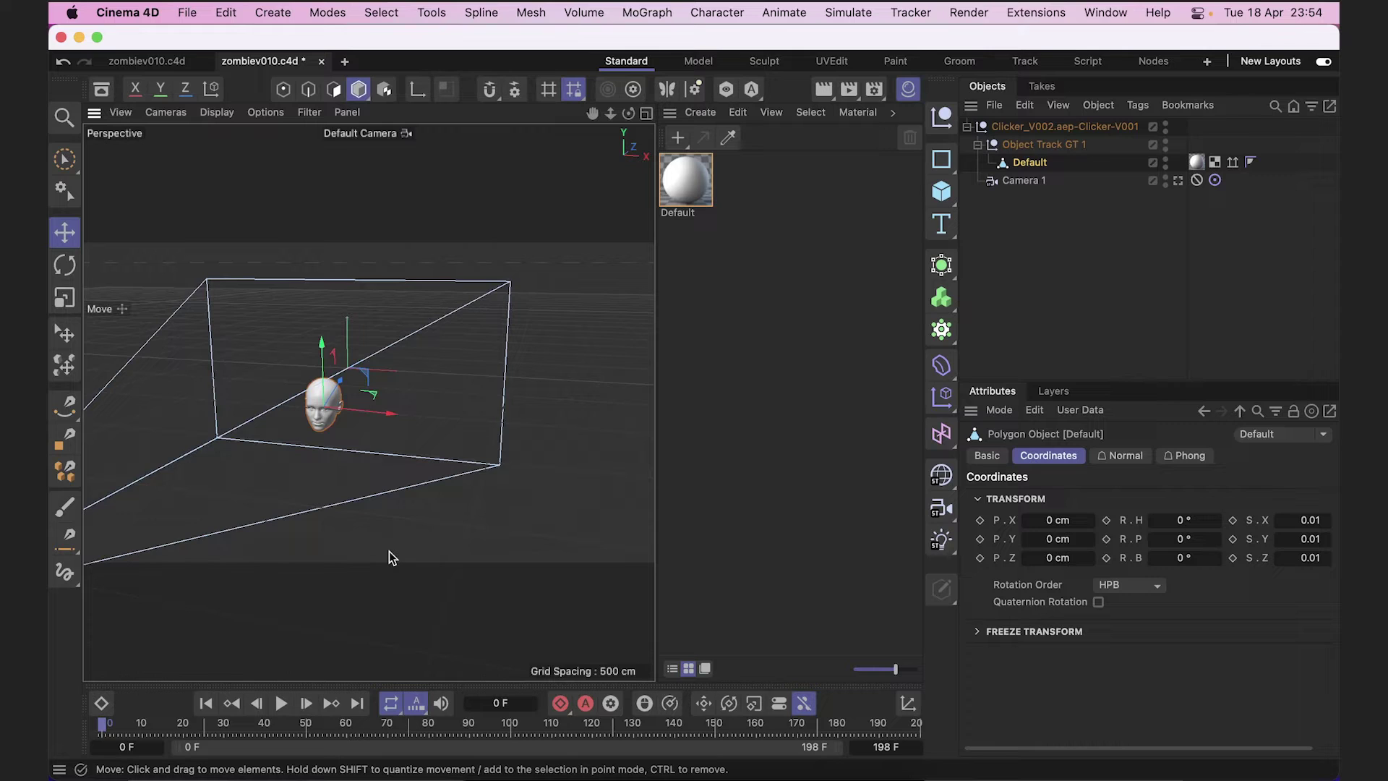
pyautogui.moveTo(463, 776)
pyautogui.click(493, 759)
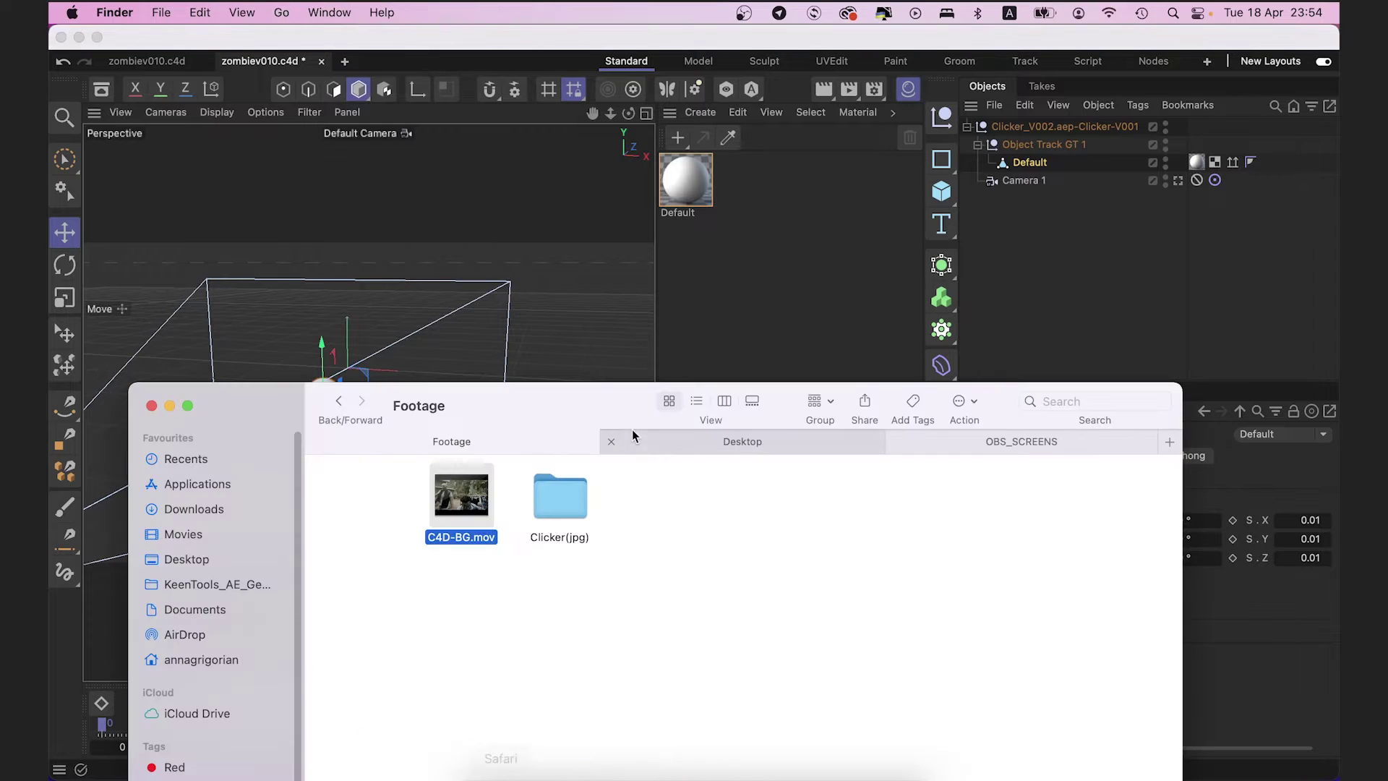
pyautogui.moveTo(461, 498); pyautogui.dragTo(802, 255)
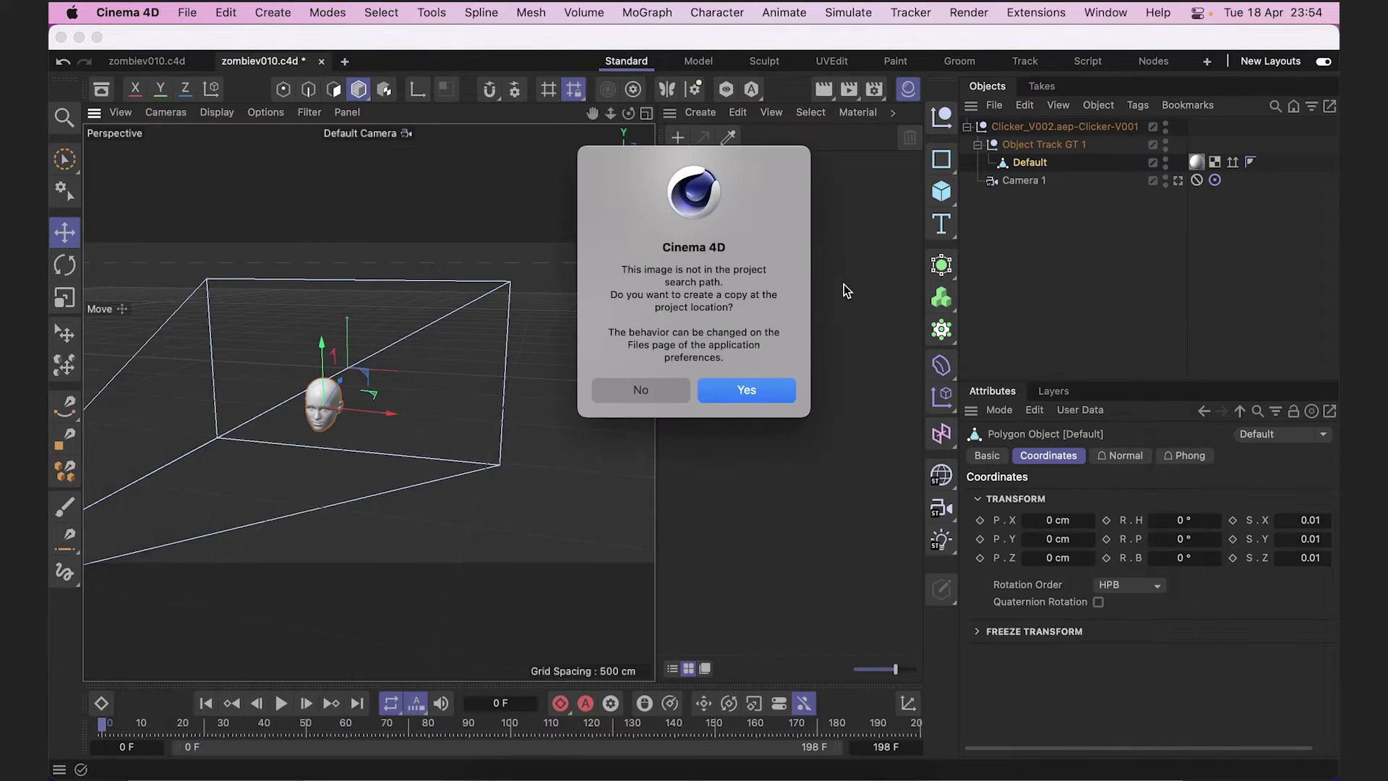
pyautogui.click(752, 391)
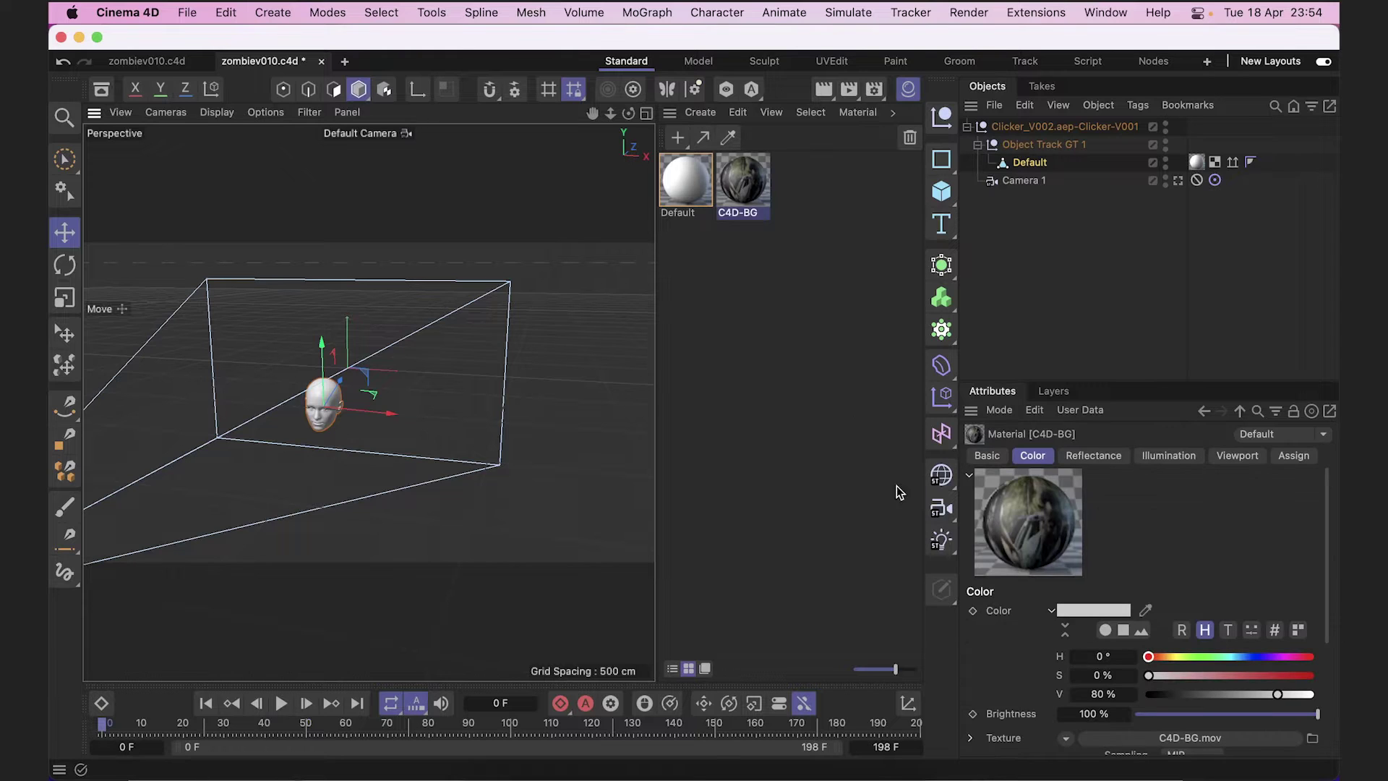
# Add a Background object, apply the C4D-BG material to it, and scrub the timeline to check the footage.
pyautogui.click(942, 475)
pyautogui.click(1016, 599)
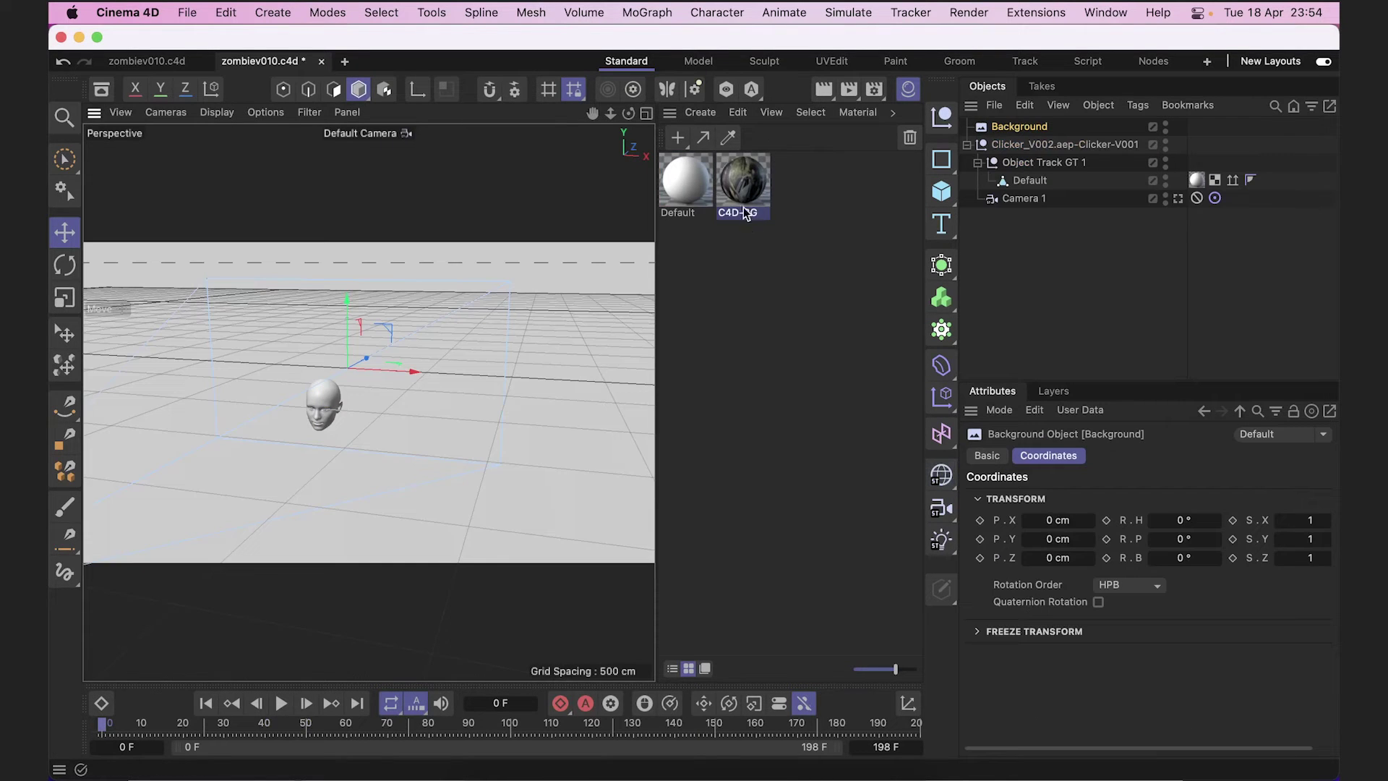
pyautogui.moveTo(745, 189); pyautogui.dragTo(1020, 127)
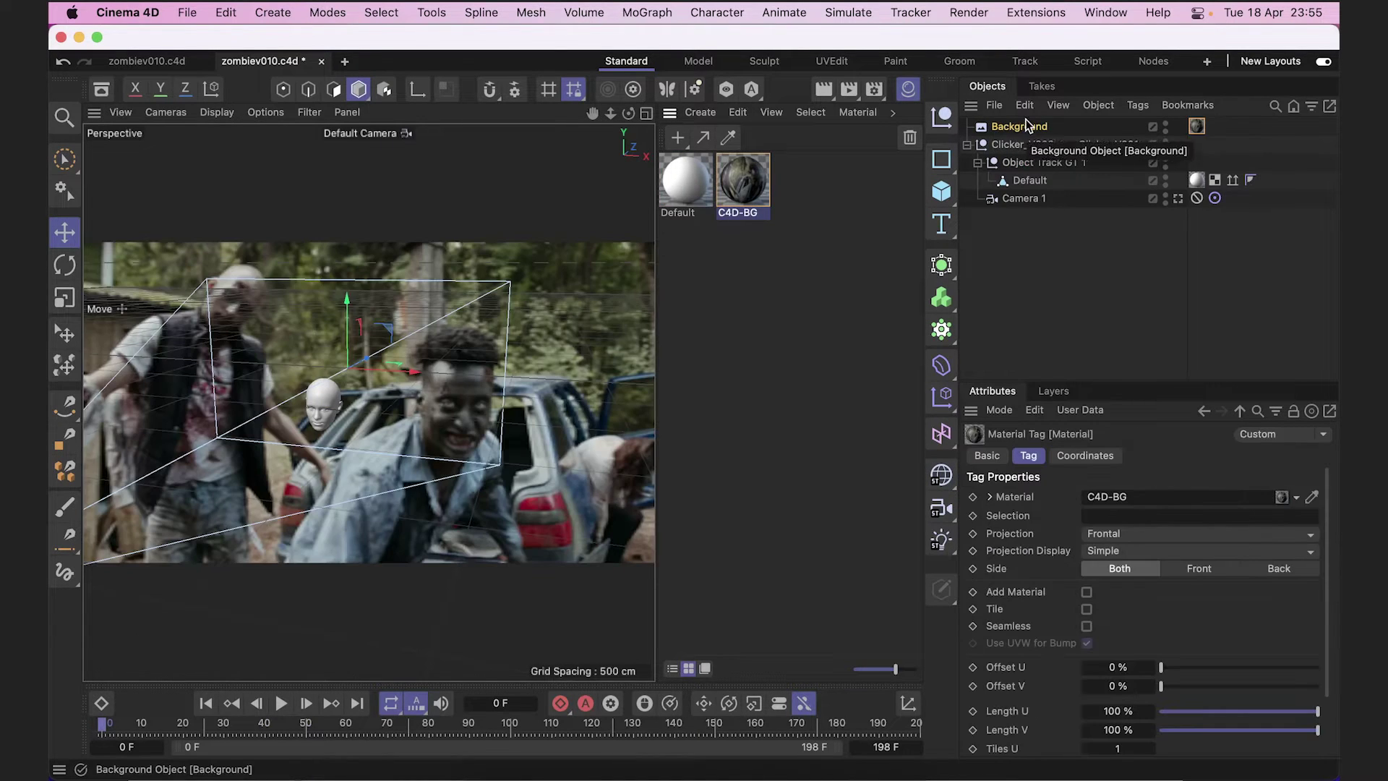
pyautogui.moveTo(183, 733); pyautogui.dragTo(96, 733)
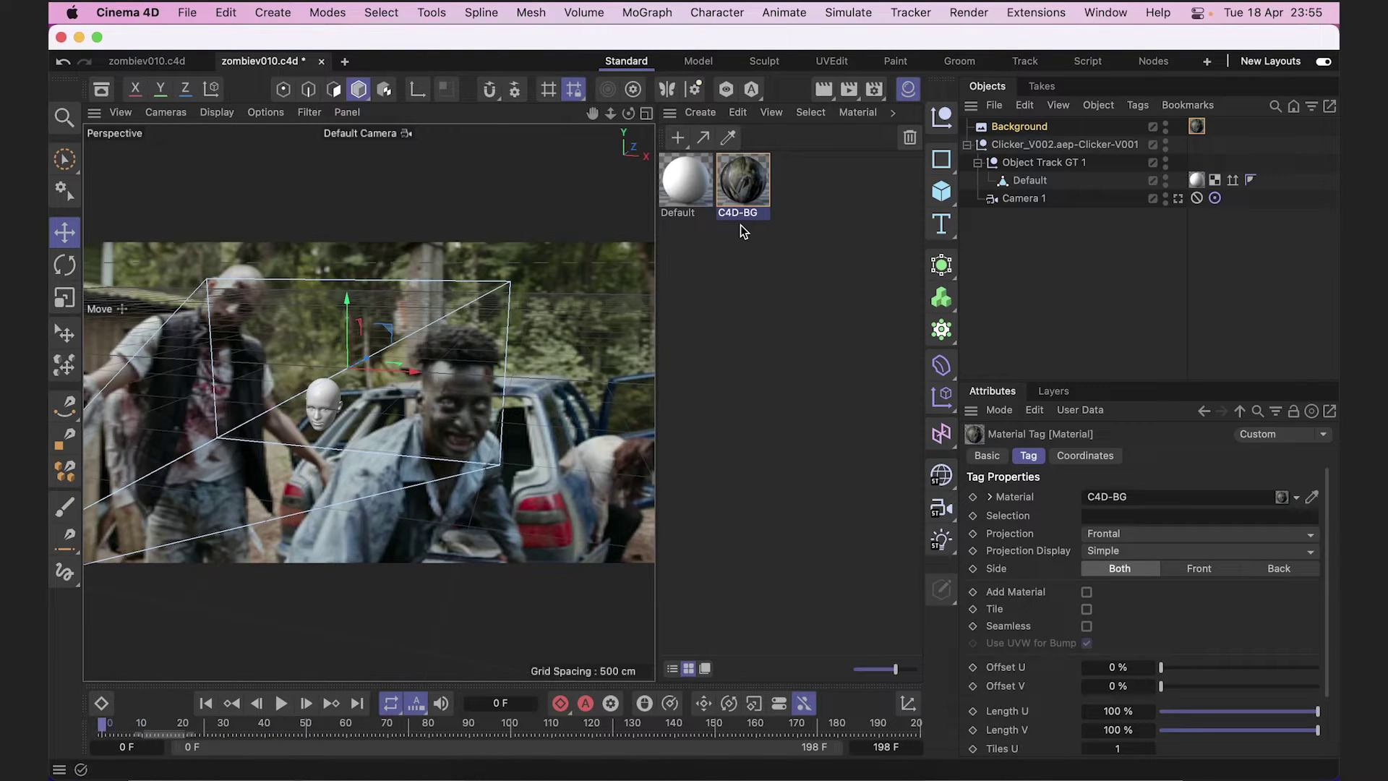
# Enable Animate Preview for the C4D-BG material and set its Texture Preview Size to No Scaling.
pyautogui.doubleClick(734, 165)
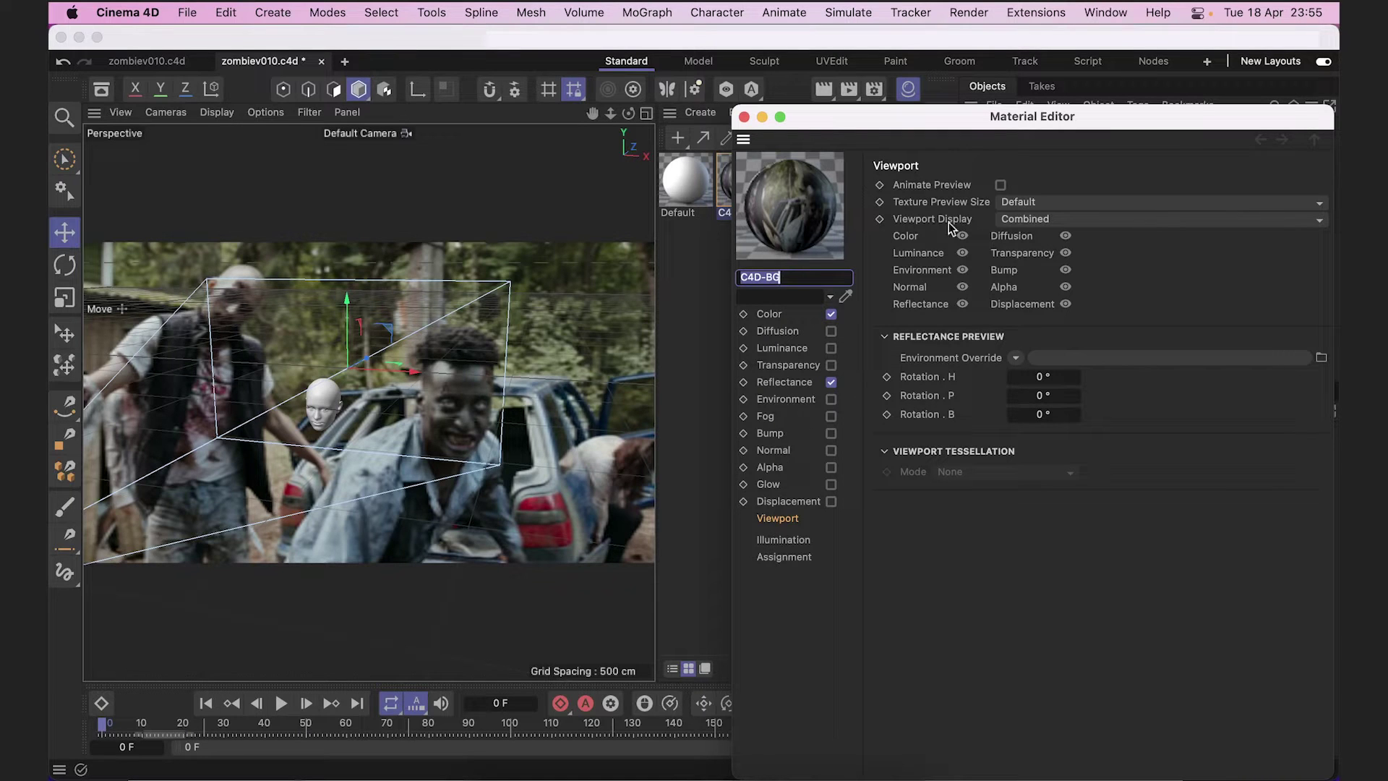
pyautogui.click(1000, 186)
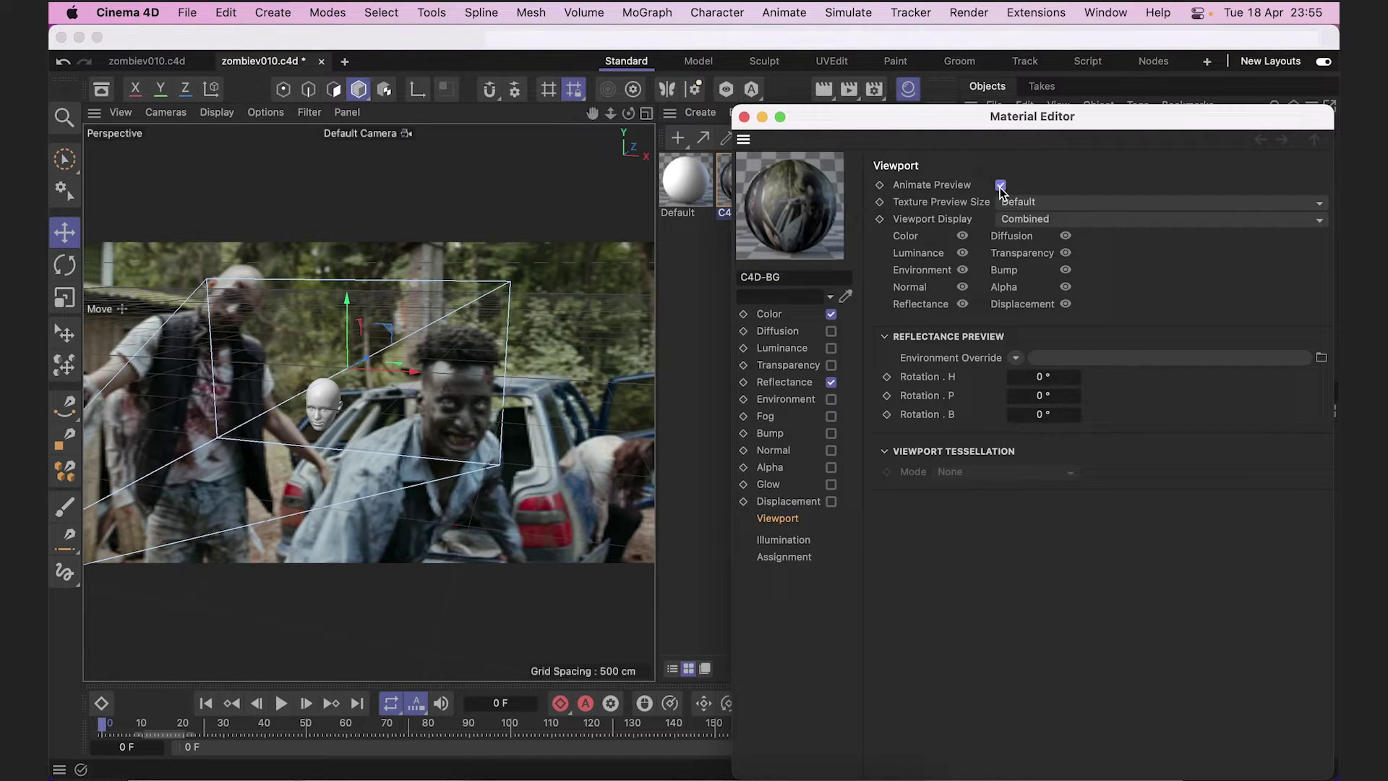
pyautogui.moveTo(138, 726); pyautogui.dragTo(56, 722)
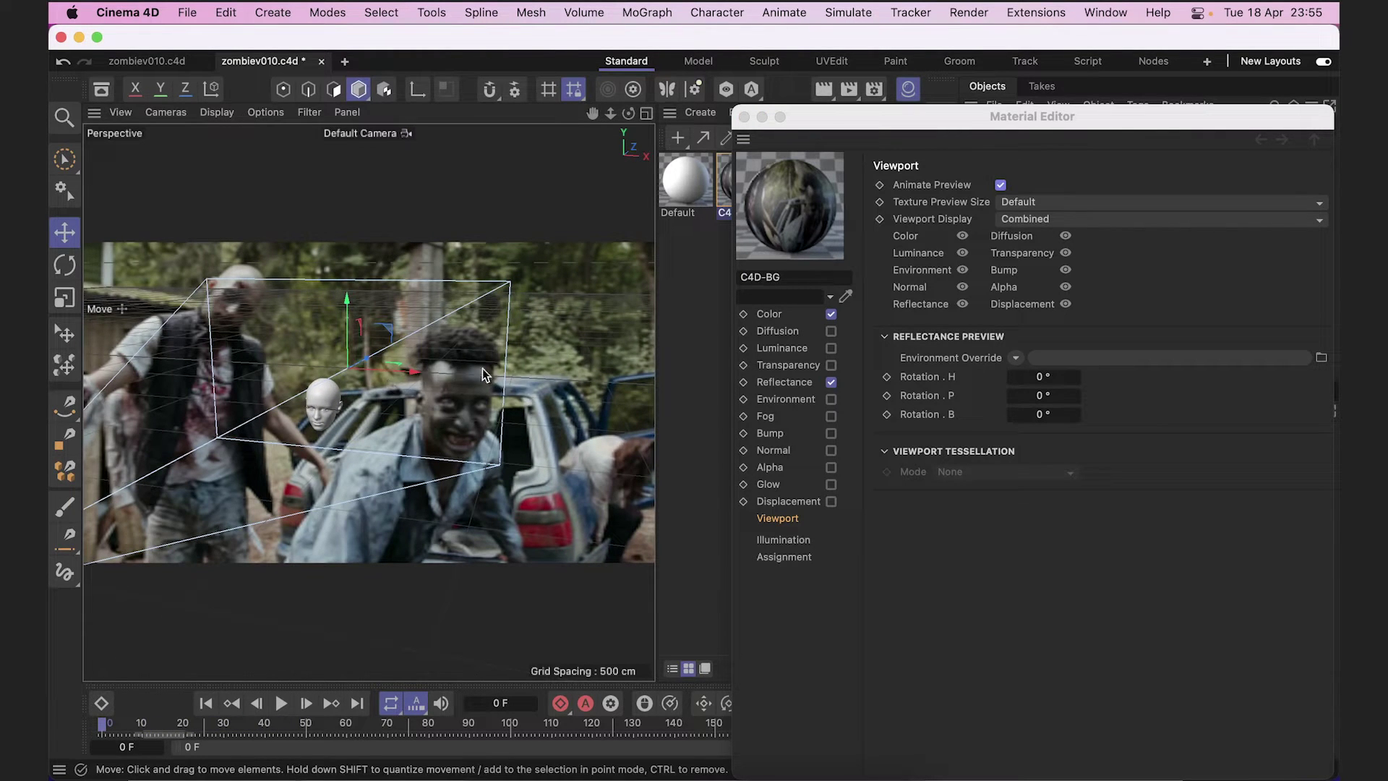
pyautogui.click(1046, 203)
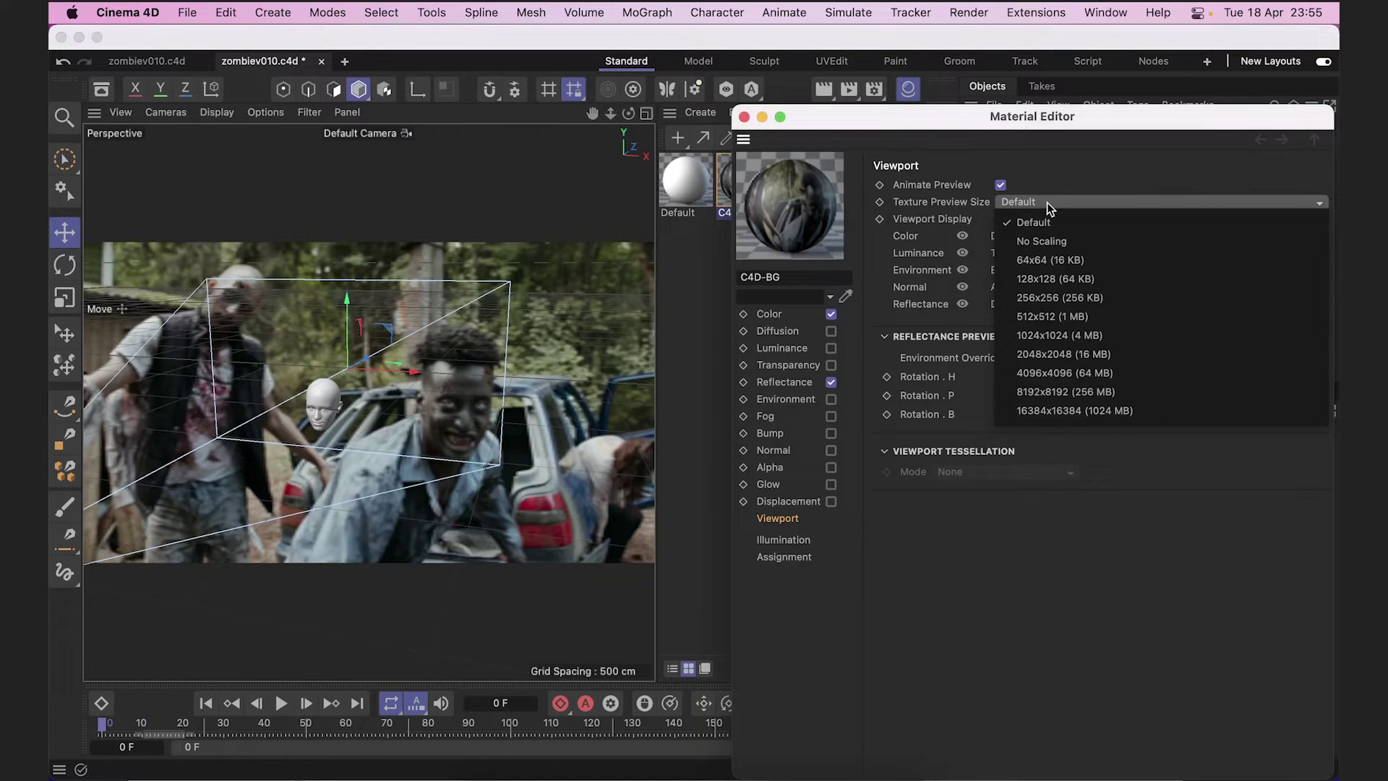
pyautogui.click(1061, 243)
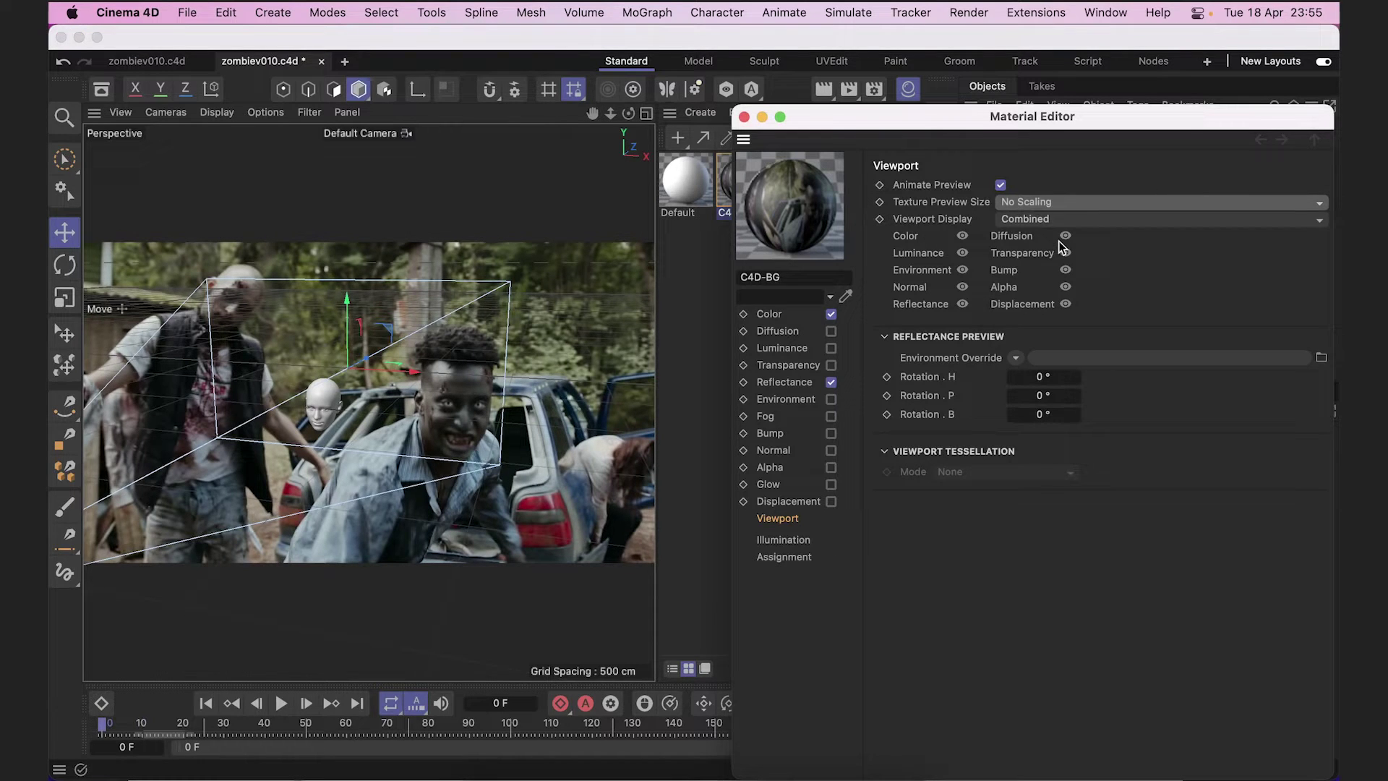
pyautogui.click(744, 117)
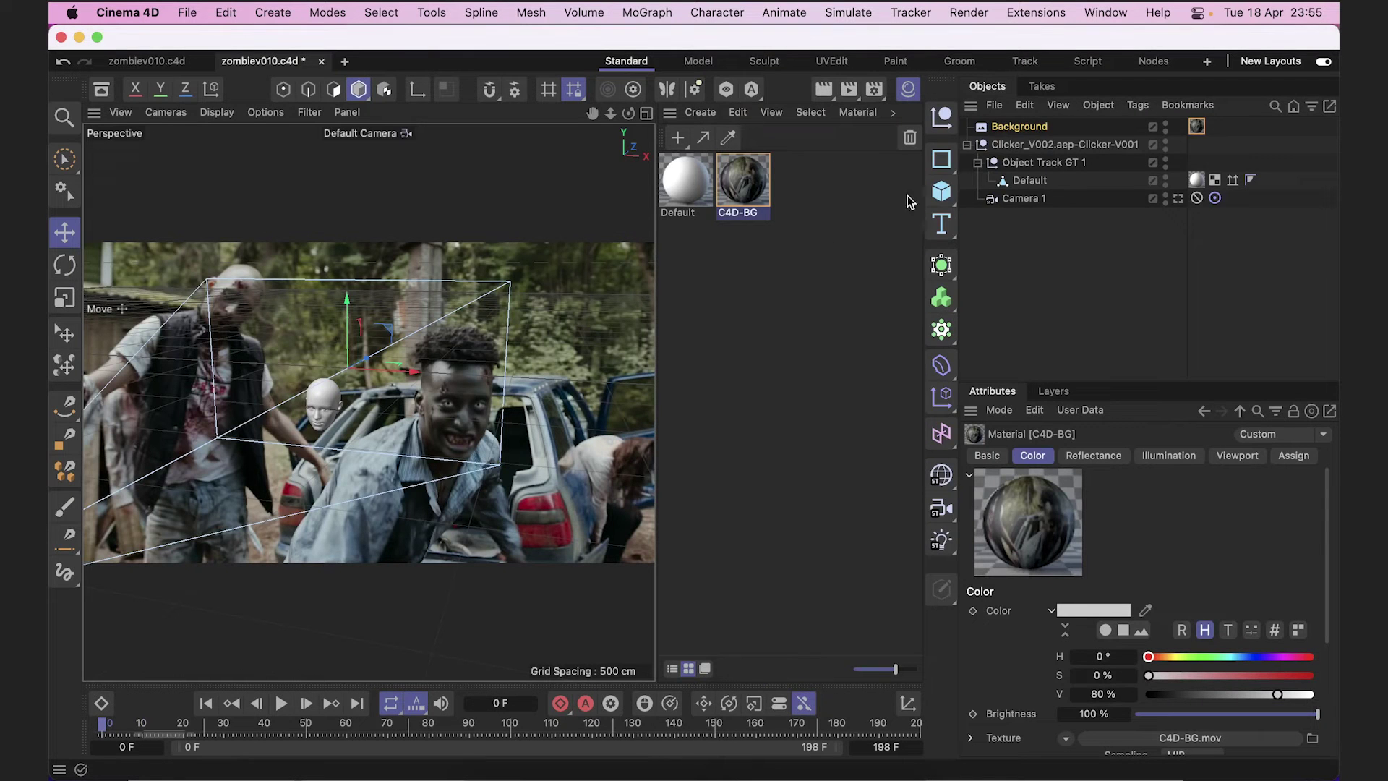
# View the scene through Camera 1 and play the animation to check the head against the background footage.
pyautogui.click(1177, 199)
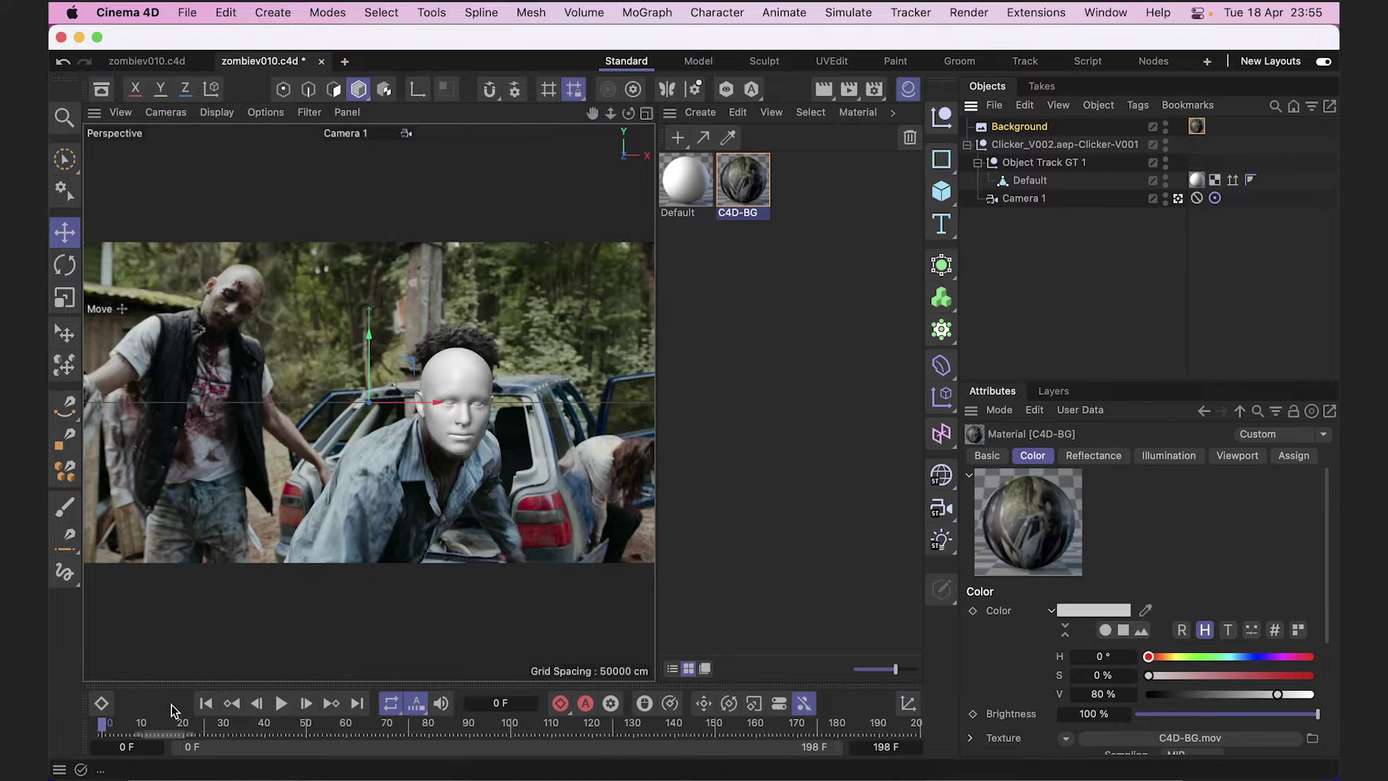
pyautogui.click(280, 703)
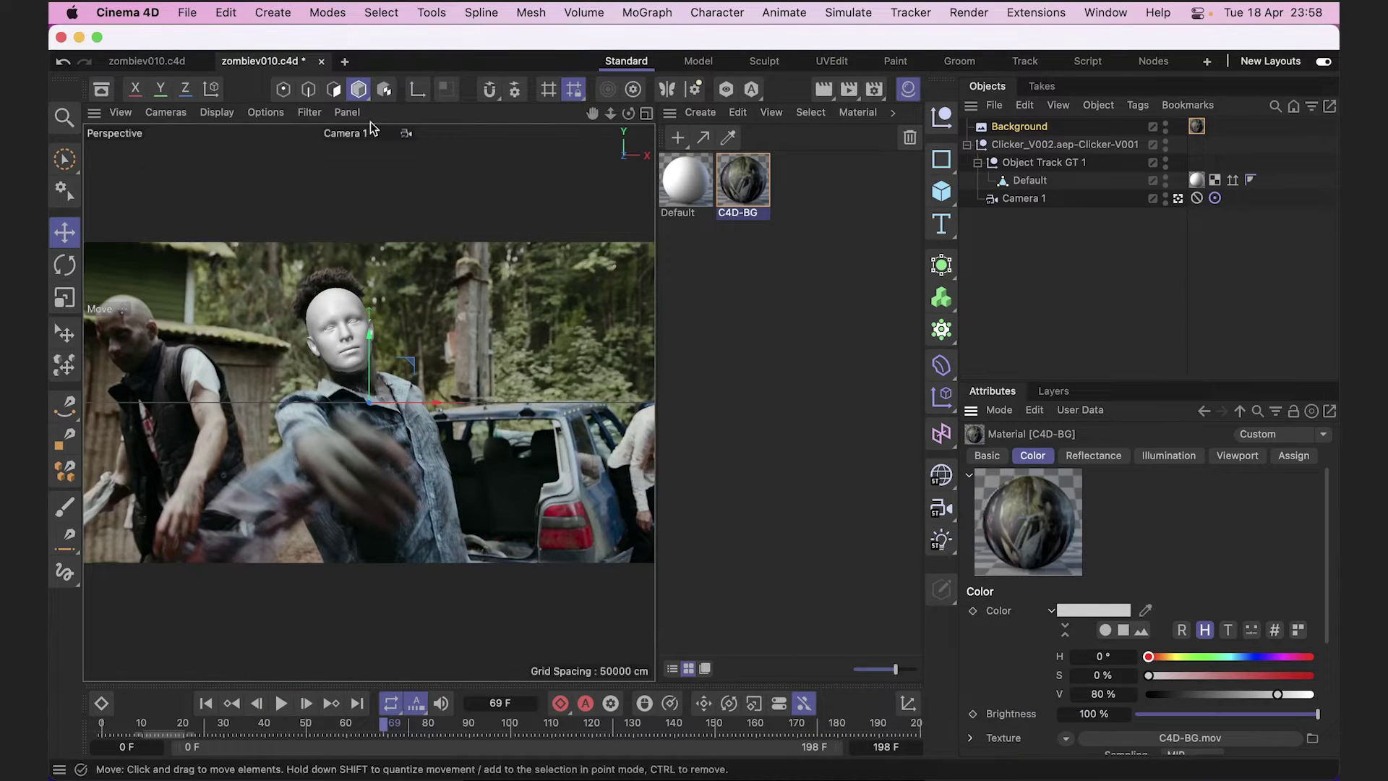
# Merge clicker_03_uv.obj from the 3D Model folder with the existing OBJ import settings, and make it a child of Object Track GT 1.
pyautogui.click(190, 10)
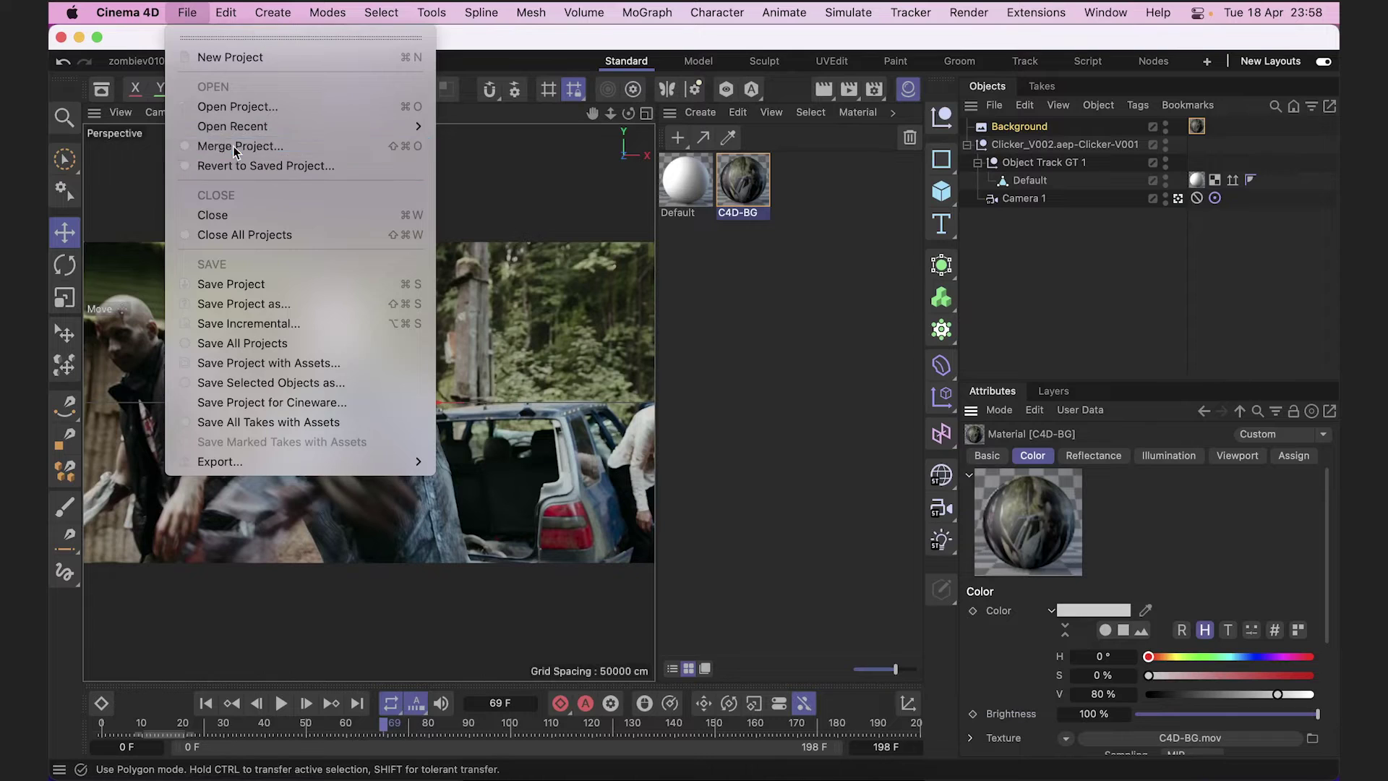
pyautogui.click(232, 145)
pyautogui.click(629, 230)
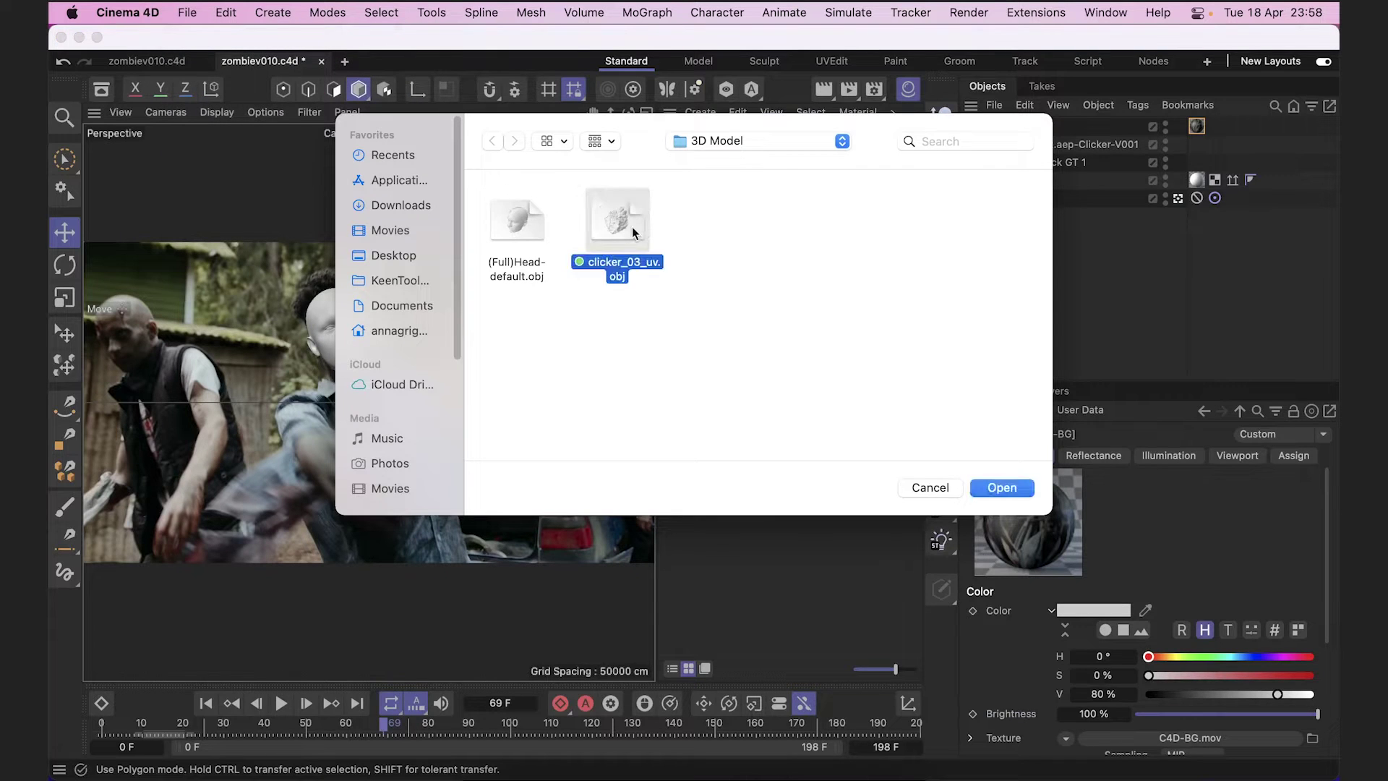
pyautogui.click(1007, 488)
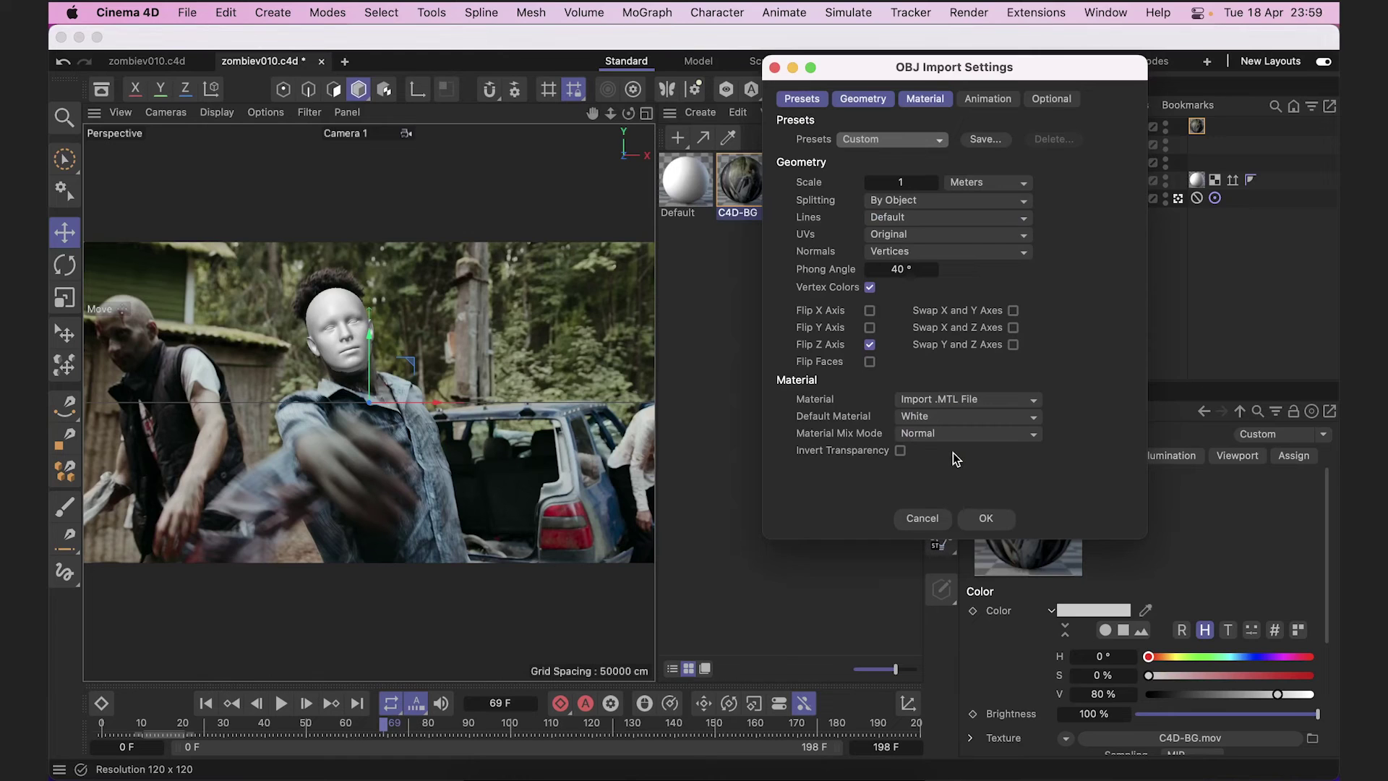
pyautogui.click(987, 519)
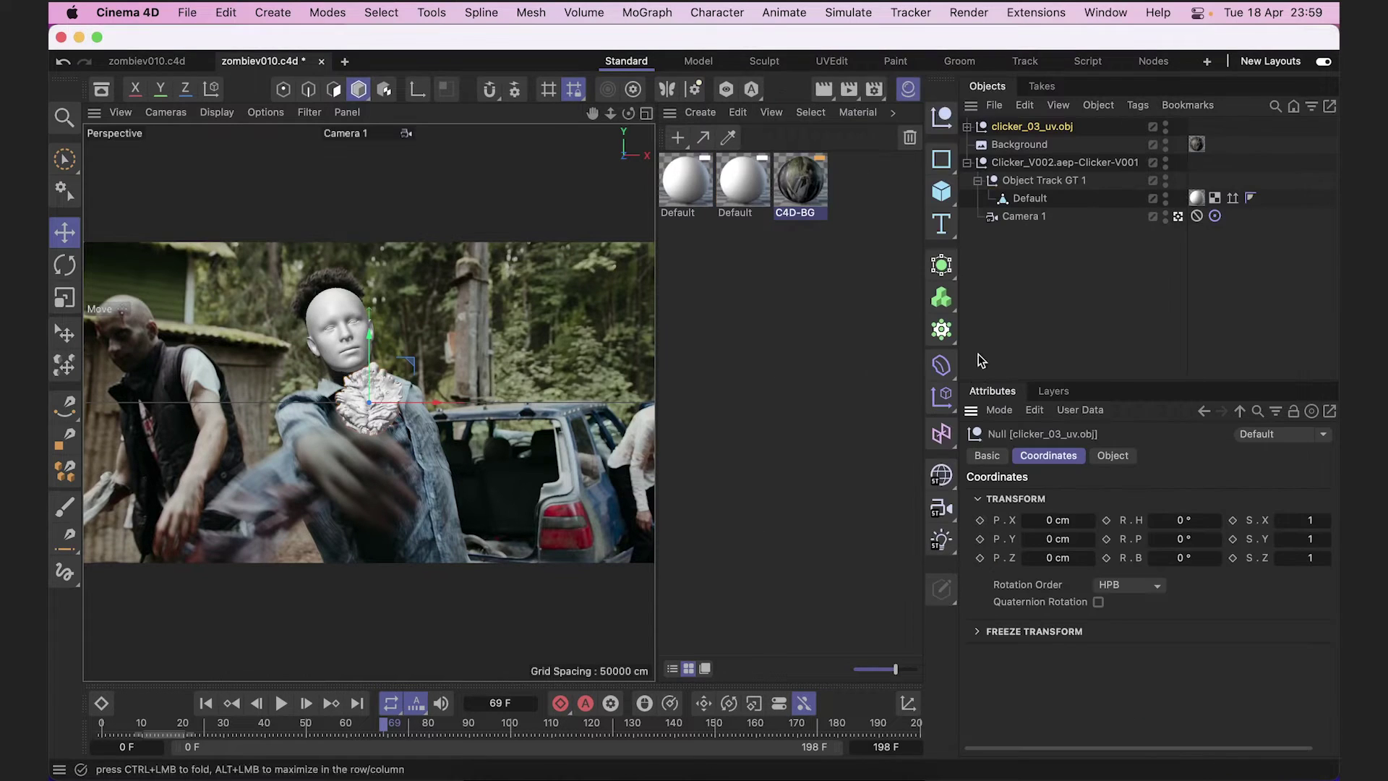
pyautogui.moveTo(1028, 129); pyautogui.dragTo(1050, 183)
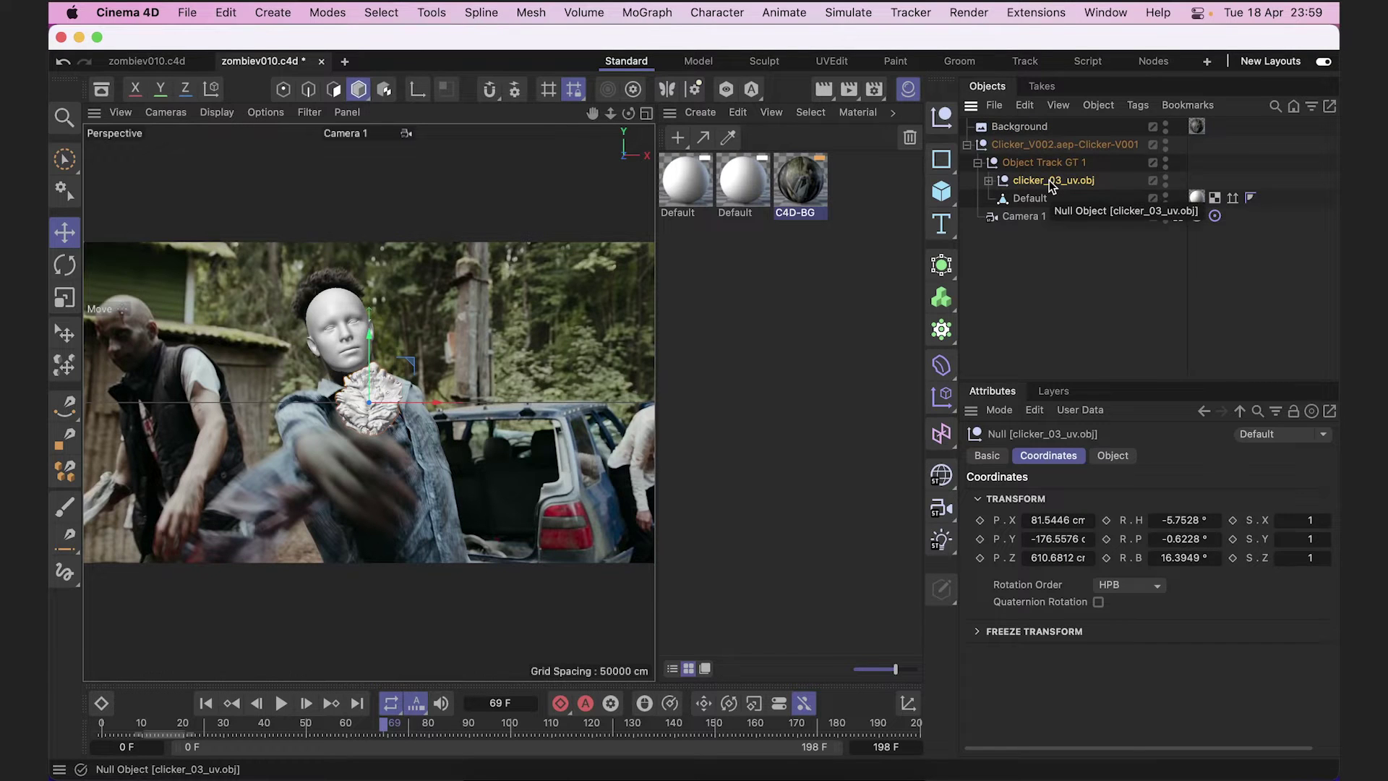
# Switch to the default camera and delete the tooth mesh from the clicker_03_uv.obj group.
pyautogui.click(988, 181)
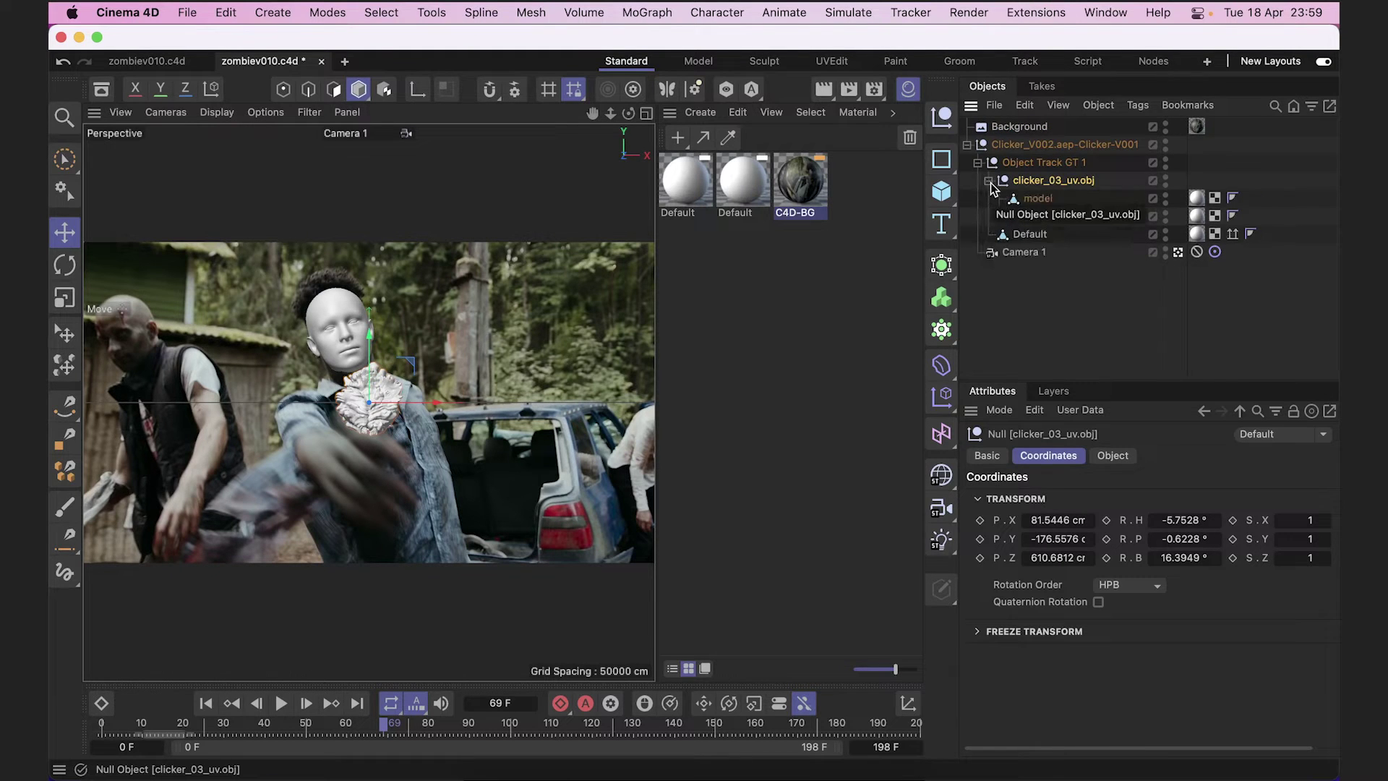
pyautogui.click(1214, 251)
pyautogui.scroll(5, 415, 392)
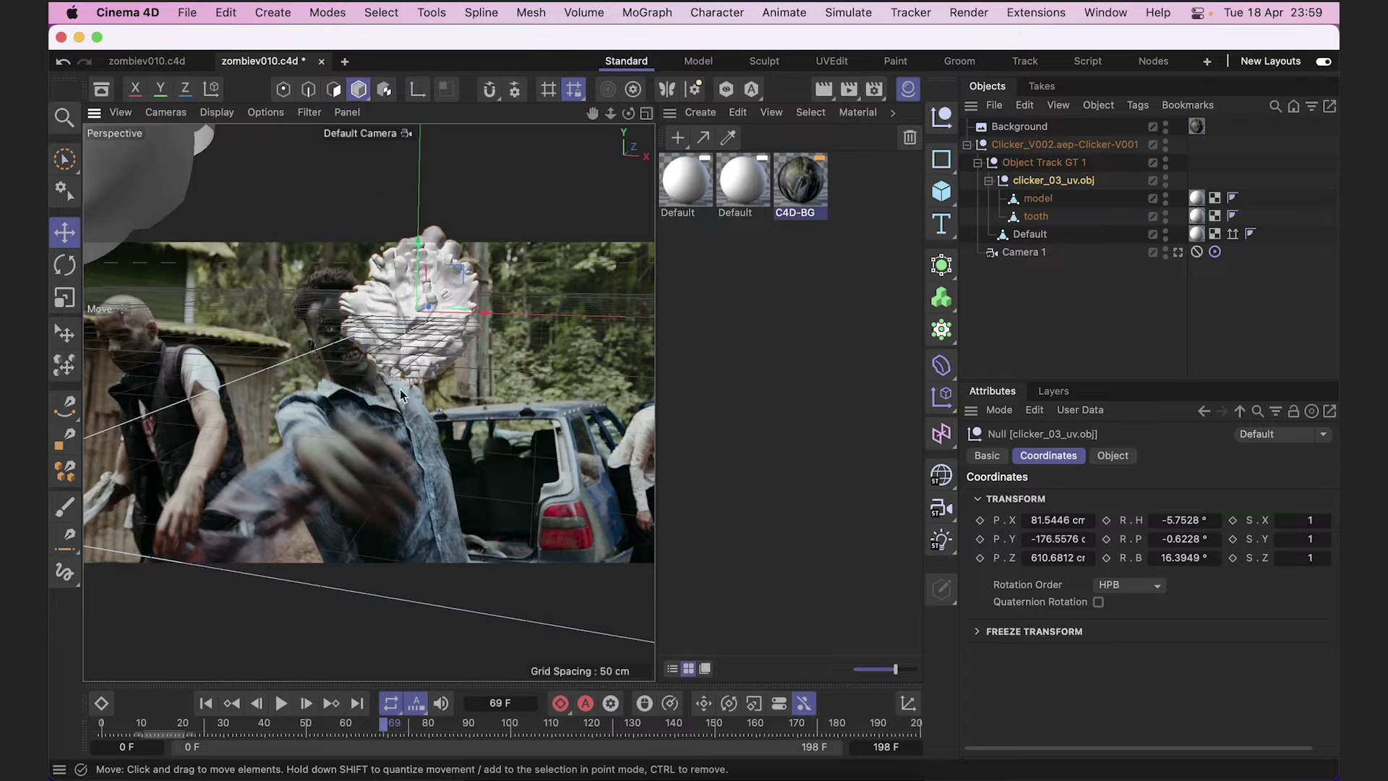
pyautogui.click(1038, 218)
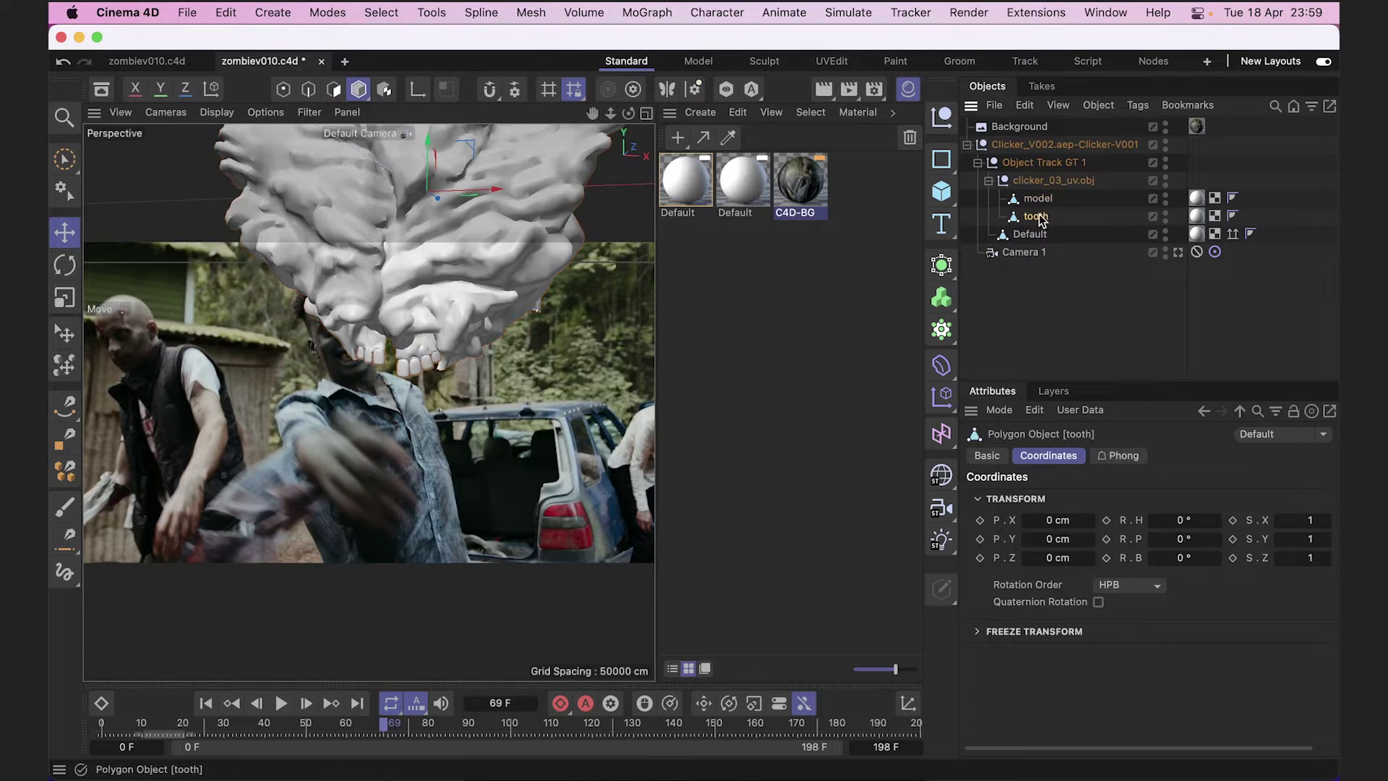
pyautogui.press('Delete')
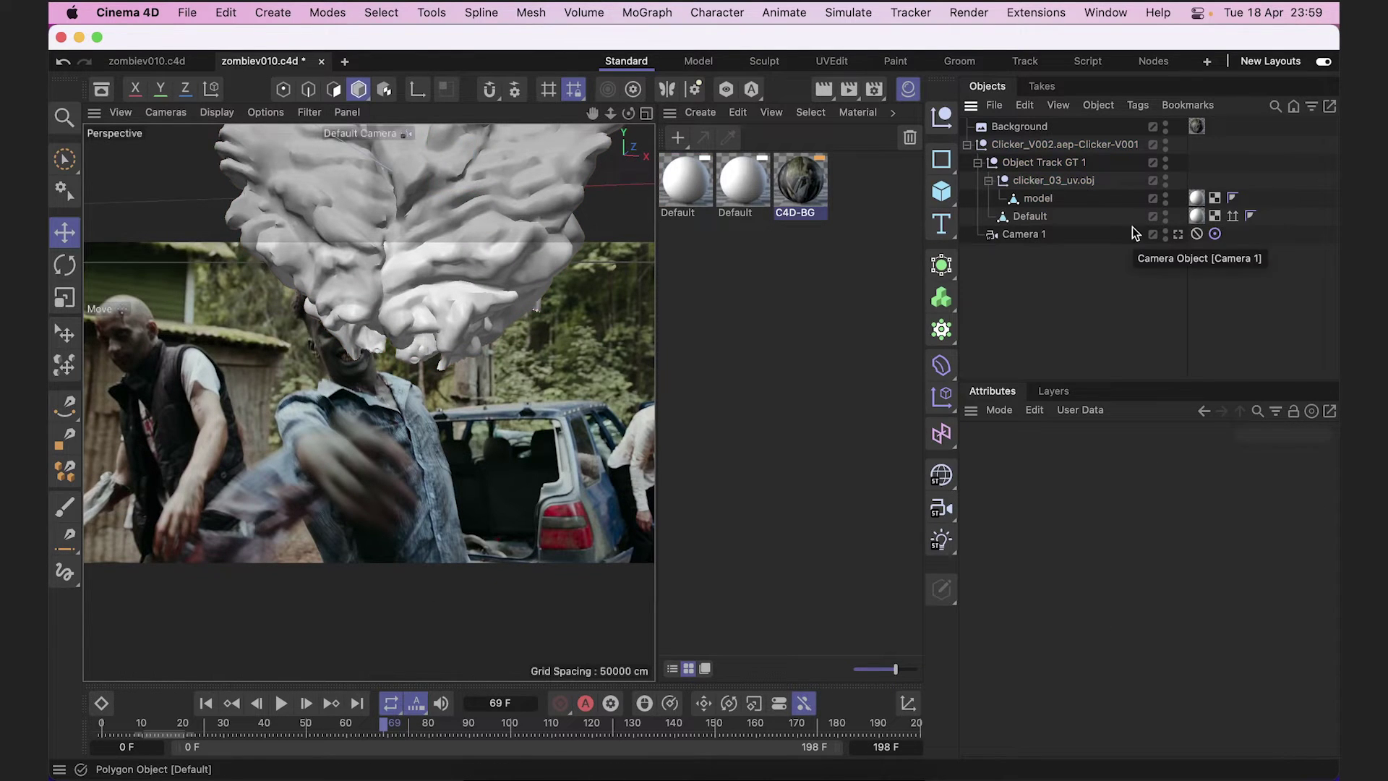
# Look through Camera 1 and set the clicker_03_uv.obj null's position and rotation to 0 on all axes.
pyautogui.scroll(-5, 545, 422)
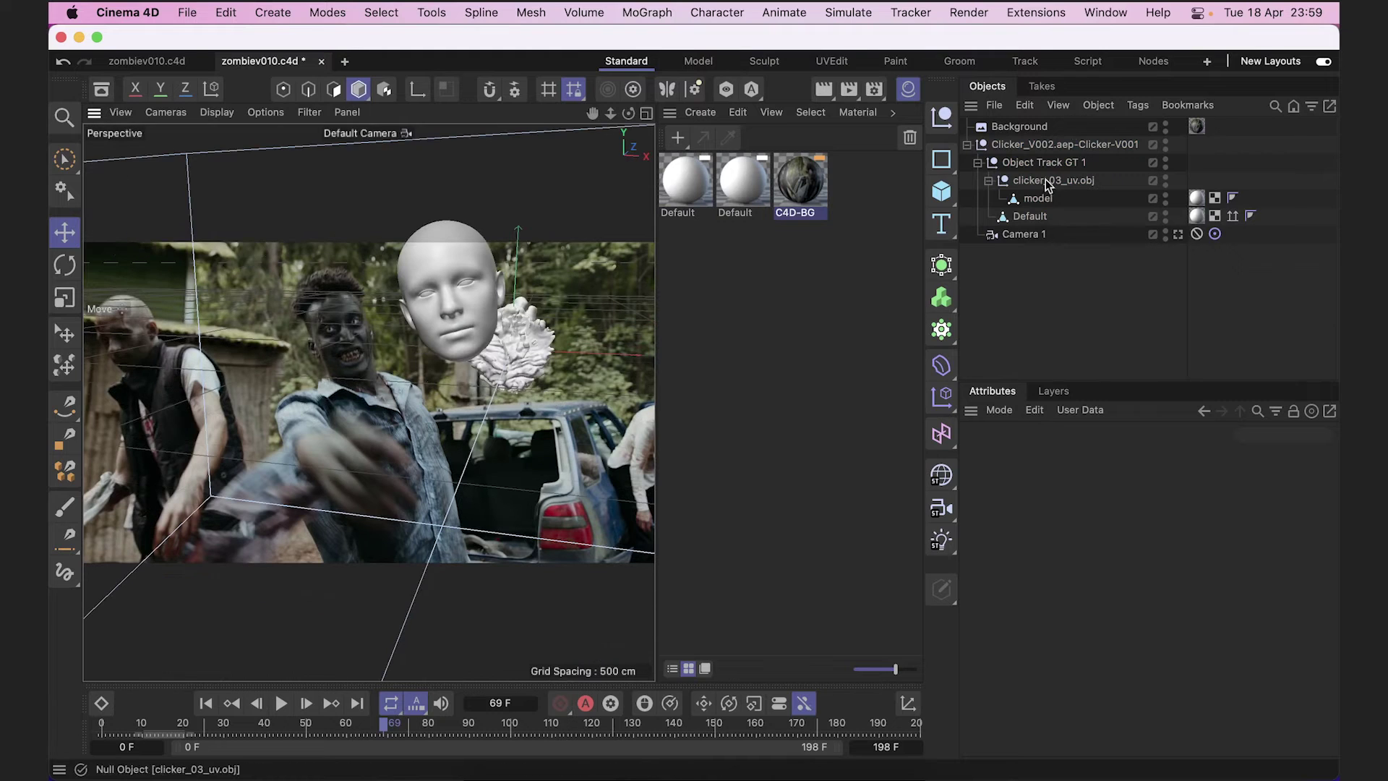
pyautogui.click(1178, 235)
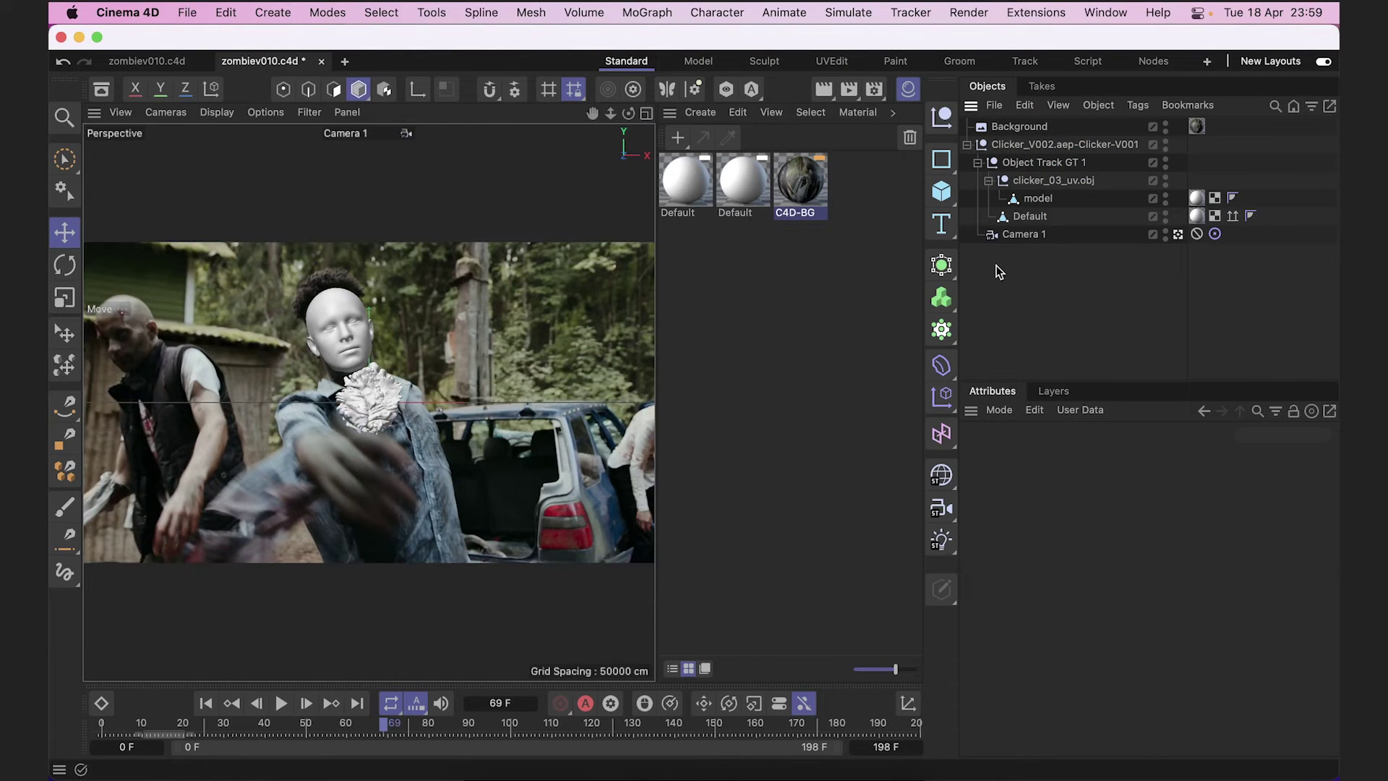
pyautogui.click(1071, 519)
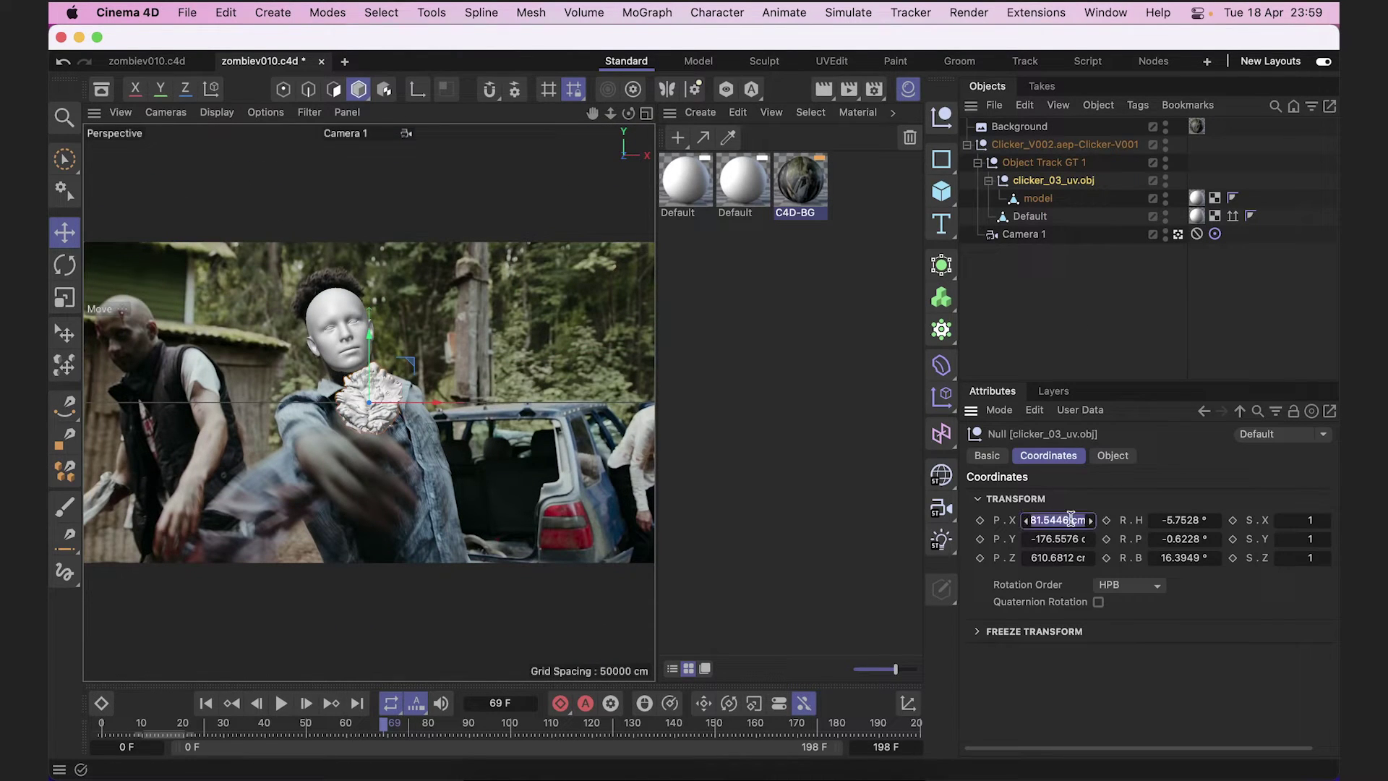
pyautogui.write('0\t0\t0\t0\t0\t0')
pyautogui.press('Tab')
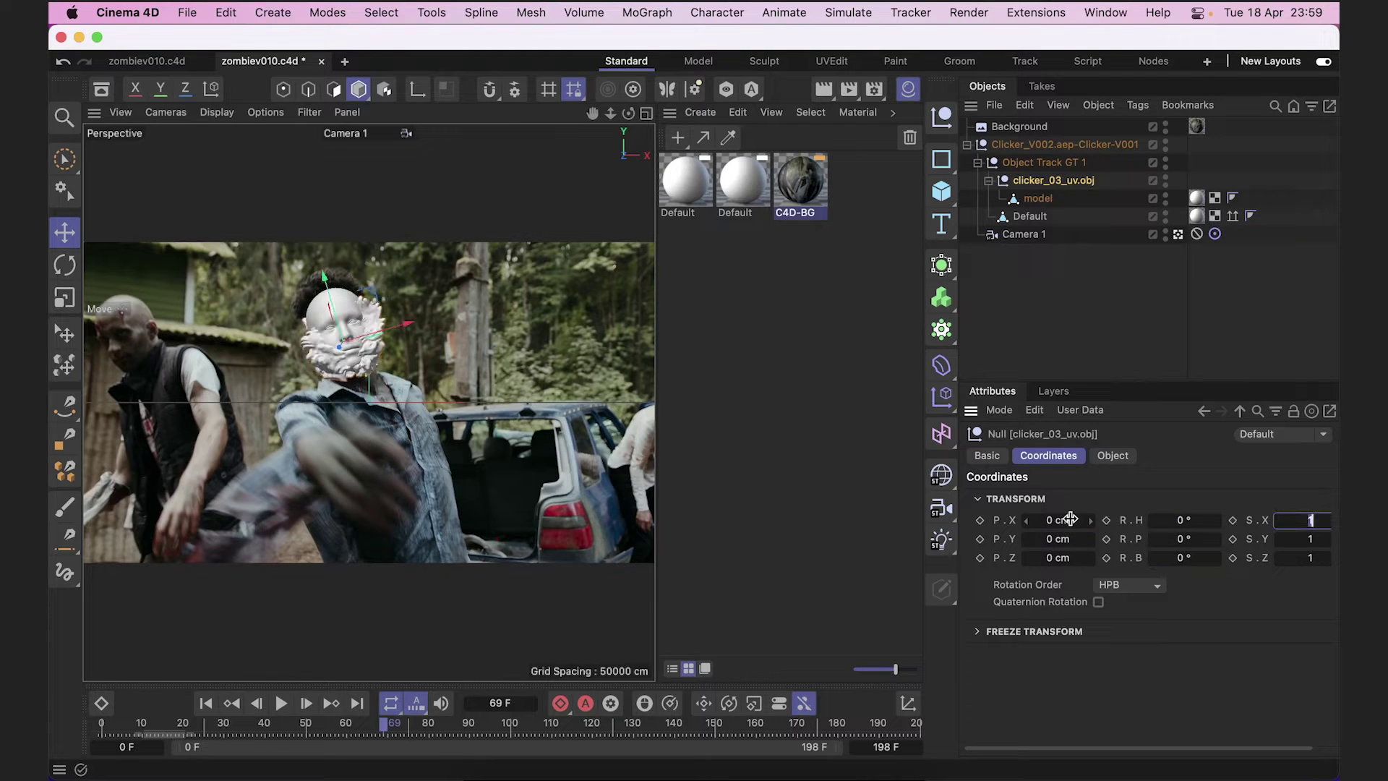
# Return to the default camera, frame the head from an angle, and turn off the Background object's viewport visibility.
pyautogui.click(1178, 235)
pyautogui.click(1178, 235)
pyautogui.moveTo(390, 466); pyautogui.dragTo(383, 412)
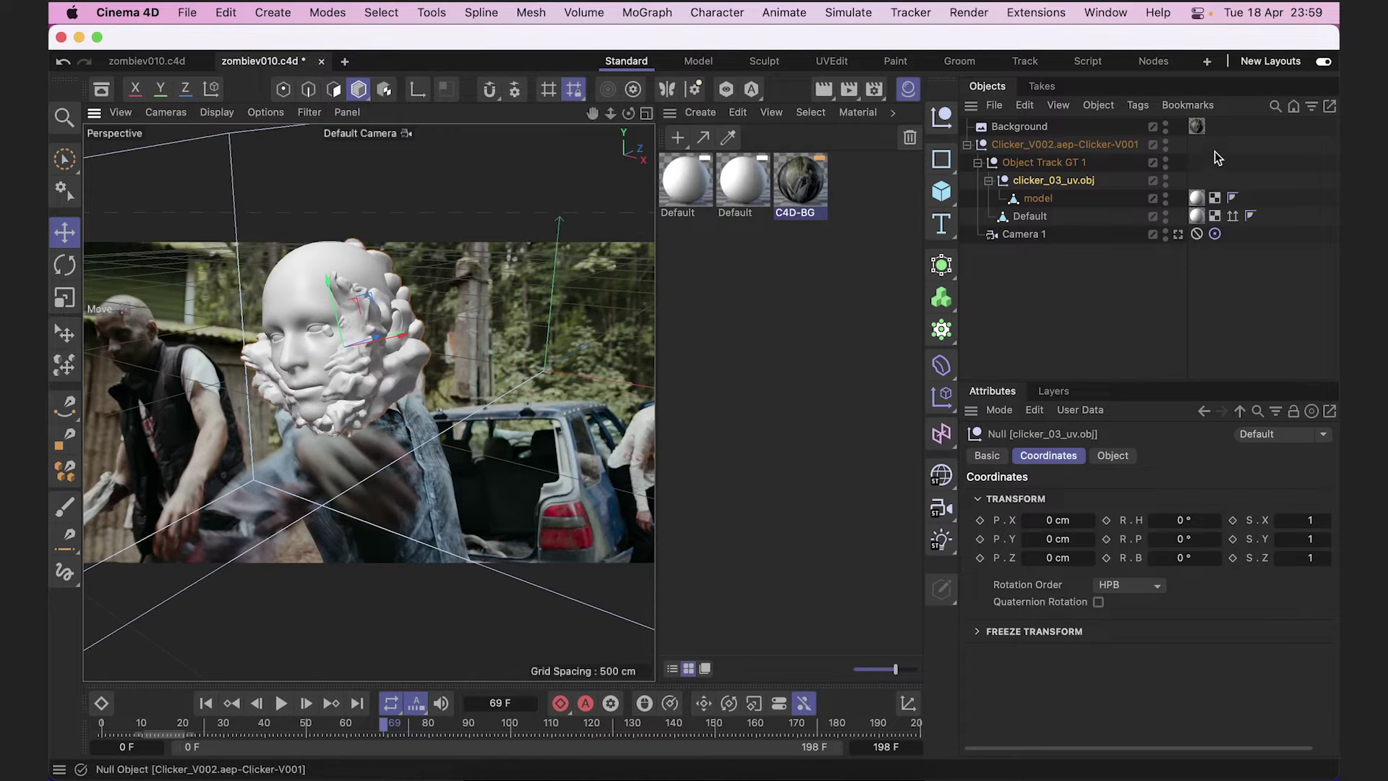
pyautogui.click(1011, 127)
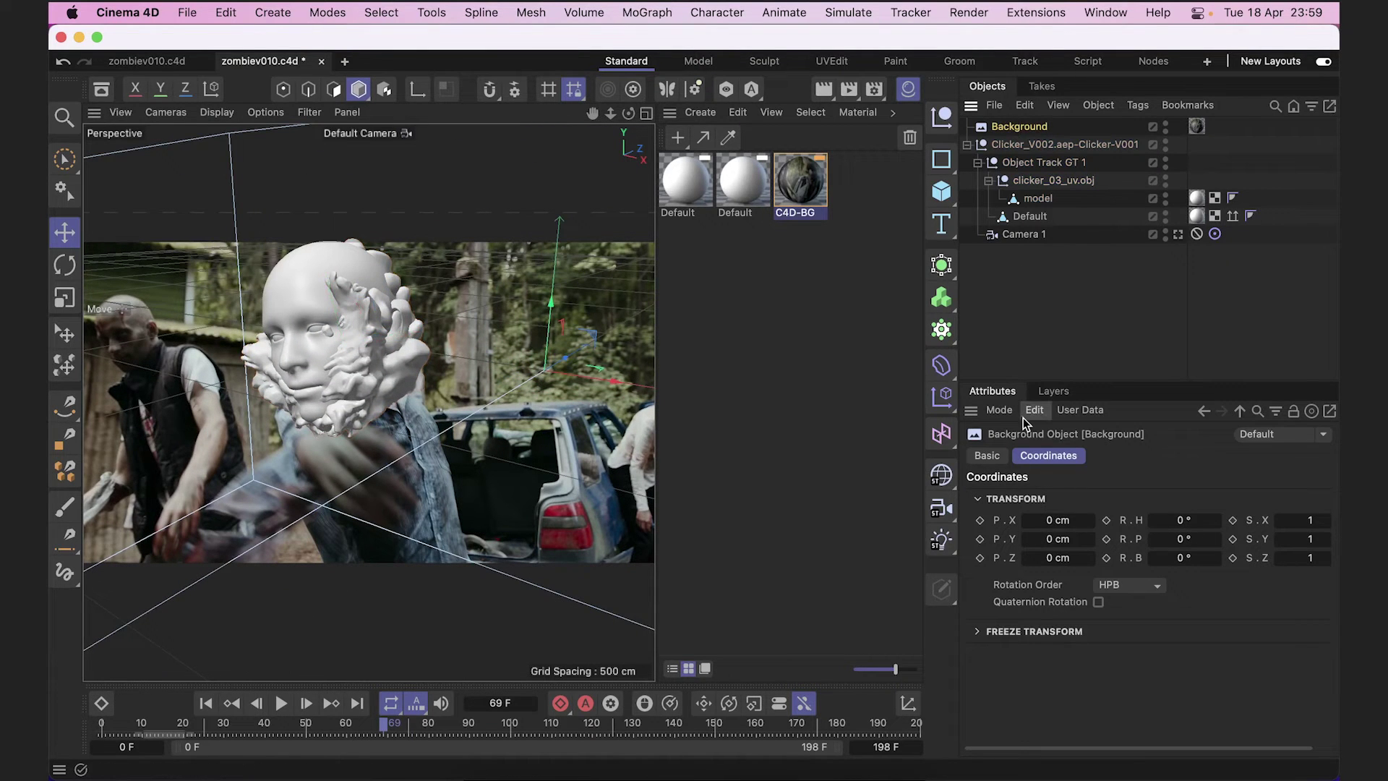
pyautogui.click(984, 453)
pyautogui.click(1280, 560)
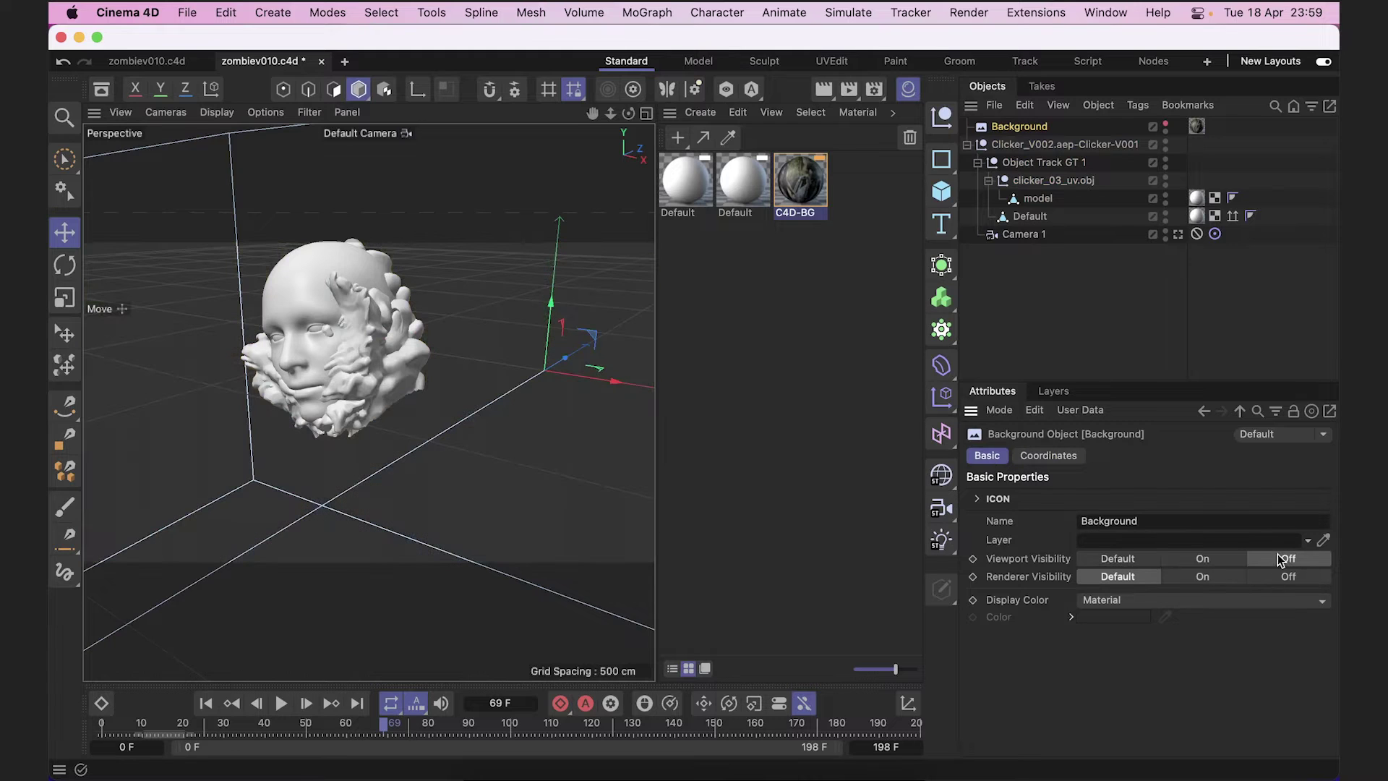
# Move the clicker's model mesh upward and forward over the tracked head, to about Y 65.7 cm and Z -31.9 cm.
pyautogui.click(366, 379)
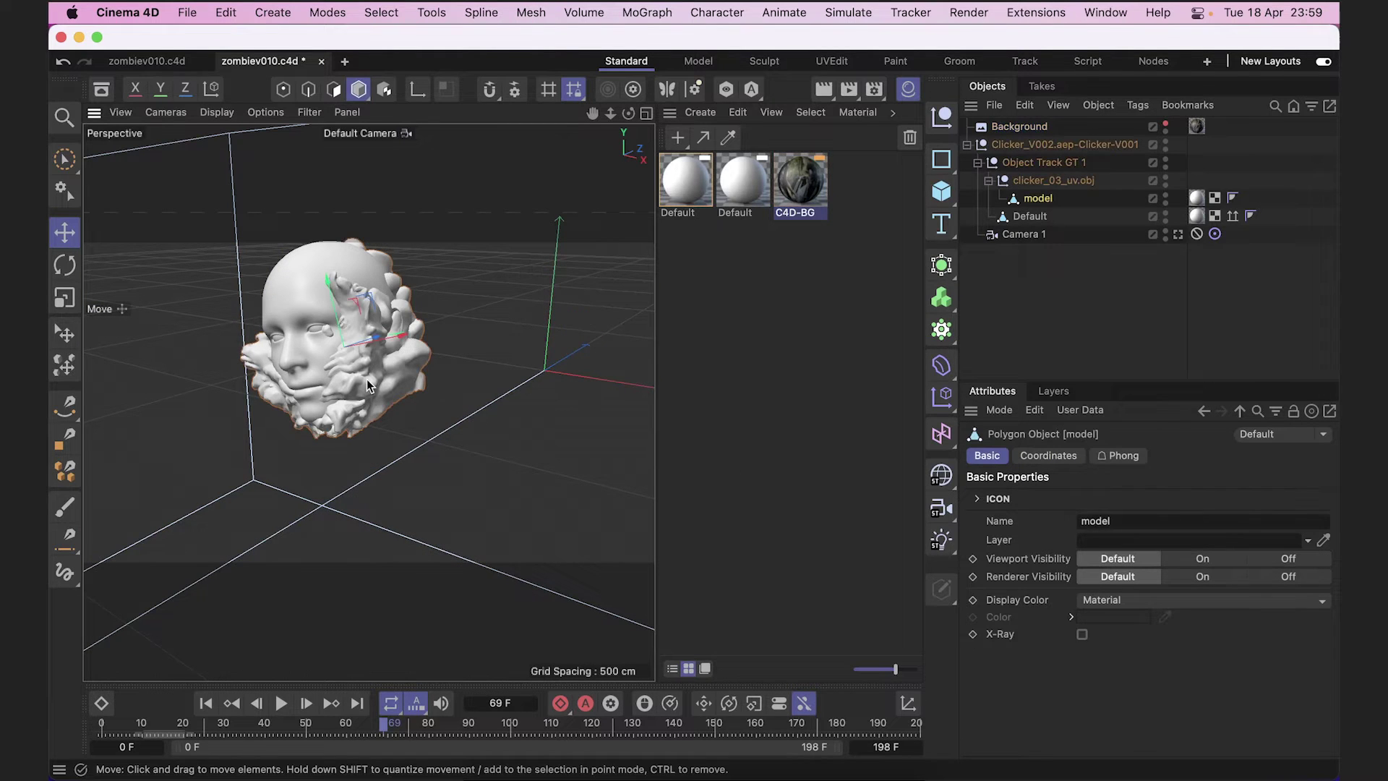
pyautogui.moveTo(333, 305); pyautogui.dragTo(359, 496)
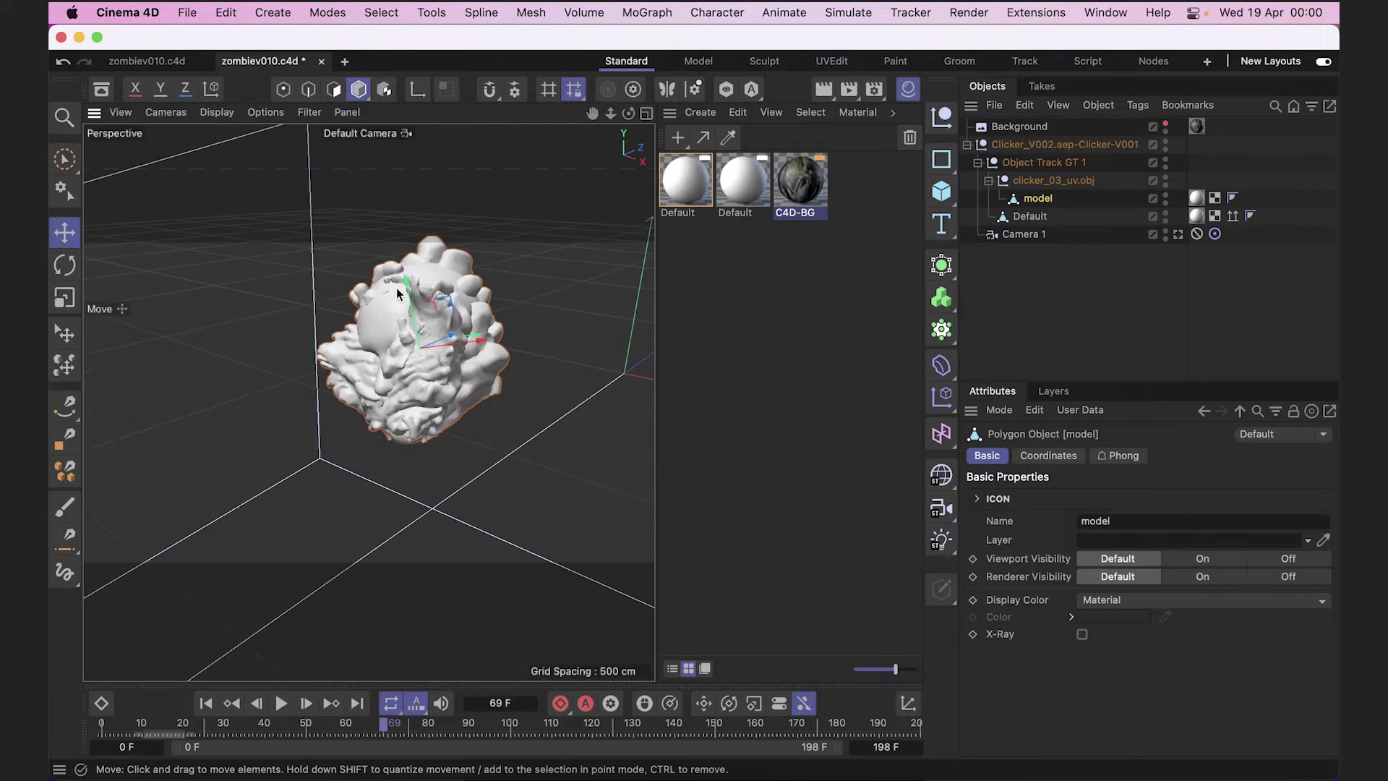
pyautogui.moveTo(400, 292); pyautogui.dragTo(535, 278)
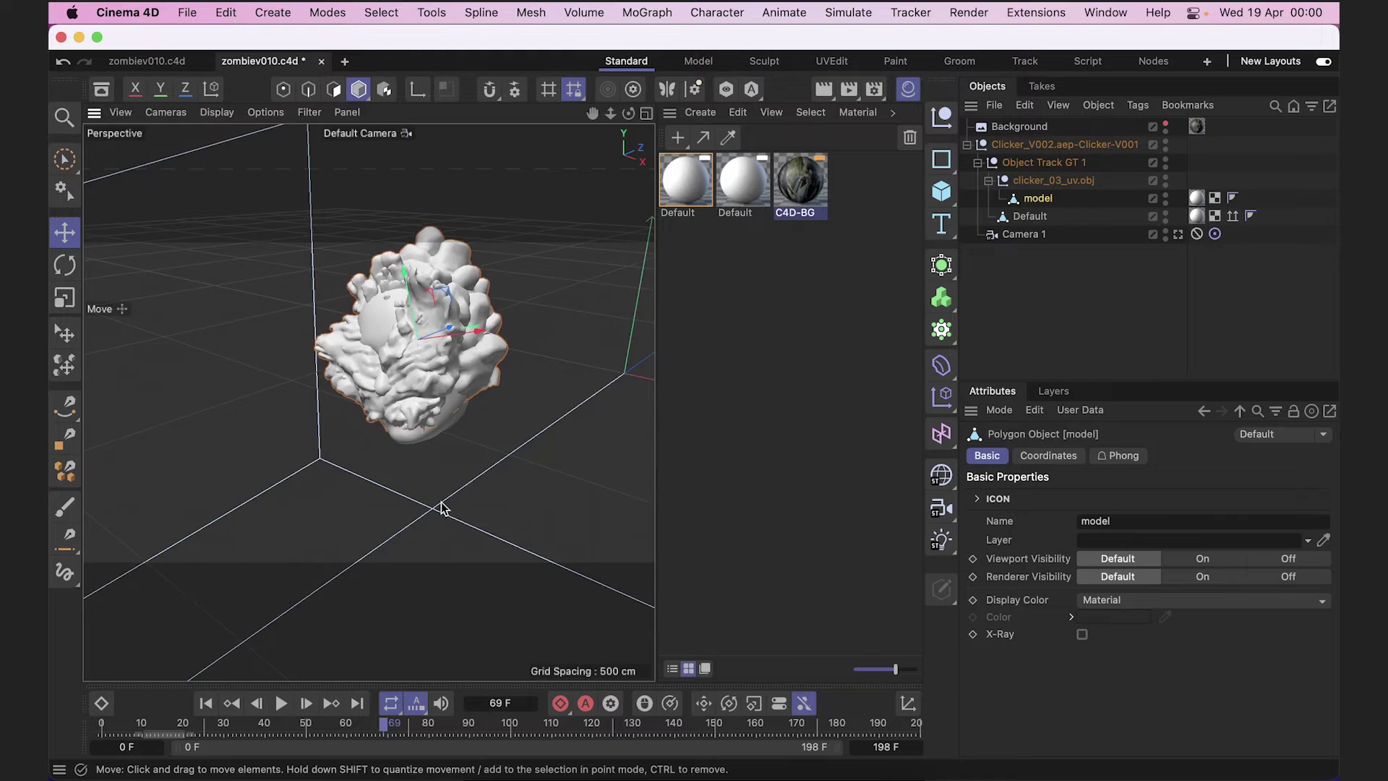
pyautogui.moveTo(443, 505); pyautogui.dragTo(400, 444)
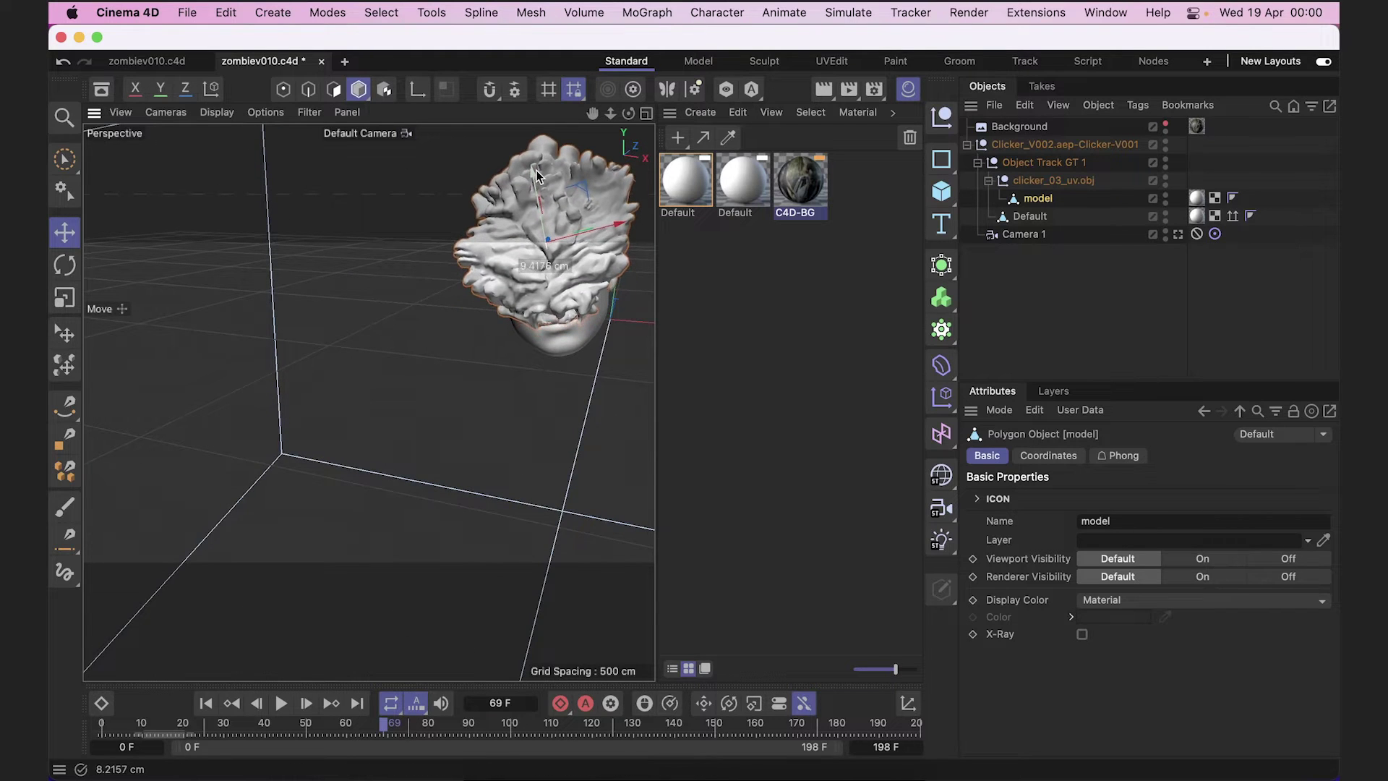
pyautogui.moveTo(574, 398); pyautogui.dragTo(396, 282)
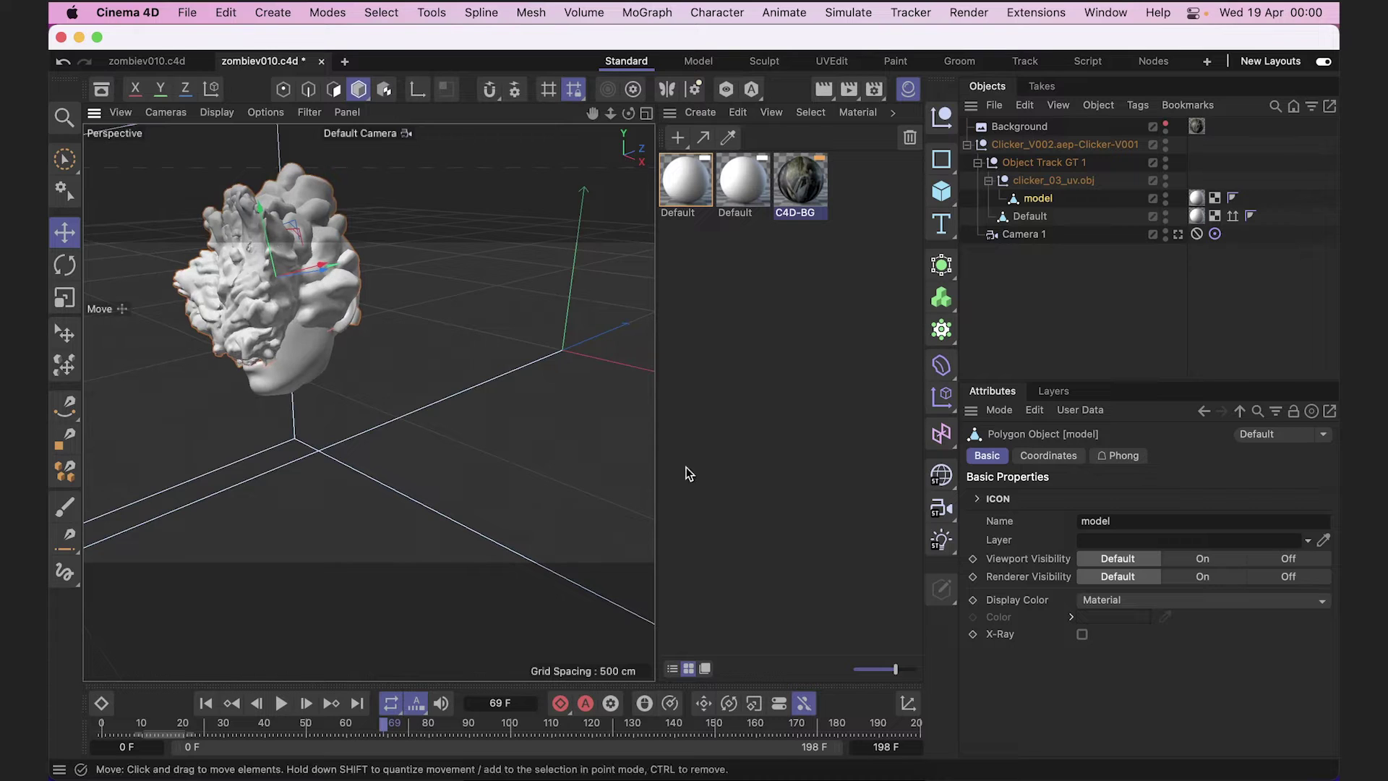
# Scale the clicker's model mesh to 1.1 on the X, Y and Z axes.
pyautogui.click(1042, 457)
pyautogui.click(1294, 520)
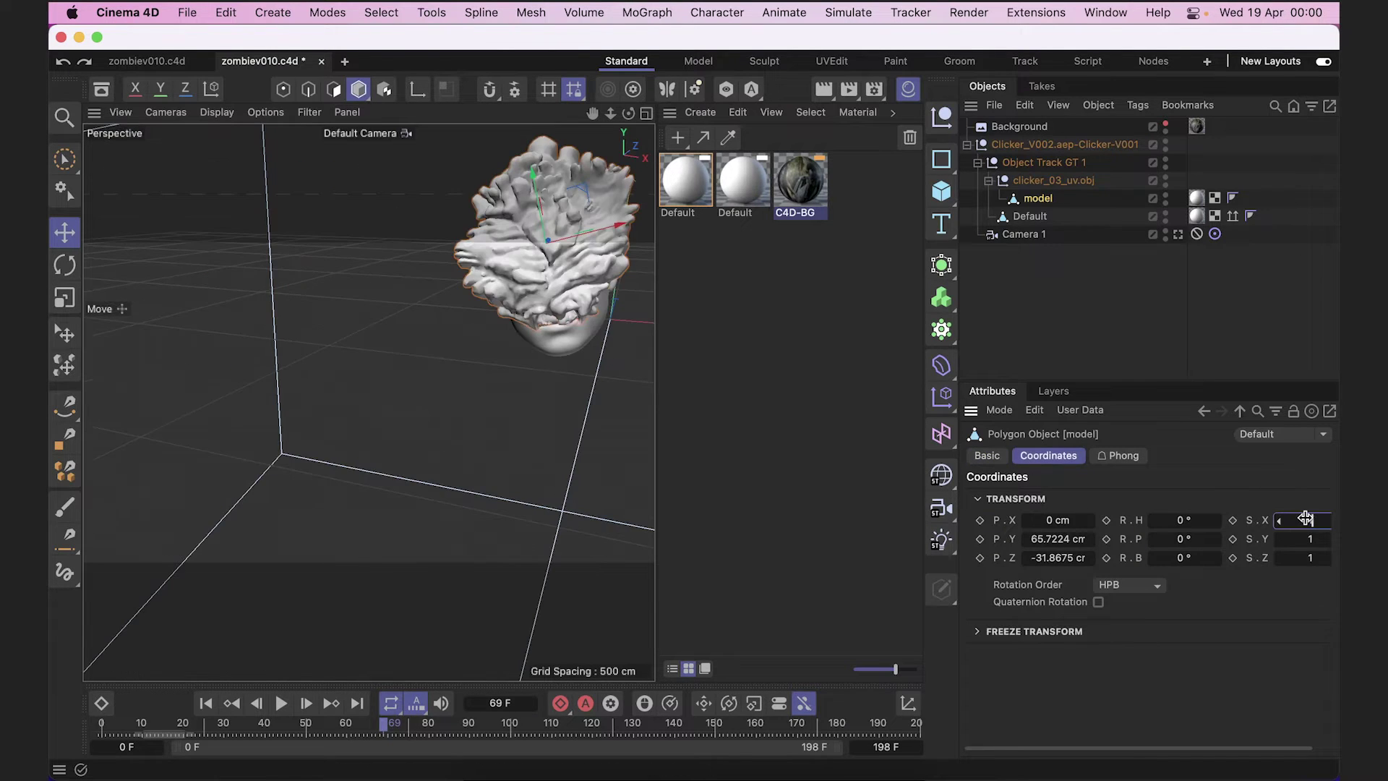
pyautogui.write('1.1')
pyautogui.click(1312, 540)
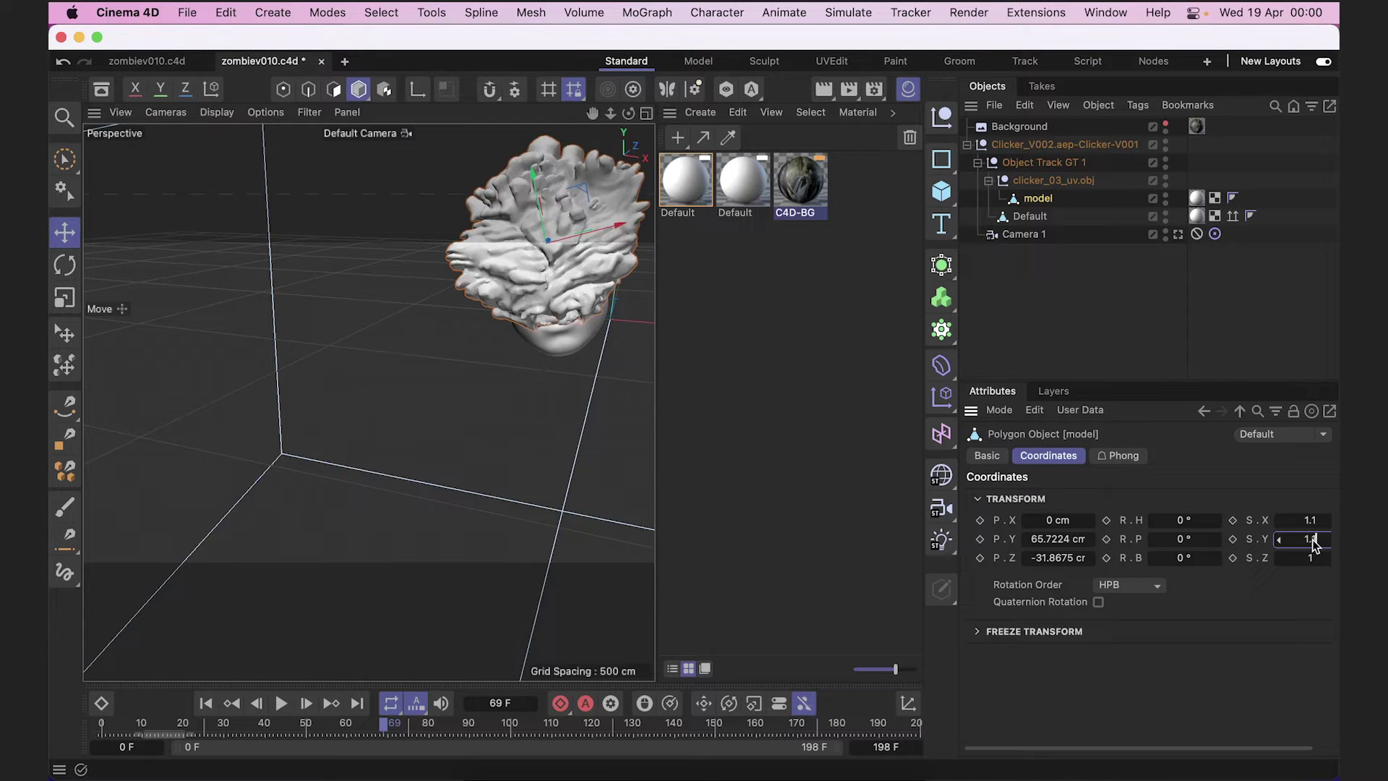
pyautogui.click(1310, 557)
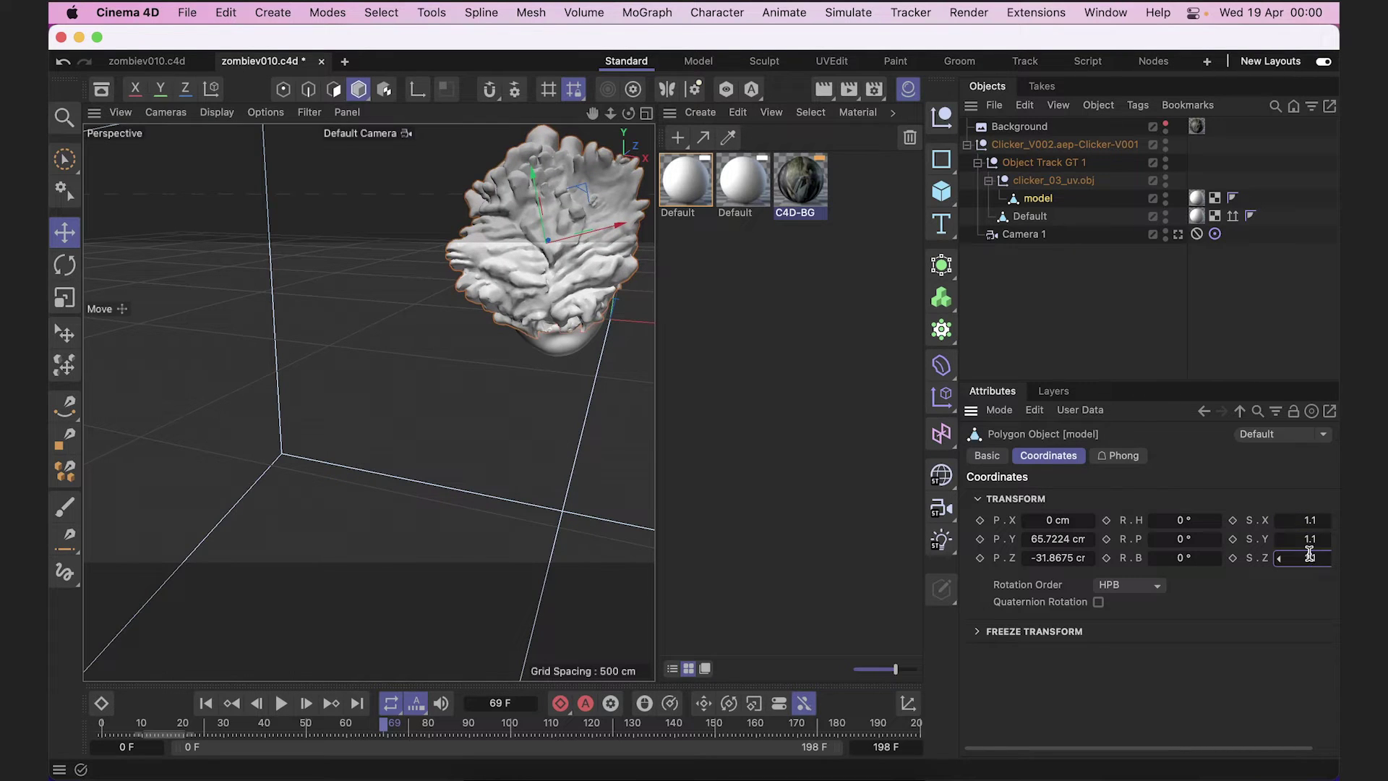
pyautogui.write('1.1')
pyautogui.press('Return')
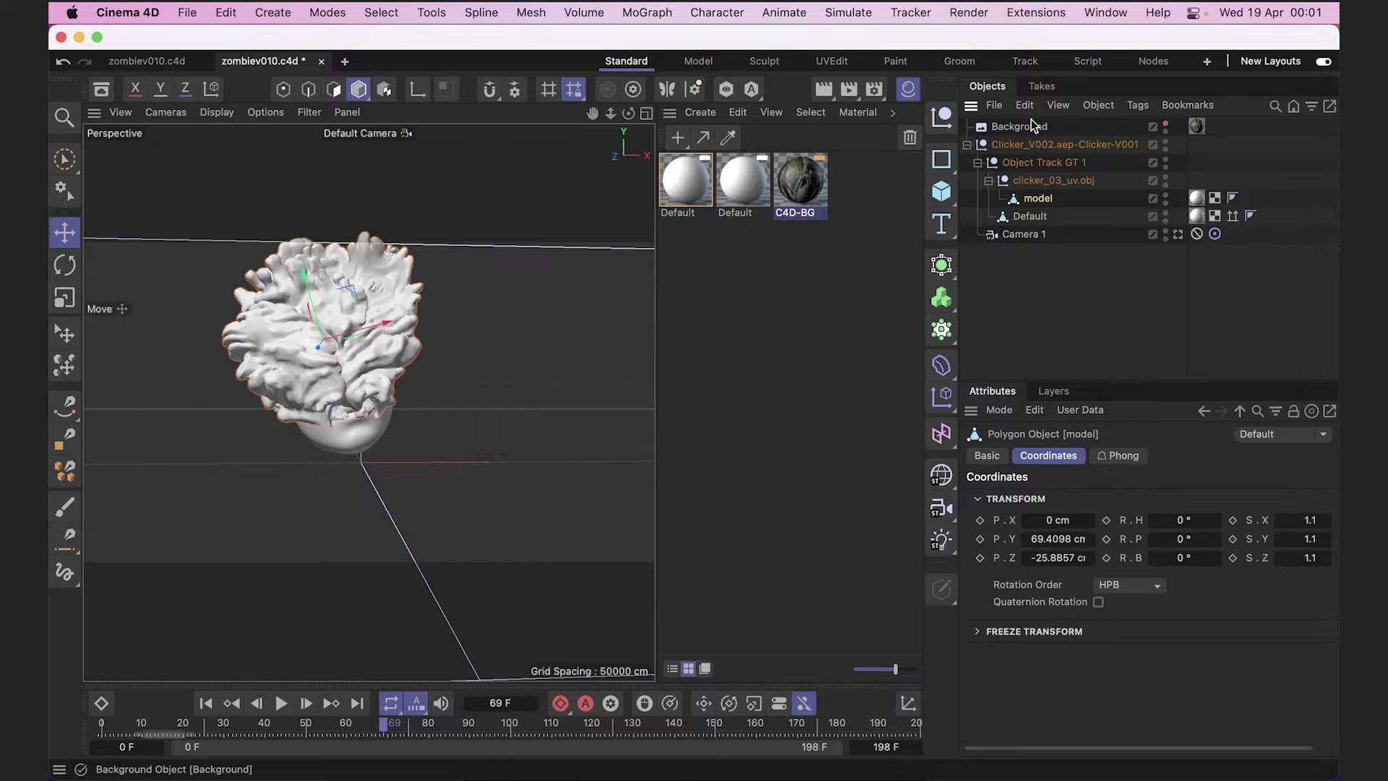
# Set the Background object's viewport visibility back to Default and look through Camera 1.
pyautogui.click(1033, 126)
pyautogui.click(987, 455)
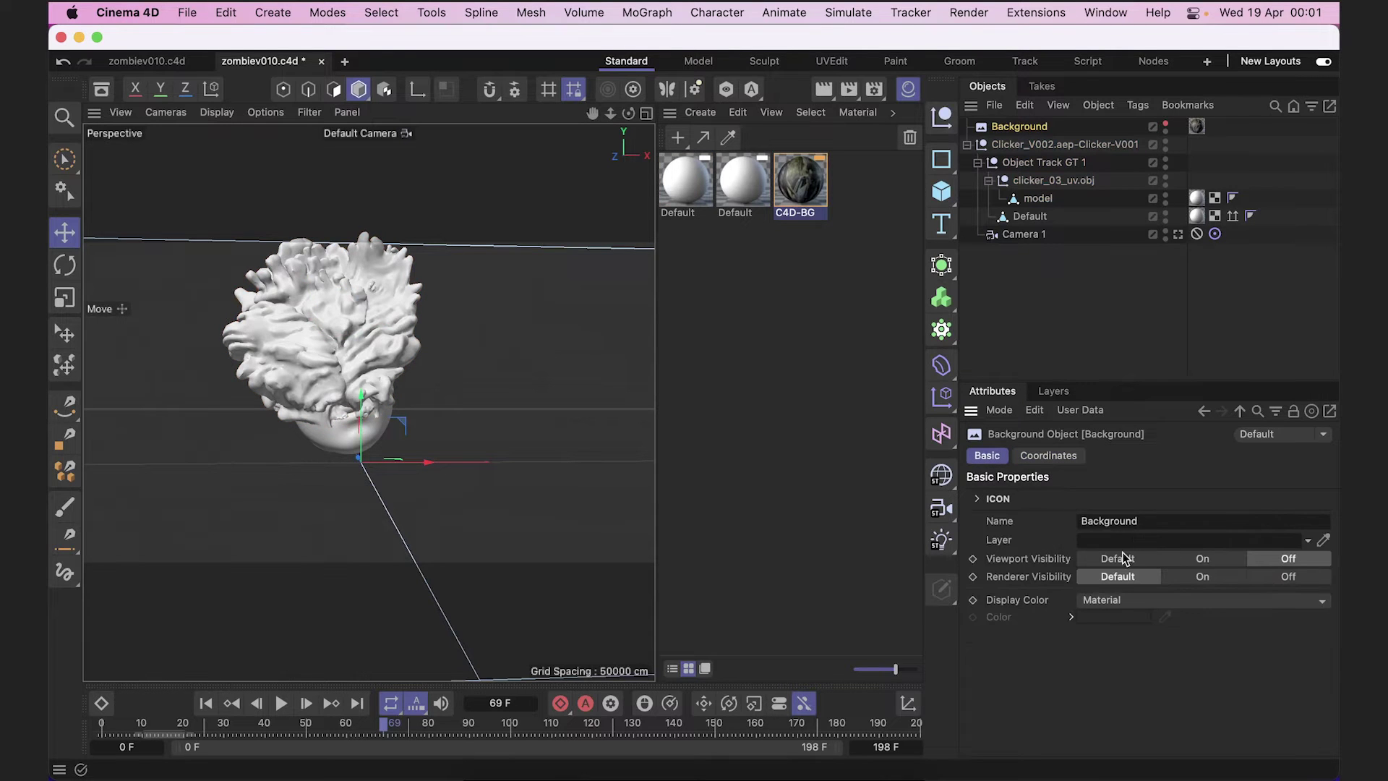
pyautogui.click(1119, 558)
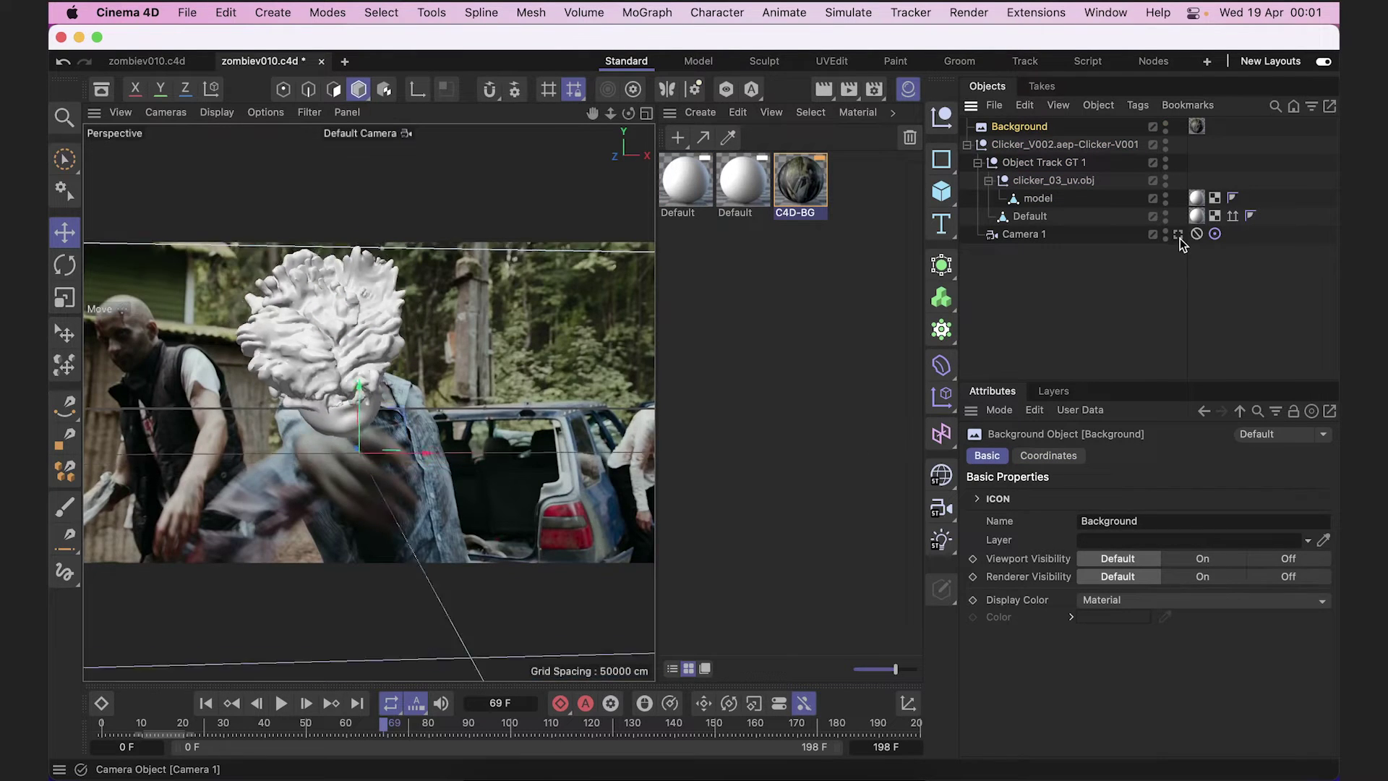
pyautogui.click(1178, 234)
# Play back the shot to check how the clicker follows the head, and park the timeline at frame 50.
pyautogui.click(280, 703)
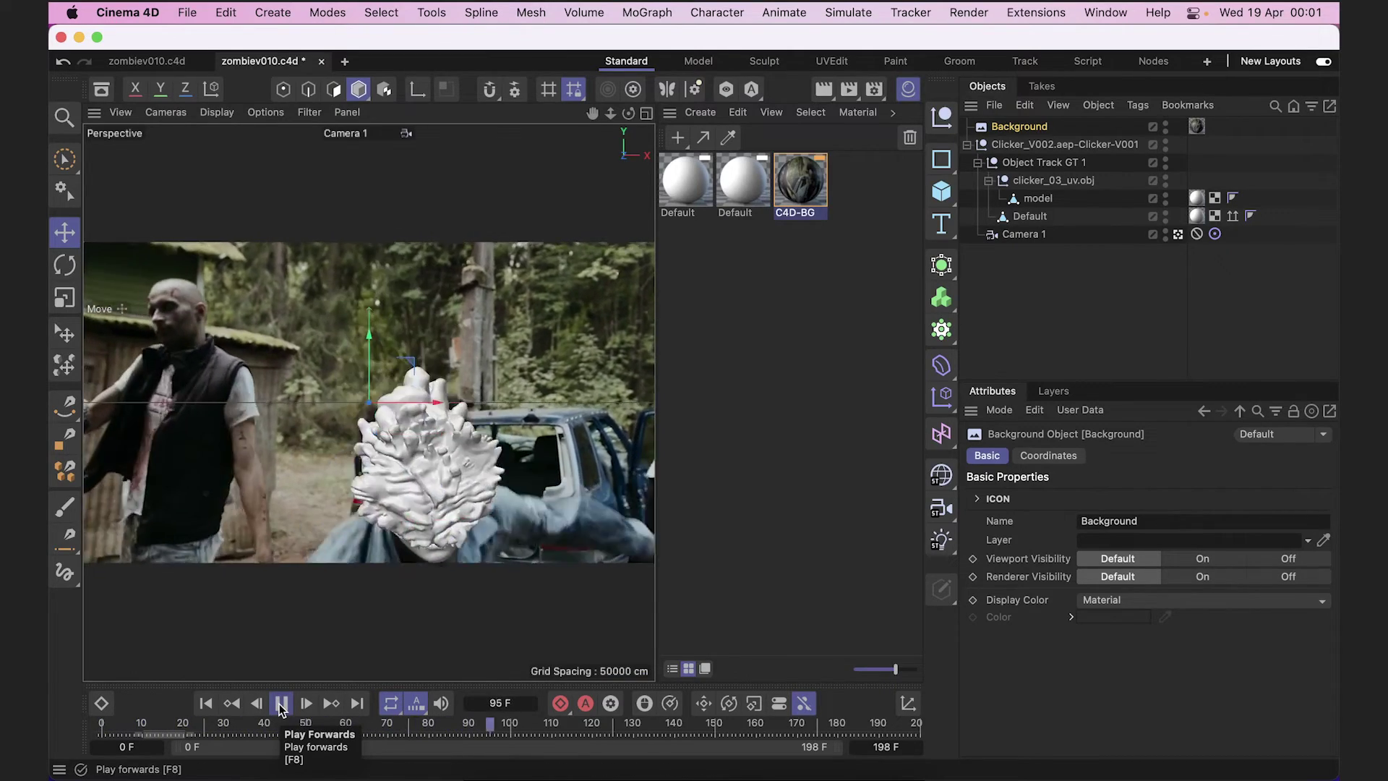
pyautogui.click(281, 705)
pyautogui.click(363, 725)
pyautogui.moveTo(364, 728); pyautogui.dragTo(305, 725)
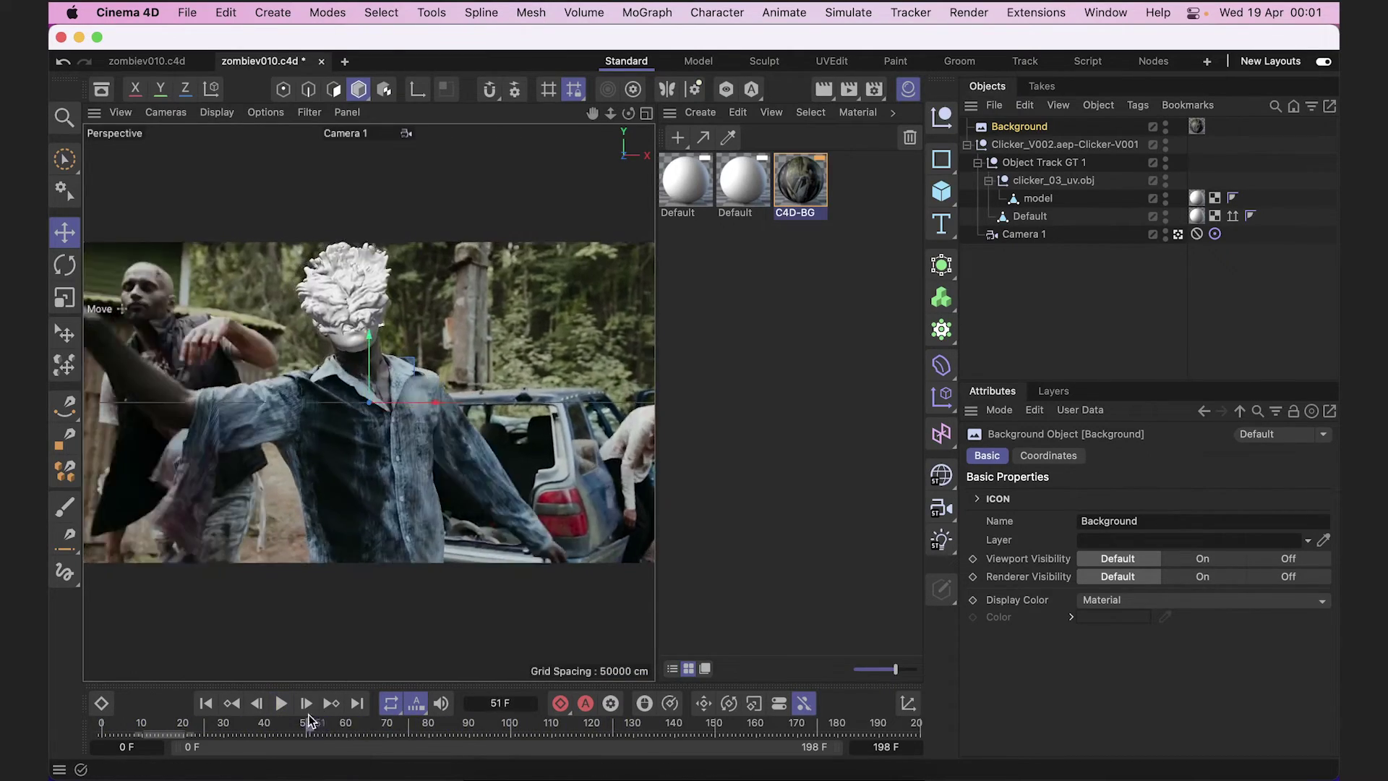
# Rotate the clicker's model mesh slightly to fit the man's head at frame 50.
pyautogui.click(344, 277)
pyautogui.press('r')
pyautogui.moveTo(344, 277); pyautogui.dragTo(345, 291)
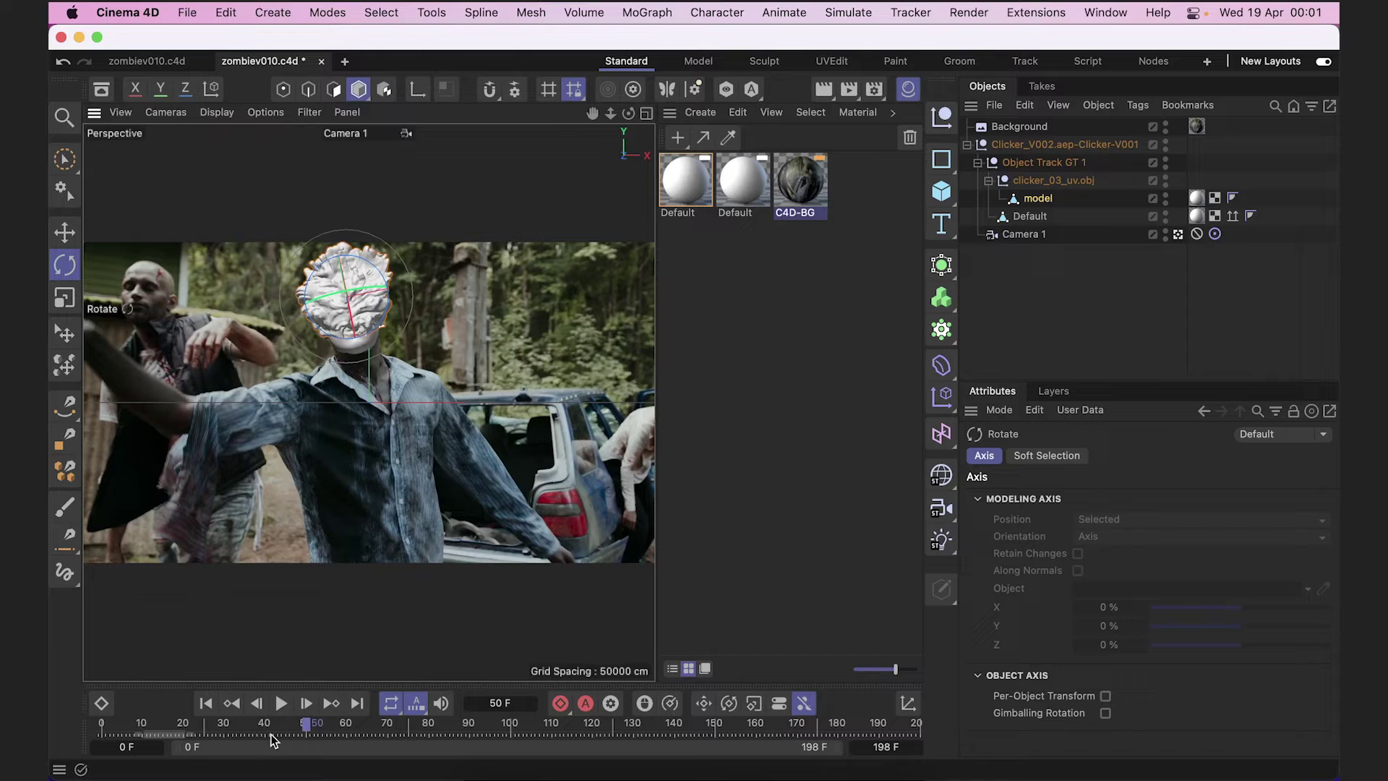
# Turn off both viewport and renderer visibility for the Default head mesh under Object Track GT 1.
pyautogui.click(1019, 219)
pyautogui.click(1289, 559)
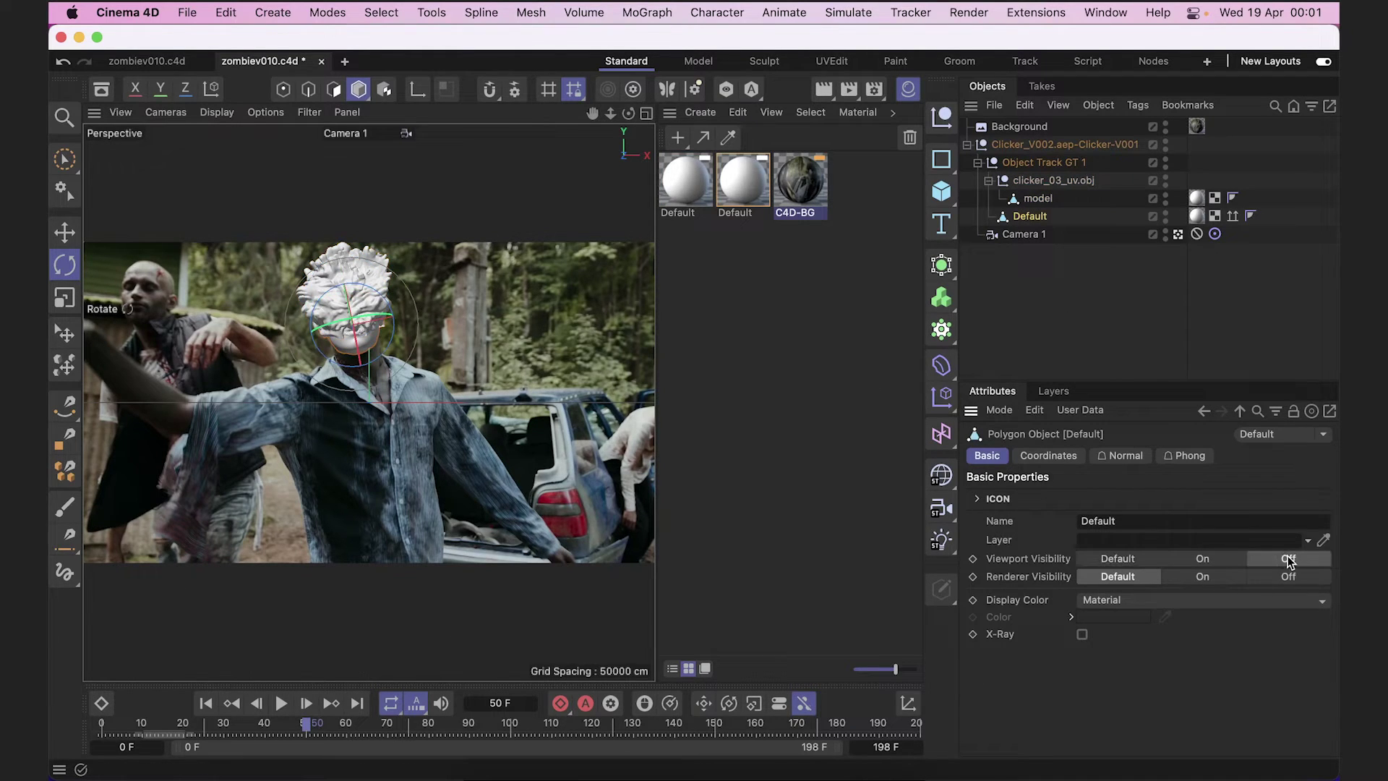
pyautogui.click(1288, 576)
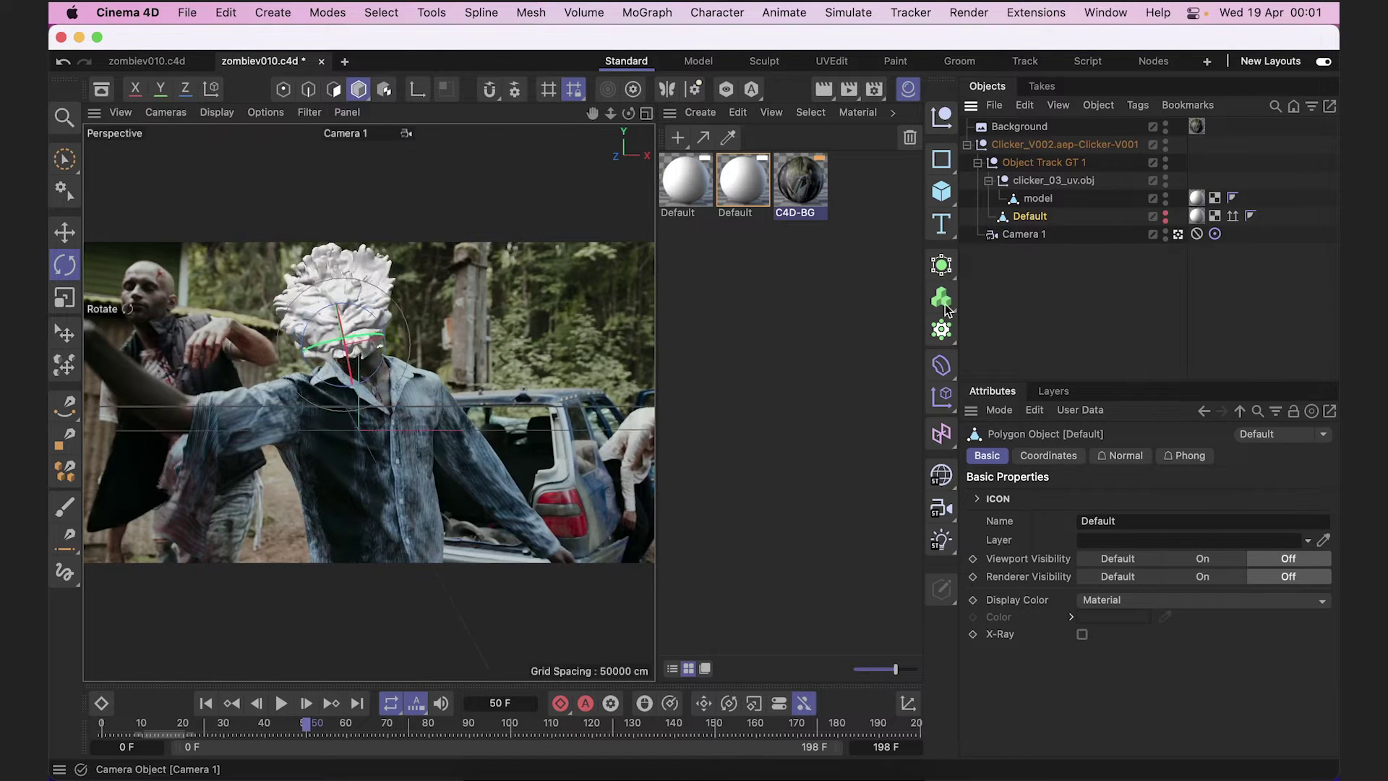
# Add a Display tag to clicker_03_uv.obj, move it onto the model mesh, and enable its Backface Culling option.
pyautogui.scroll(5, 408, 427)
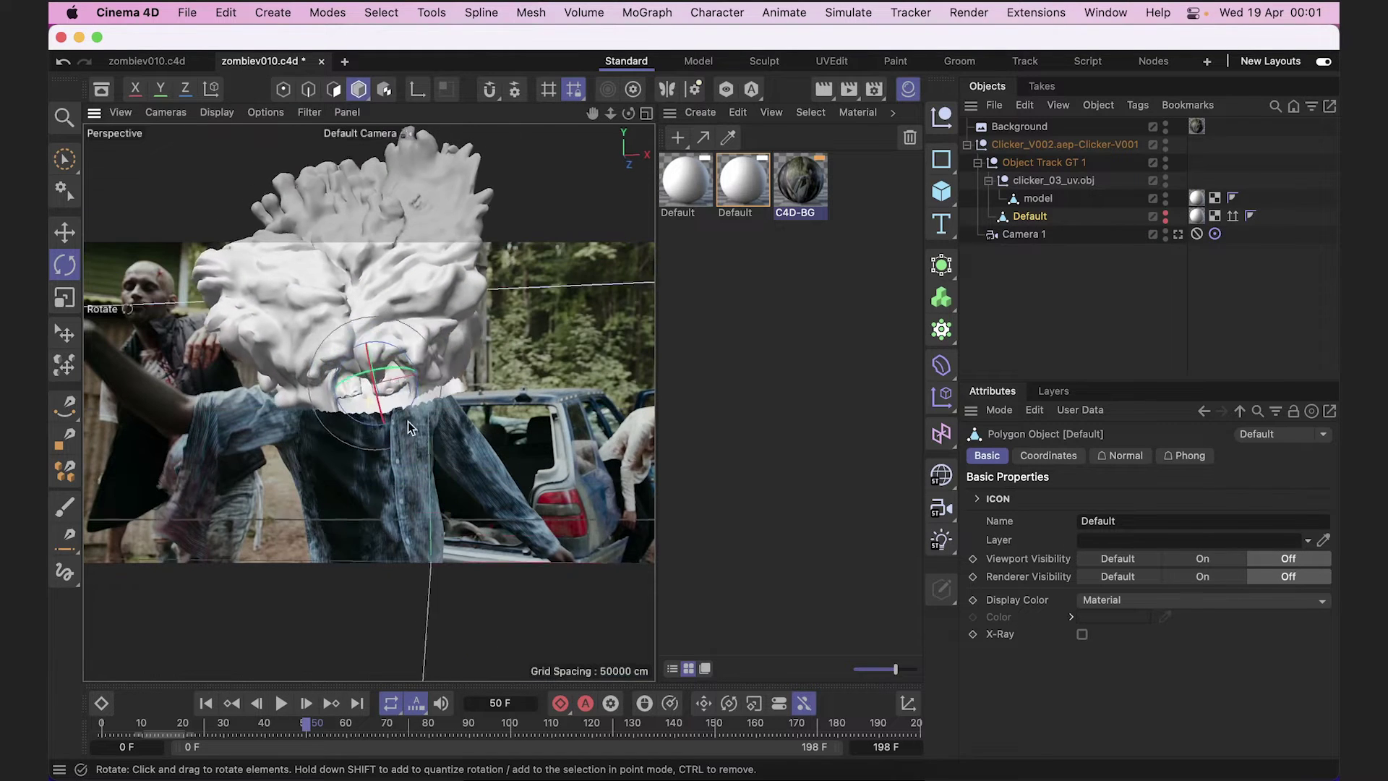
pyautogui.scroll(-1, 408, 420)
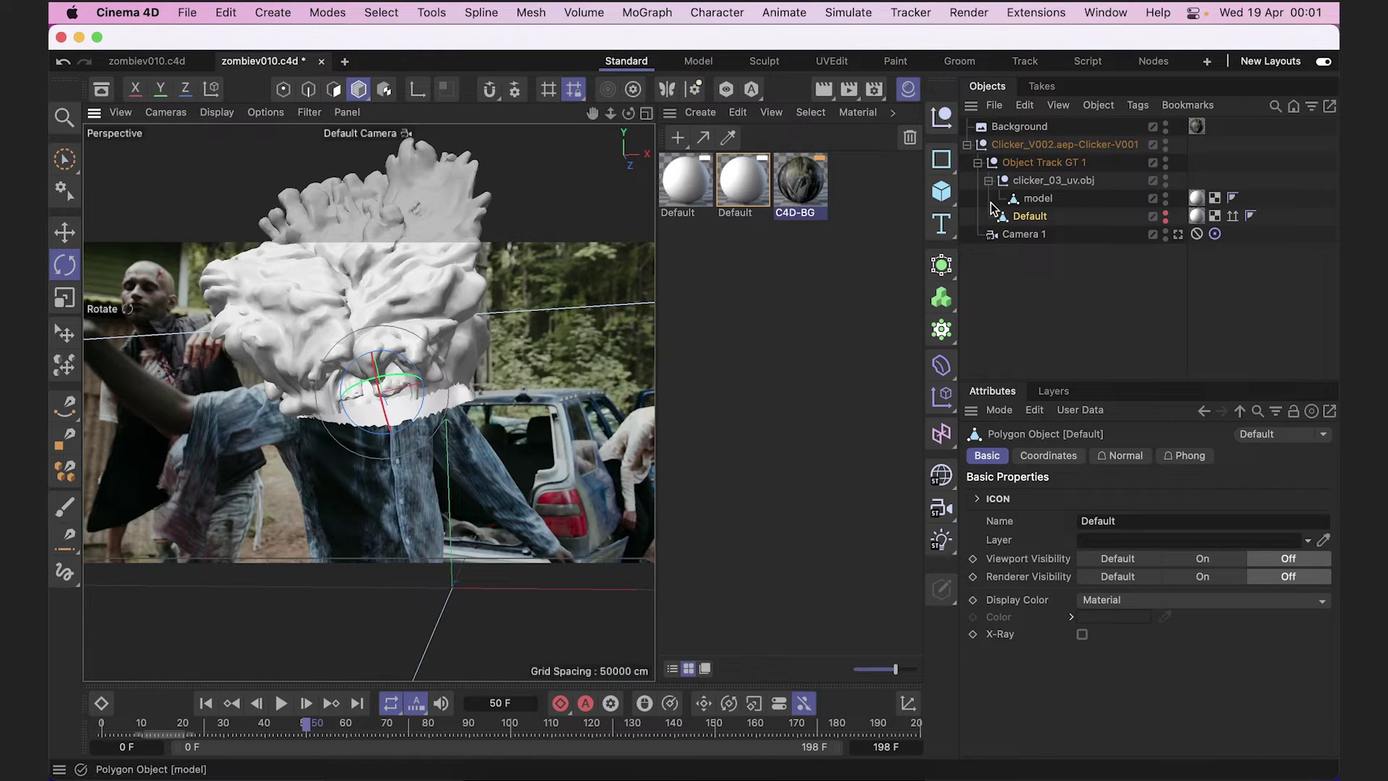
pyautogui.click(1070, 182)
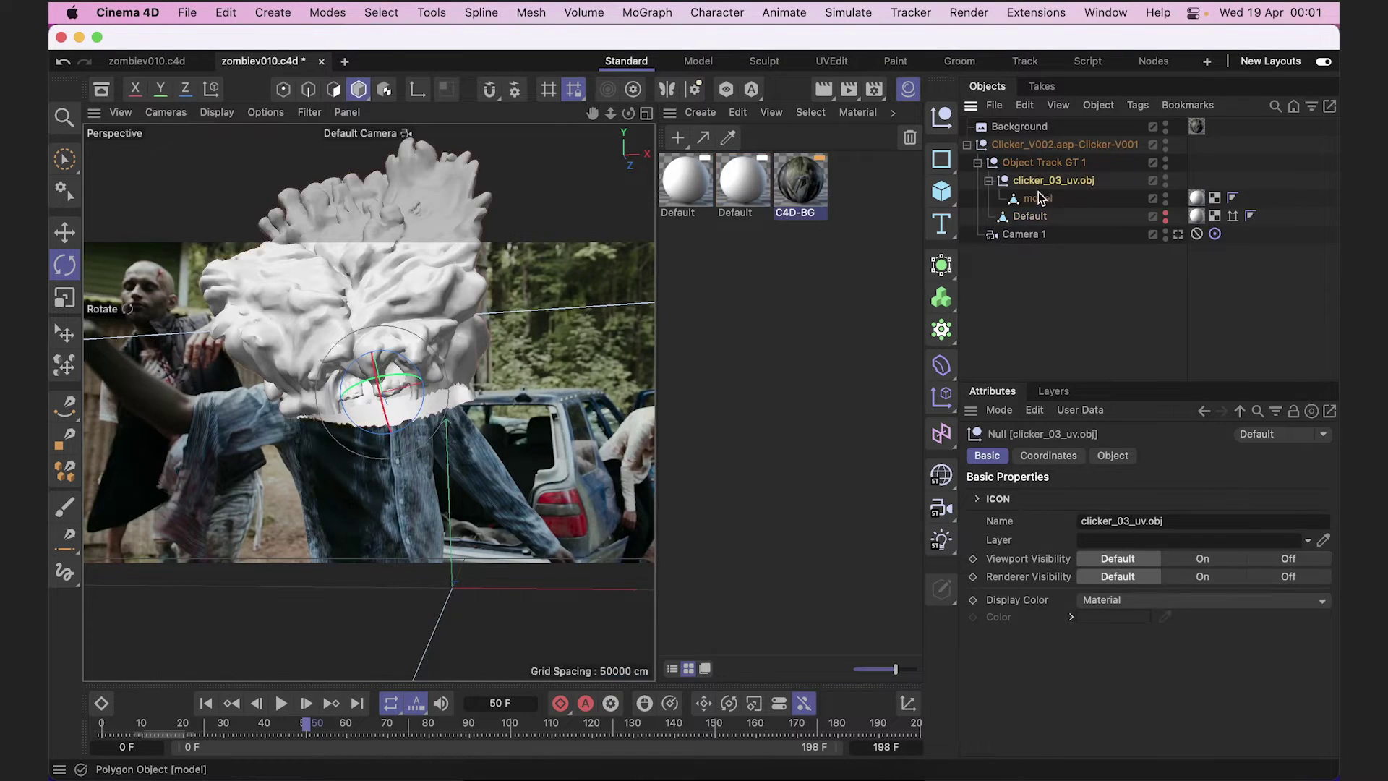
pyautogui.rightClick(1046, 185)
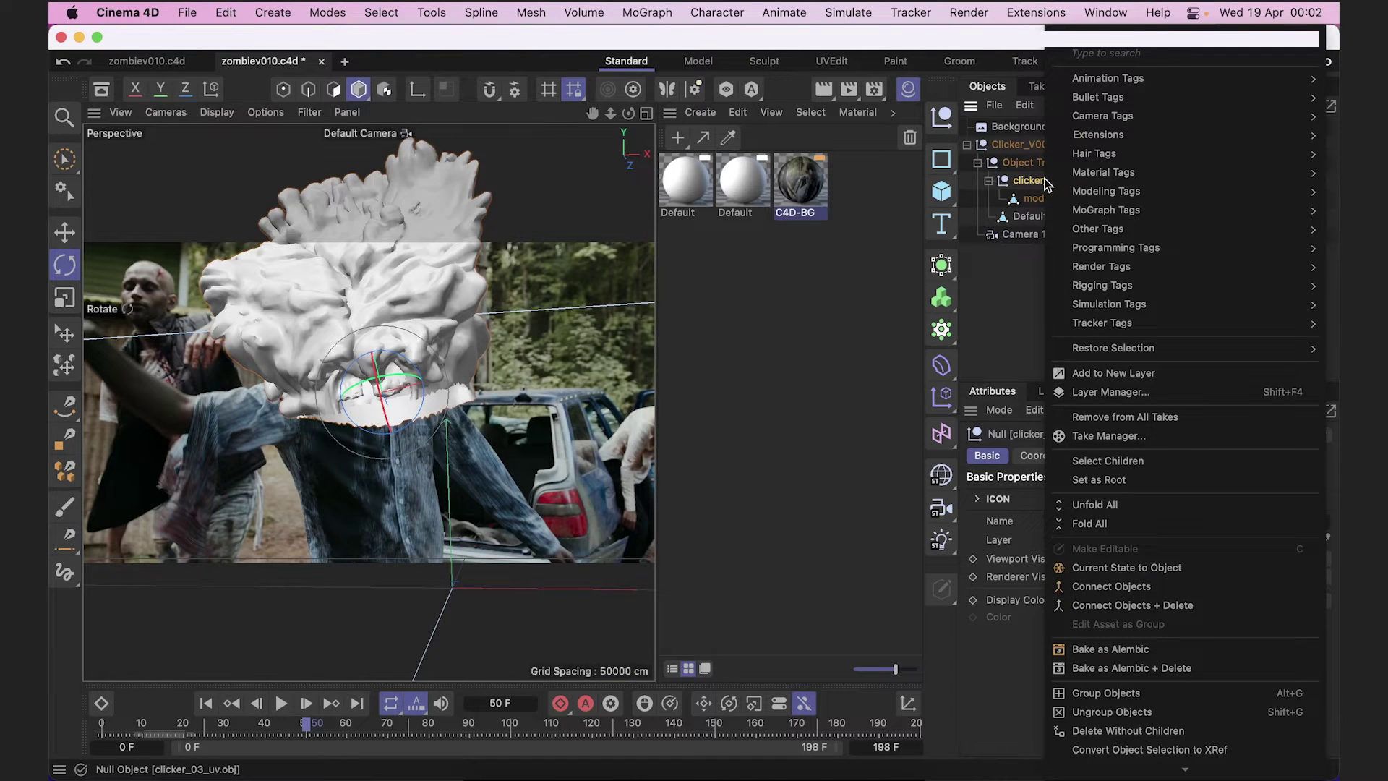
pyautogui.moveTo(1084, 267)
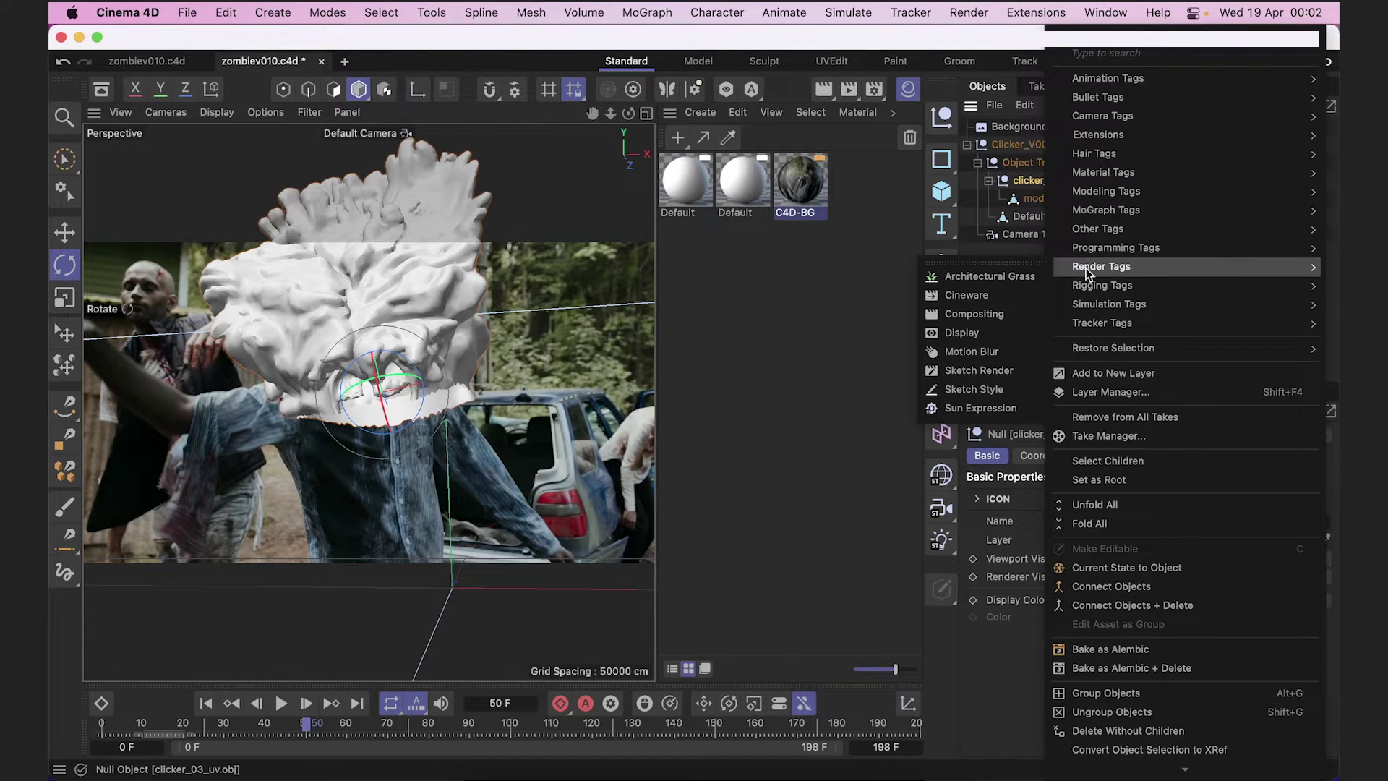
pyautogui.click(963, 334)
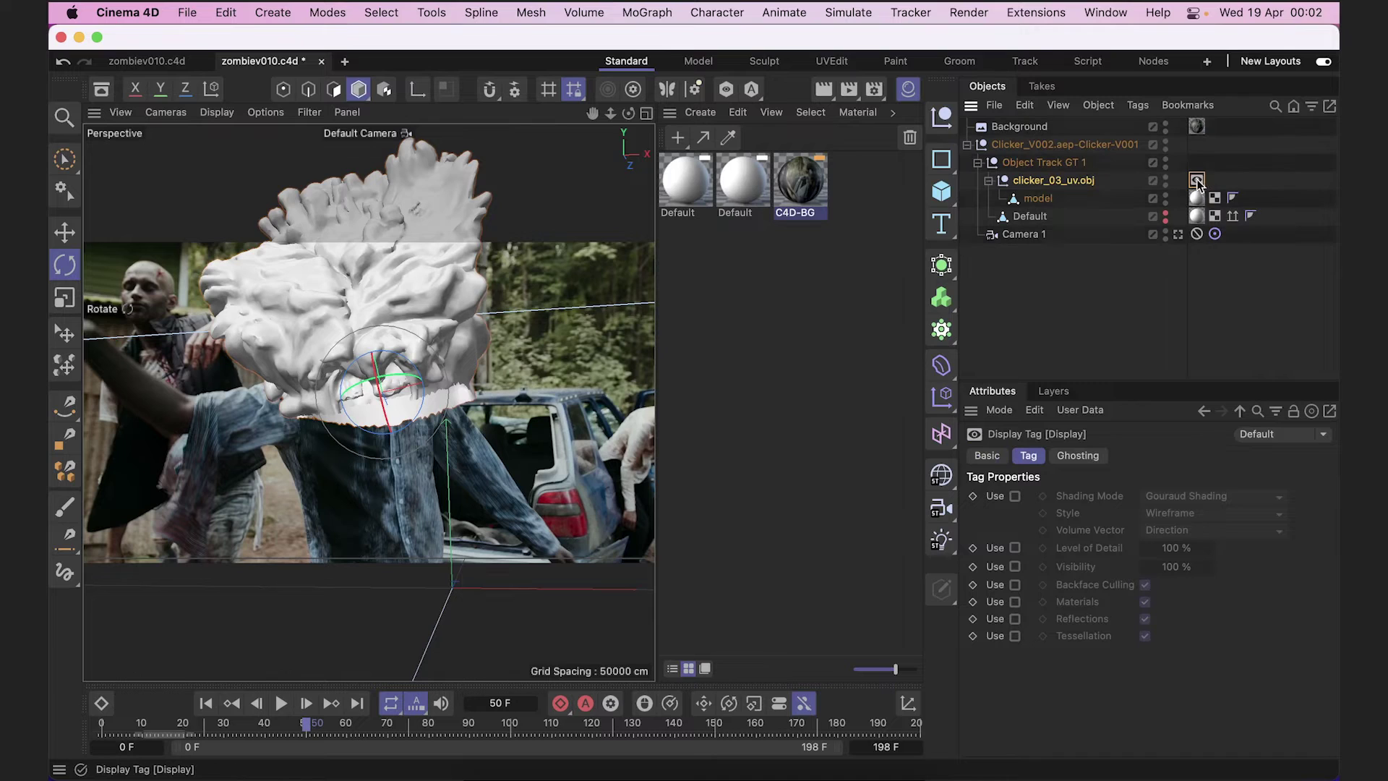
pyautogui.moveTo(1195, 179); pyautogui.dragTo(1214, 198)
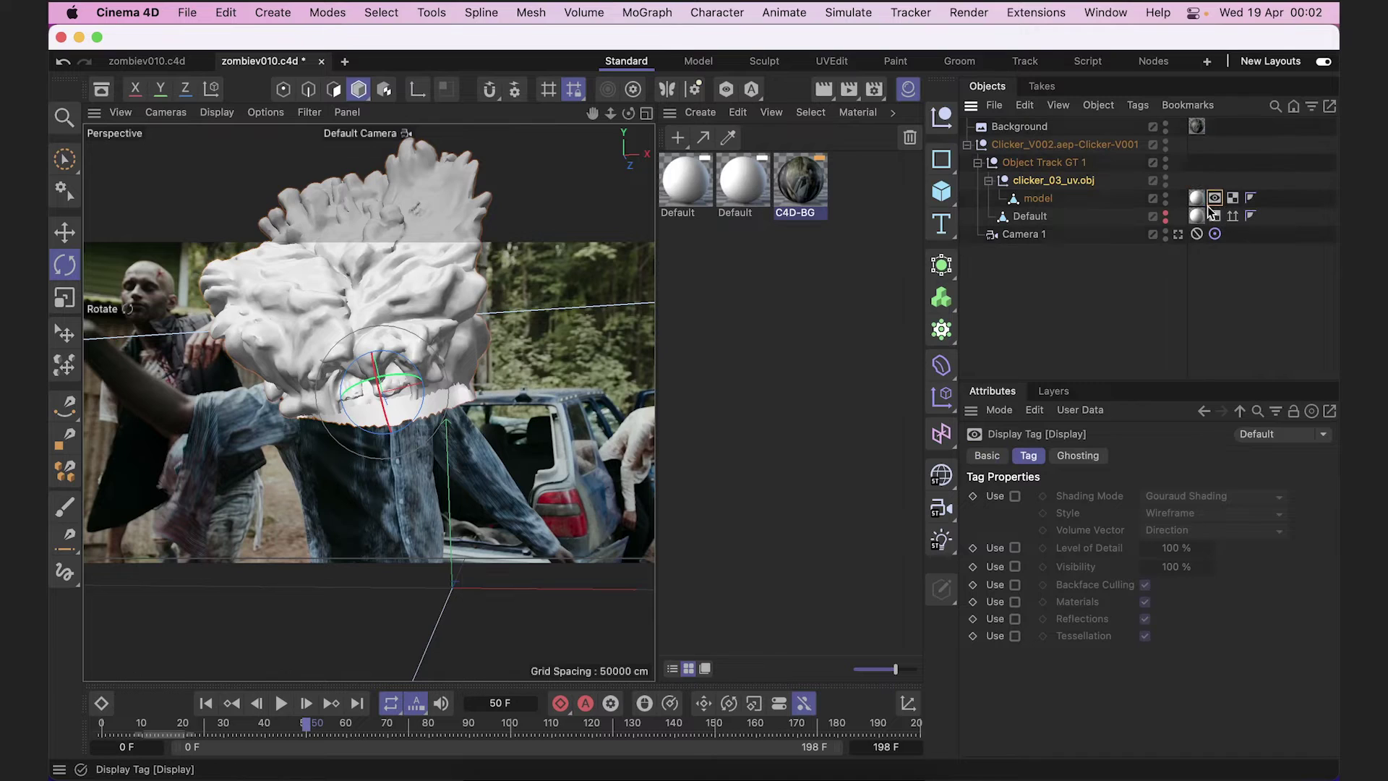
pyautogui.click(1015, 585)
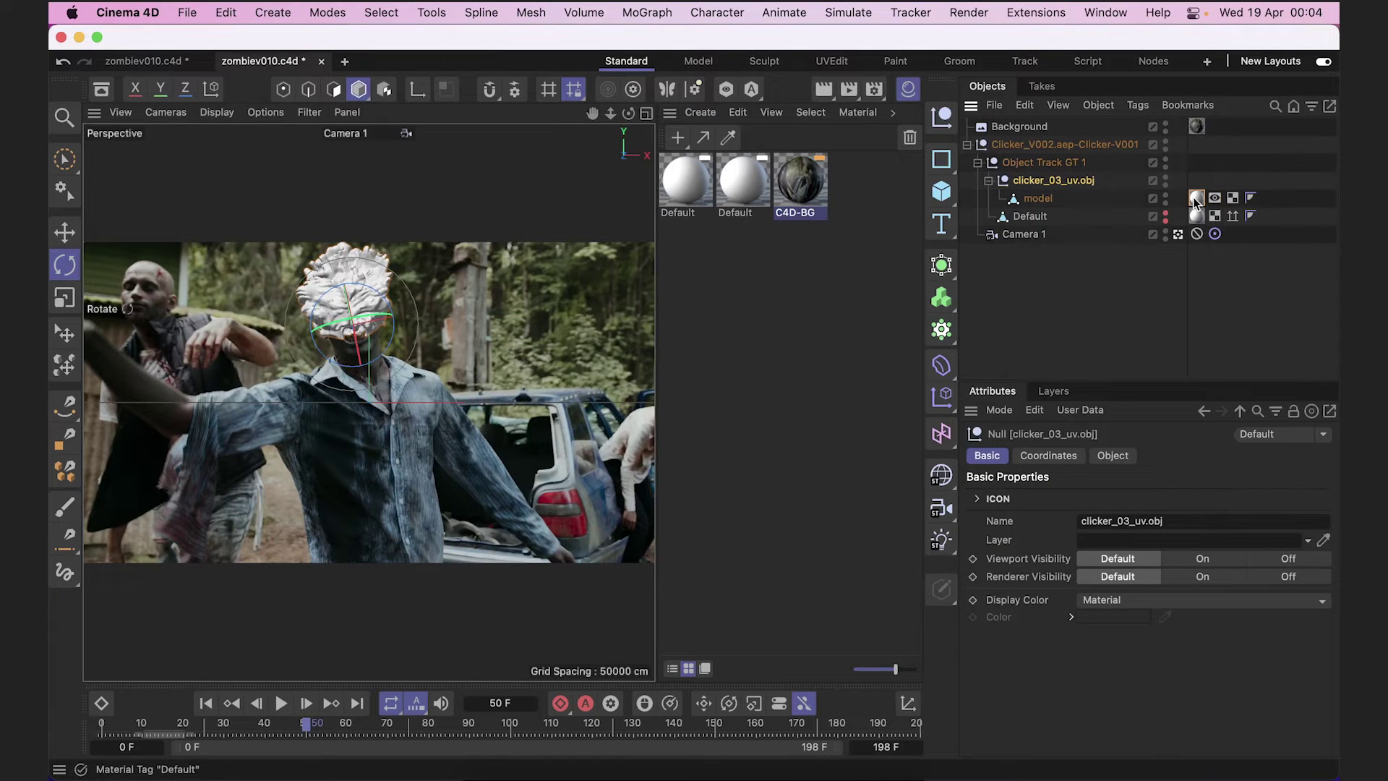
# Remove the Default material tag from the model mesh and delete that Default material from the scene.
pyautogui.click(1197, 198)
pyautogui.press('Delete')
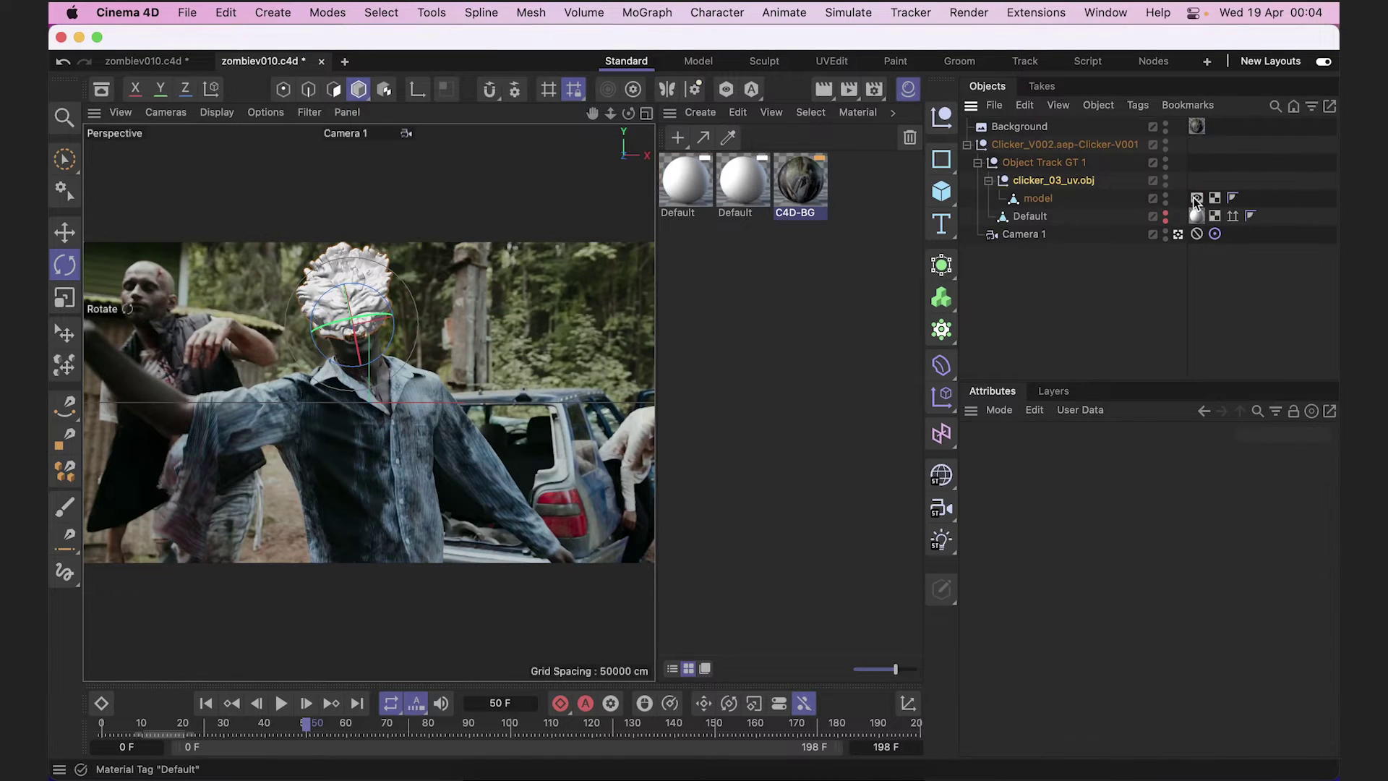
pyautogui.click(691, 190)
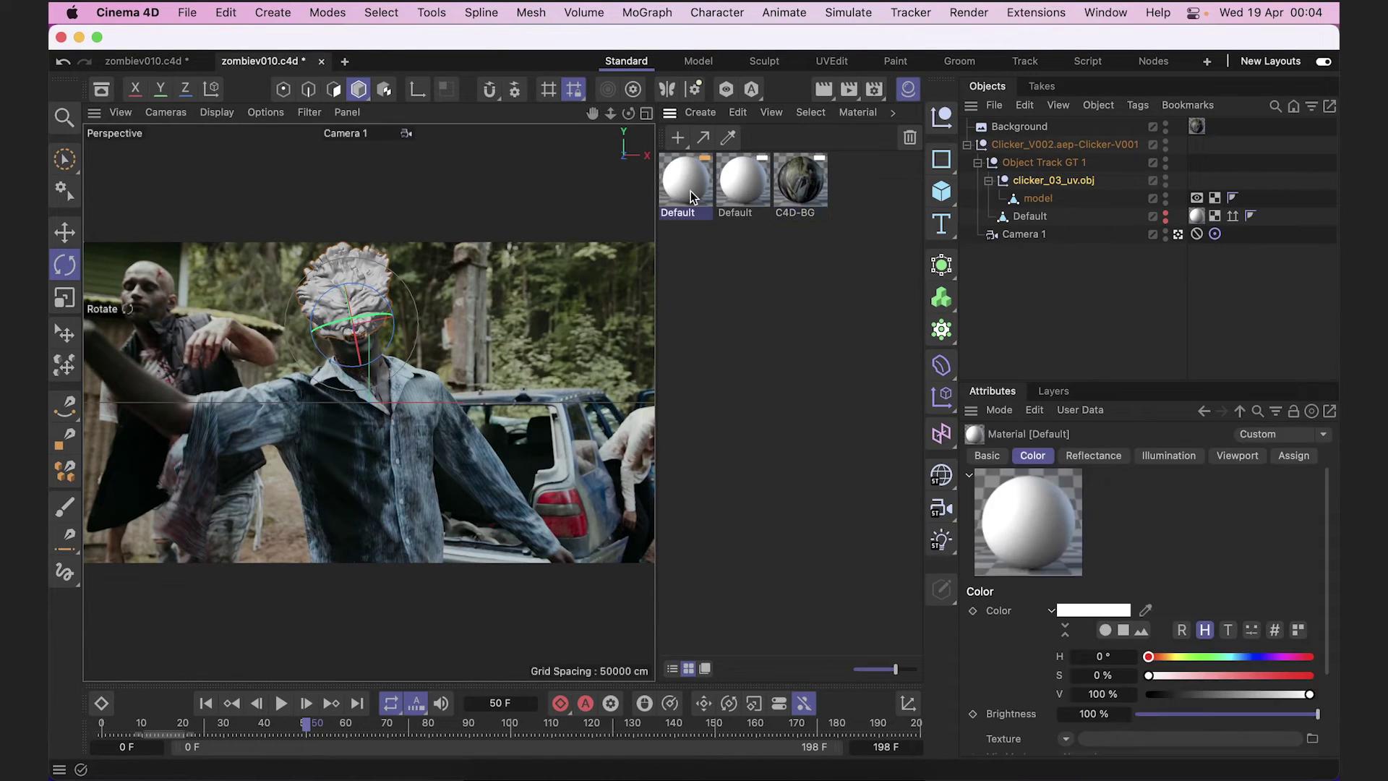
pyautogui.press('Delete')
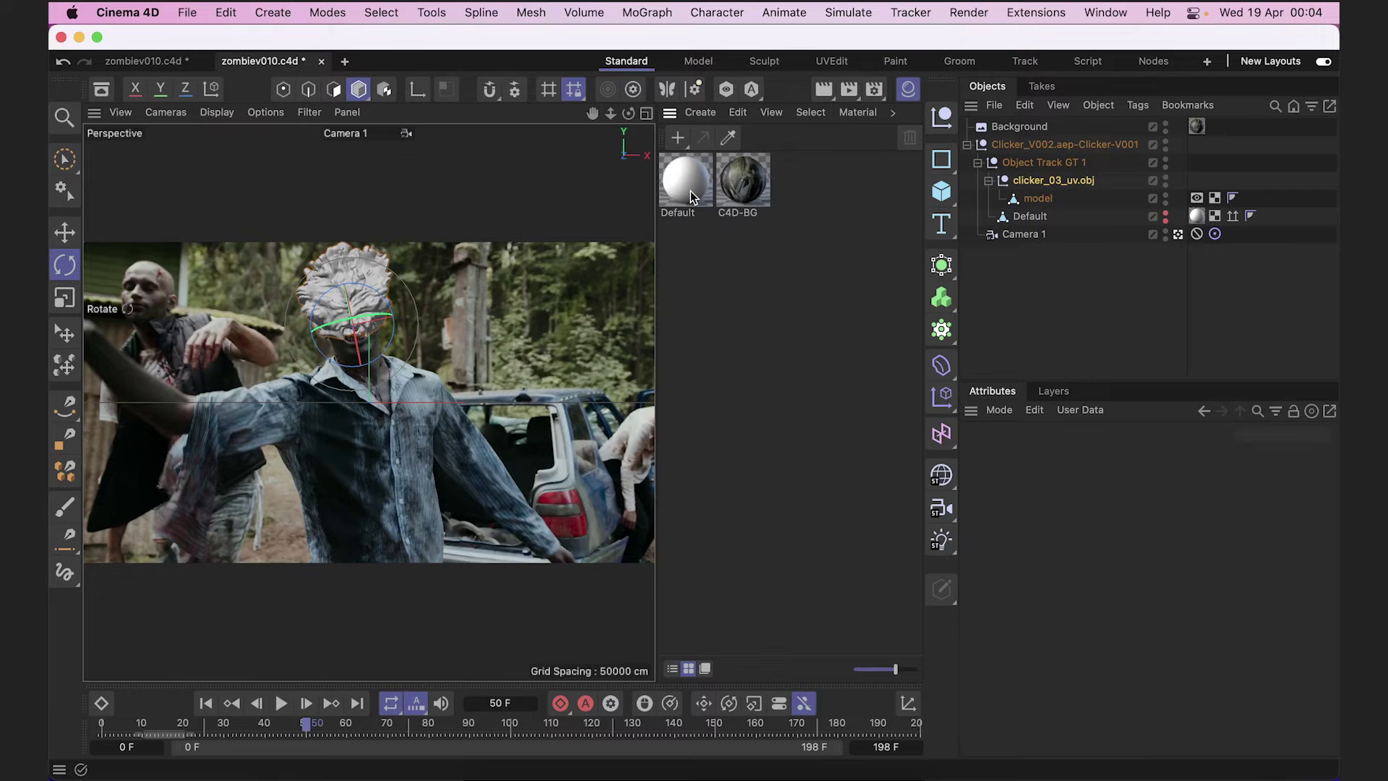
# Create a new material and load baked texture.png from the tex folder as its Color texture.
pyautogui.click(679, 138)
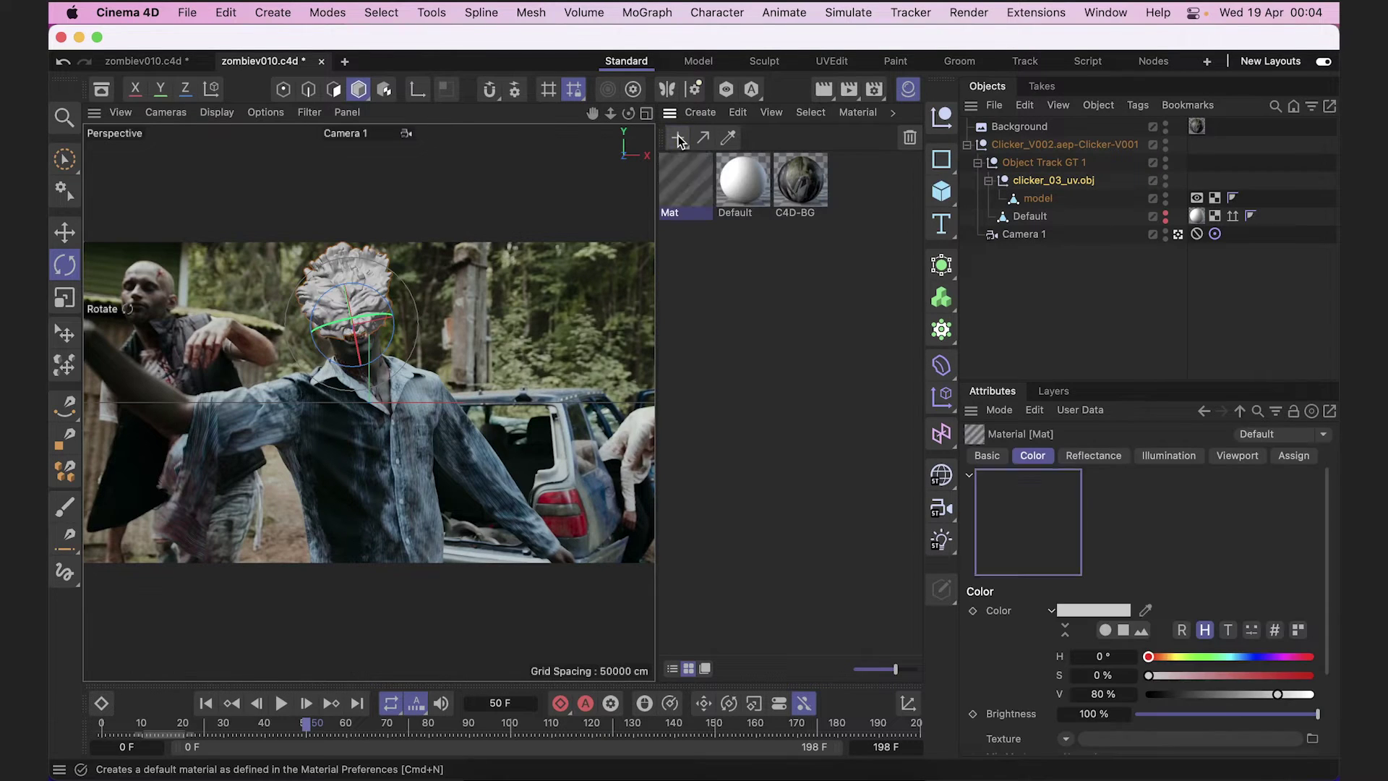
pyautogui.doubleClick(683, 186)
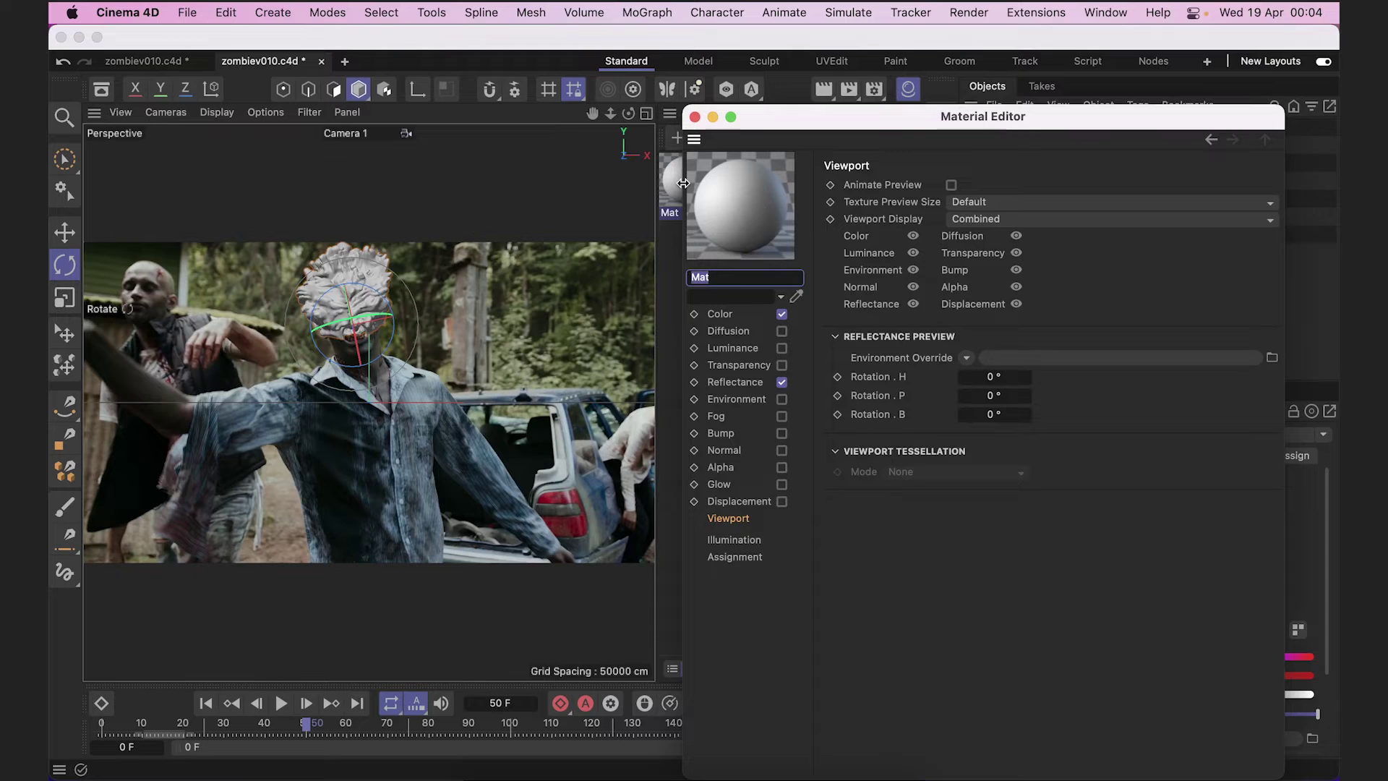
pyautogui.click(722, 313)
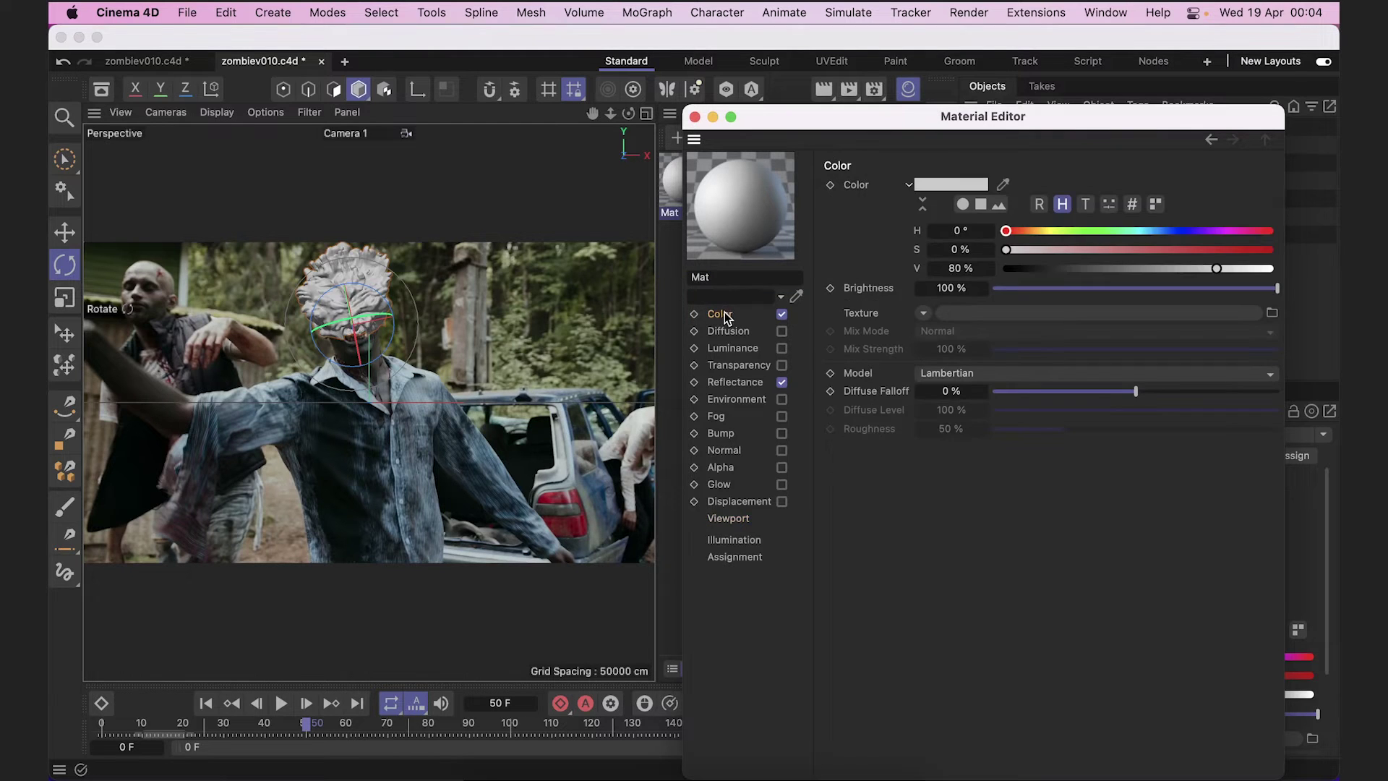
pyautogui.click(973, 312)
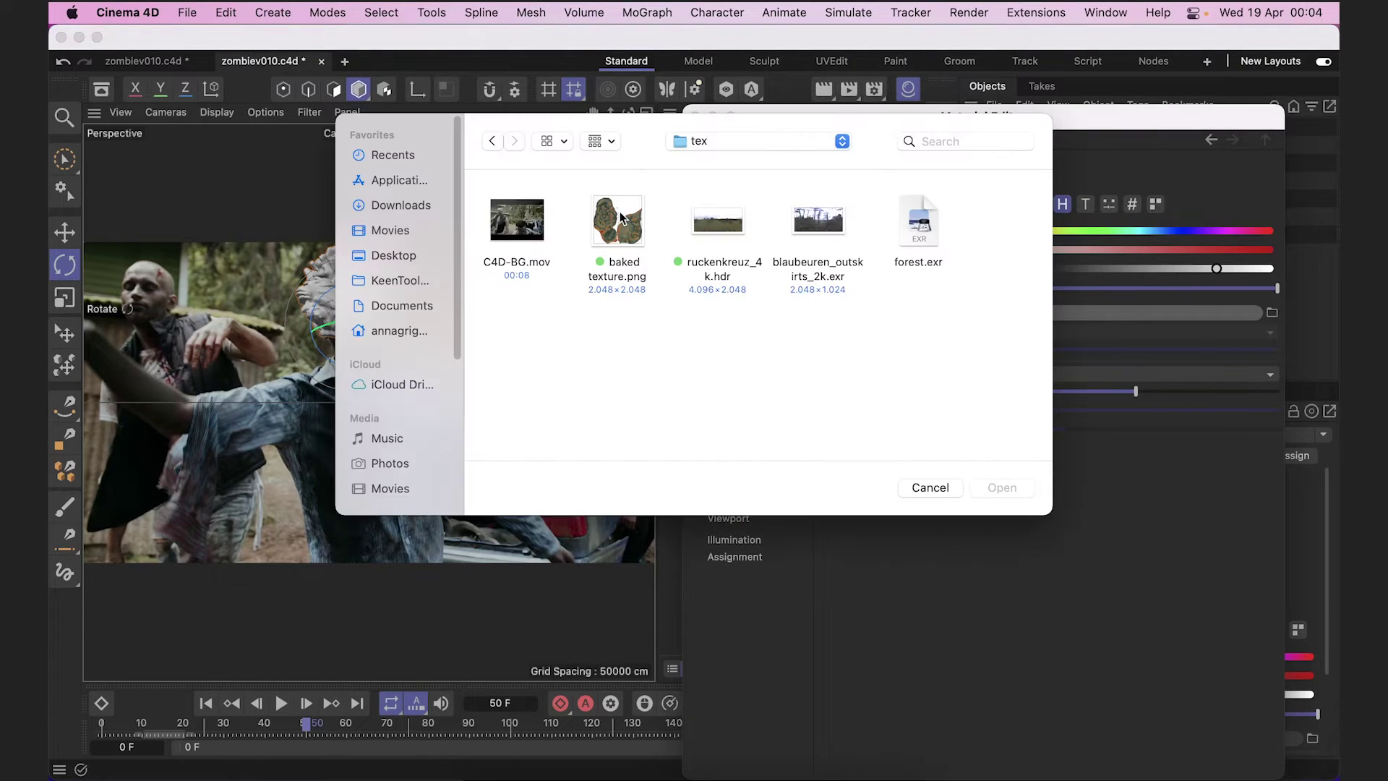
pyautogui.click(621, 217)
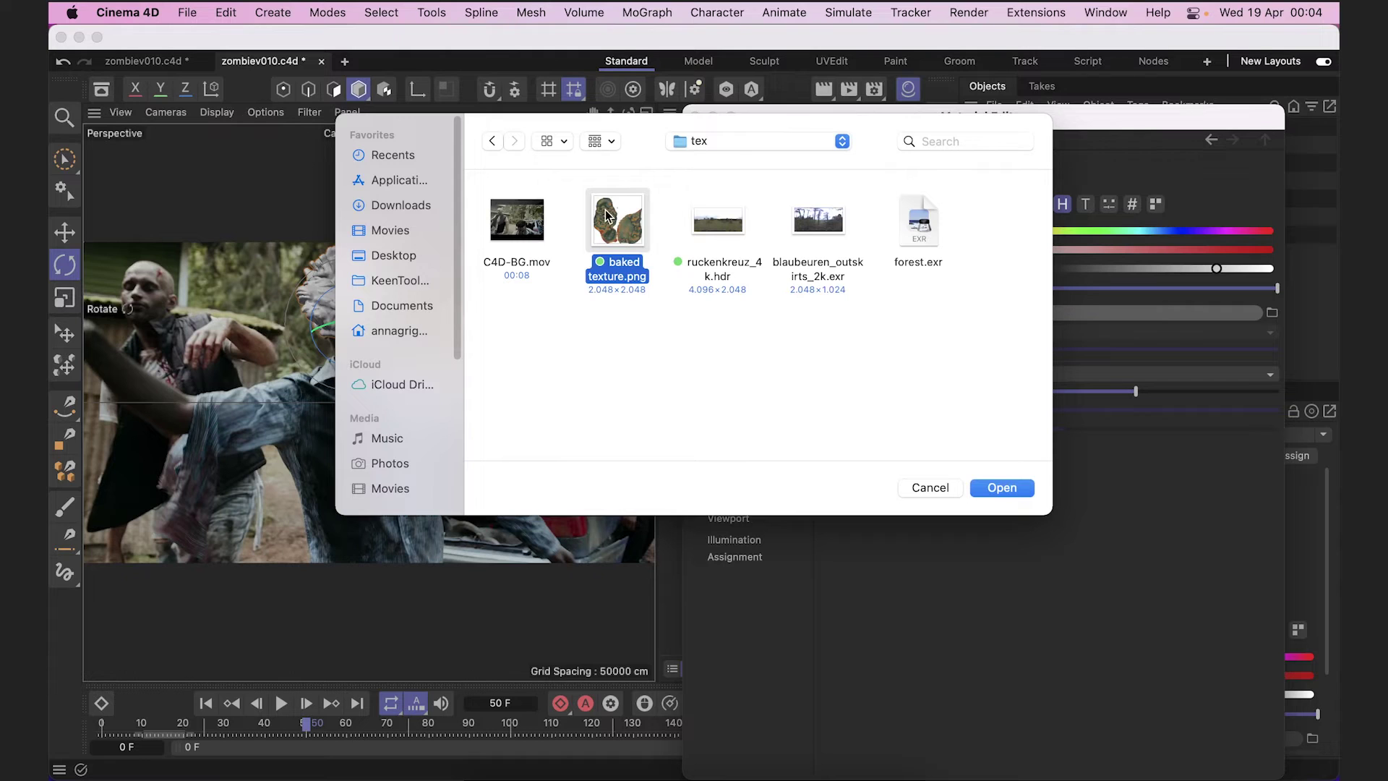
pyautogui.click(993, 489)
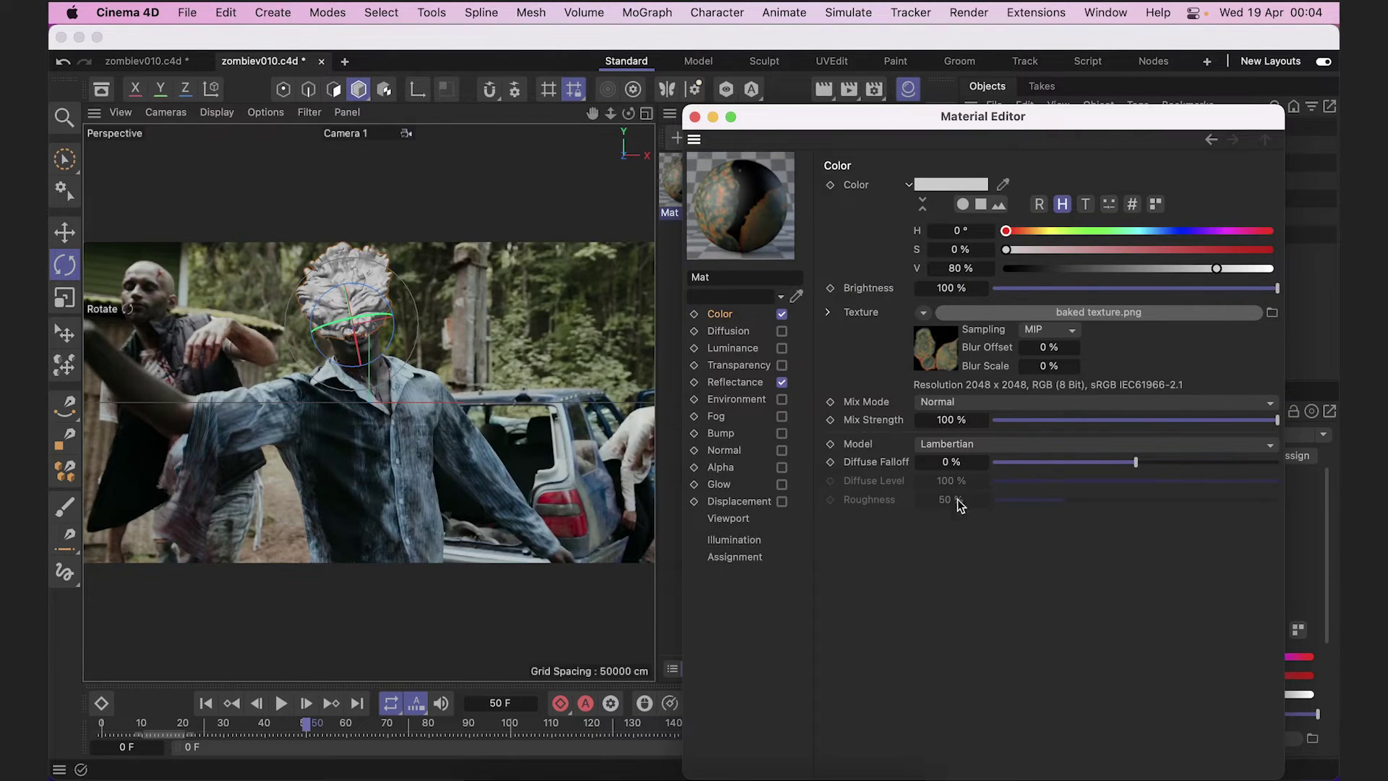
pyautogui.click(695, 117)
# Apply the Mat material to the clicker's model mesh and play back the shot.
pyautogui.moveTo(939, 205); pyautogui.dragTo(1060, 197)
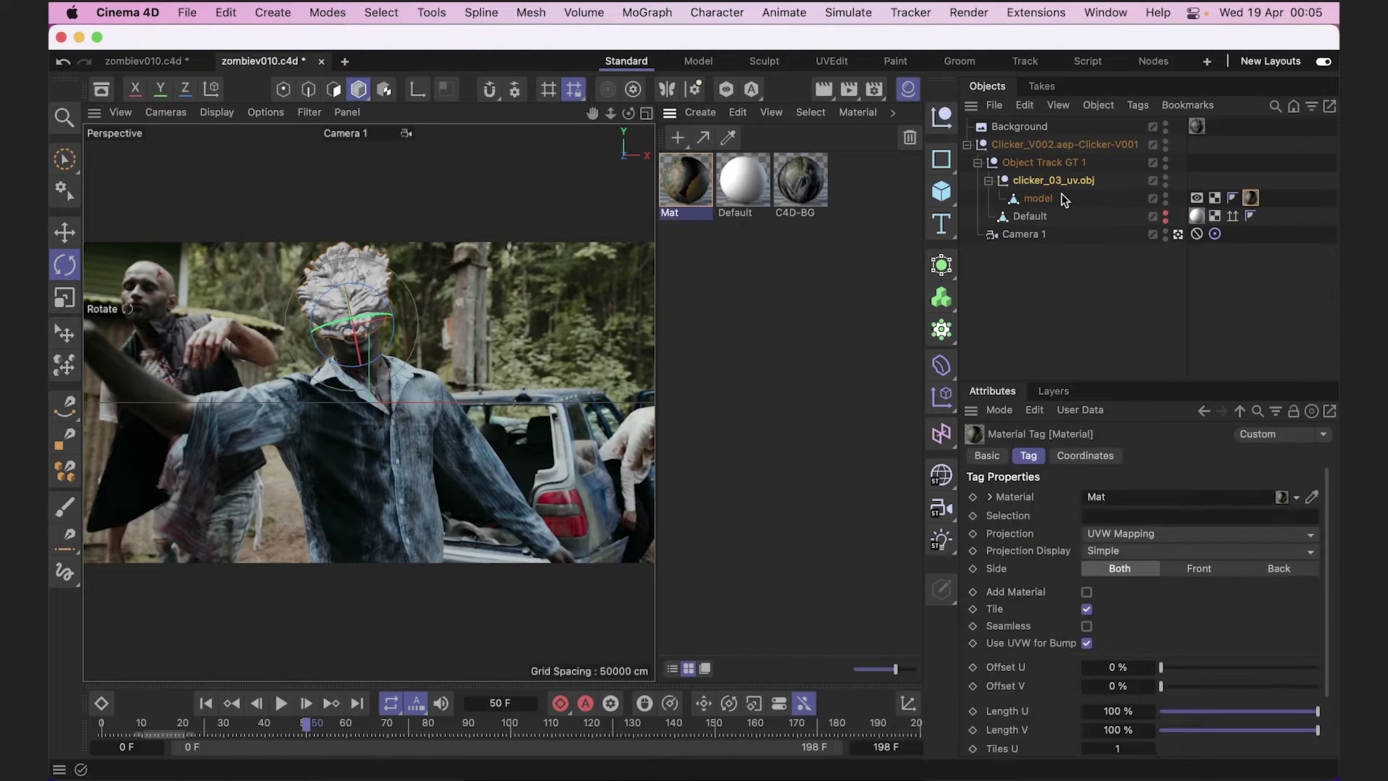
pyautogui.press('e')
pyautogui.click(281, 703)
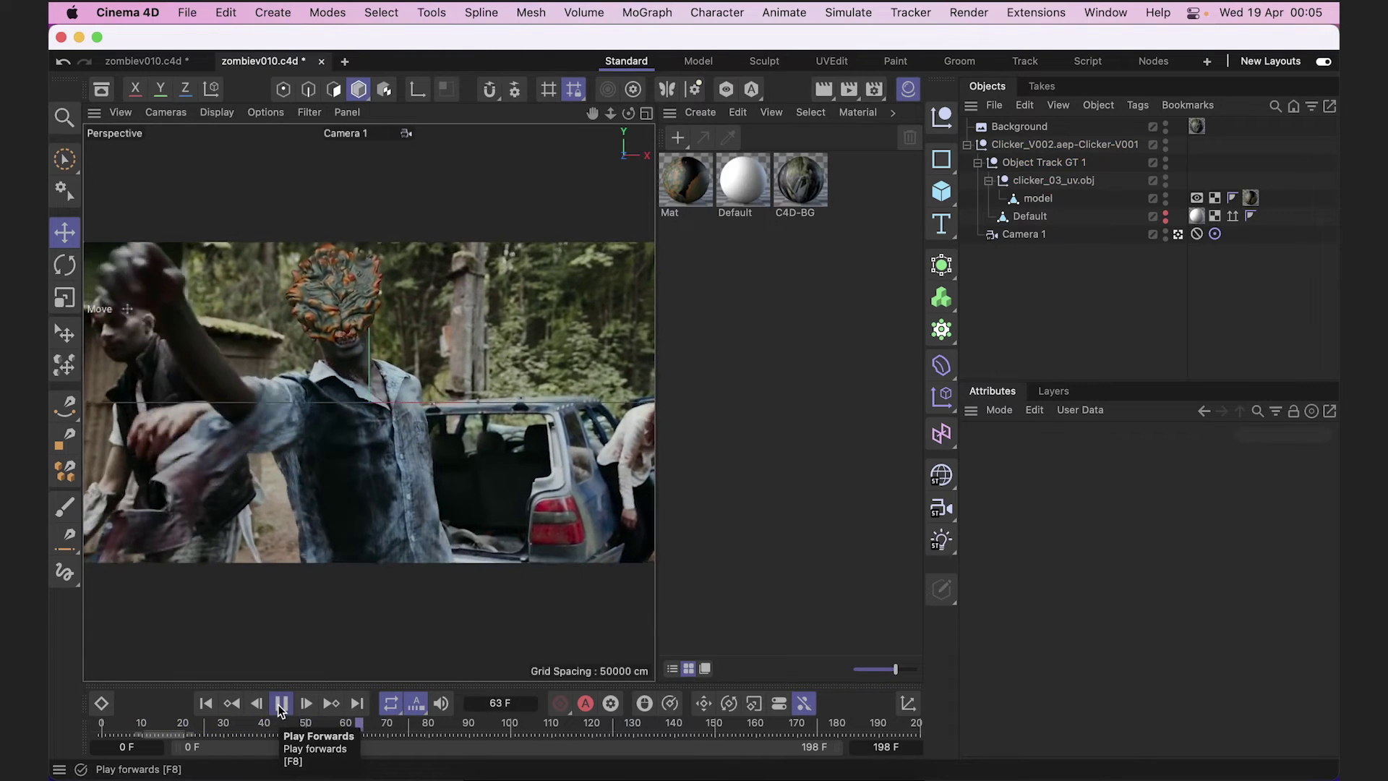
# Stop playback and scrub between frames 30 and 62 to check the textured Clicker head against the footage.
pyautogui.click(281, 702)
pyautogui.moveTo(363, 722); pyautogui.dragTo(224, 722)
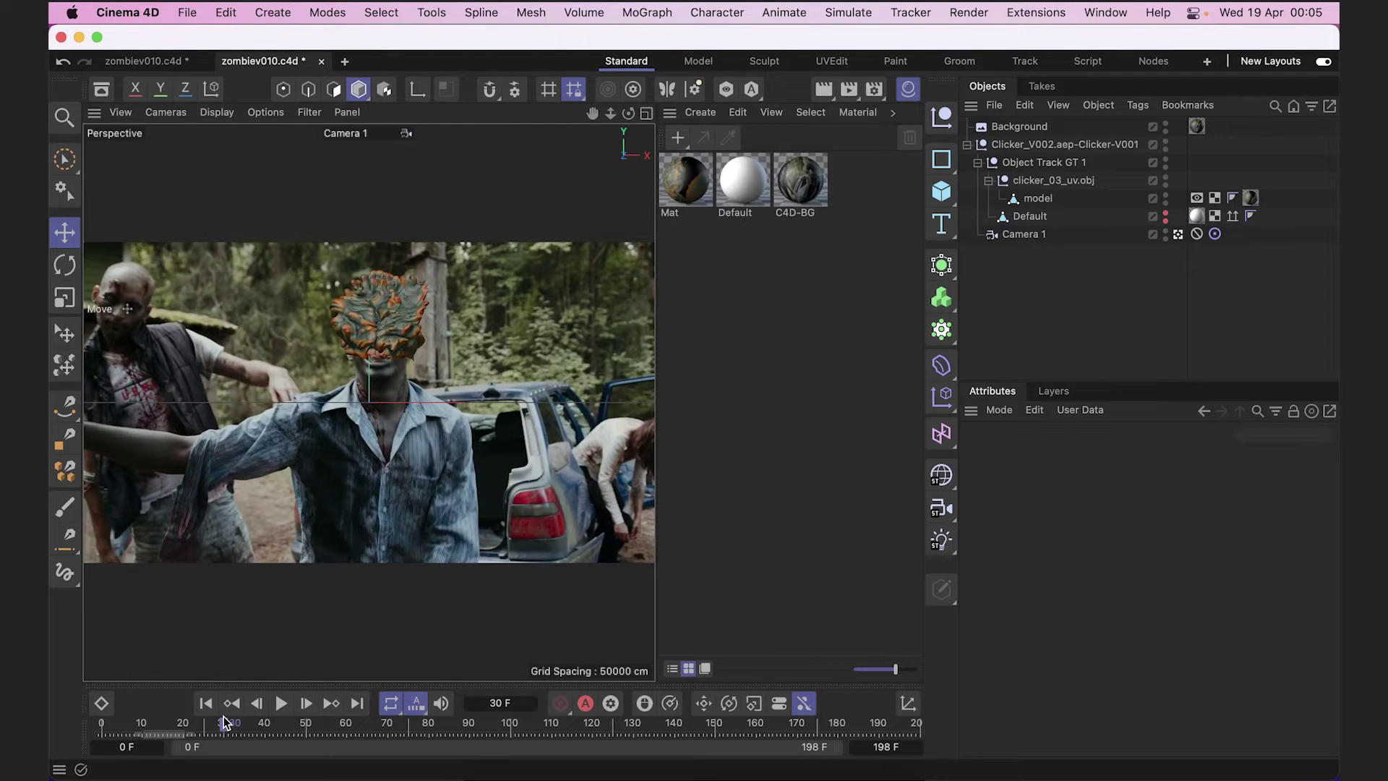
pyautogui.moveTo(224, 722); pyautogui.dragTo(354, 722)
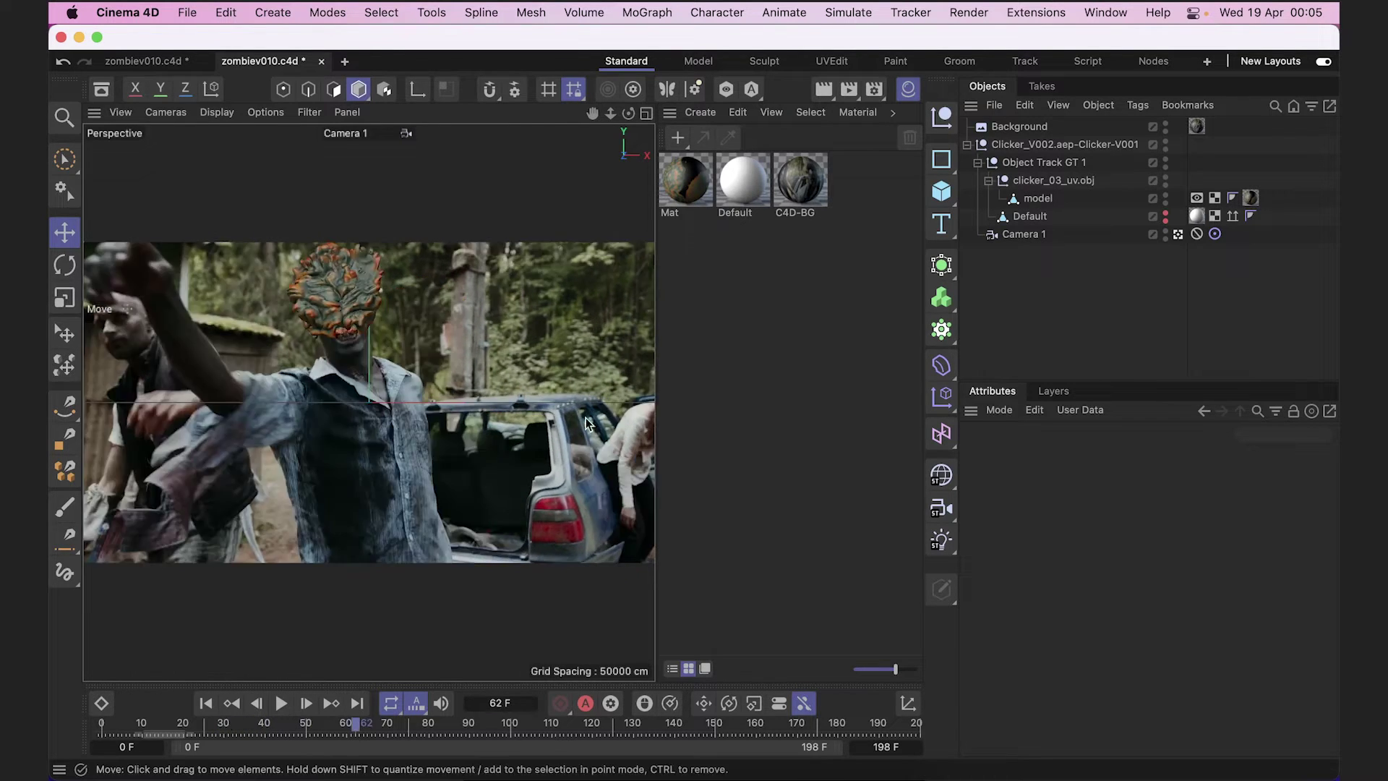
# Enable the Mat material's Alpha channel with a Normal Direction effect shader as its texture.
pyautogui.doubleClick(685, 181)
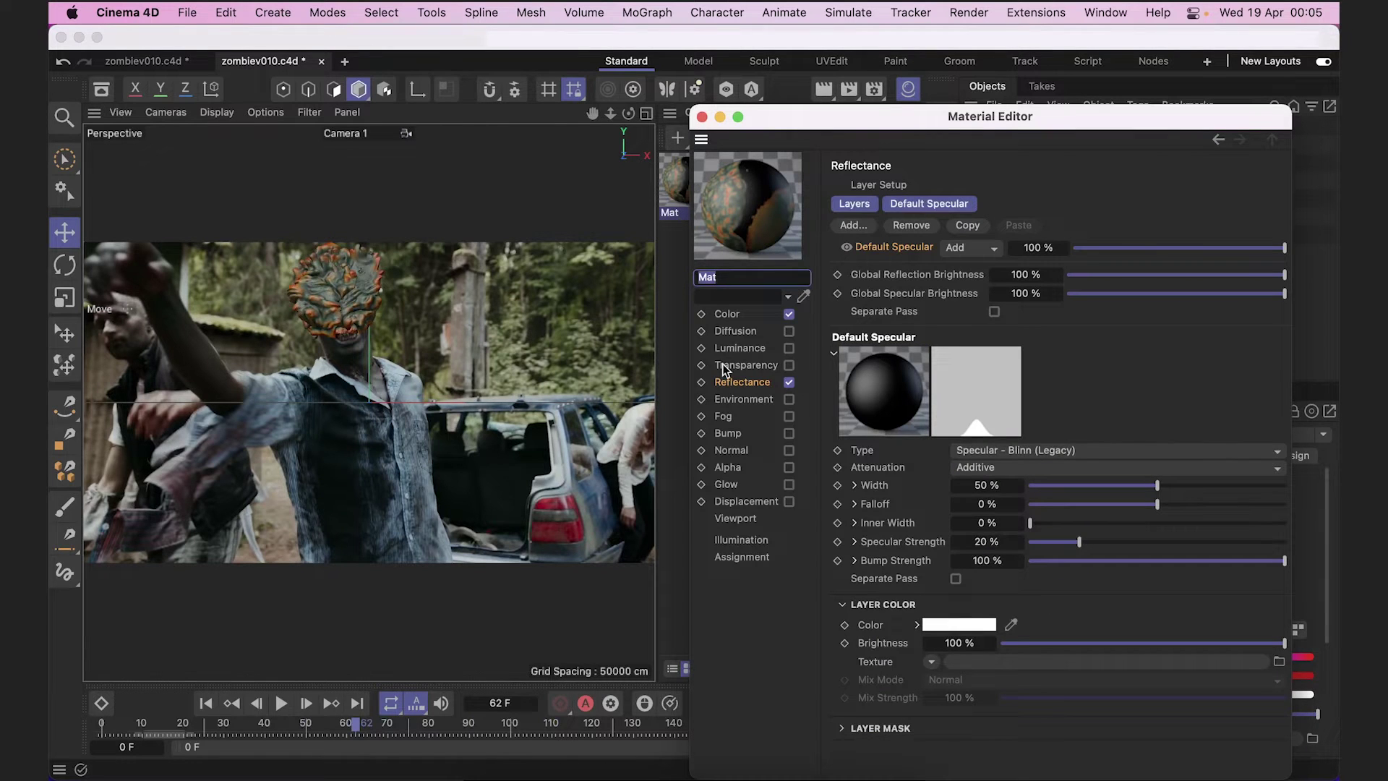
pyautogui.click(726, 468)
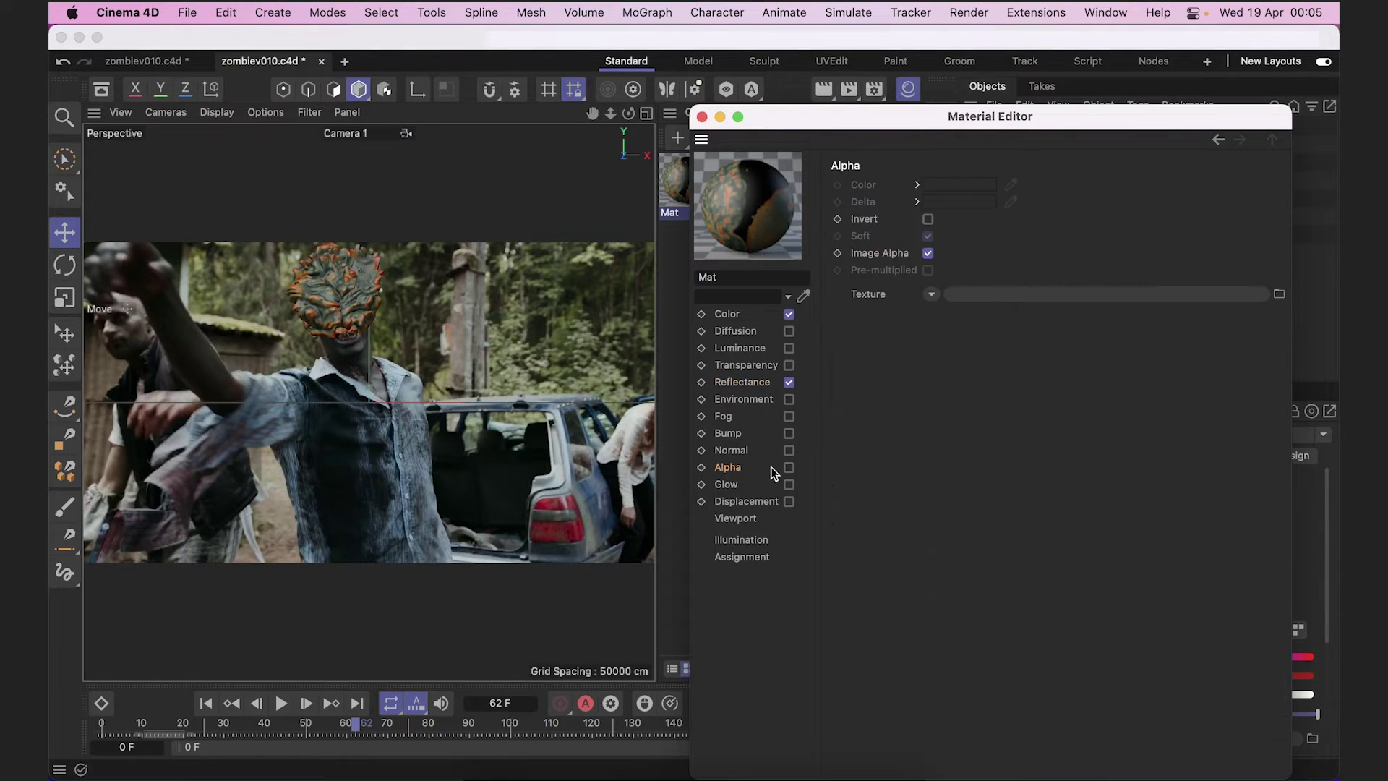
pyautogui.click(931, 294)
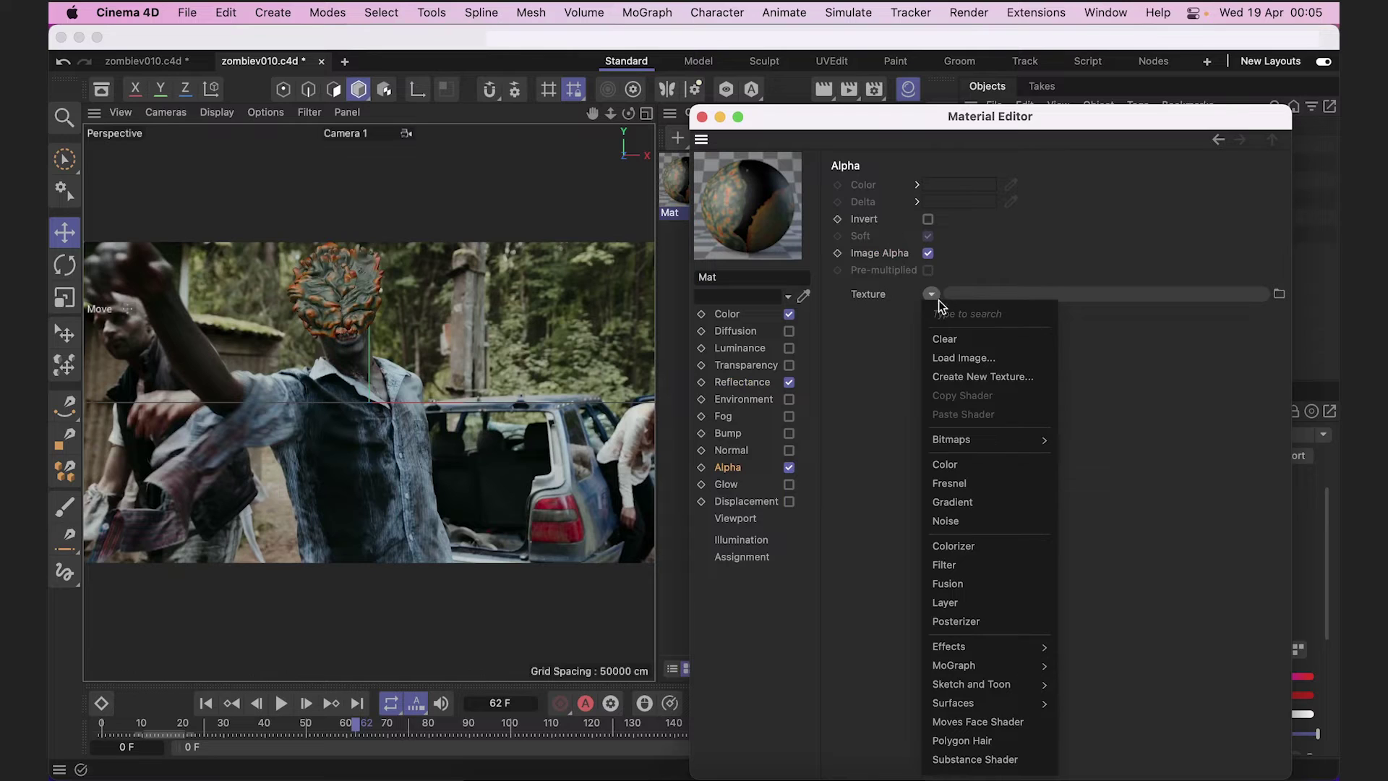
pyautogui.moveTo(1027, 646)
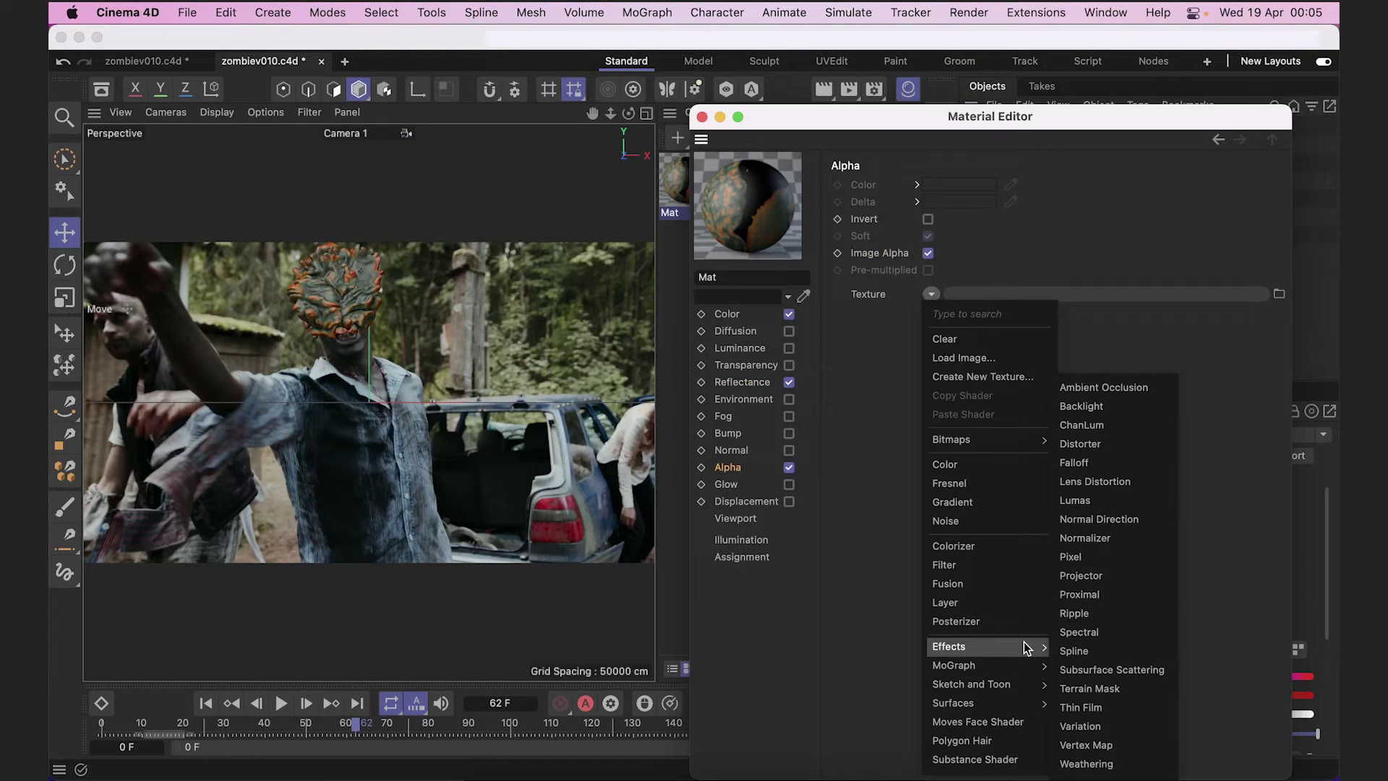
pyautogui.click(1112, 519)
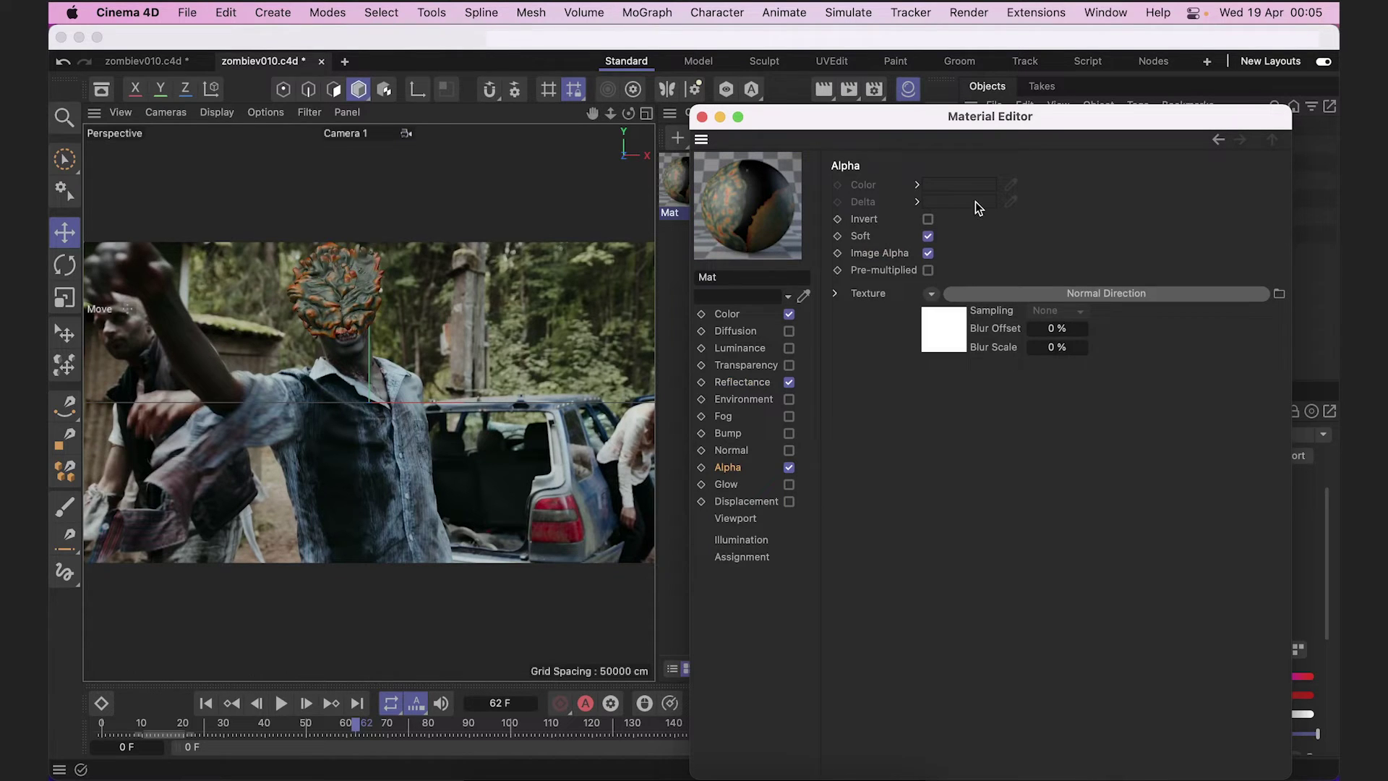
pyautogui.click(701, 117)
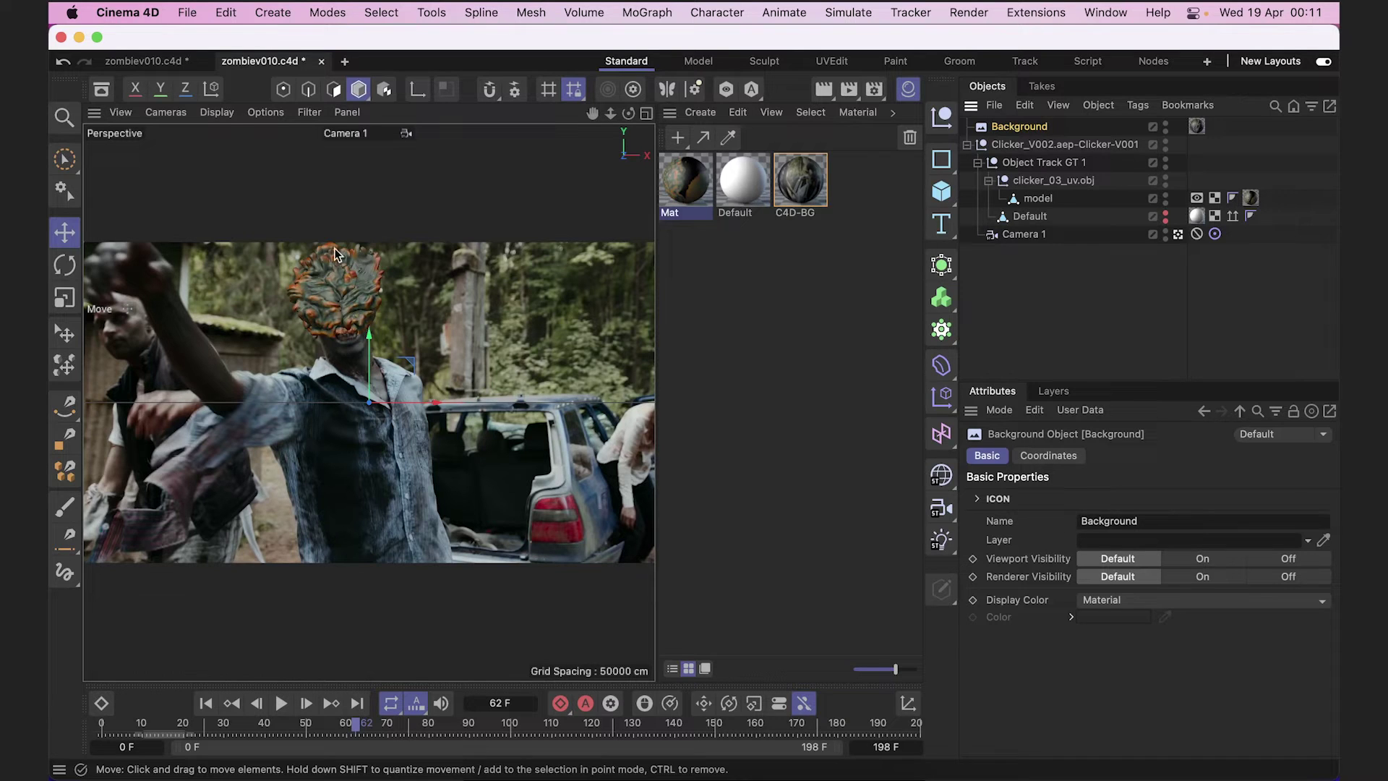
# Set the Background object's Viewport and Renderer Visibility to Off, and add a Sky object to the scene.
pyautogui.click(1287, 557)
pyautogui.click(1300, 577)
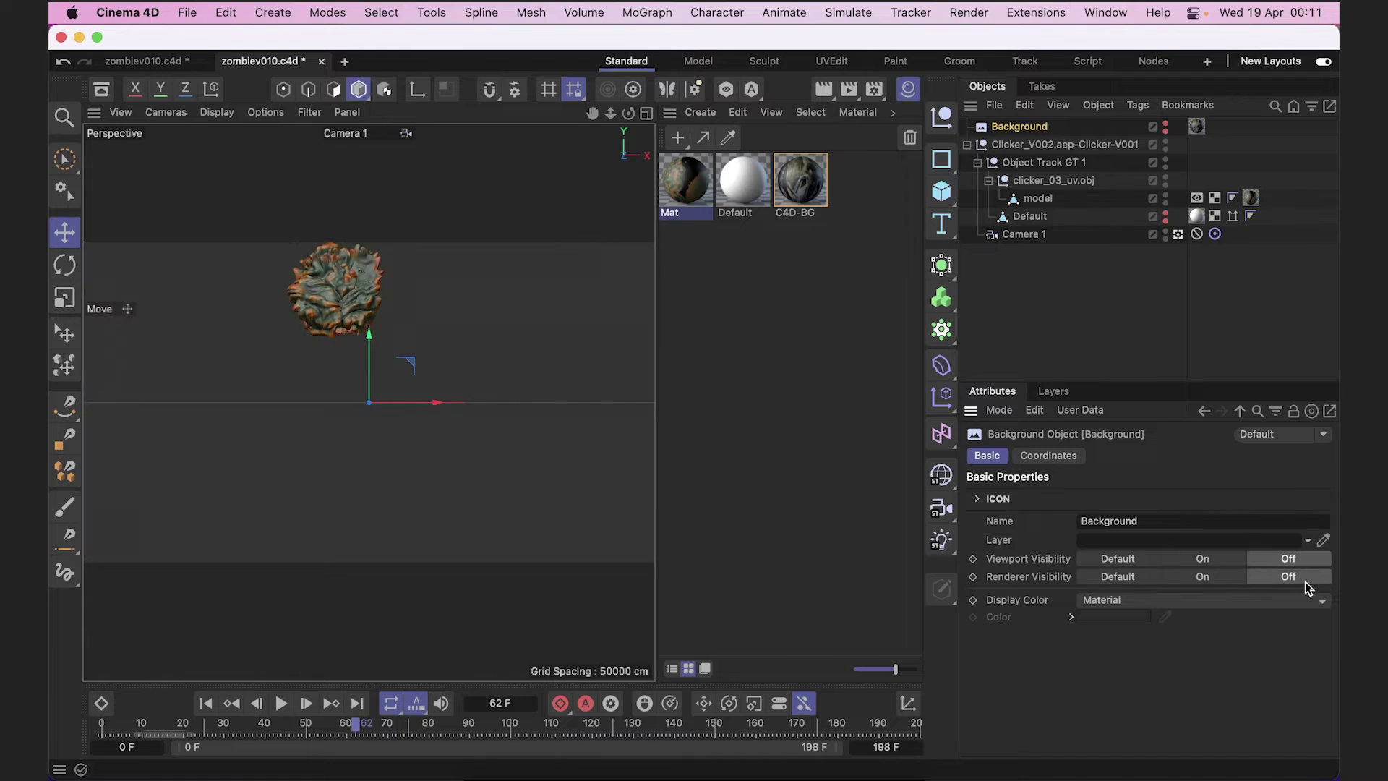
pyautogui.click(941, 474)
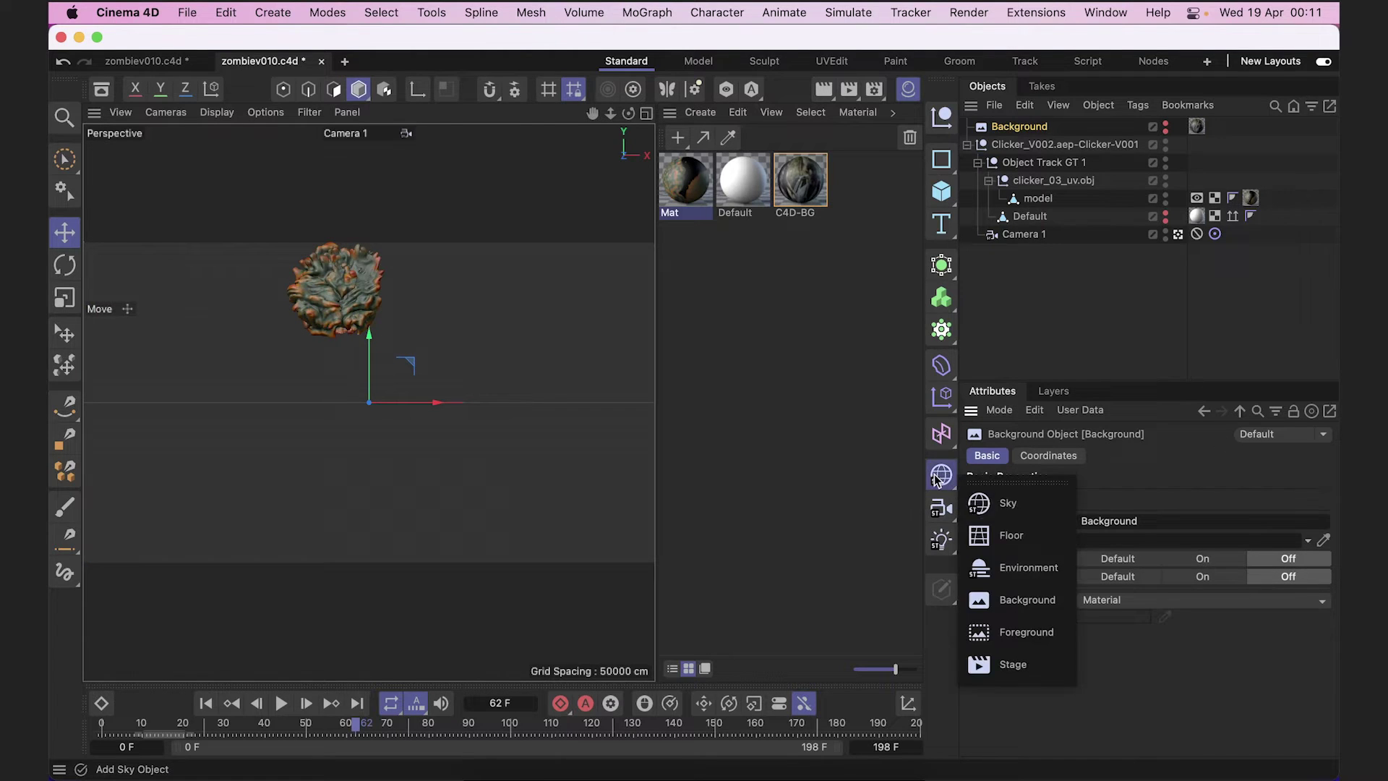
pyautogui.click(1015, 496)
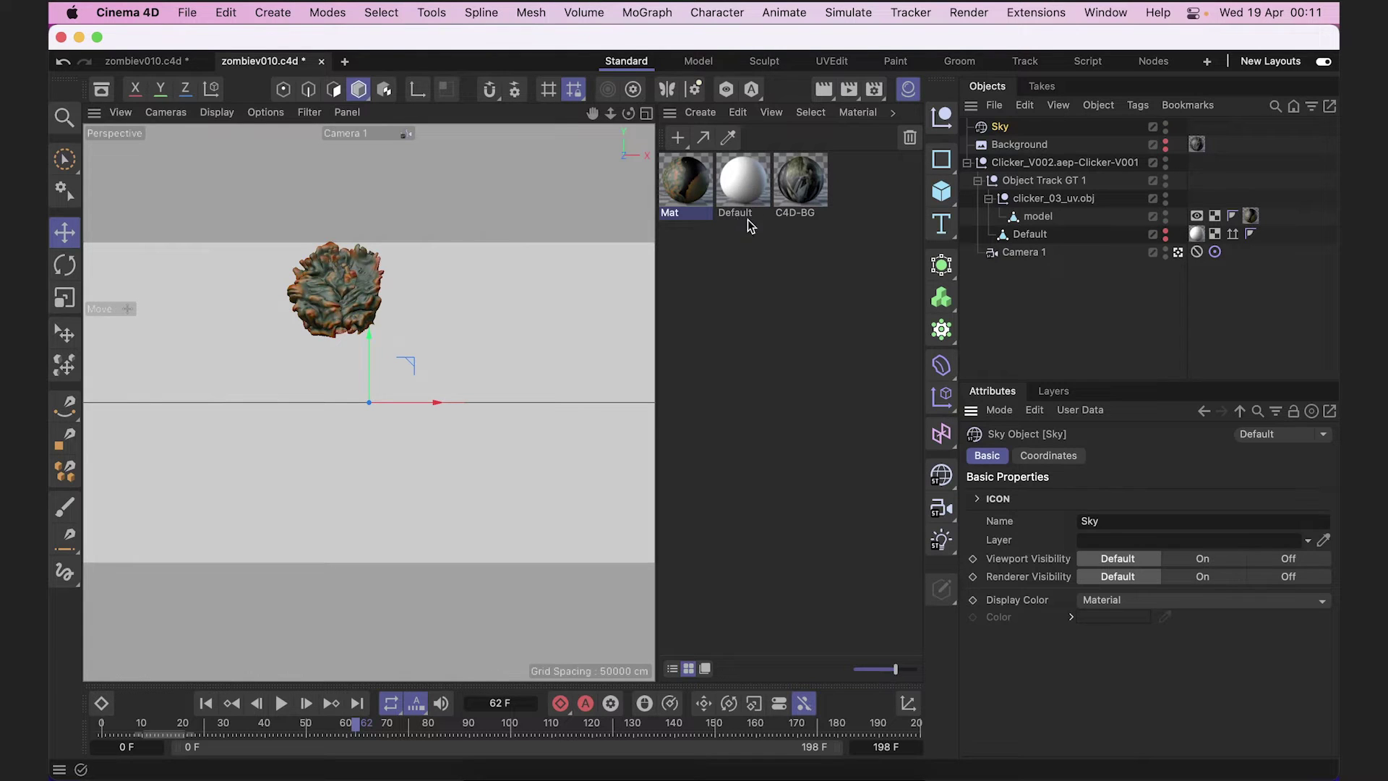
# Delete the Default material and create a new material with Color and Reflectance disabled and only Luminance enabled.
pyautogui.click(747, 187)
pyautogui.press('Delete')
pyautogui.click(680, 139)
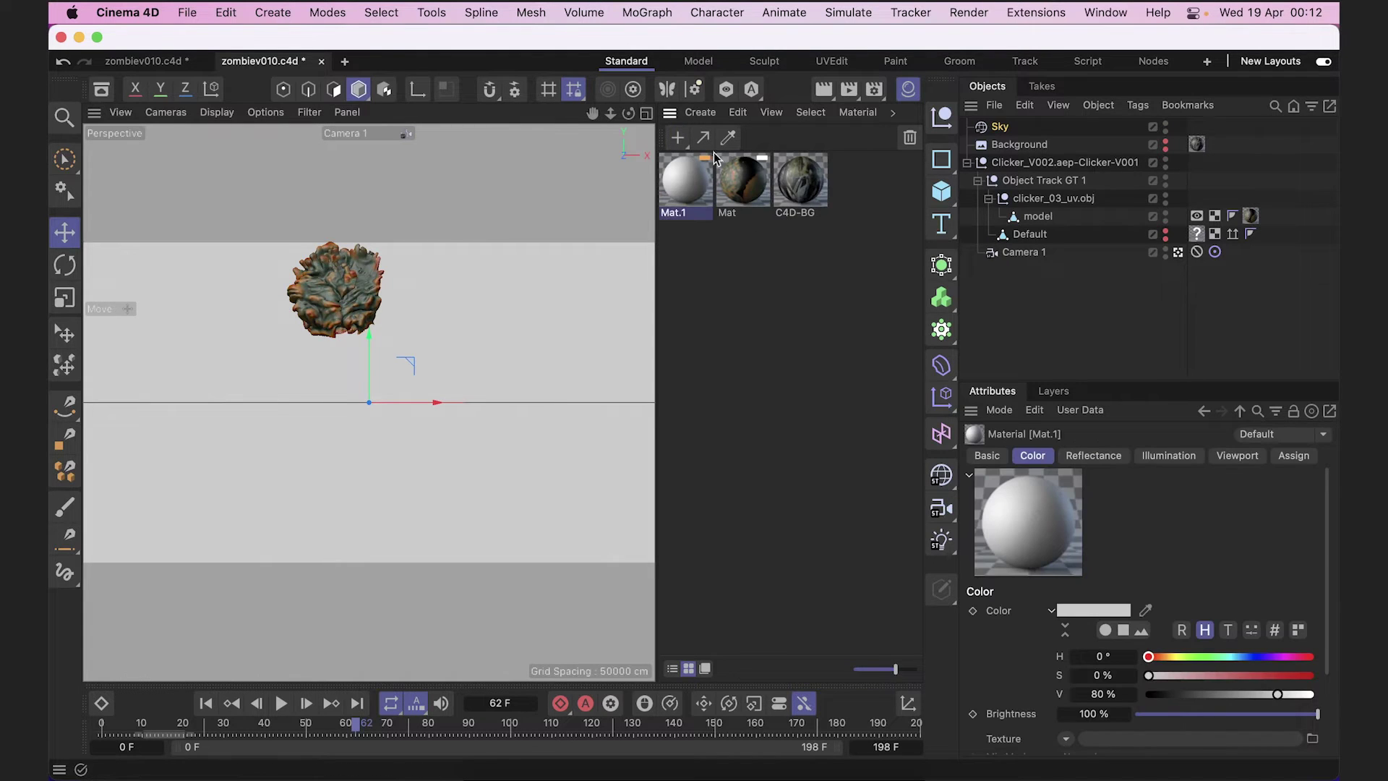
pyautogui.doubleClick(683, 187)
pyautogui.click(734, 345)
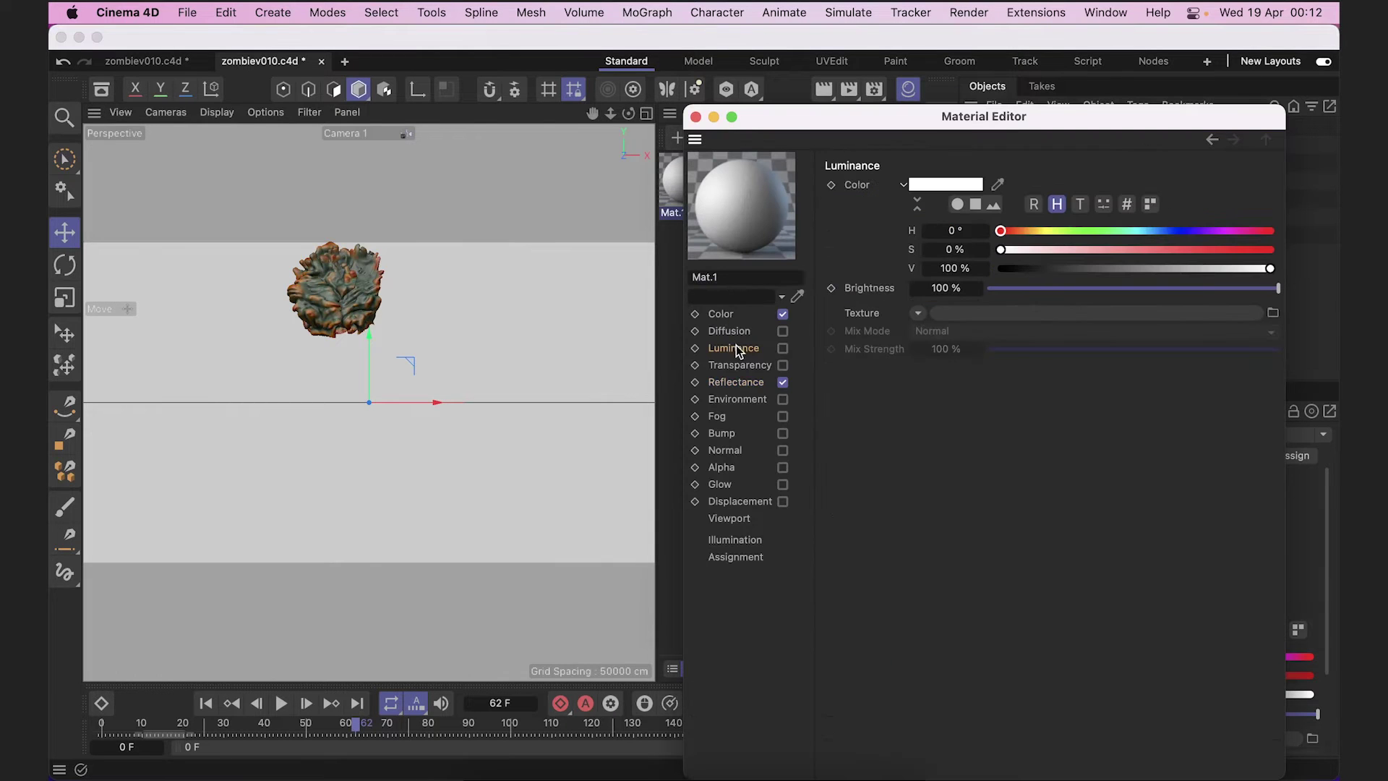
pyautogui.click(783, 314)
pyautogui.click(783, 382)
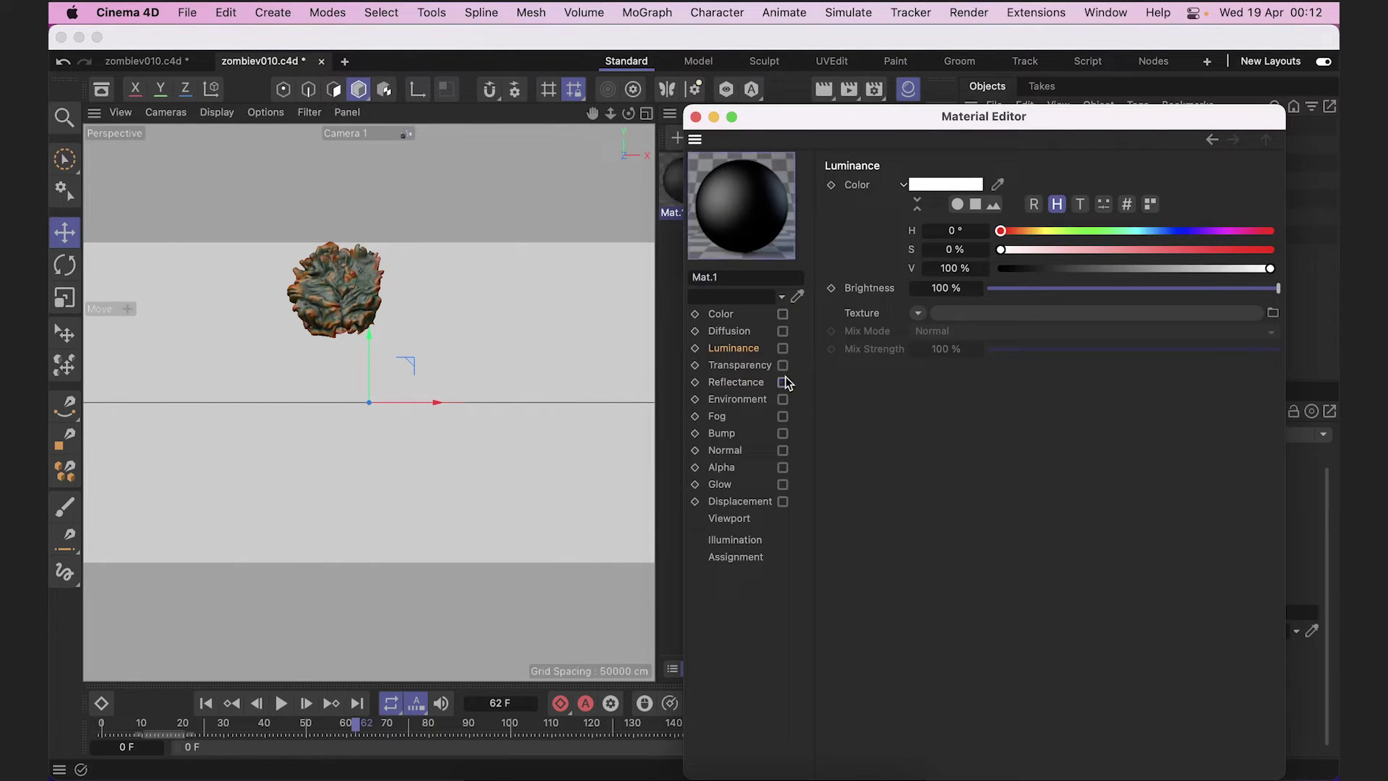
pyautogui.click(783, 347)
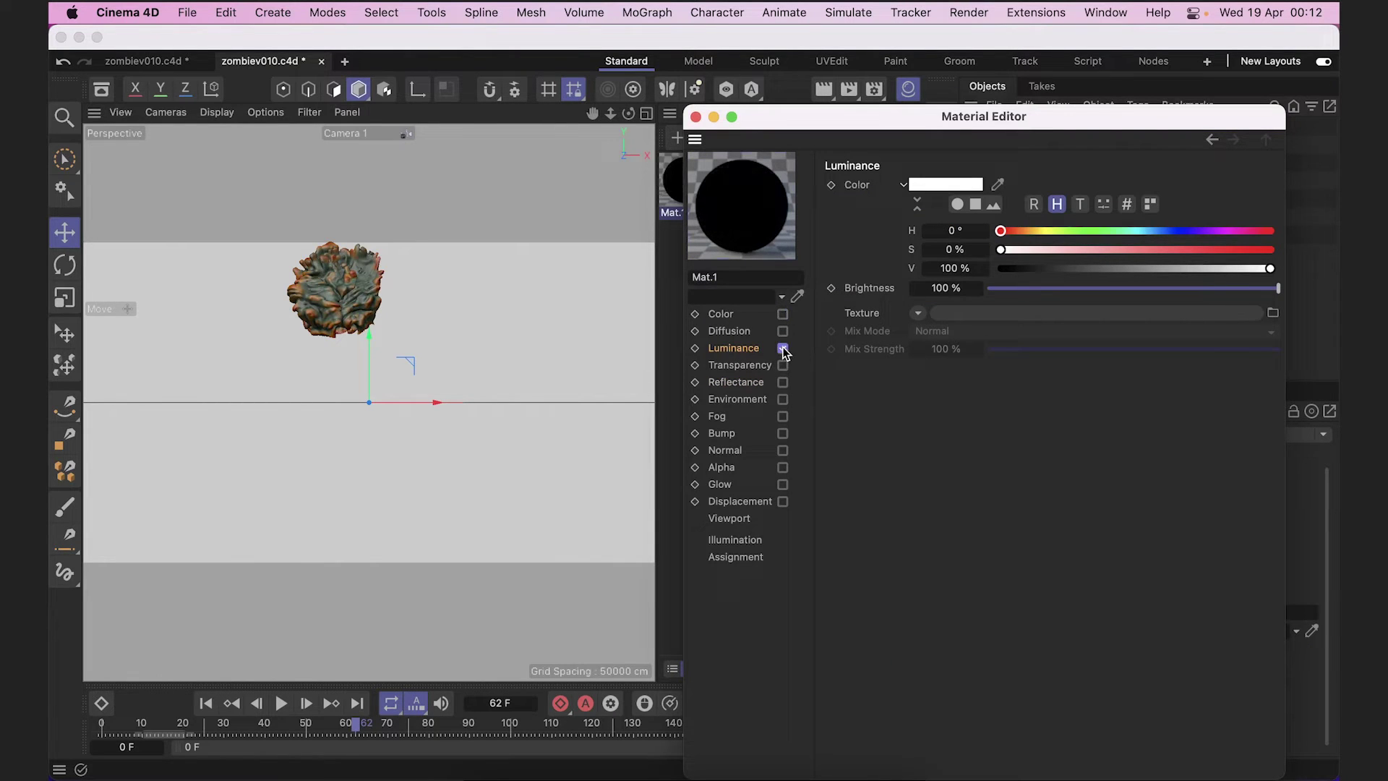
# Load ruckenkreuz_4k.hdr from the tex folder as the new material's Luminance texture.
pyautogui.click(994, 313)
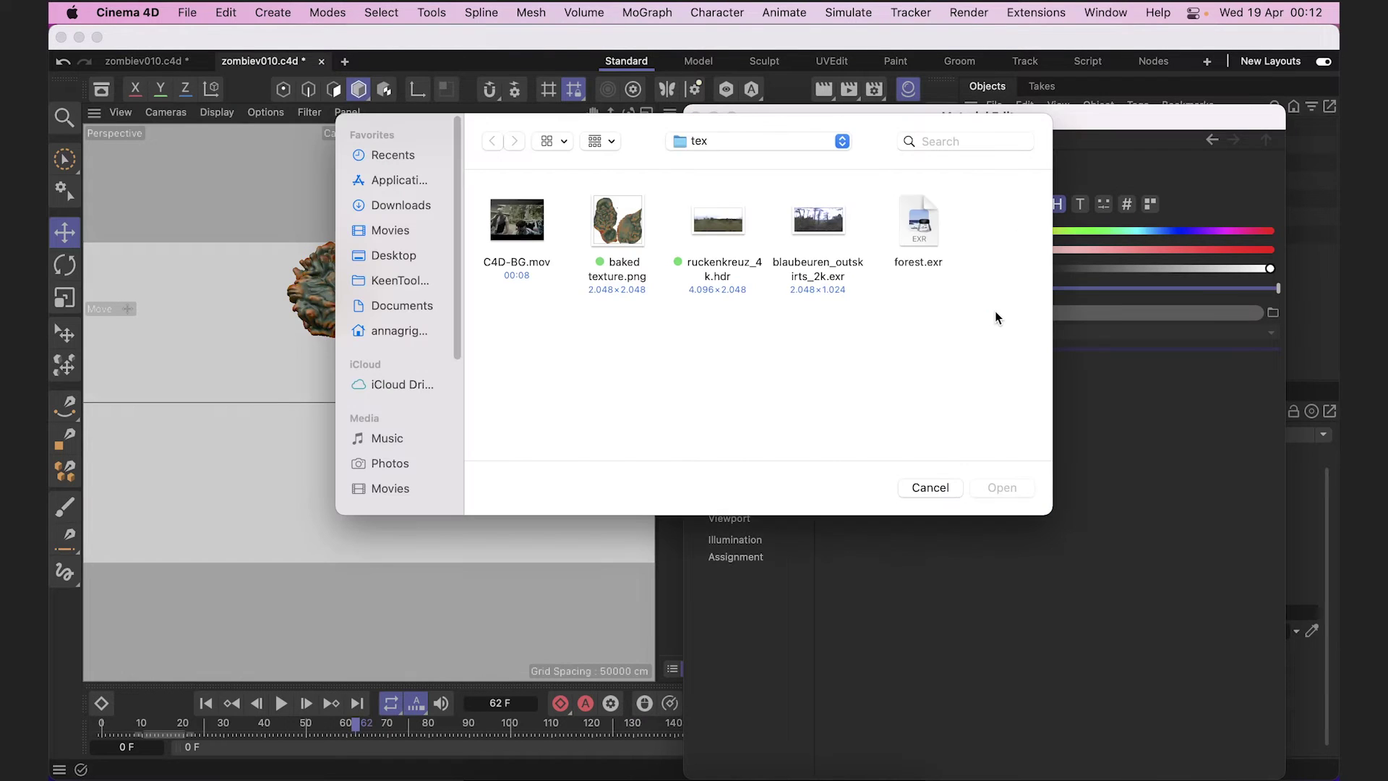
pyautogui.click(737, 229)
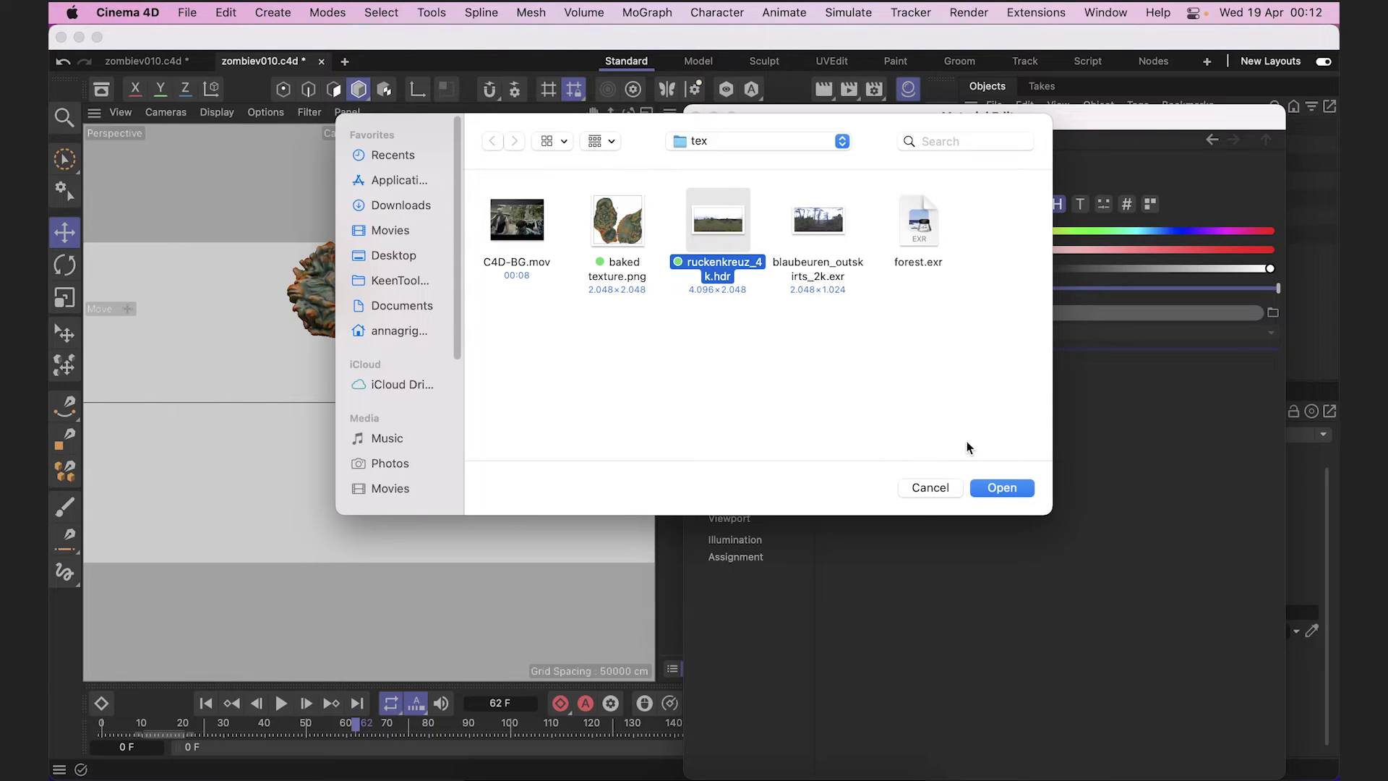
pyautogui.click(1000, 487)
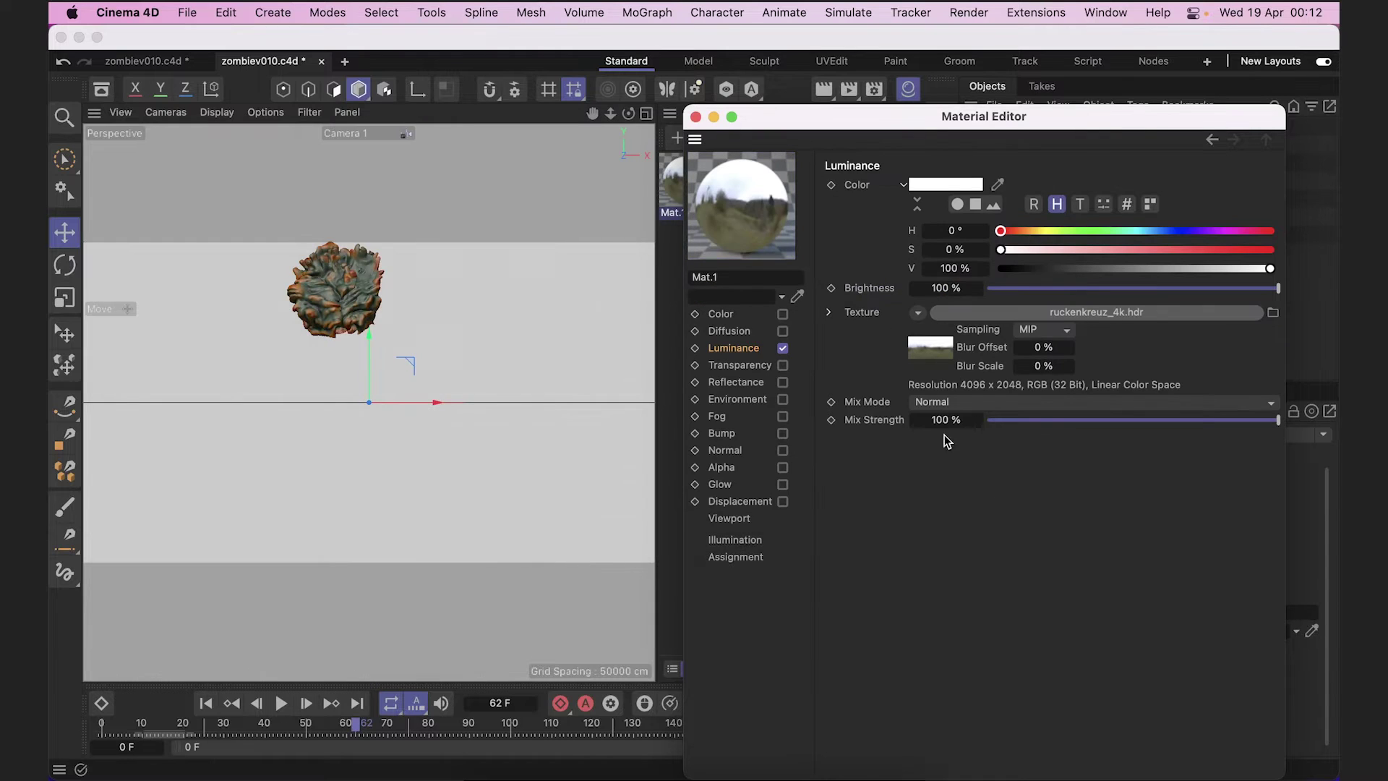
pyautogui.click(695, 117)
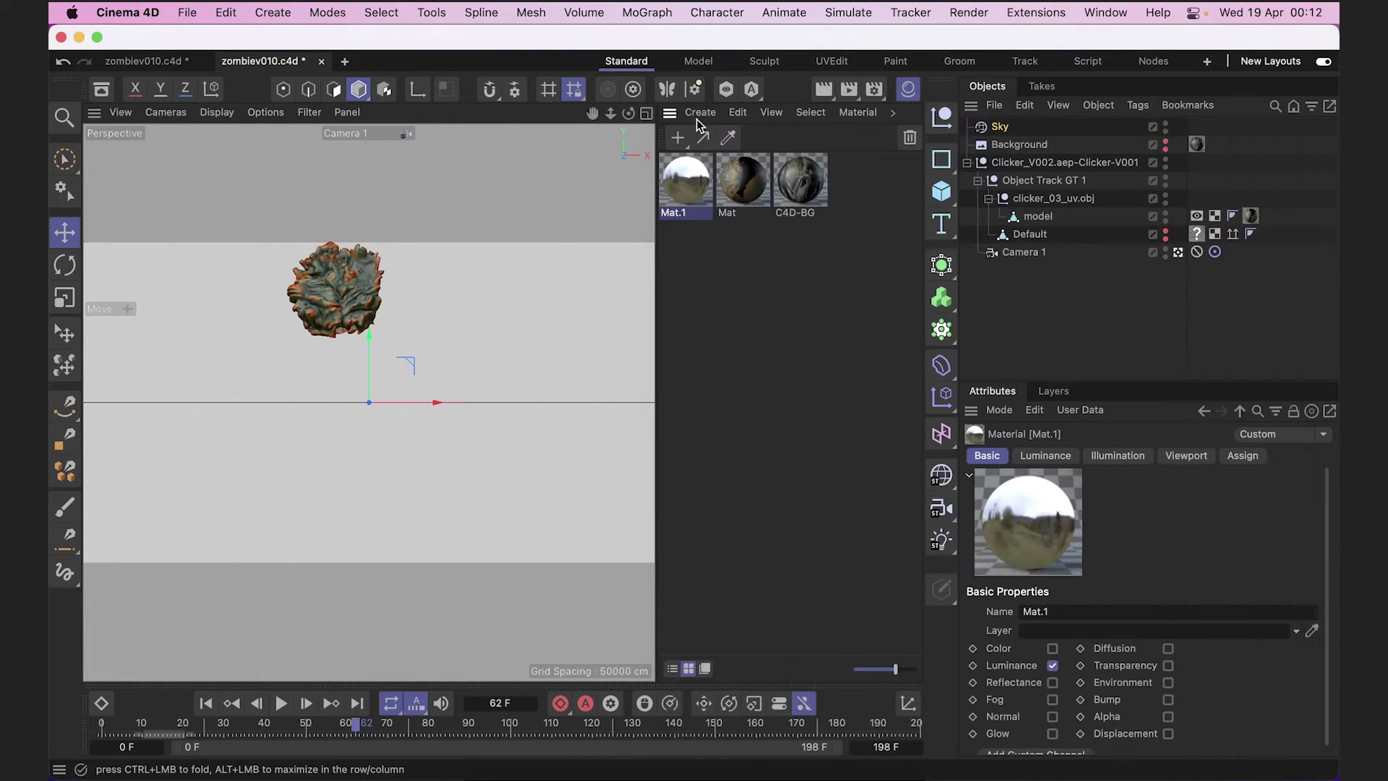
# Rename the HDR luminance material as sky.
pyautogui.doubleClick(682, 214)
pyautogui.write('sky')
pyautogui.press('Return')
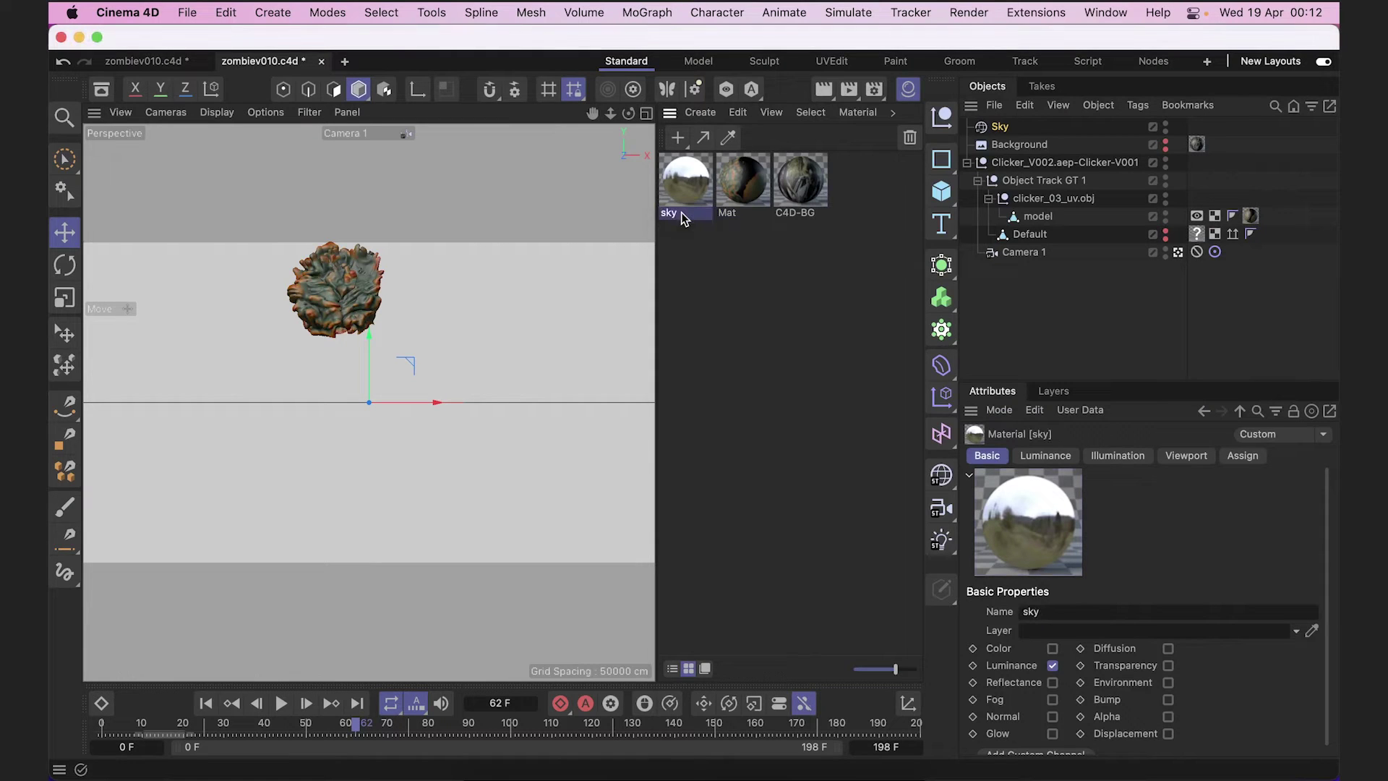
# Rename the model's Mat material as clicker, and apply the sky material to the Sky object.
pyautogui.click(725, 217)
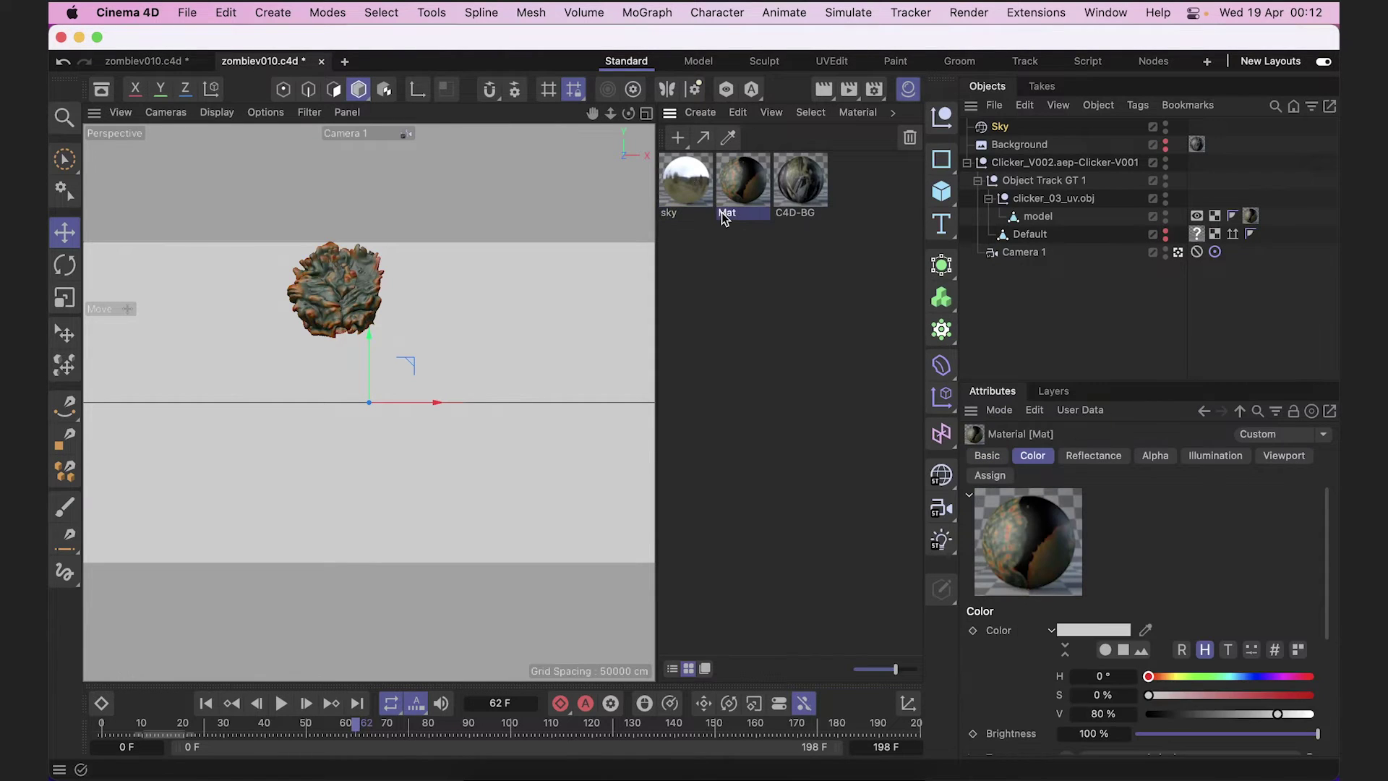
pyautogui.doubleClick(724, 214)
pyautogui.write('Clicke')
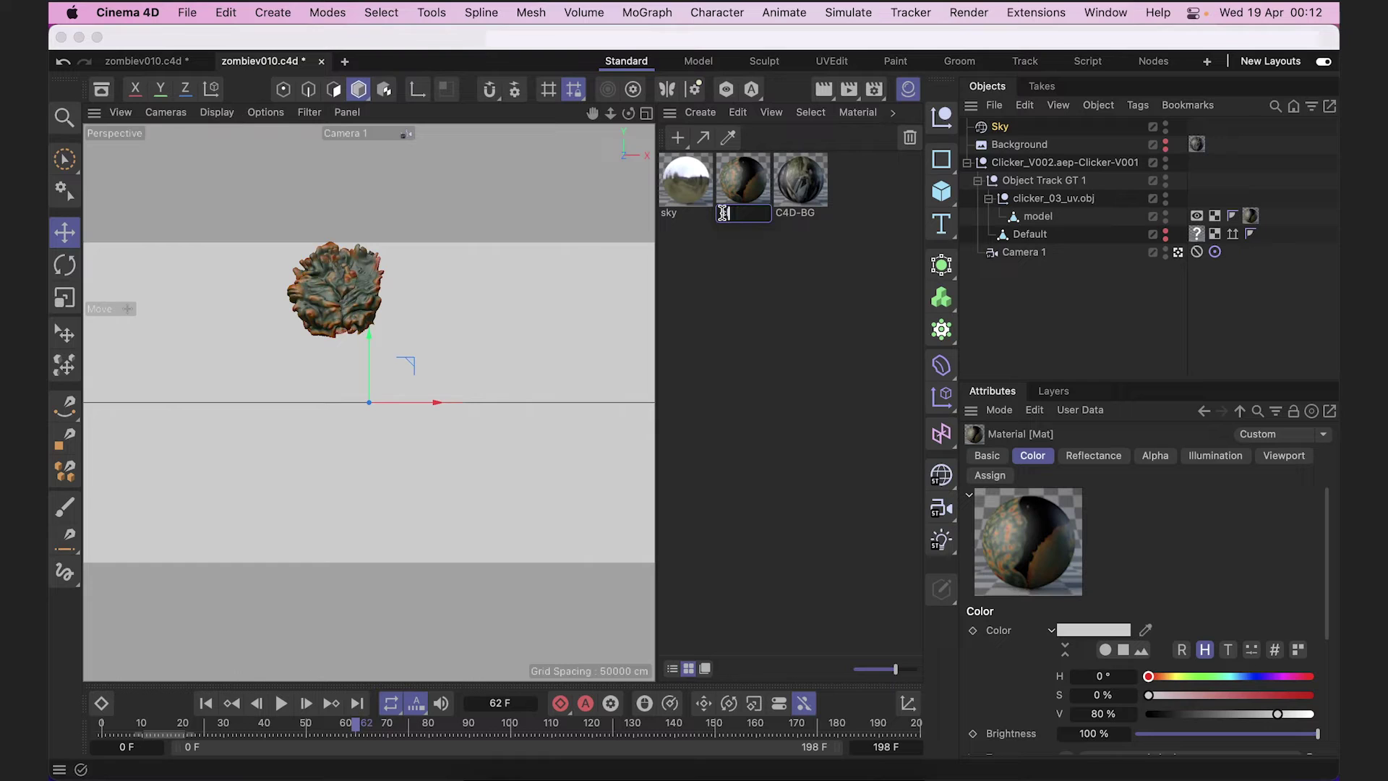
pyautogui.write('r')
pyautogui.press('Return')
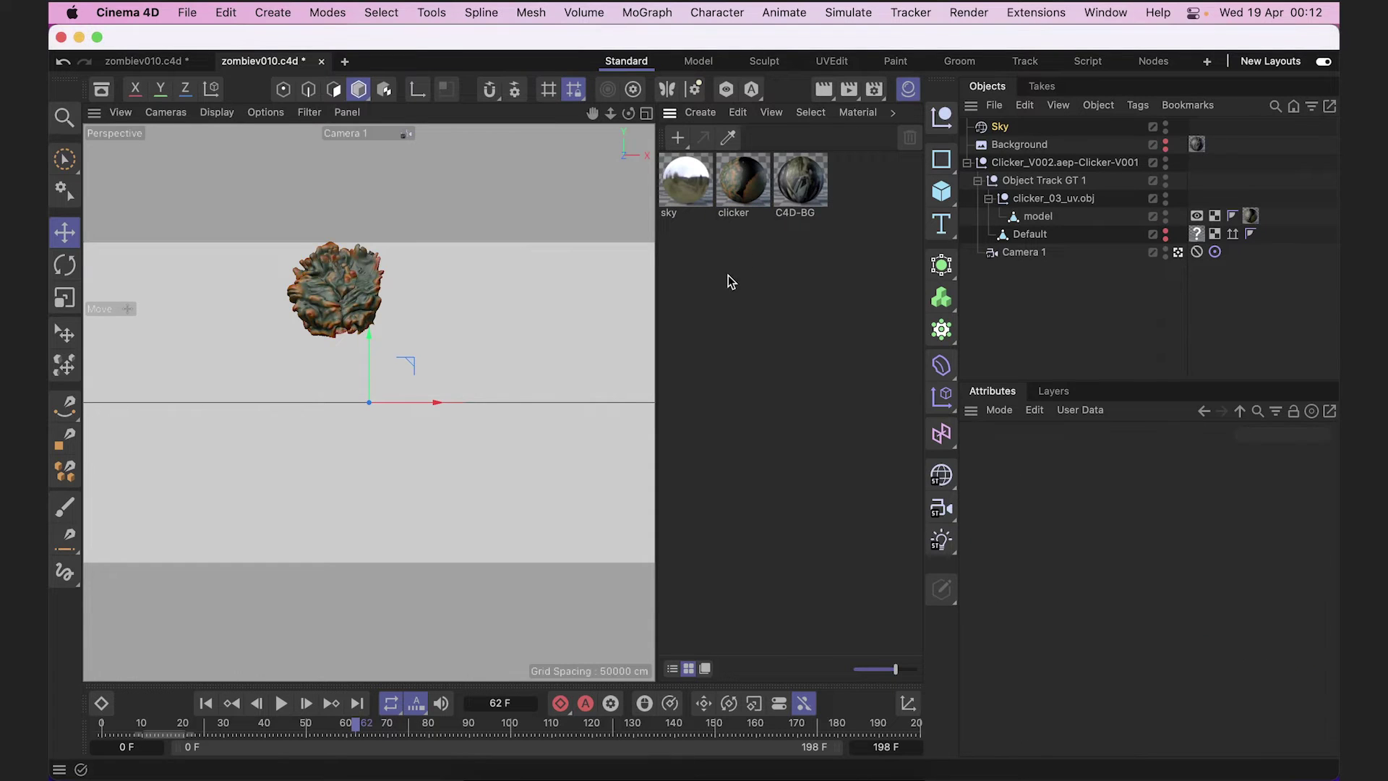
pyautogui.click(685, 178)
pyautogui.moveTo(686, 178); pyautogui.dragTo(1004, 128)
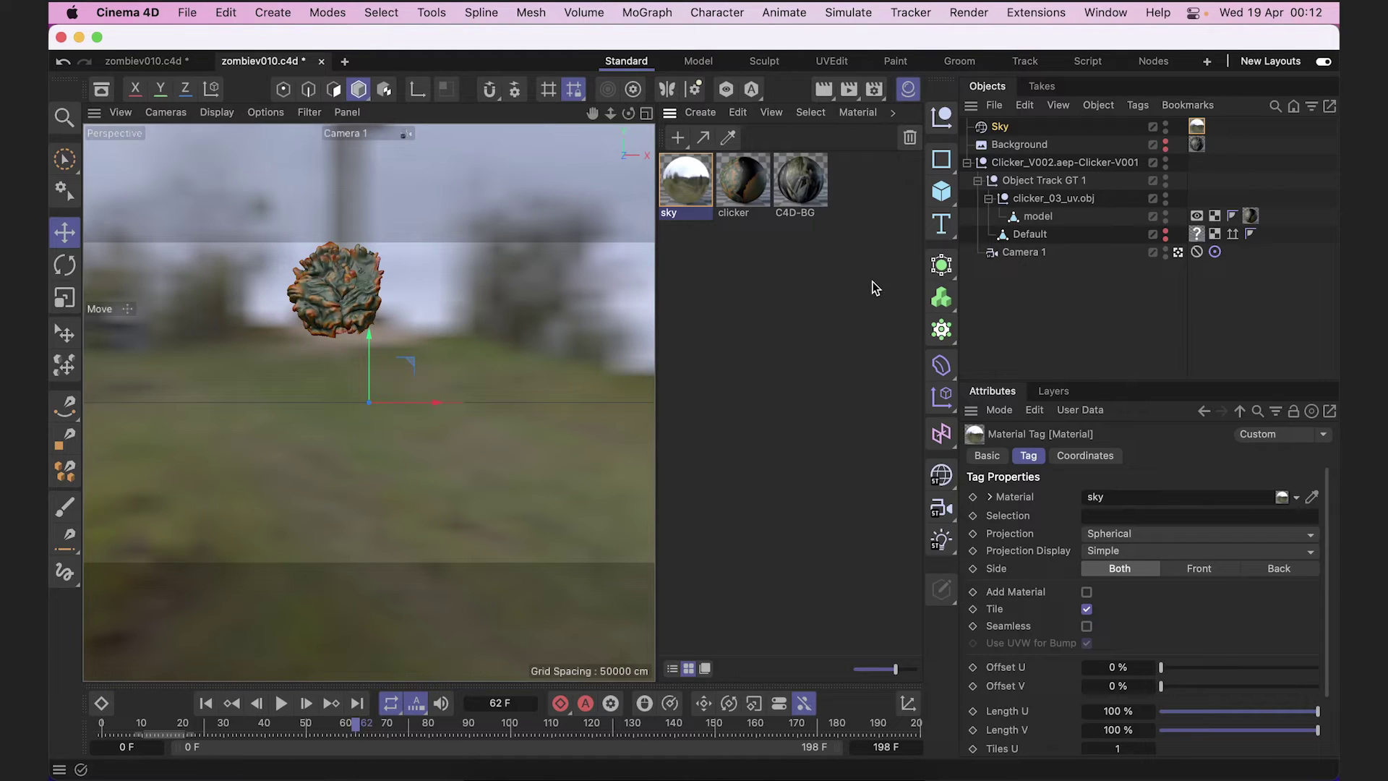
# Add a Floor object and set its Y position to -200 cm.
pyautogui.click(941, 475)
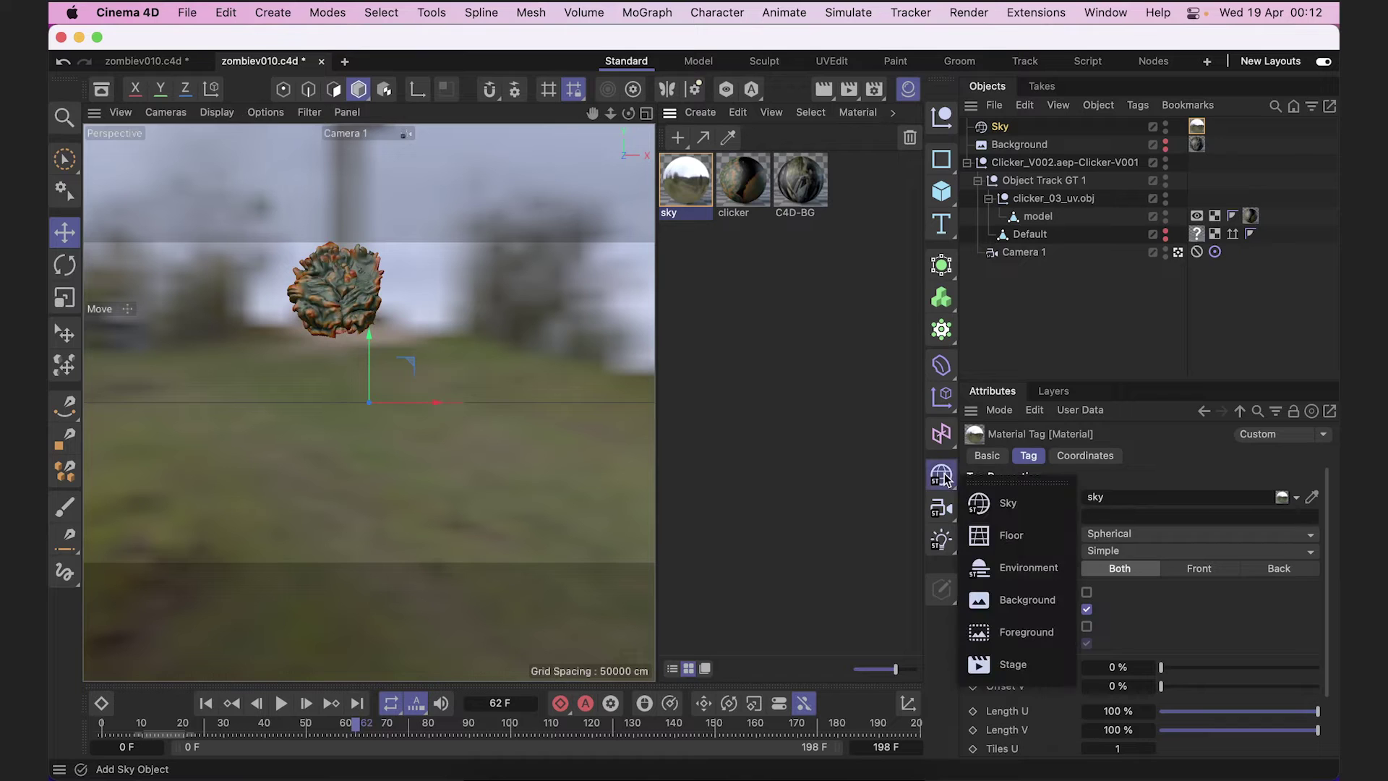
pyautogui.click(1001, 533)
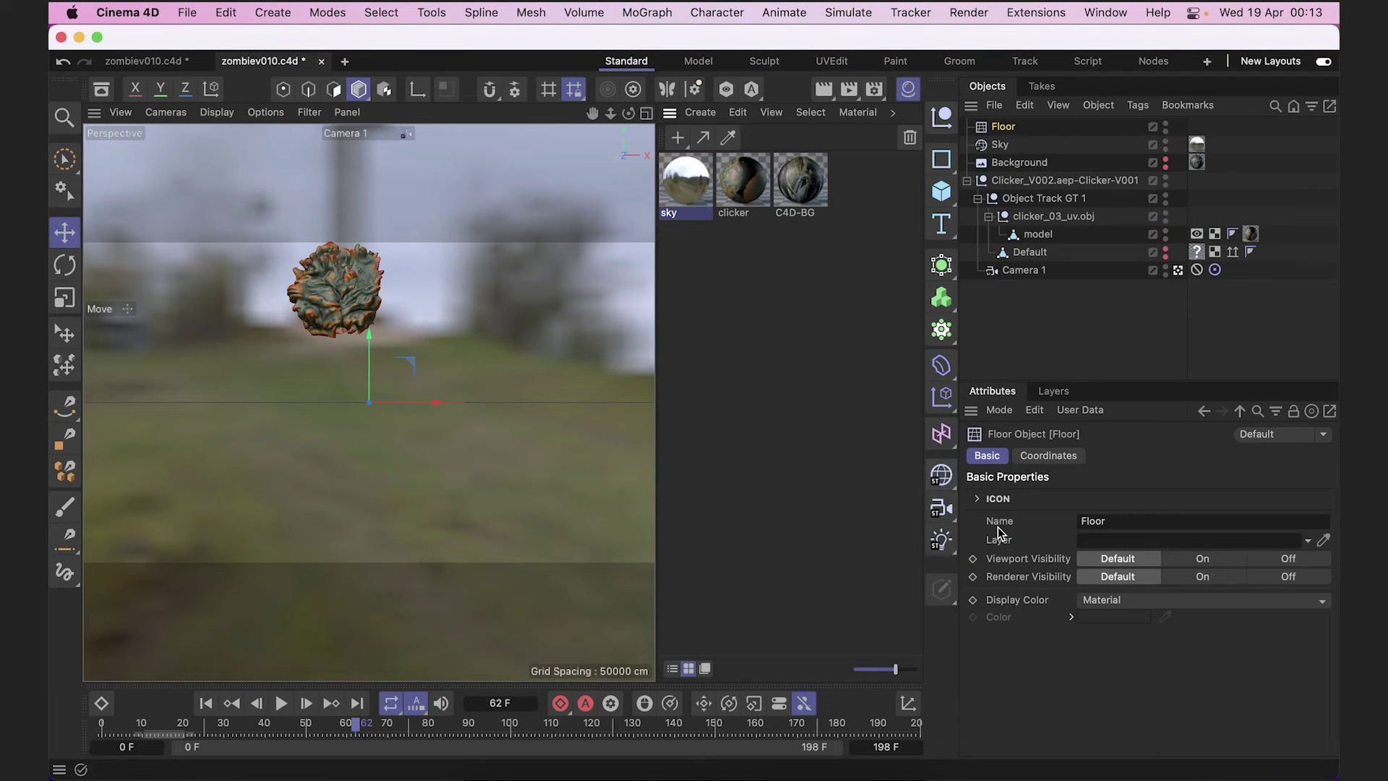
pyautogui.click(1030, 457)
pyautogui.click(1054, 539)
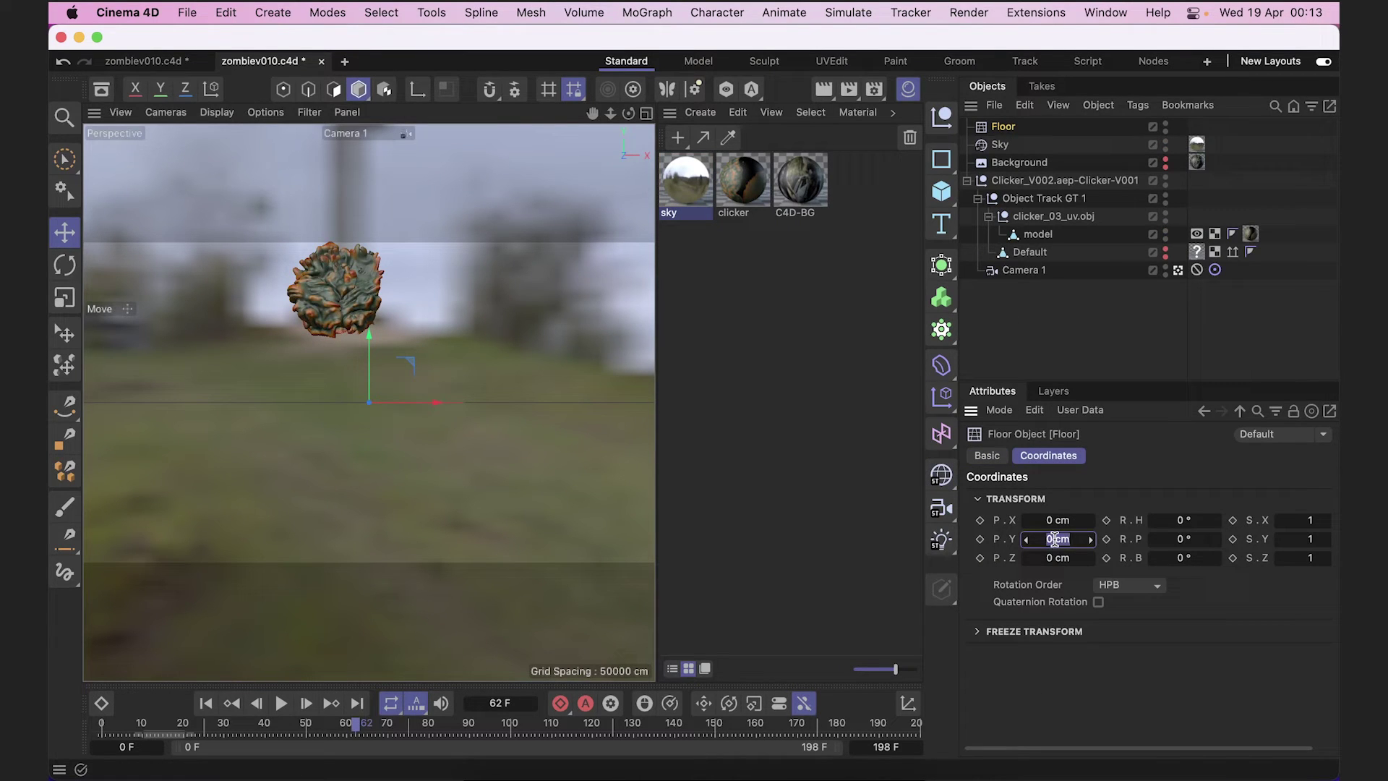
pyautogui.write('-200')
pyautogui.press('Return')
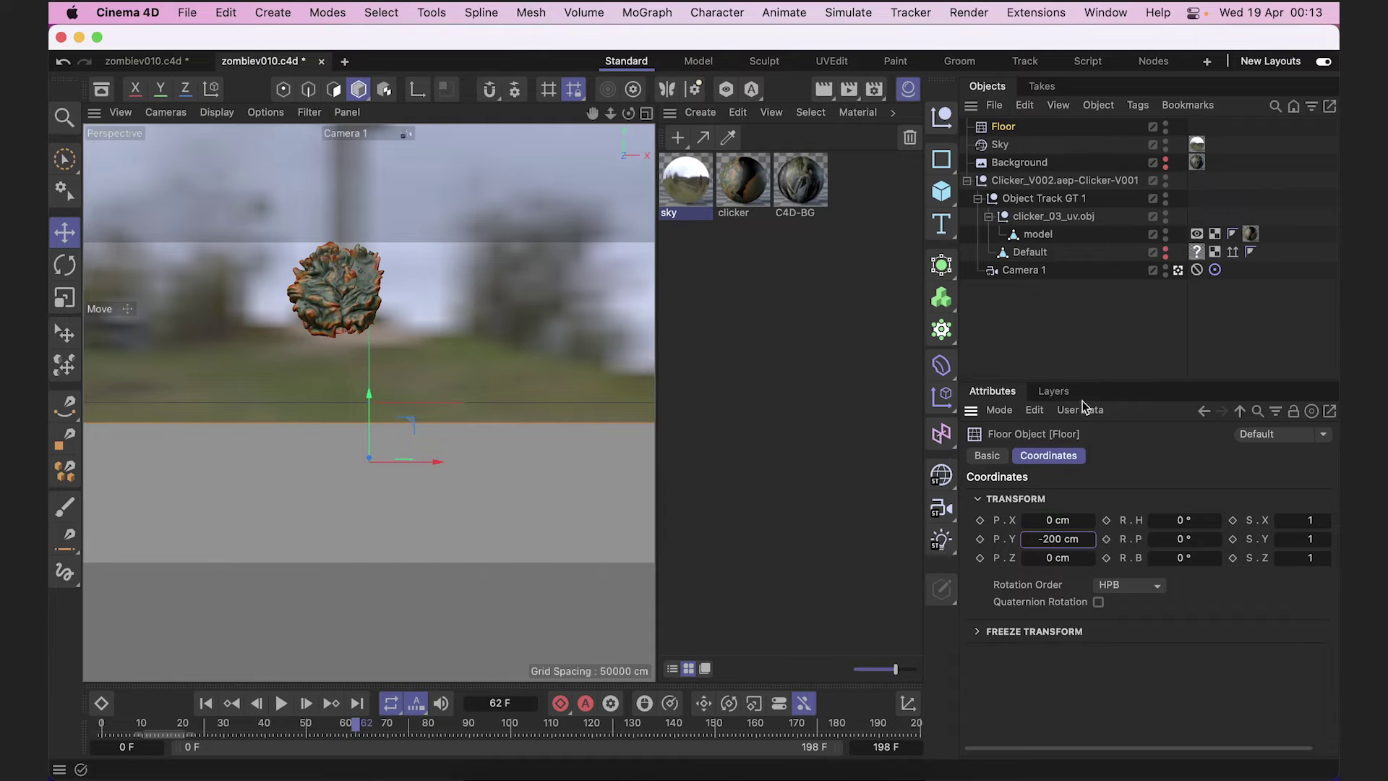
# Create a new material with a black color at 0% value and apply it to the Floor object.
pyautogui.click(721, 350)
pyautogui.click(678, 138)
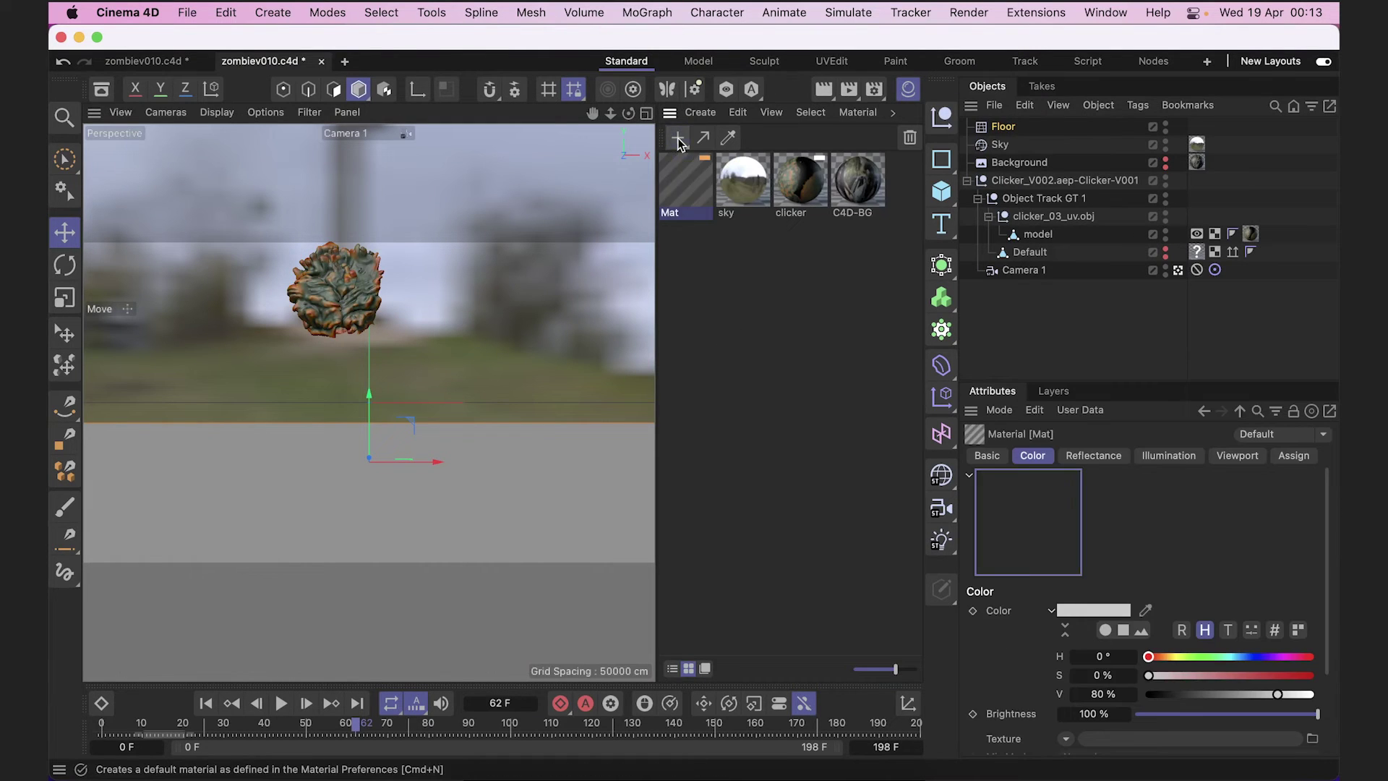
pyautogui.doubleClick(681, 189)
pyautogui.click(719, 313)
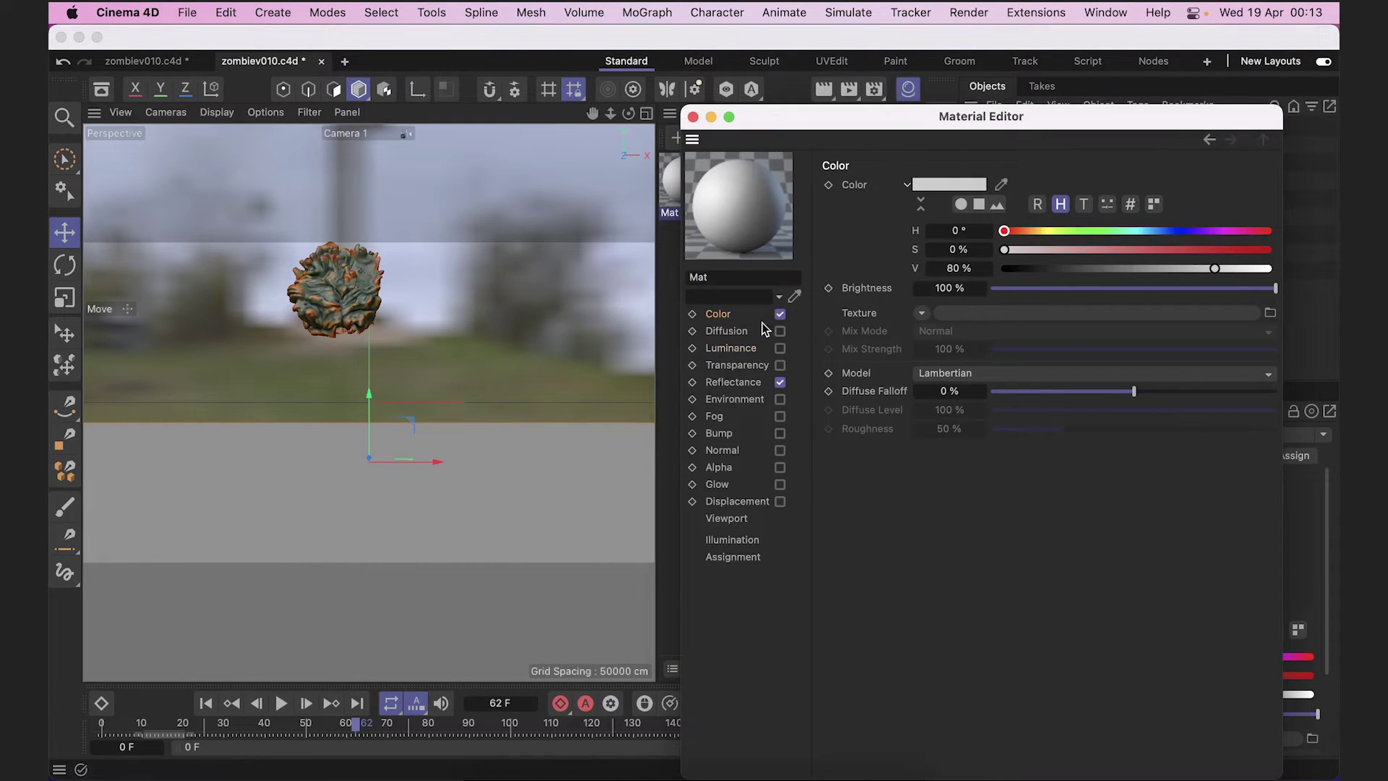
pyautogui.click(950, 185)
pyautogui.click(766, 392)
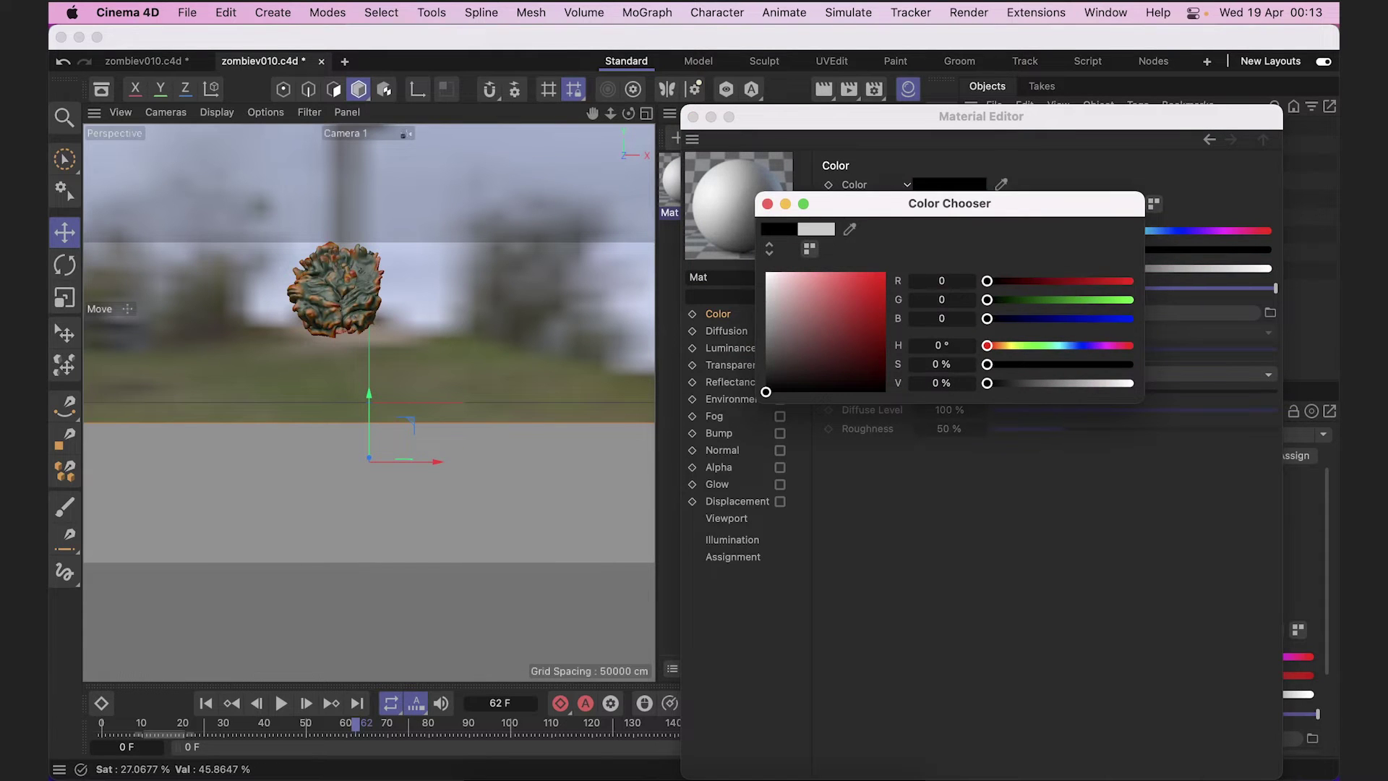
pyautogui.click(767, 204)
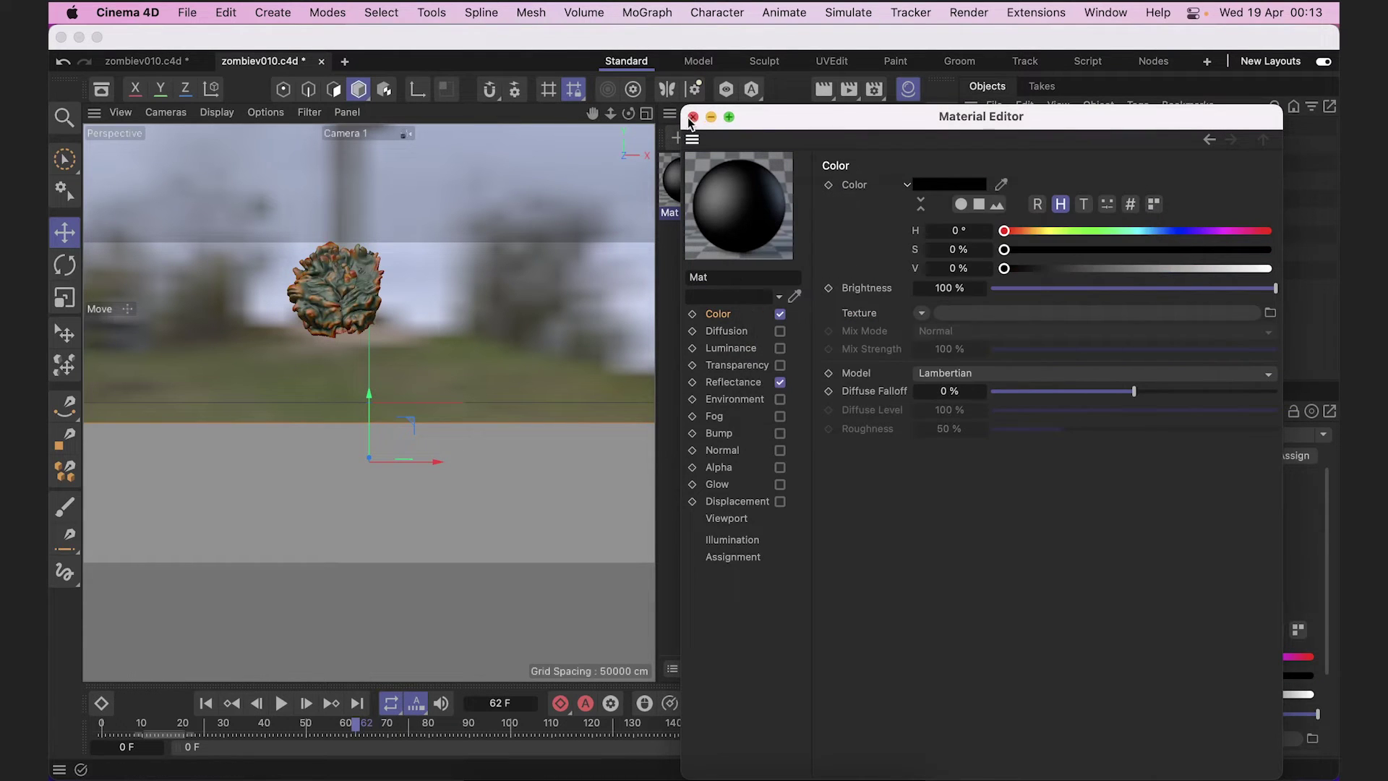
pyautogui.click(692, 116)
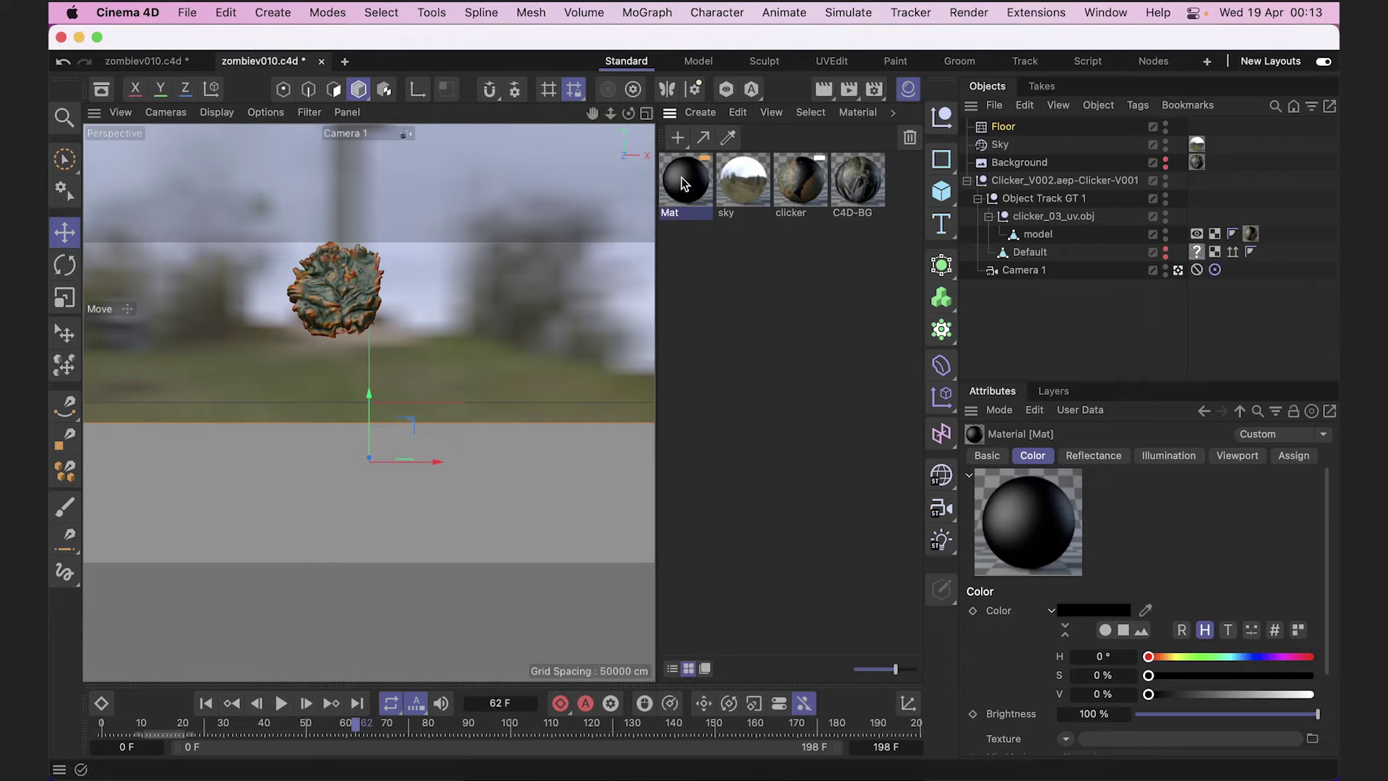
pyautogui.moveTo(686, 179); pyautogui.dragTo(1037, 133)
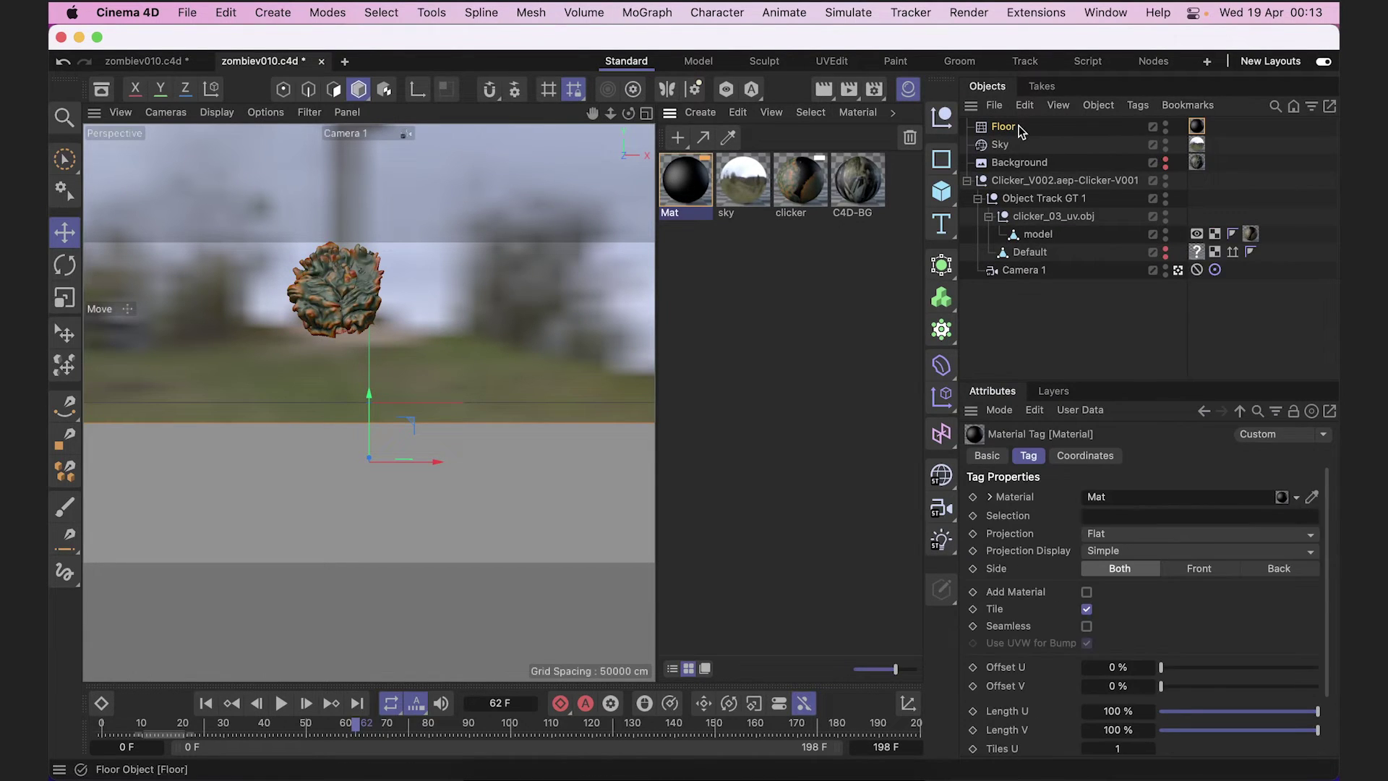
# Rename the black floor material as Floor.
pyautogui.doubleClick(671, 214)
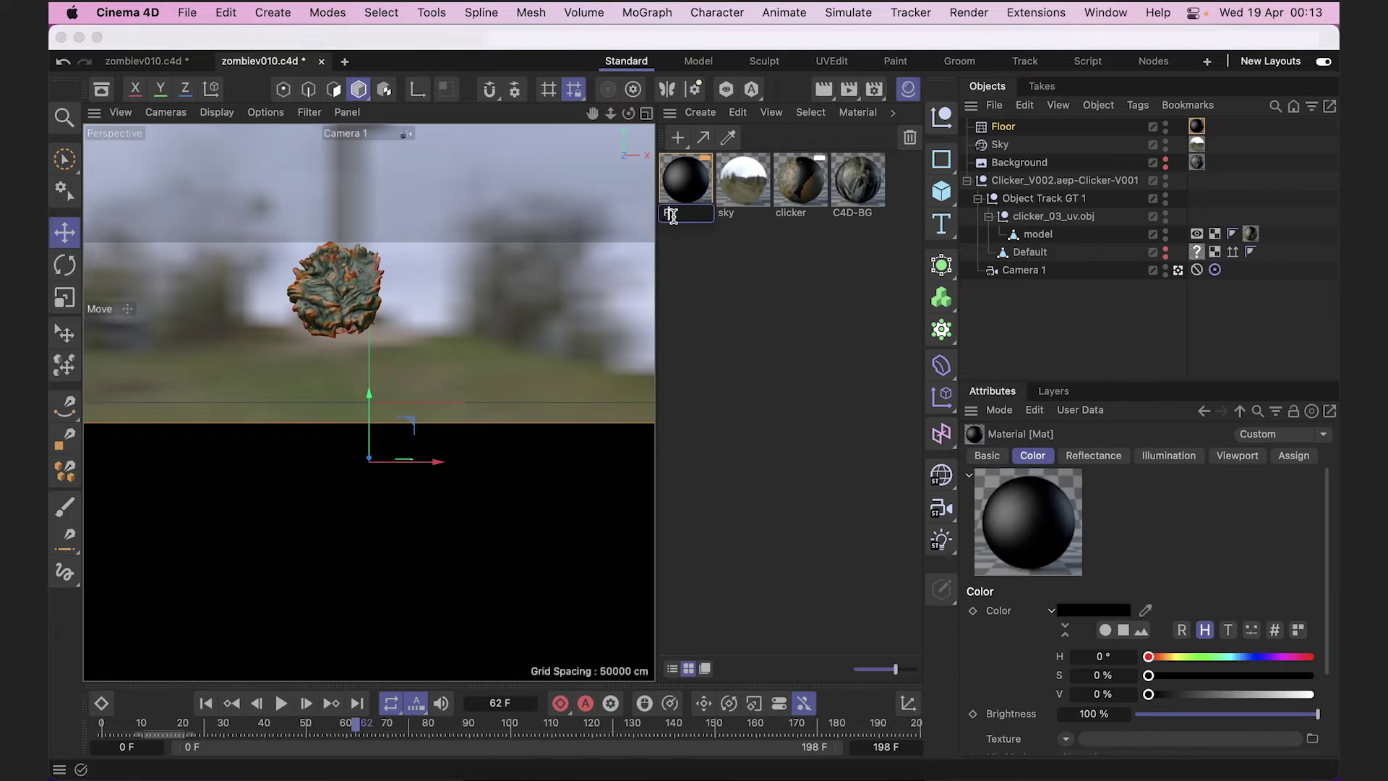
pyautogui.write('Floor')
pyautogui.press('Return')
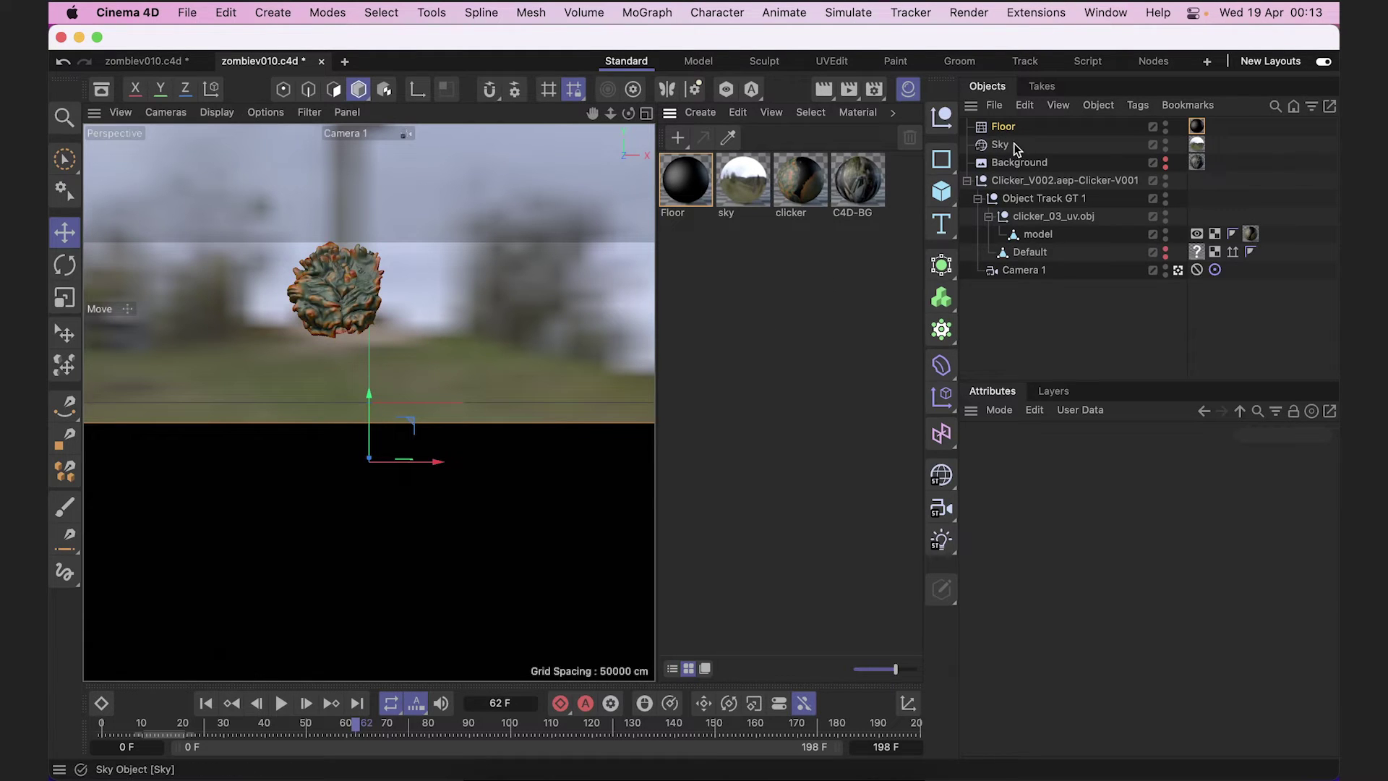
# Add the Ambient Occlusion and Global Illumination effects to the render settings.
pyautogui.click(875, 89)
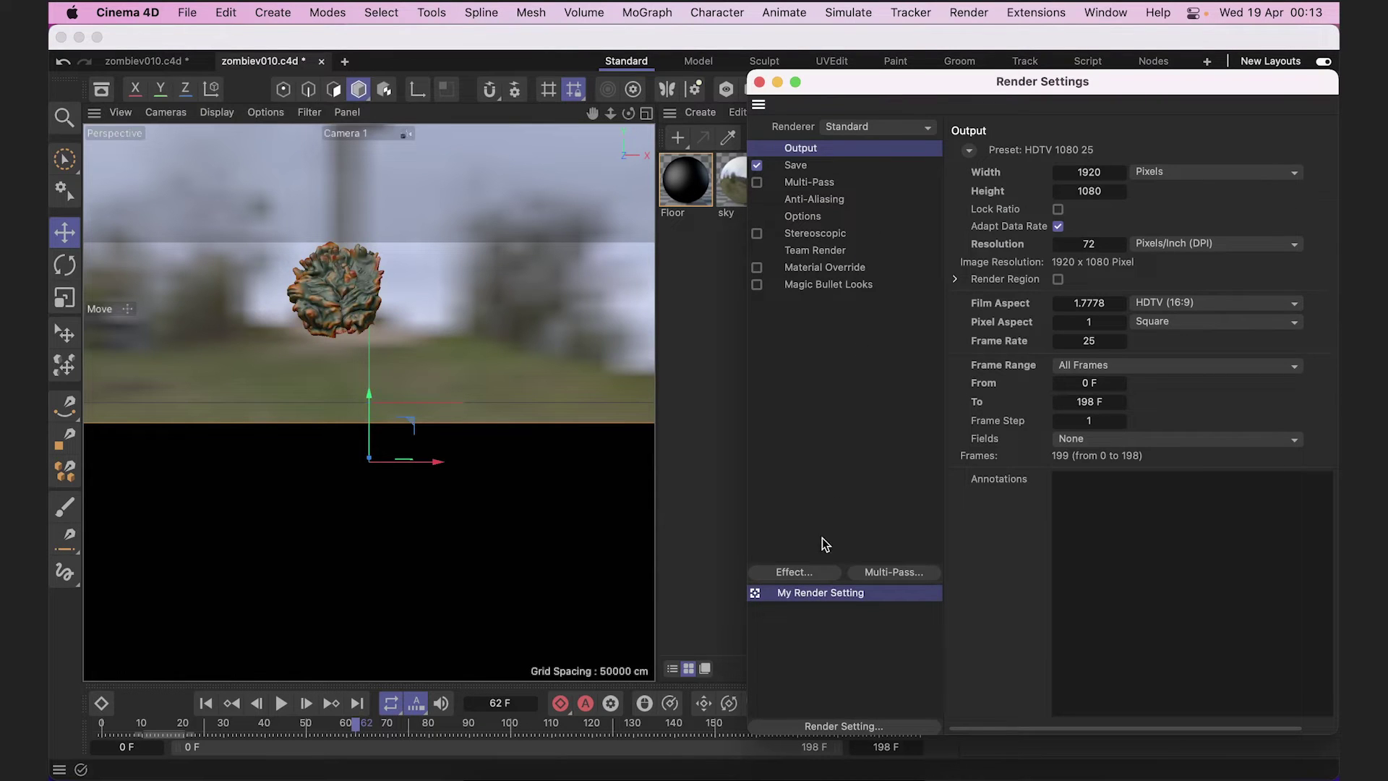
pyautogui.click(795, 572)
pyautogui.click(889, 297)
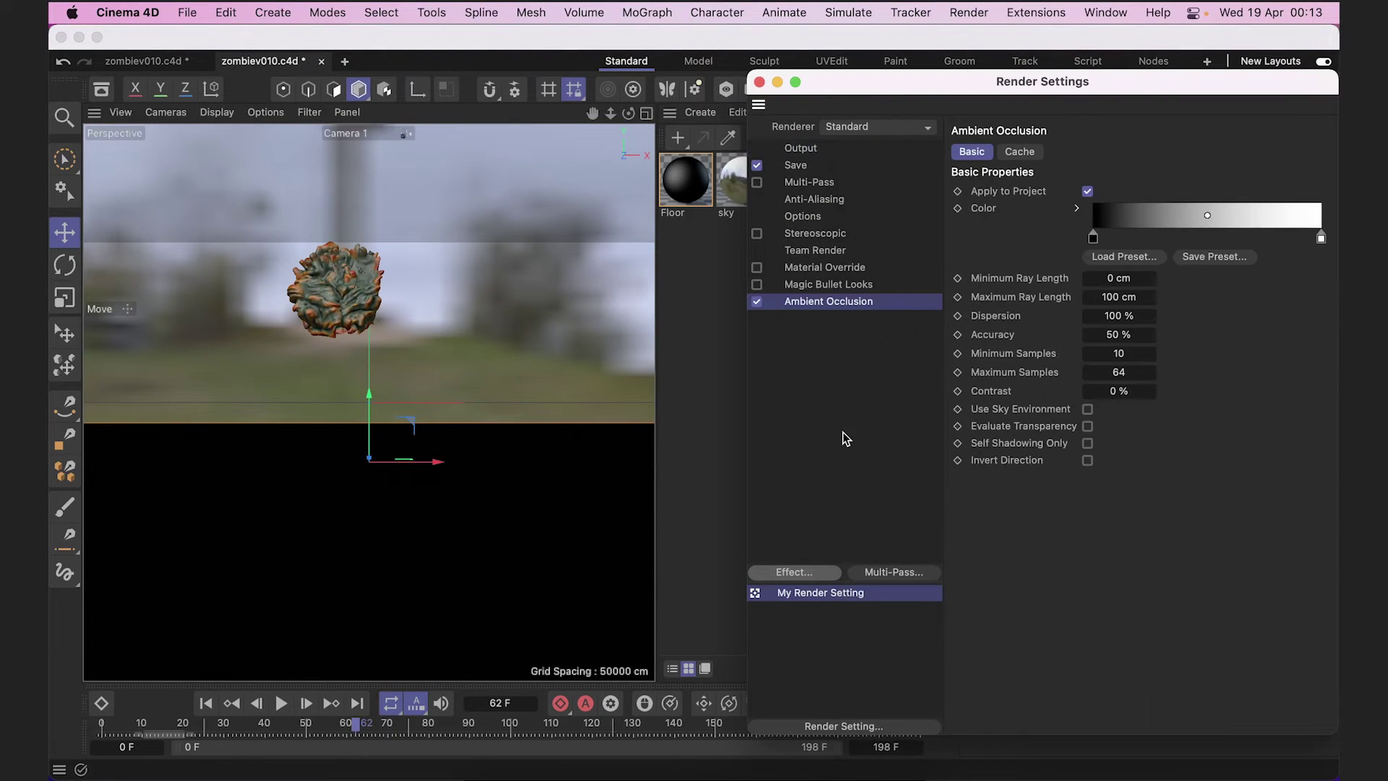
pyautogui.click(781, 567)
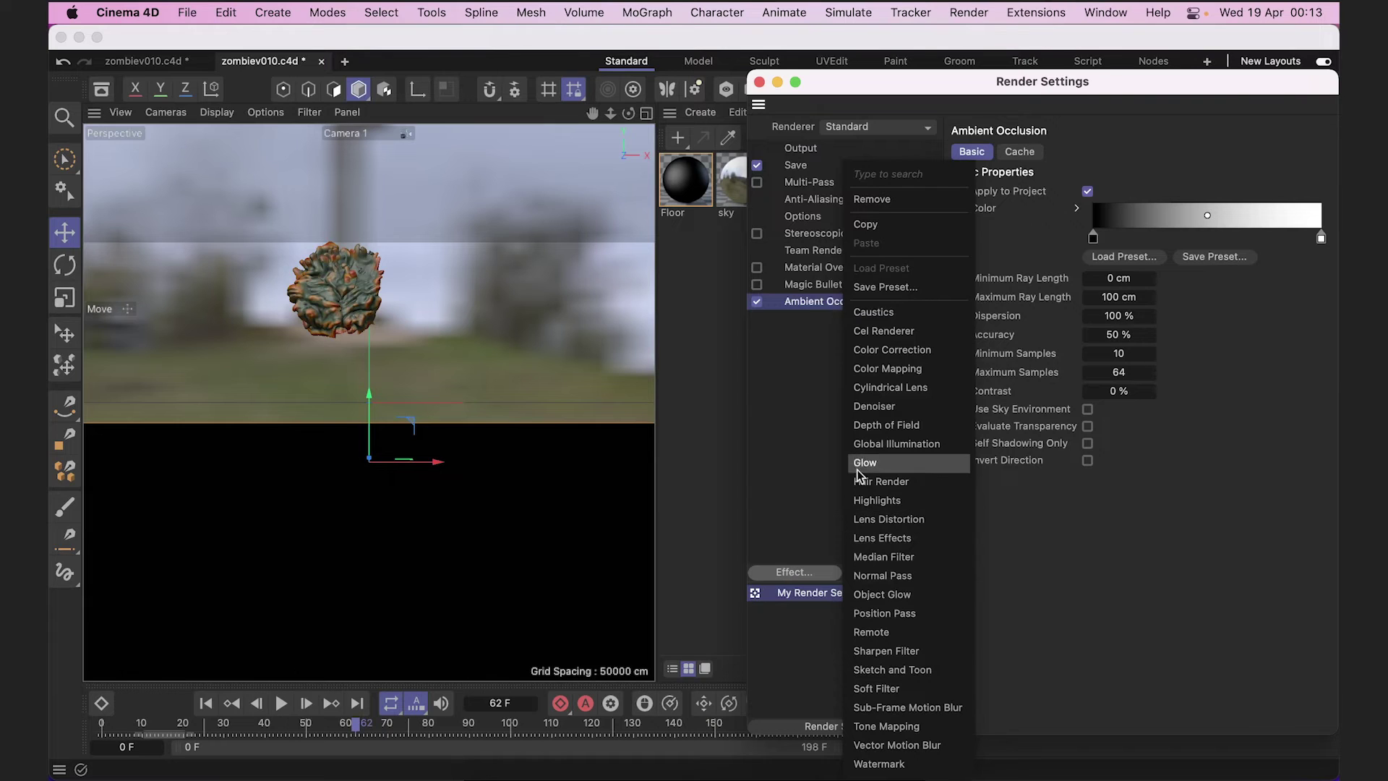
pyautogui.click(880, 442)
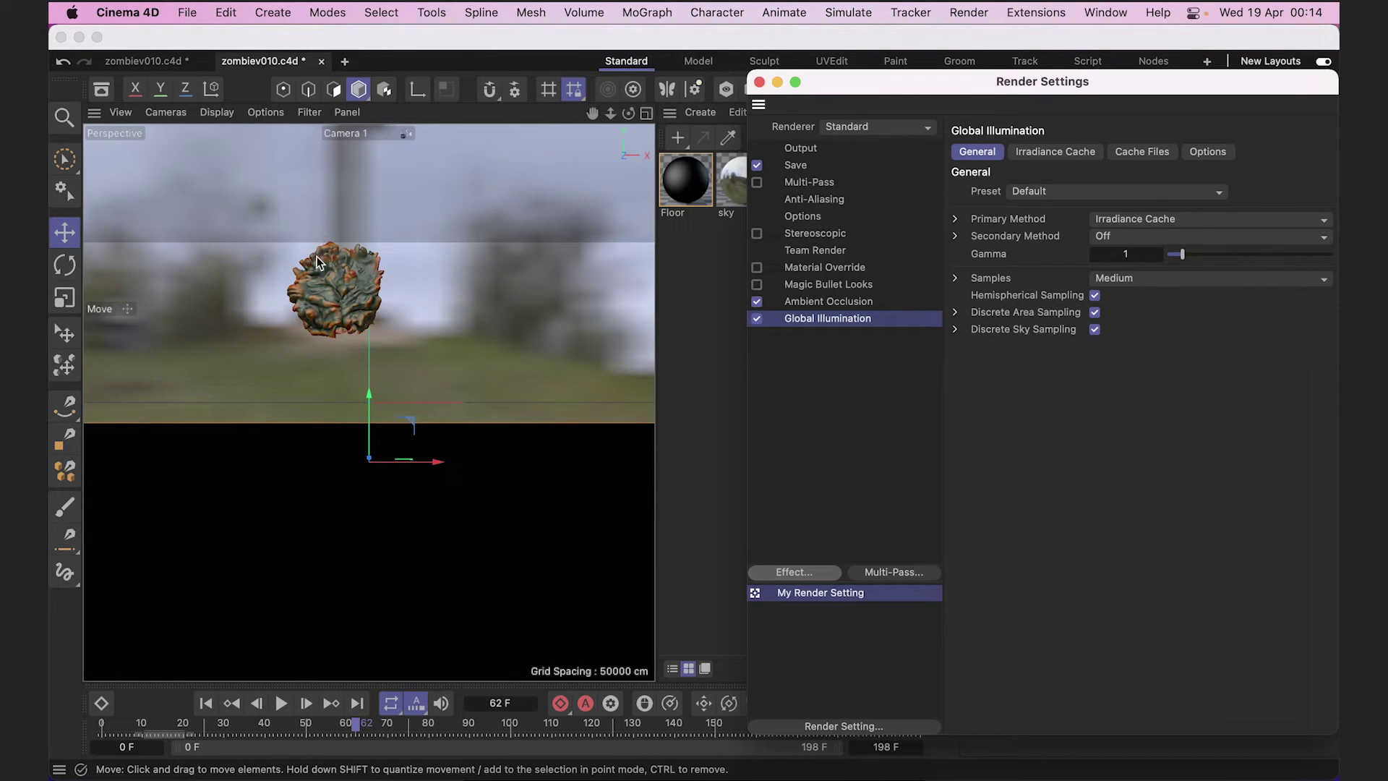
pyautogui.press('super+b')
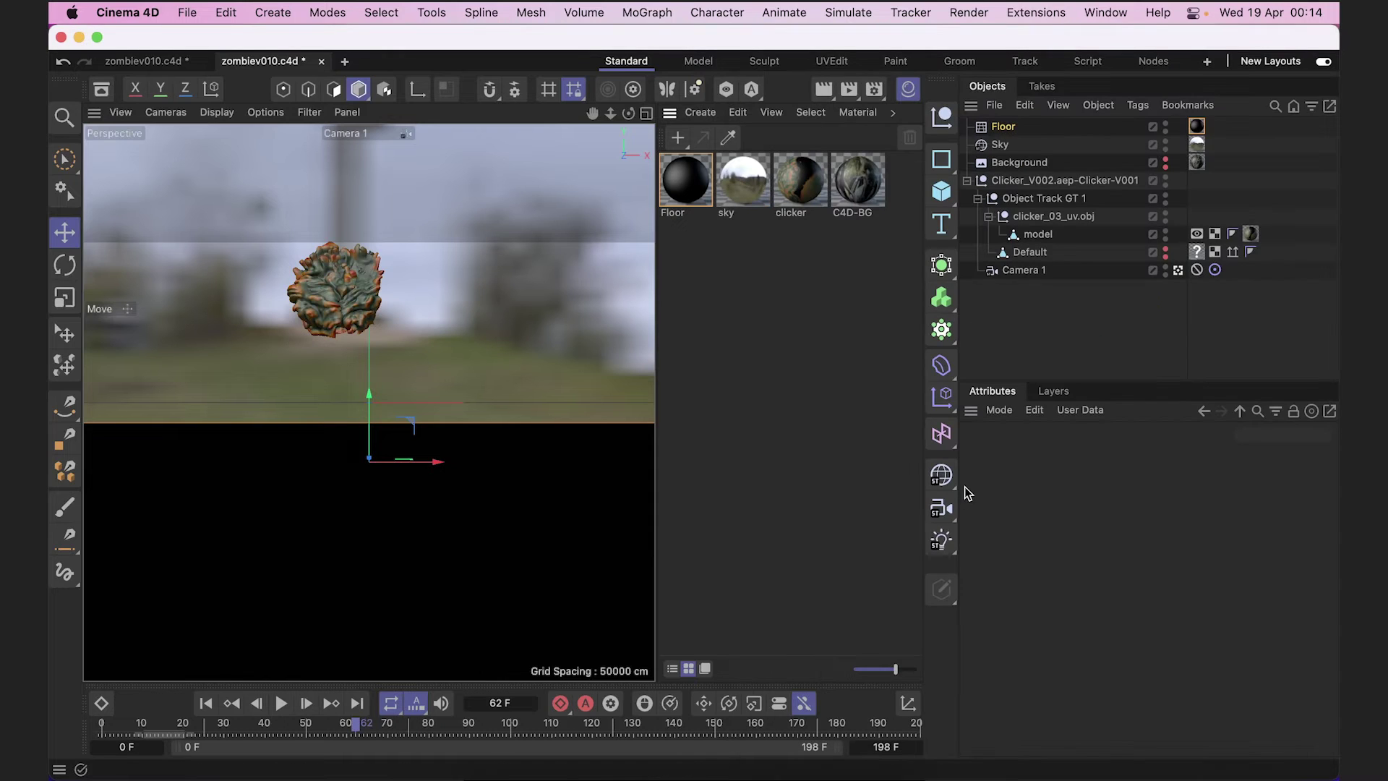
# Add an Infinite Light with its R.P rotation set to -90° and test-render the camera view.
pyautogui.click(941, 542)
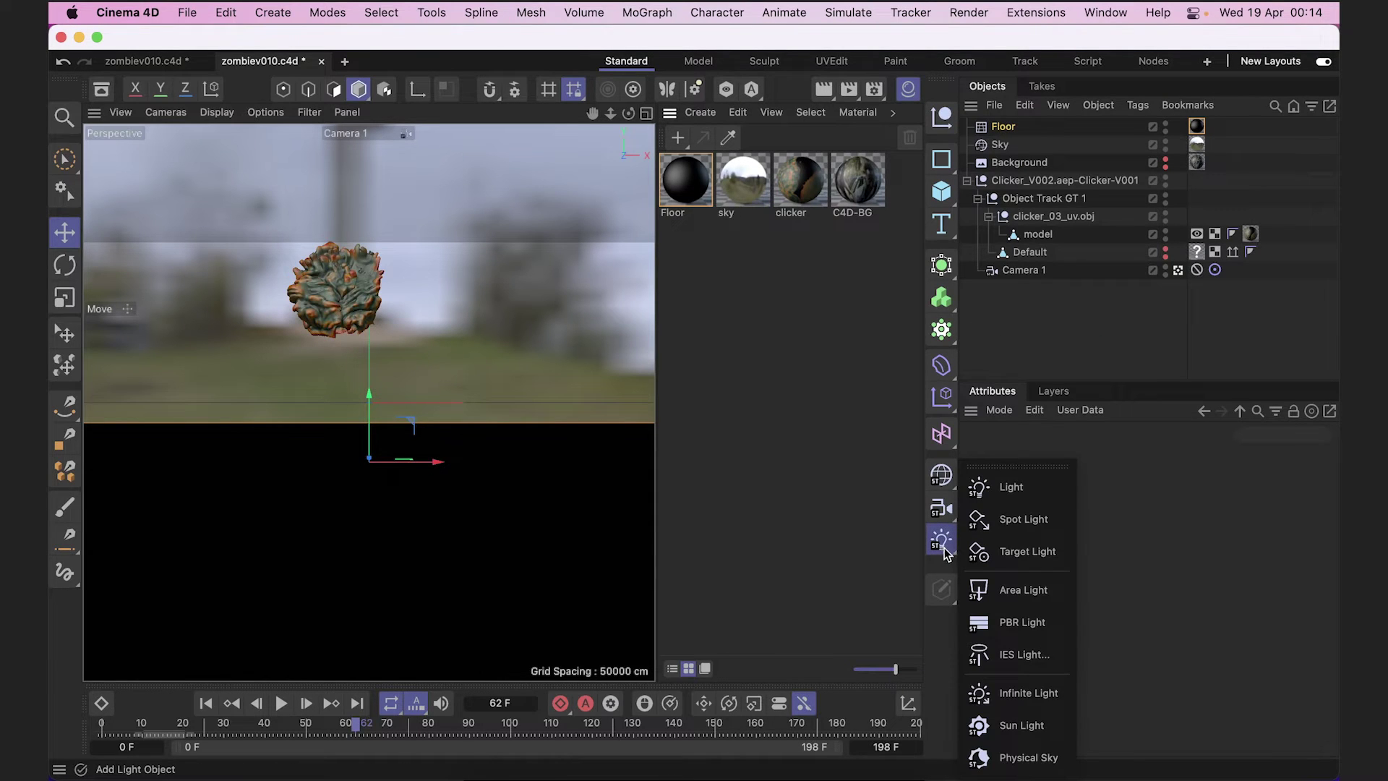
pyautogui.click(1012, 696)
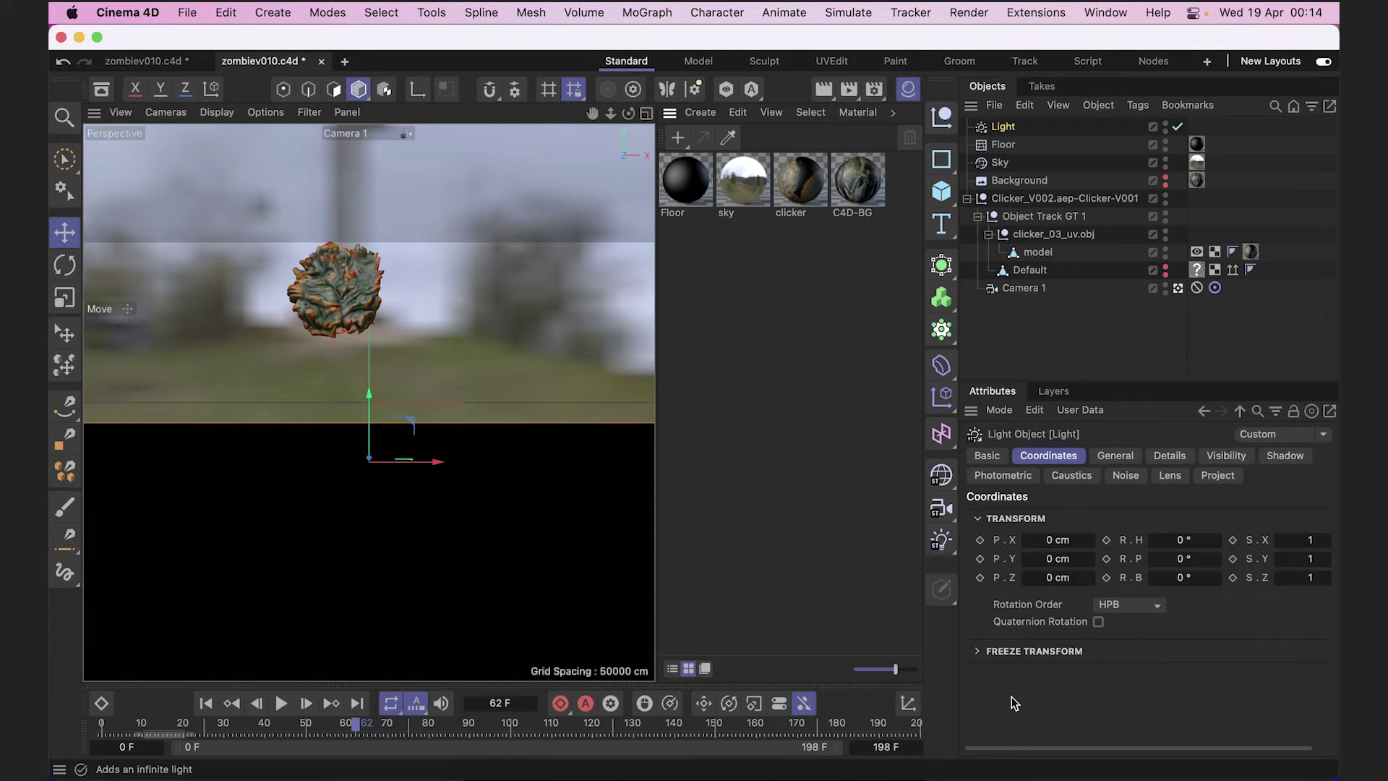
pyautogui.click(1180, 559)
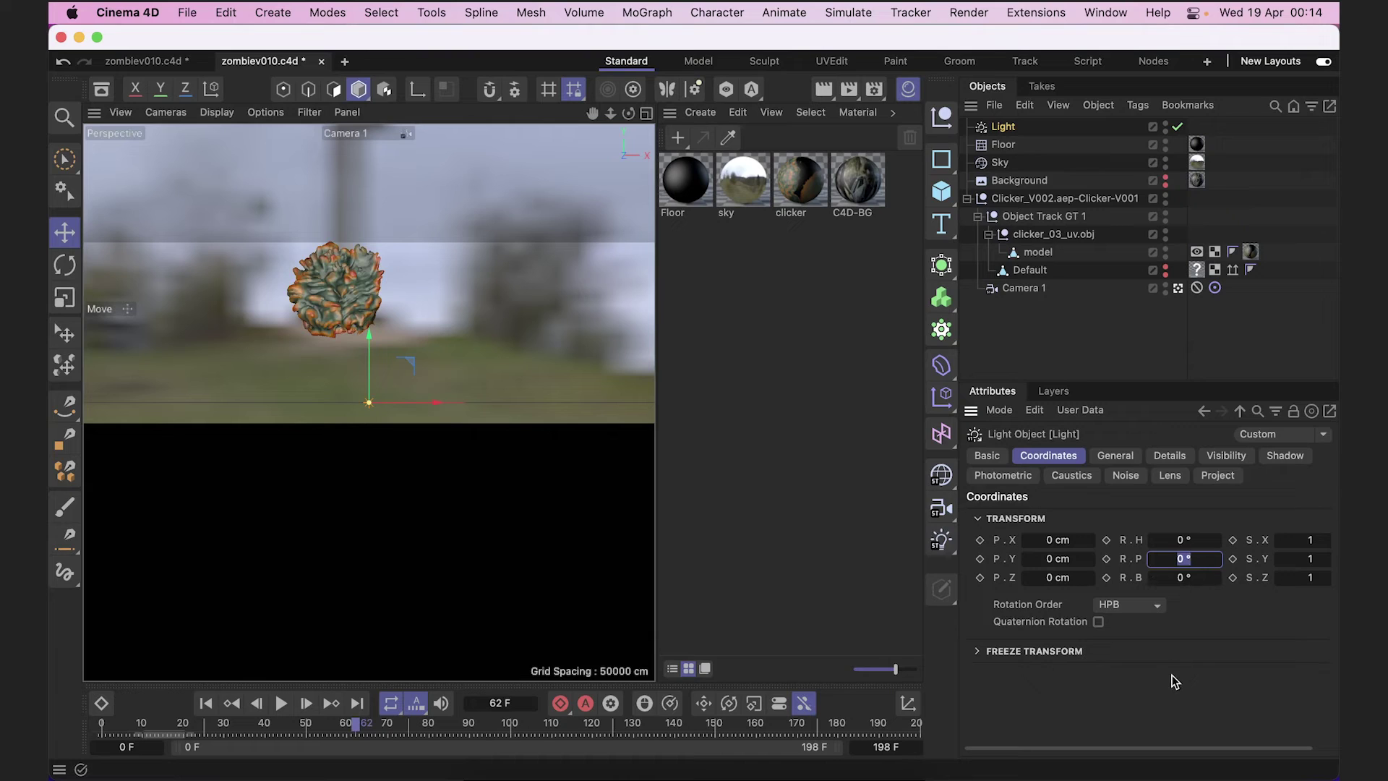
pyautogui.write('-90')
pyautogui.press('Return')
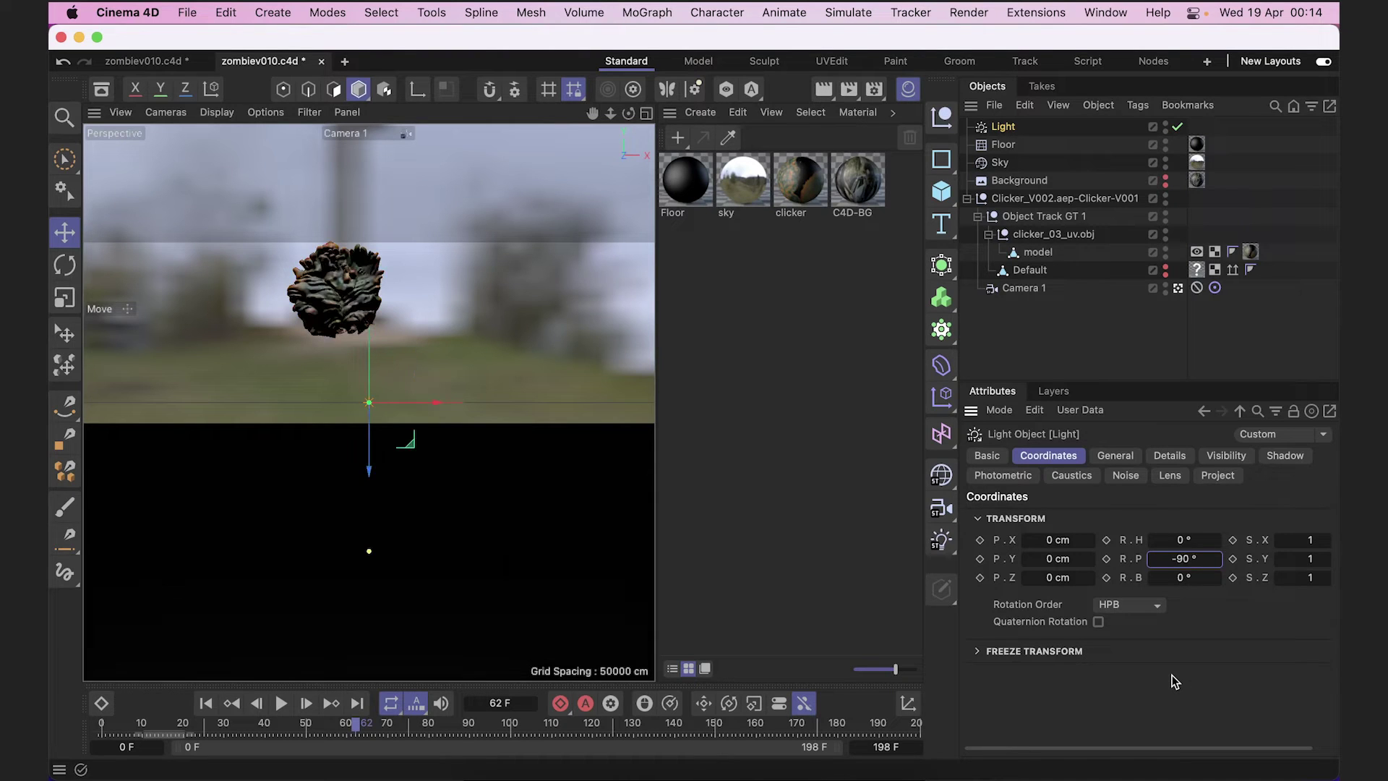
pyautogui.click(824, 92)
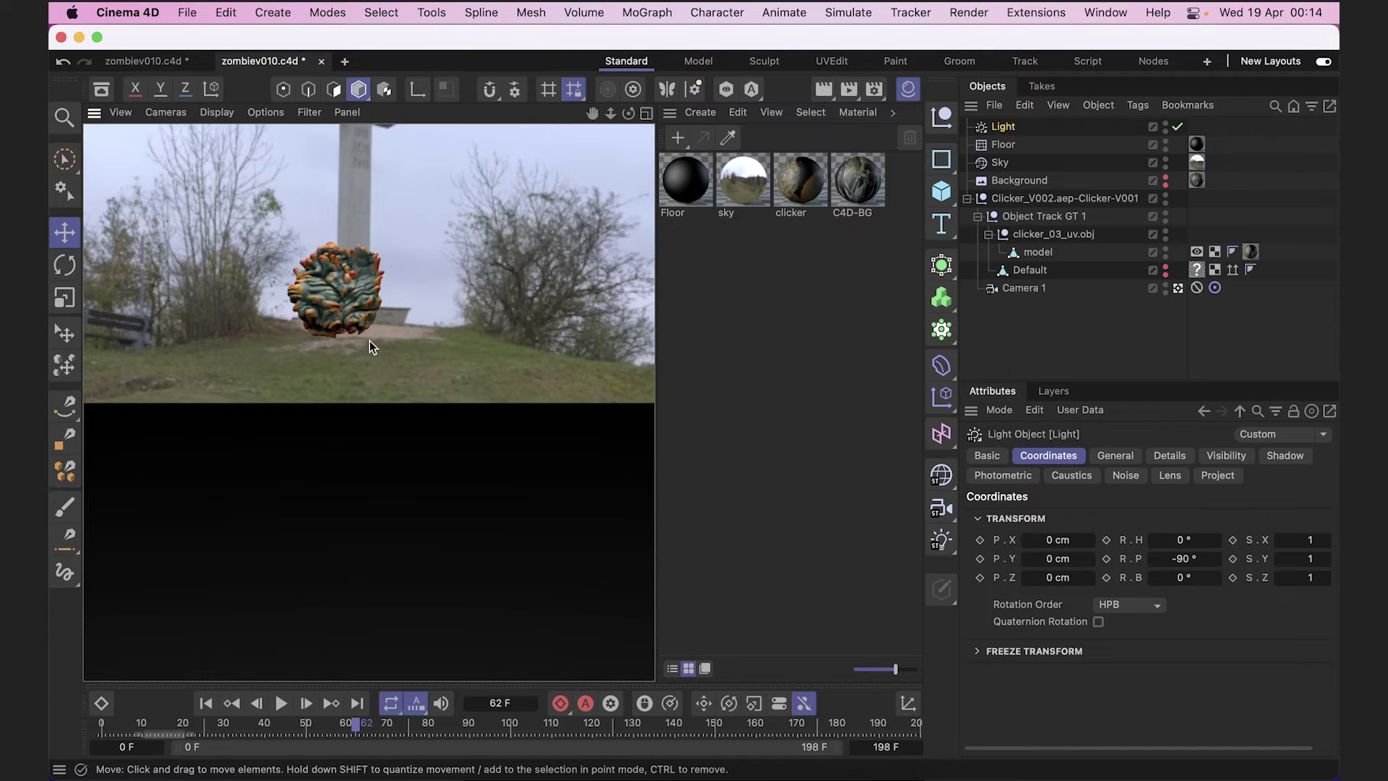
# Add a Compositing tag to the Floor object and disable Seen by Camera on it.
pyautogui.click(1007, 145)
pyautogui.rightClick(1008, 148)
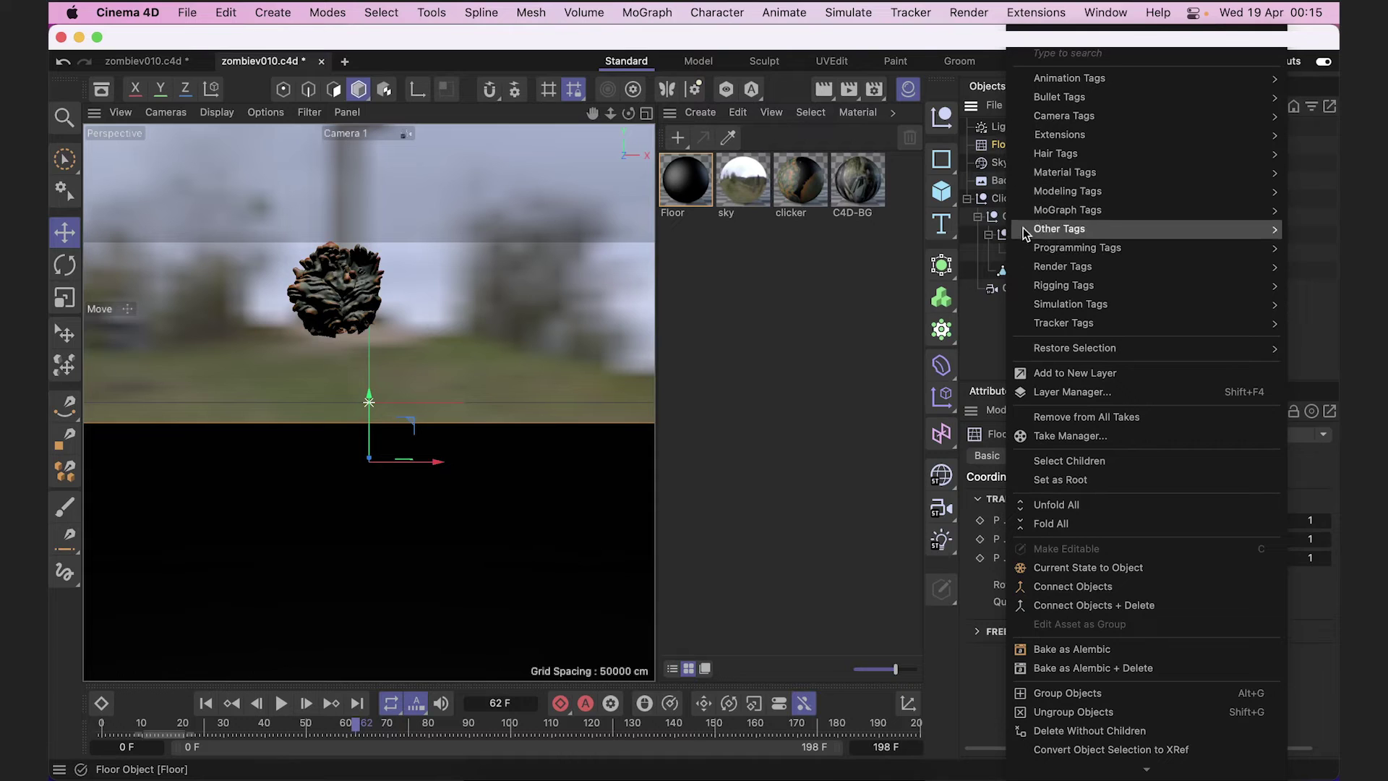
pyautogui.moveTo(1022, 266)
pyautogui.click(925, 316)
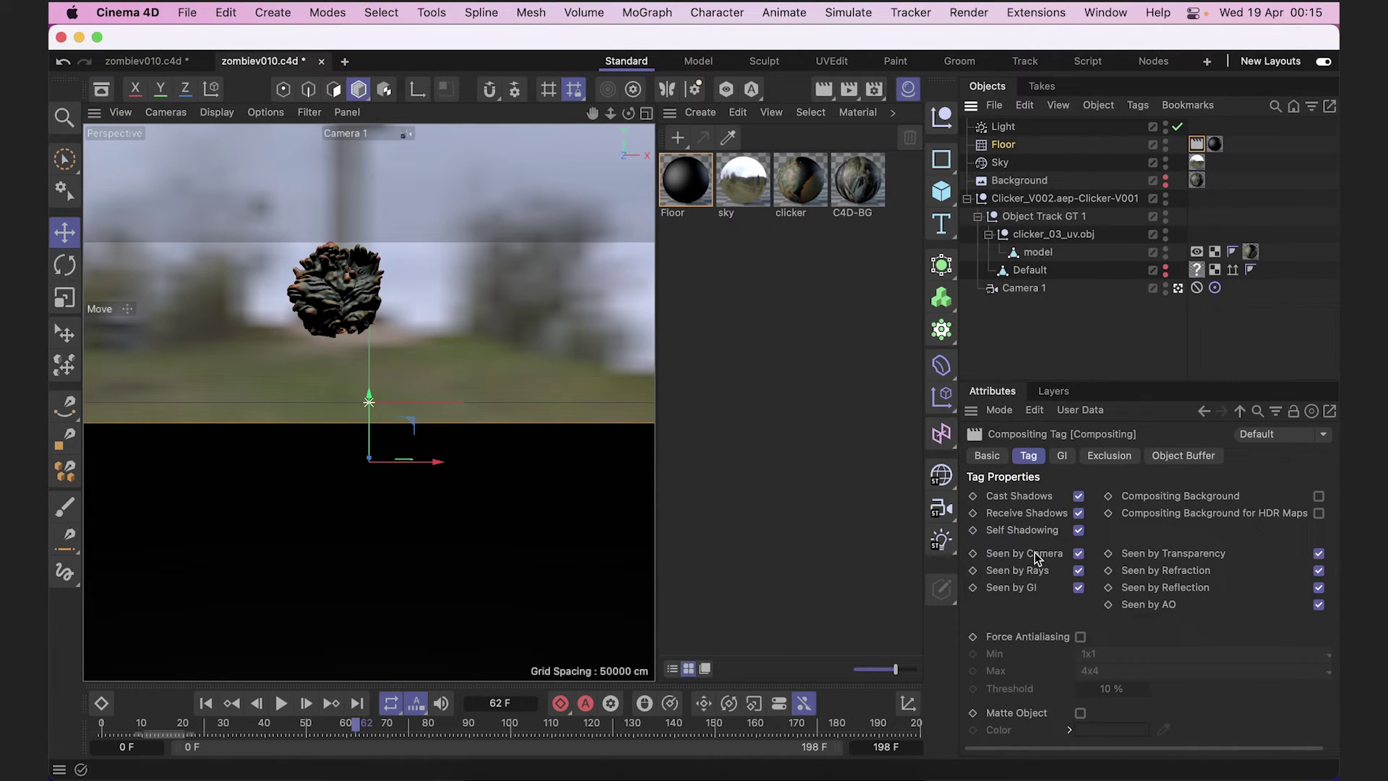
pyautogui.click(1079, 553)
# Add a Compositing tag to the Sky object with Seen by Camera disabled, and test-render the view.
pyautogui.click(1007, 165)
pyautogui.rightClick(1007, 165)
pyautogui.moveTo(1061, 268)
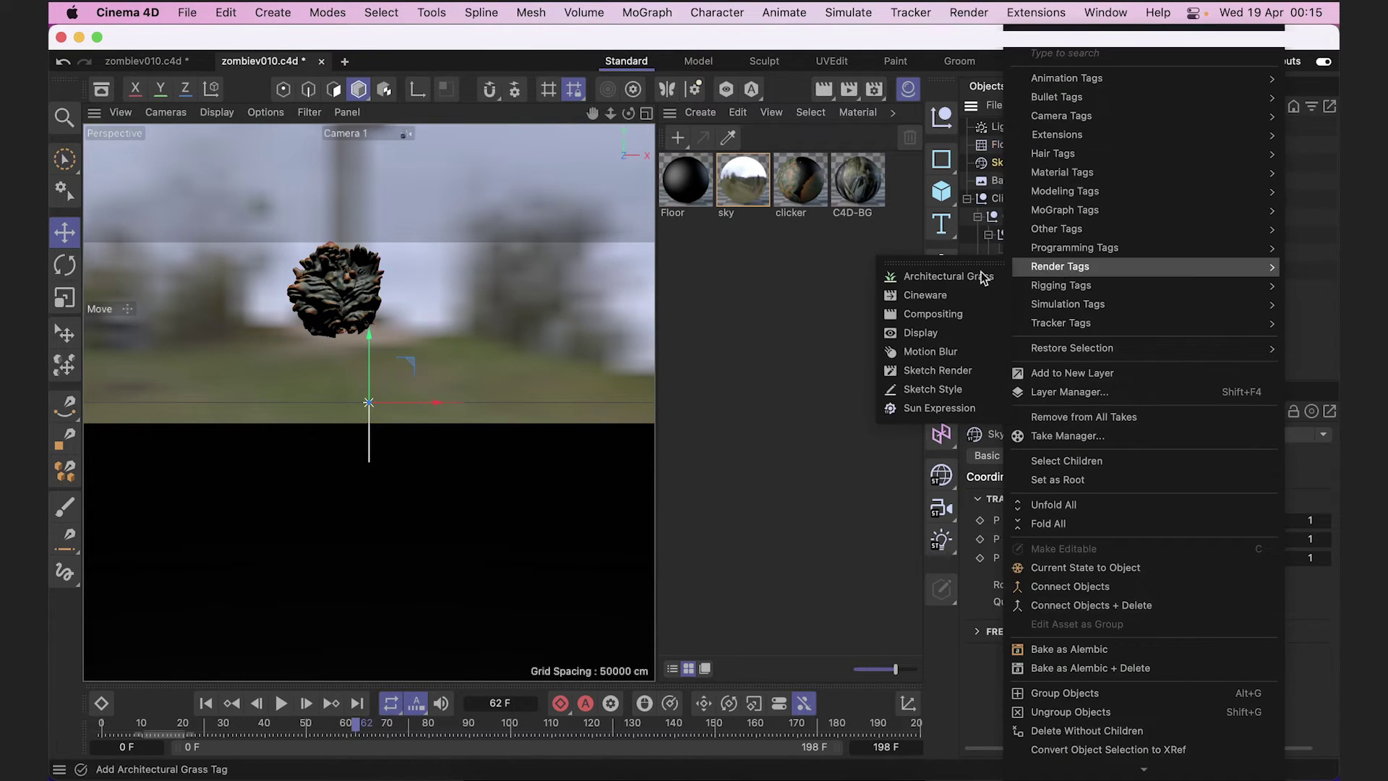
pyautogui.click(936, 314)
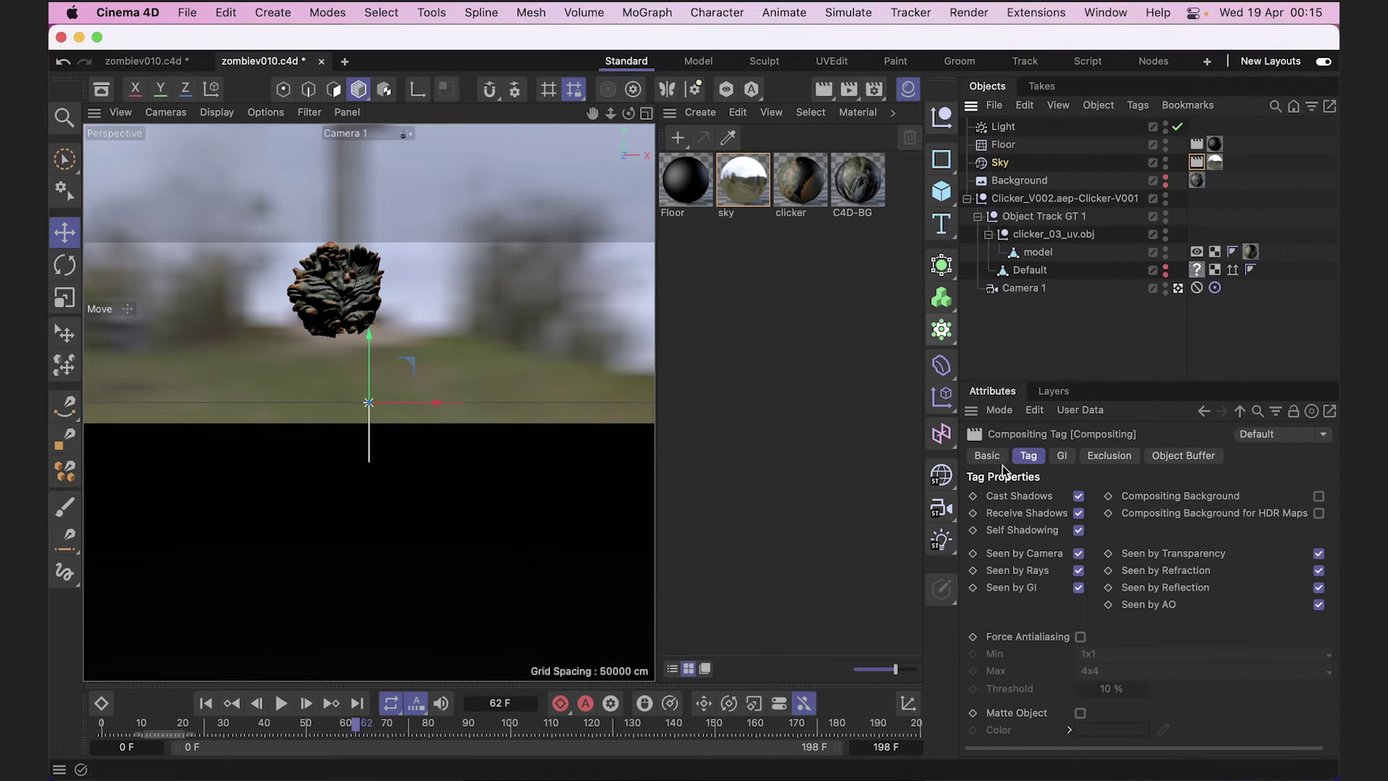
pyautogui.click(1078, 554)
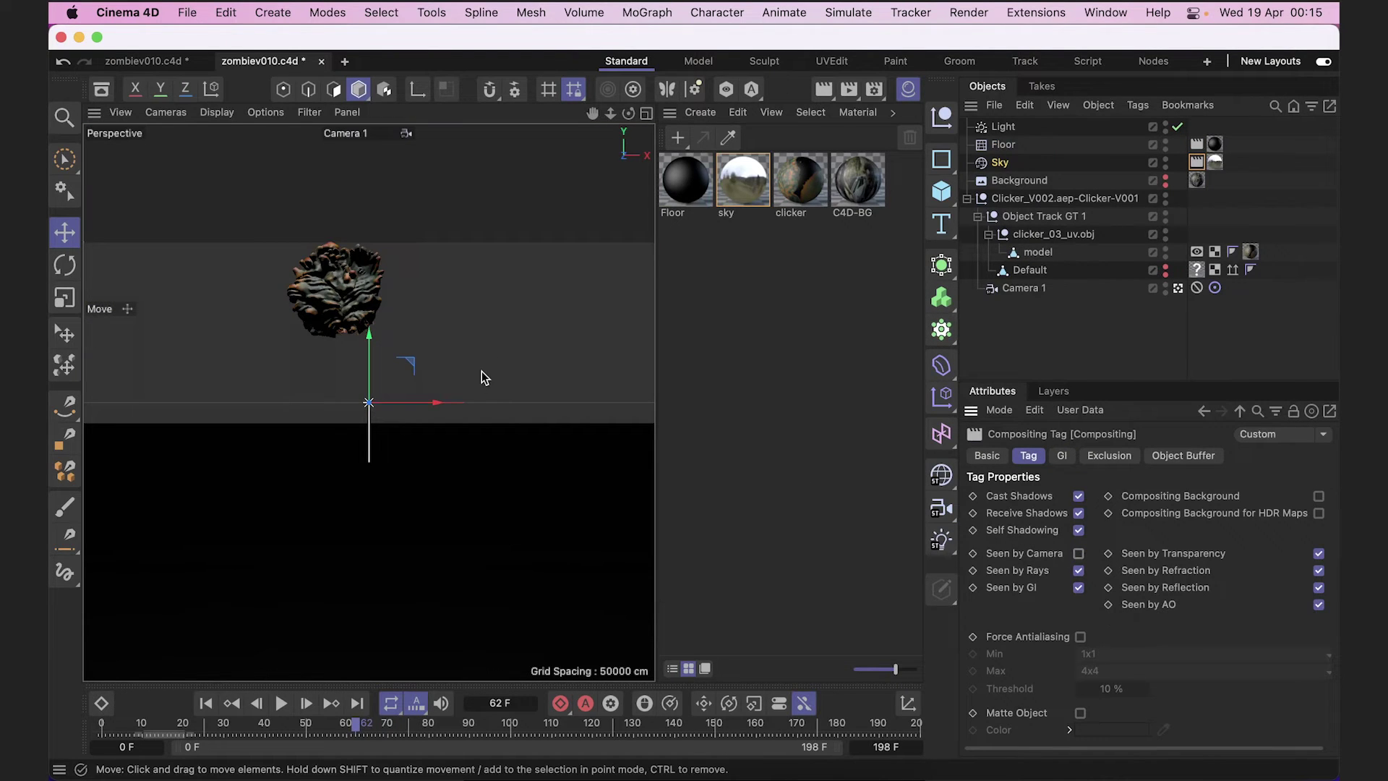
pyautogui.click(822, 90)
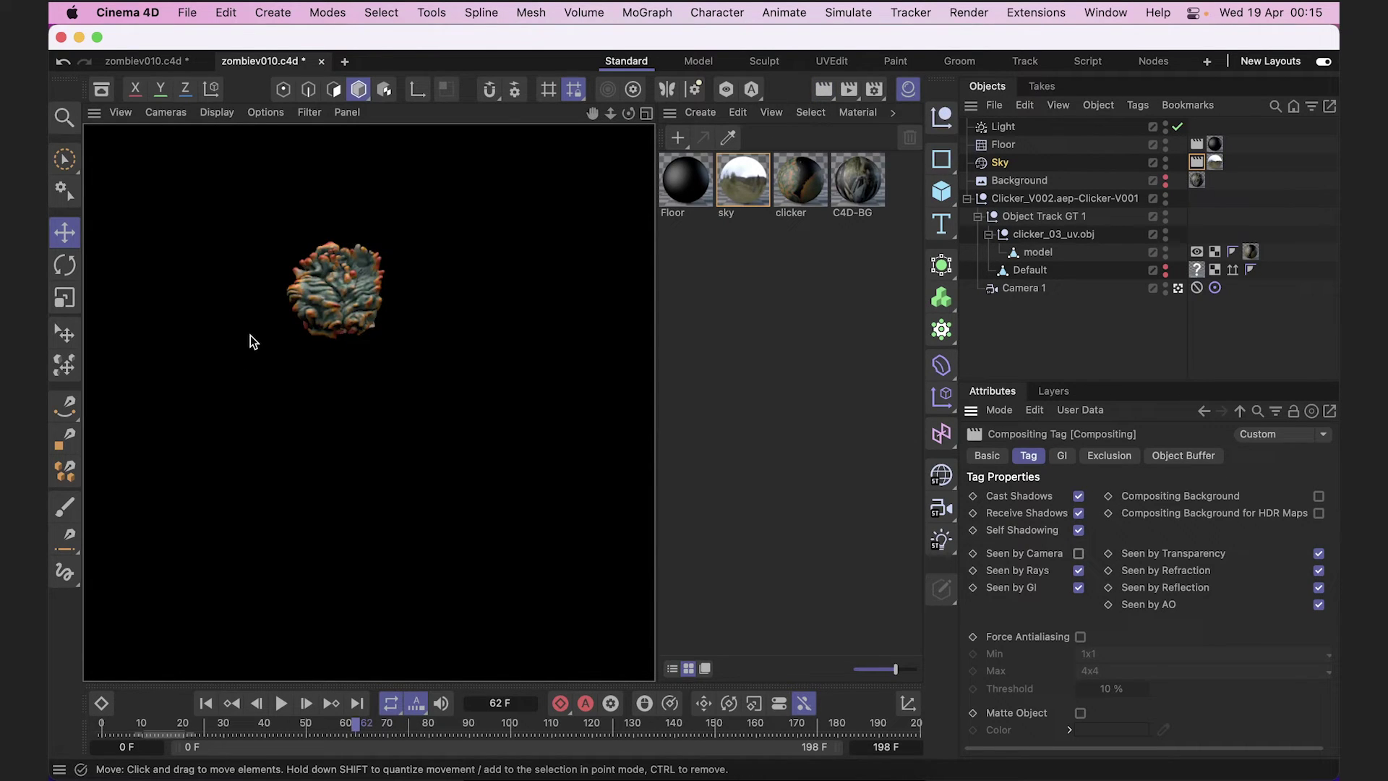
pyautogui.click(359, 357)
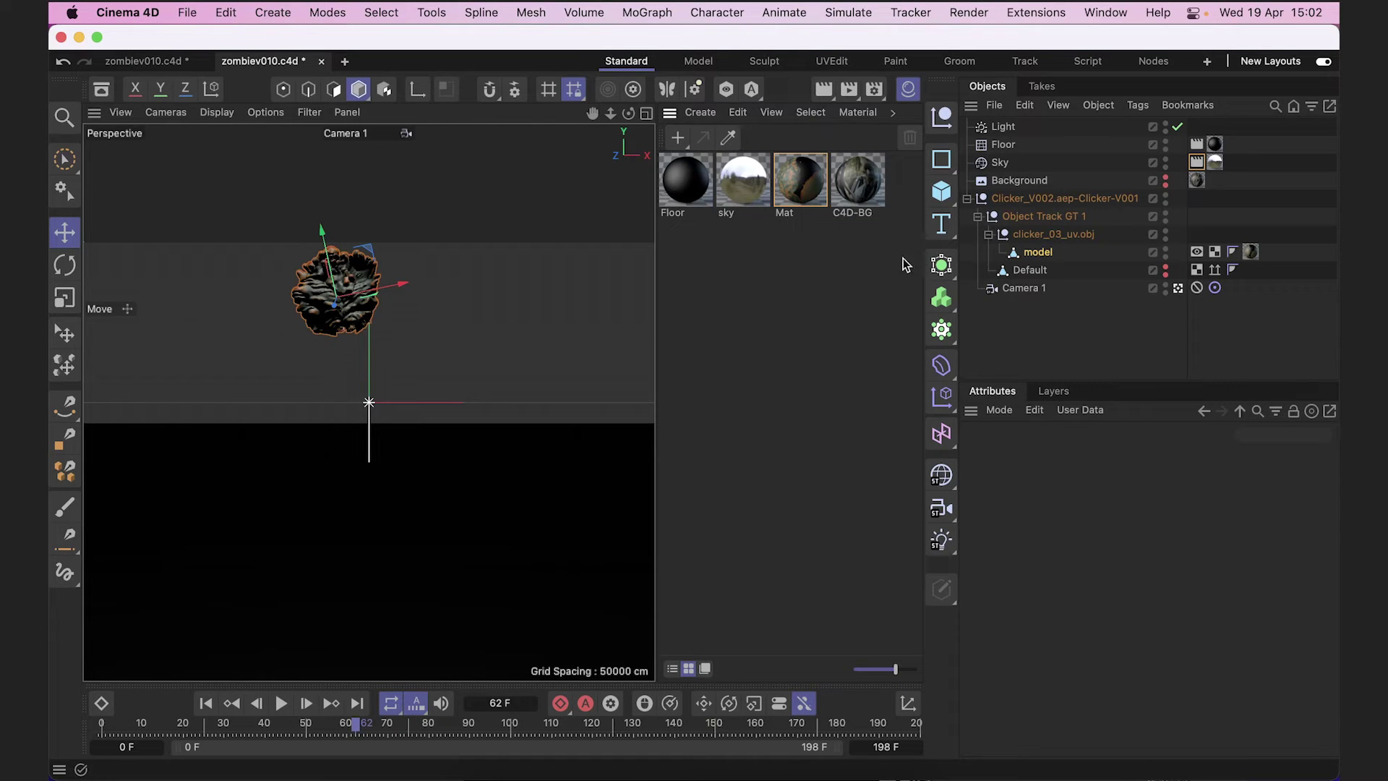
# Disable Seen by Transparency in the Sky's Compositing tag and look through Camera 1 again after a glance through the default camera.
pyautogui.click(1197, 162)
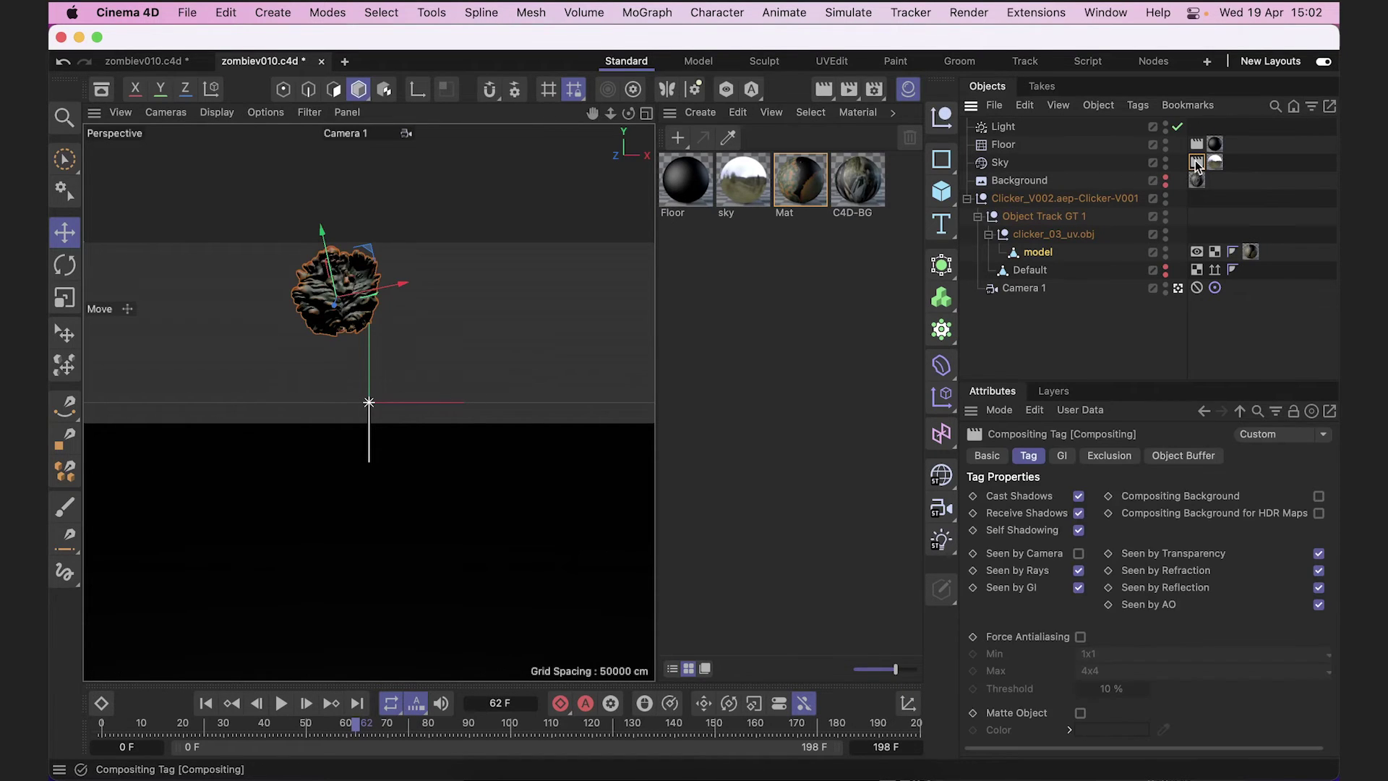
pyautogui.click(1318, 554)
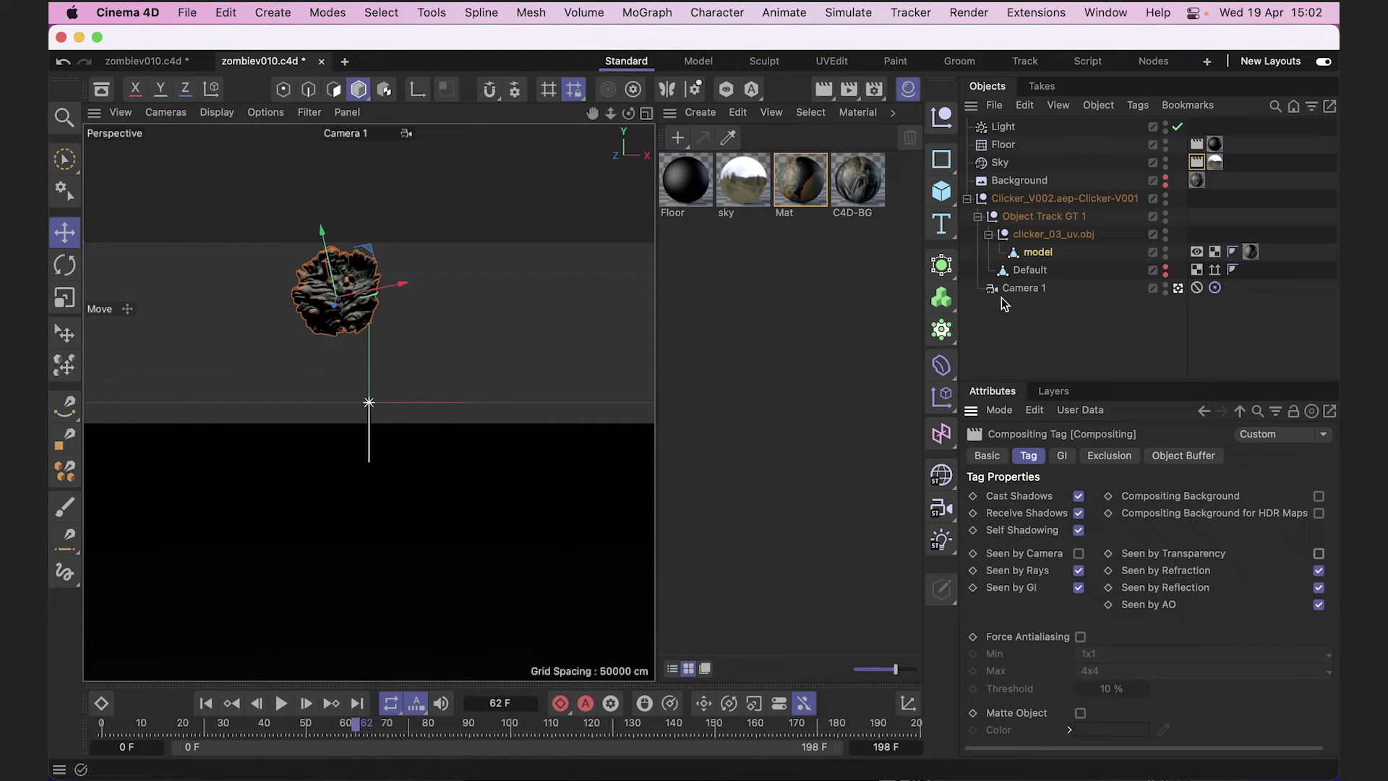
pyautogui.click(1178, 288)
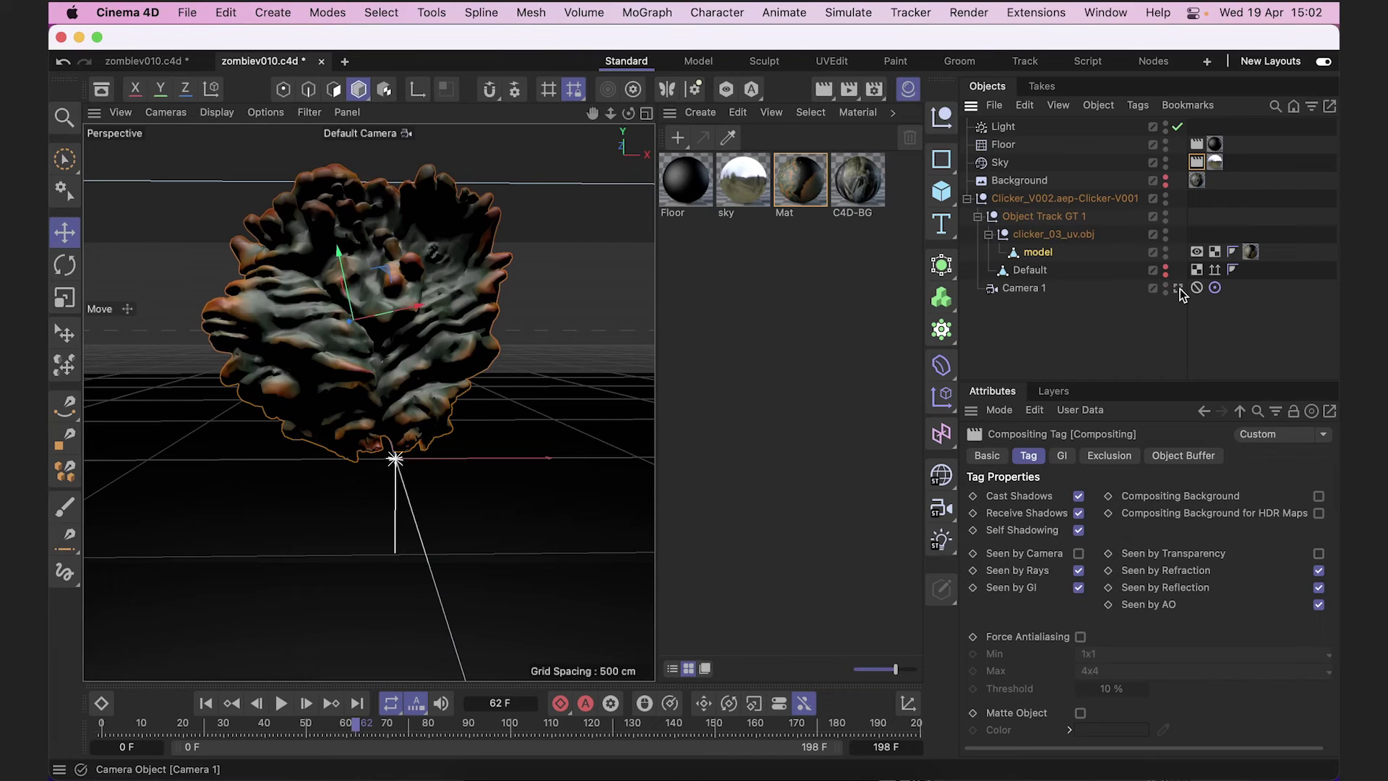
pyautogui.click(1178, 289)
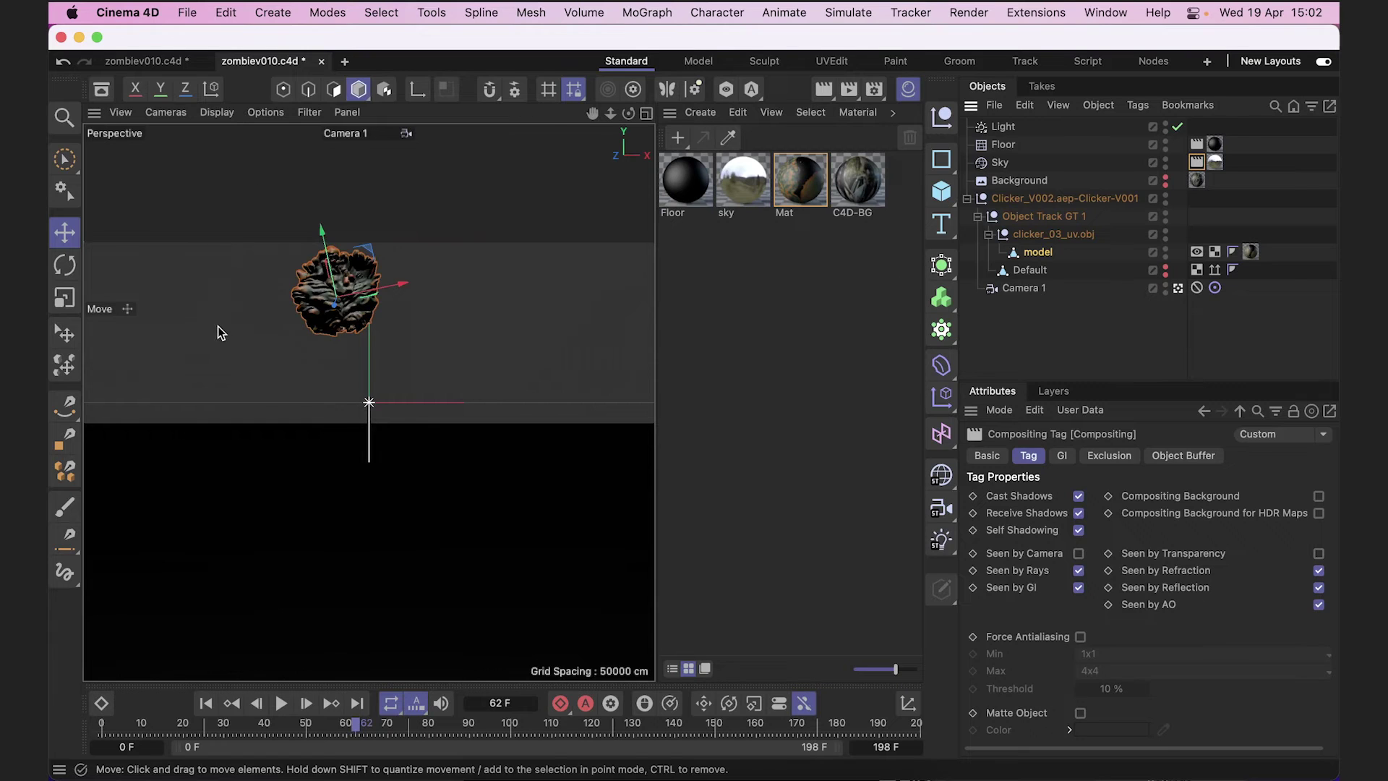
# Configure the render's saved image as PNG at 16 Bit/Channel with an alpha channel and Name0000.TIF naming.
pyautogui.click(875, 91)
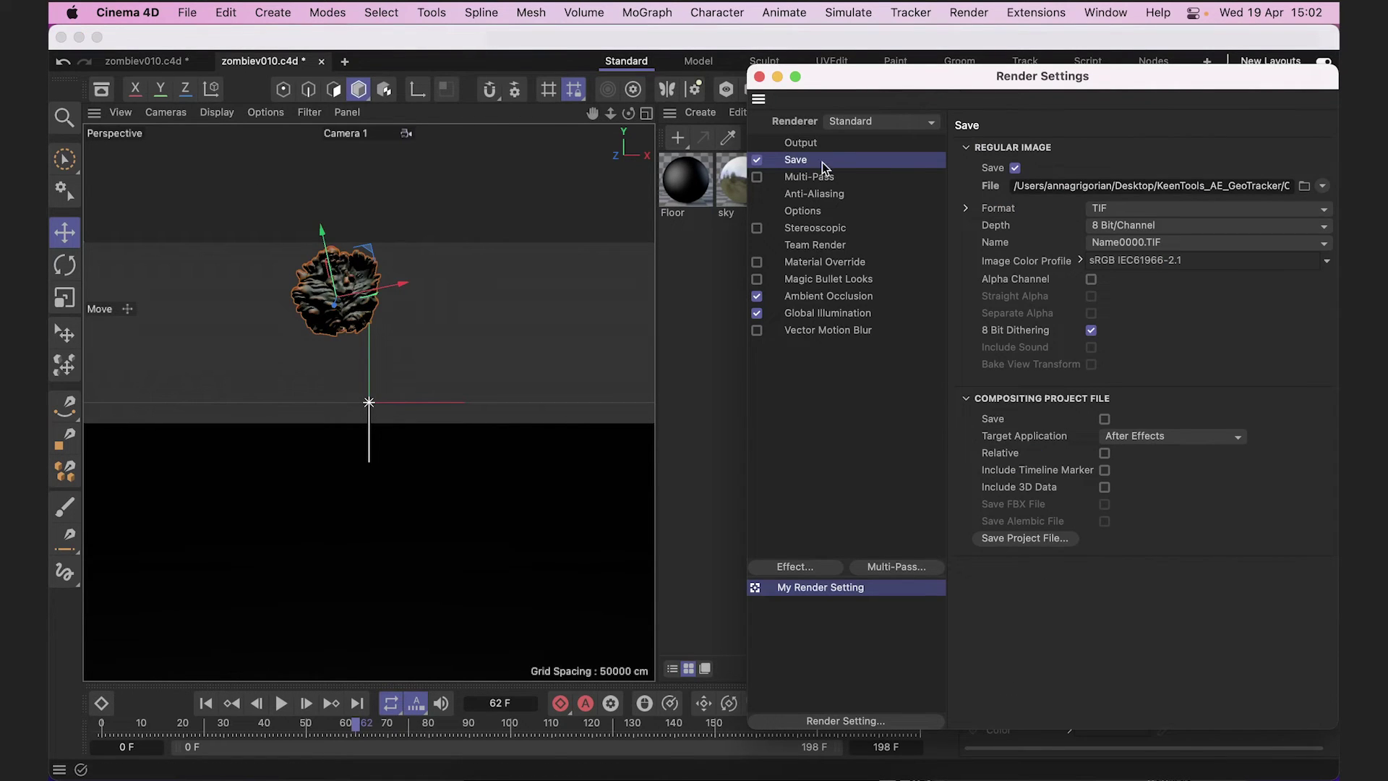
pyautogui.click(1124, 209)
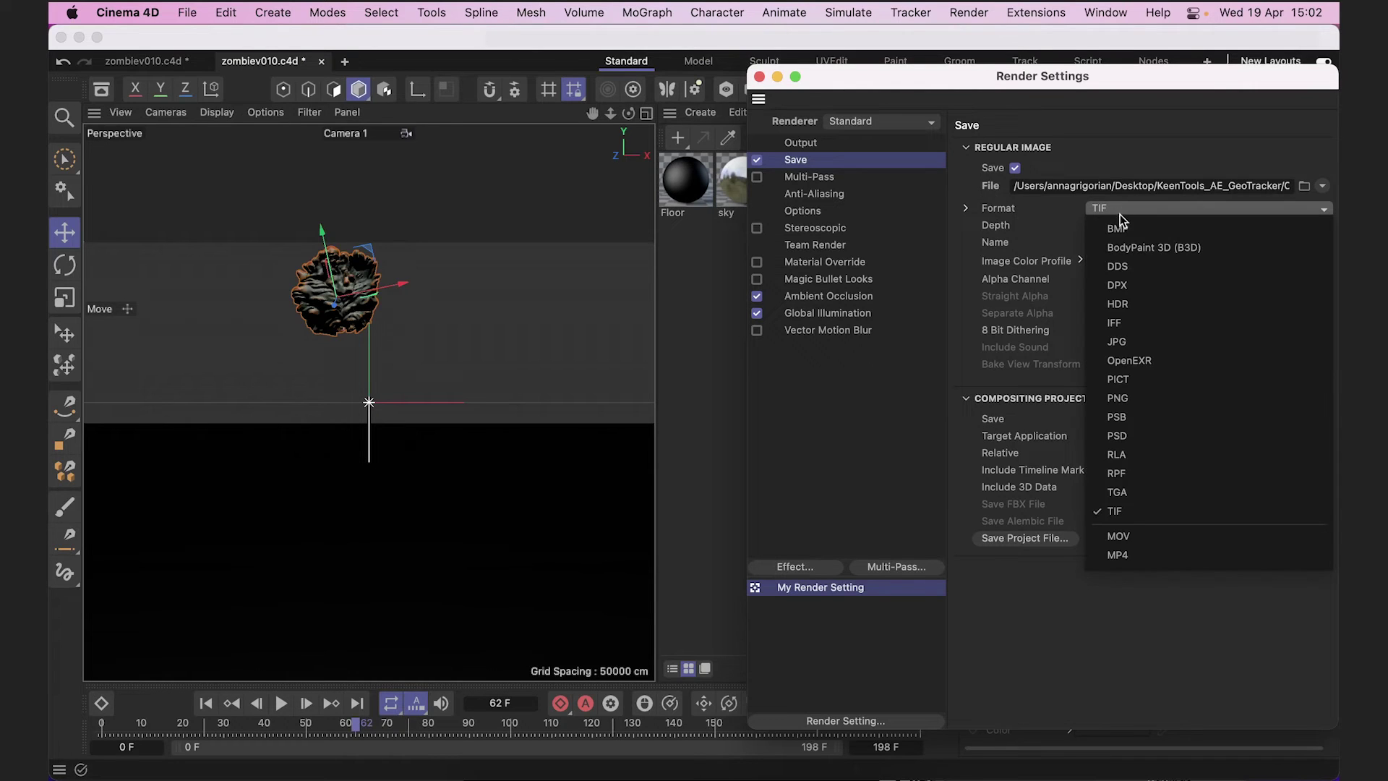
pyautogui.click(1134, 397)
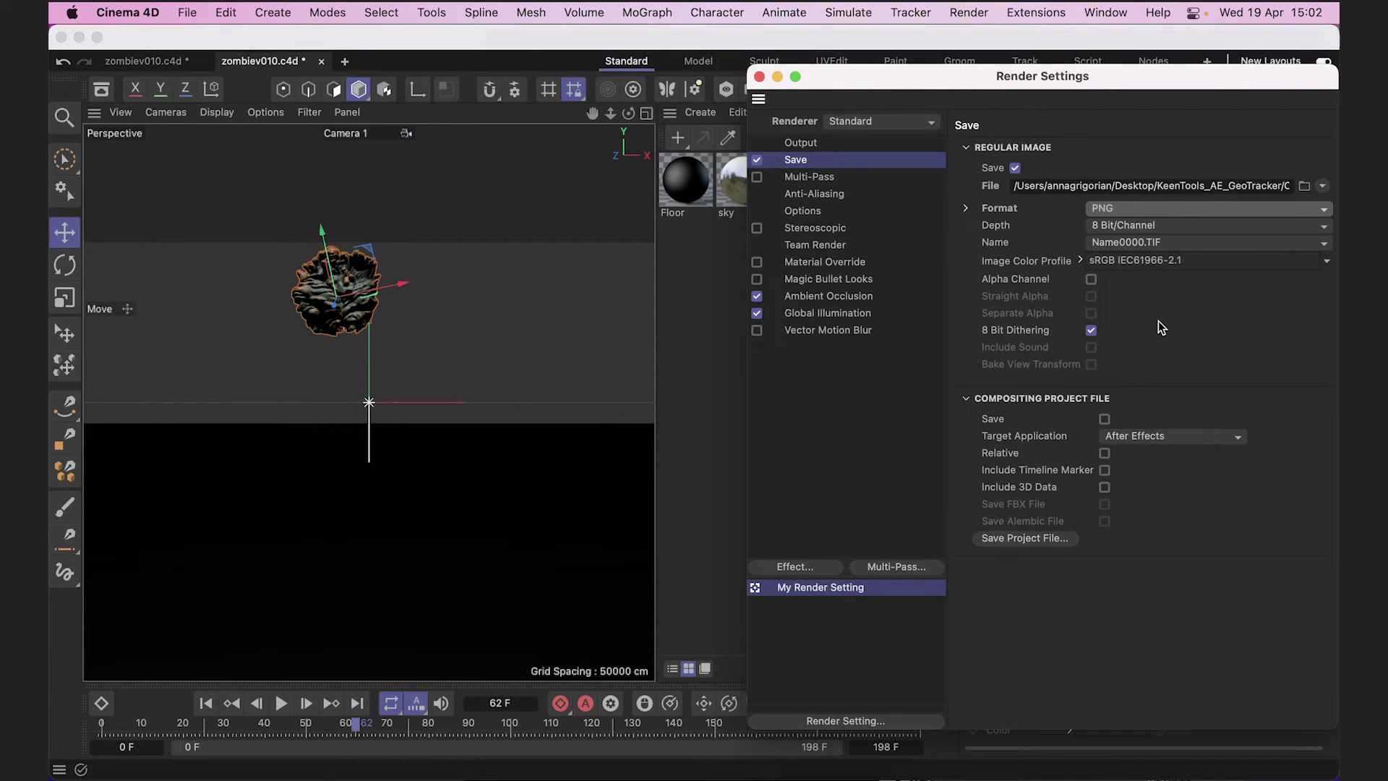
pyautogui.click(1091, 279)
pyautogui.click(1117, 243)
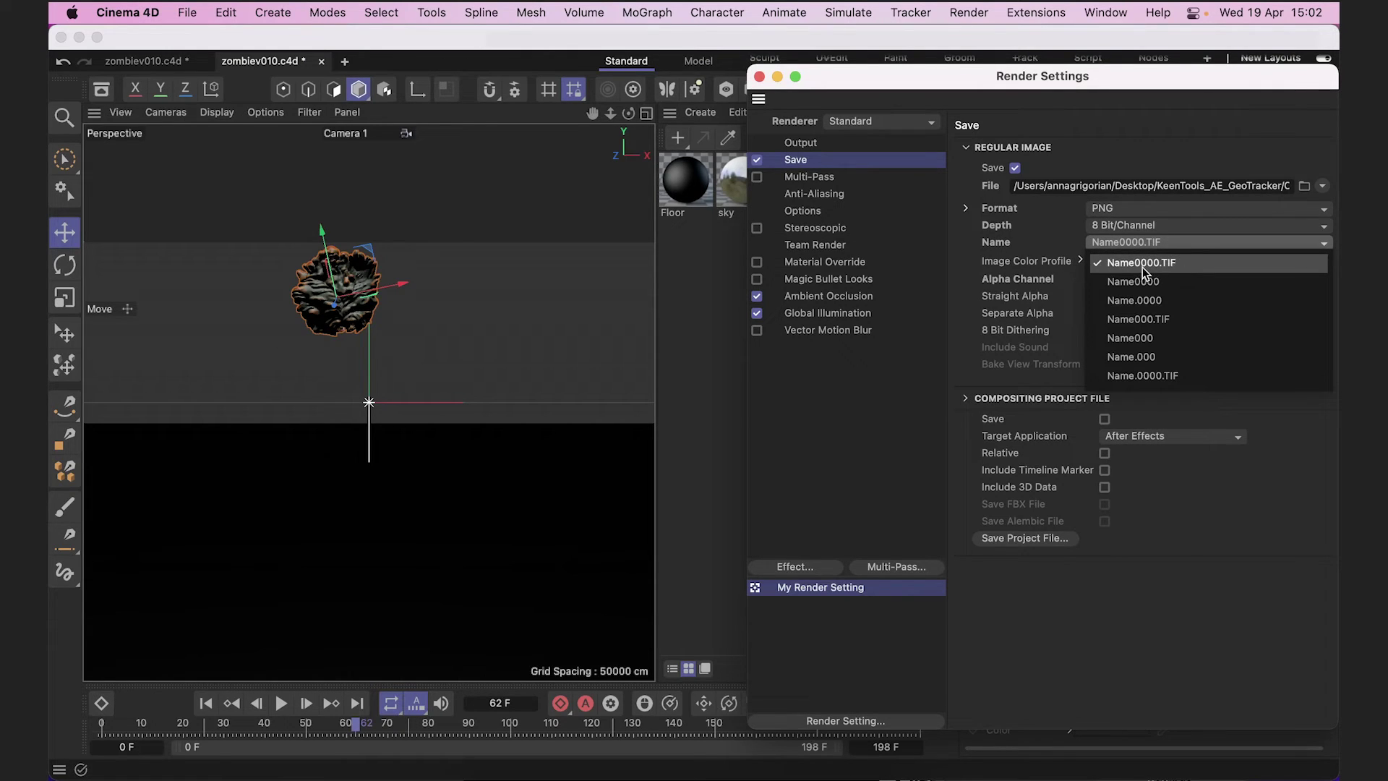
pyautogui.click(1142, 264)
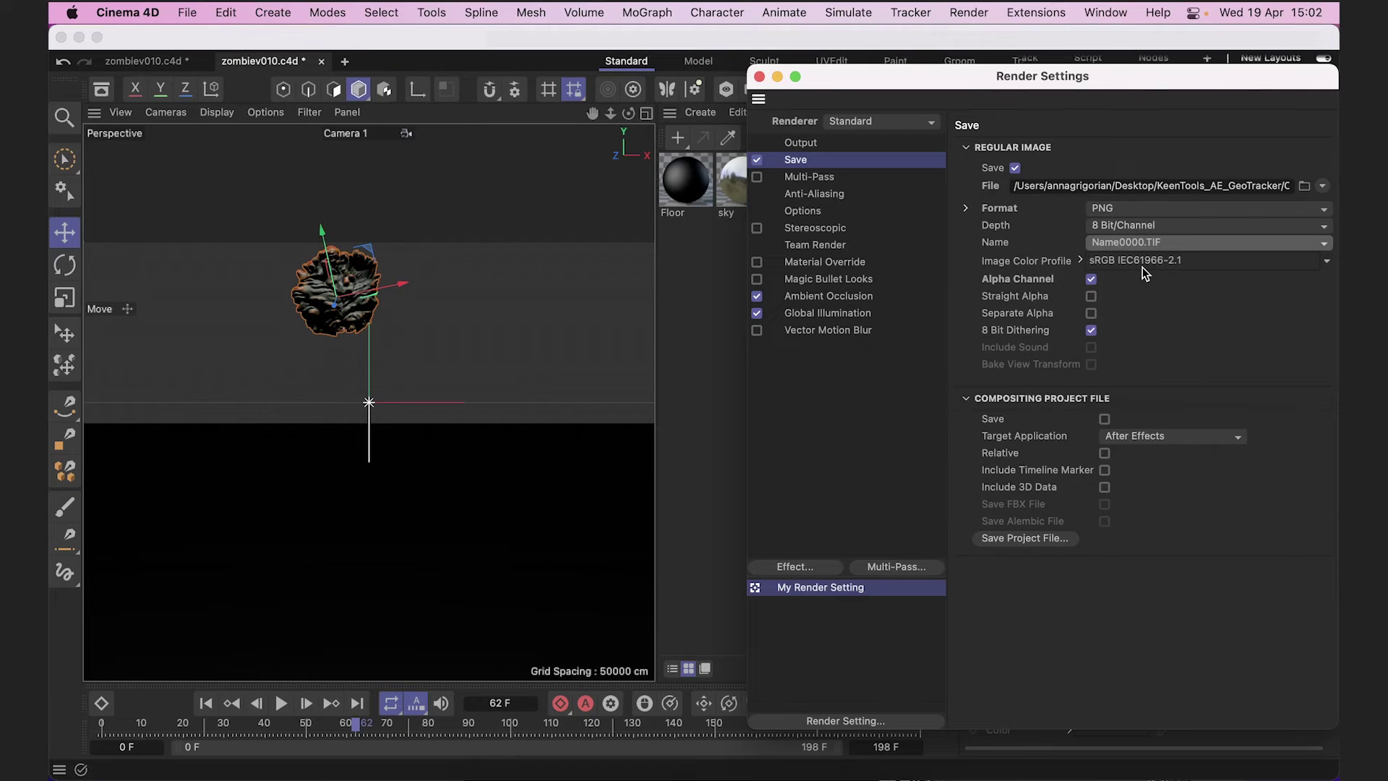
pyautogui.click(1155, 228)
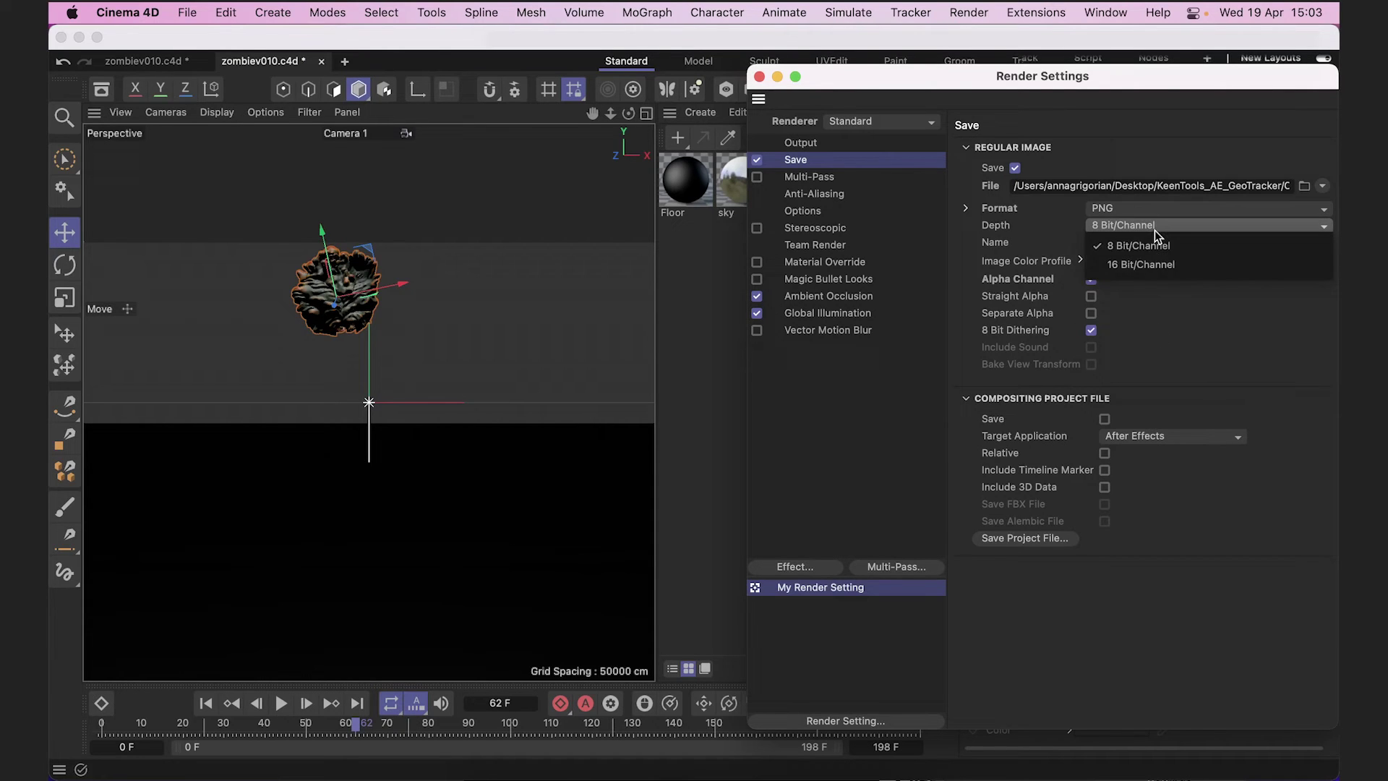
pyautogui.click(1151, 266)
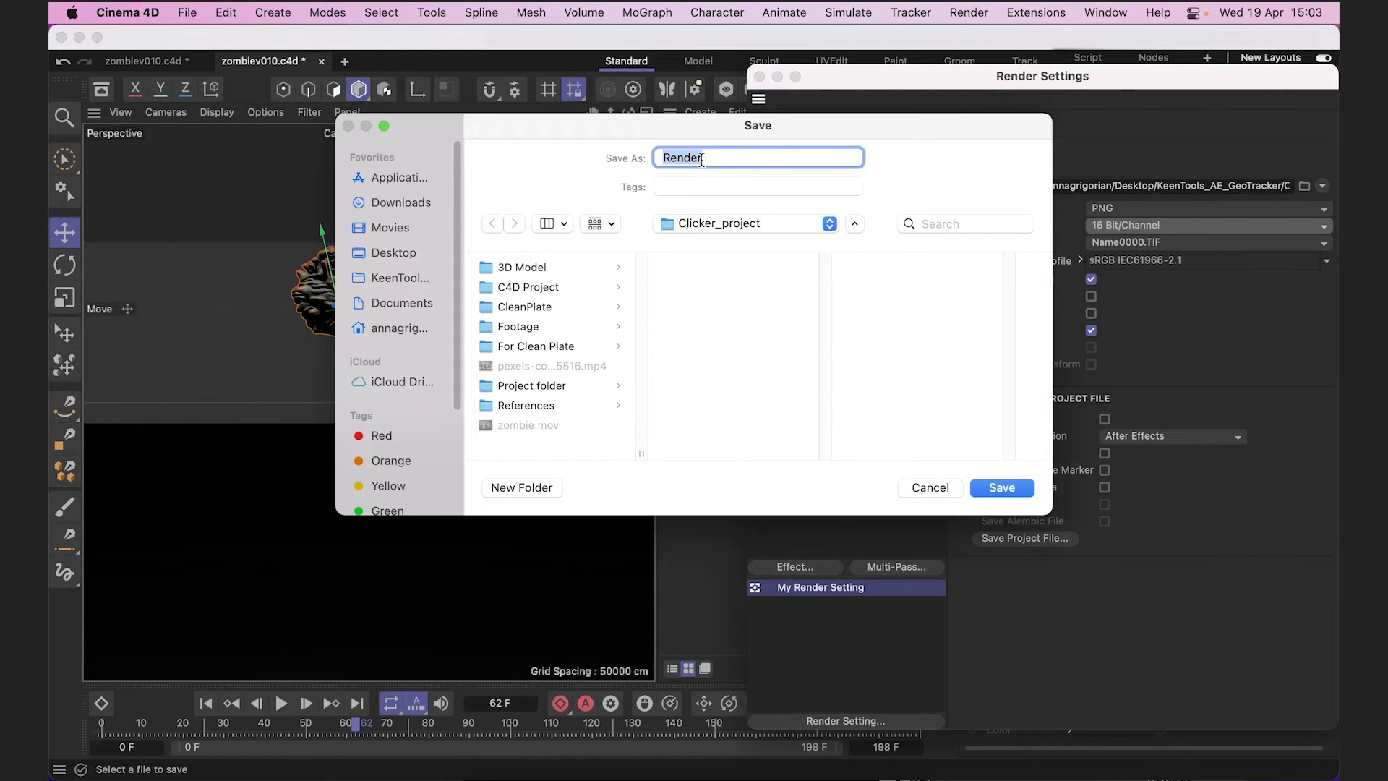
# Set the render output file name to Clicker inside a new folder named Render in Clicker_project.
pyautogui.write('Clicker')
pyautogui.click(527, 487)
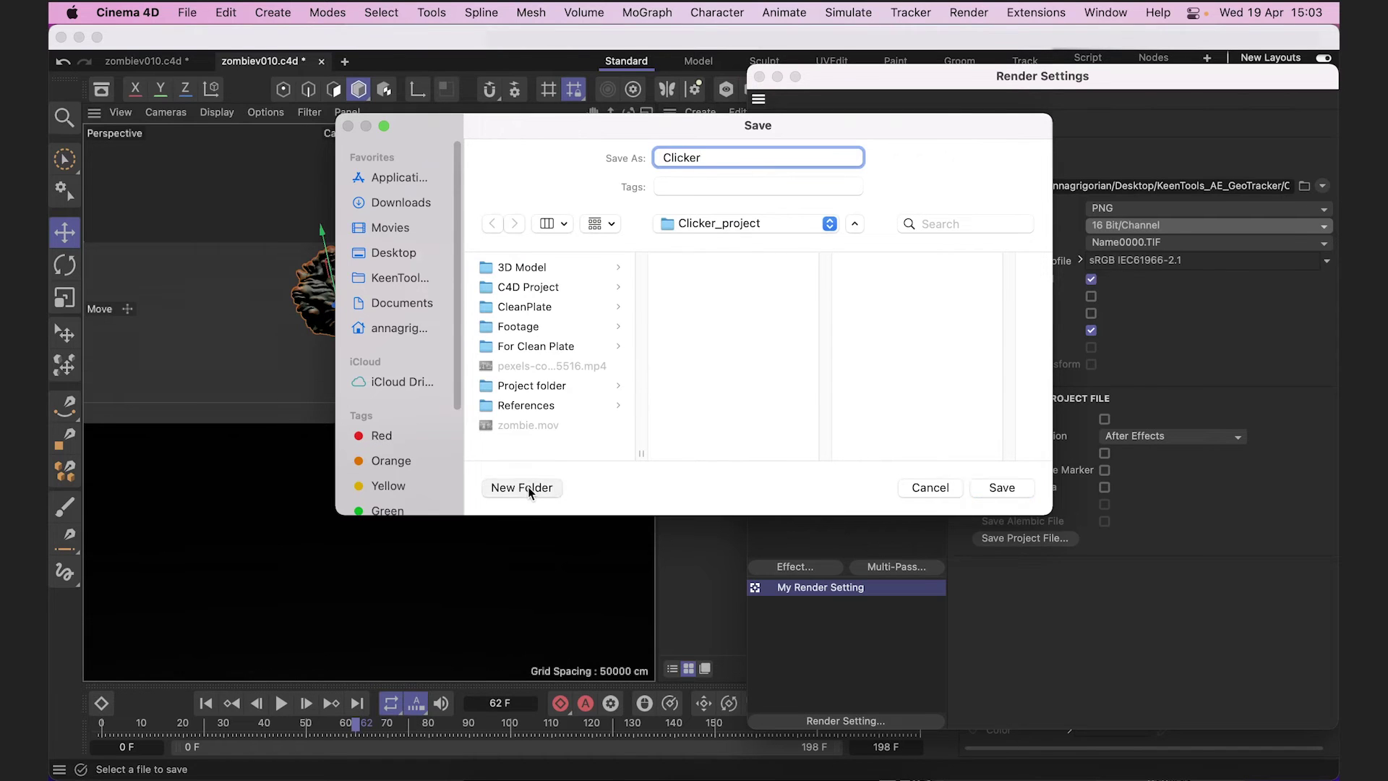
pyautogui.write('Render')
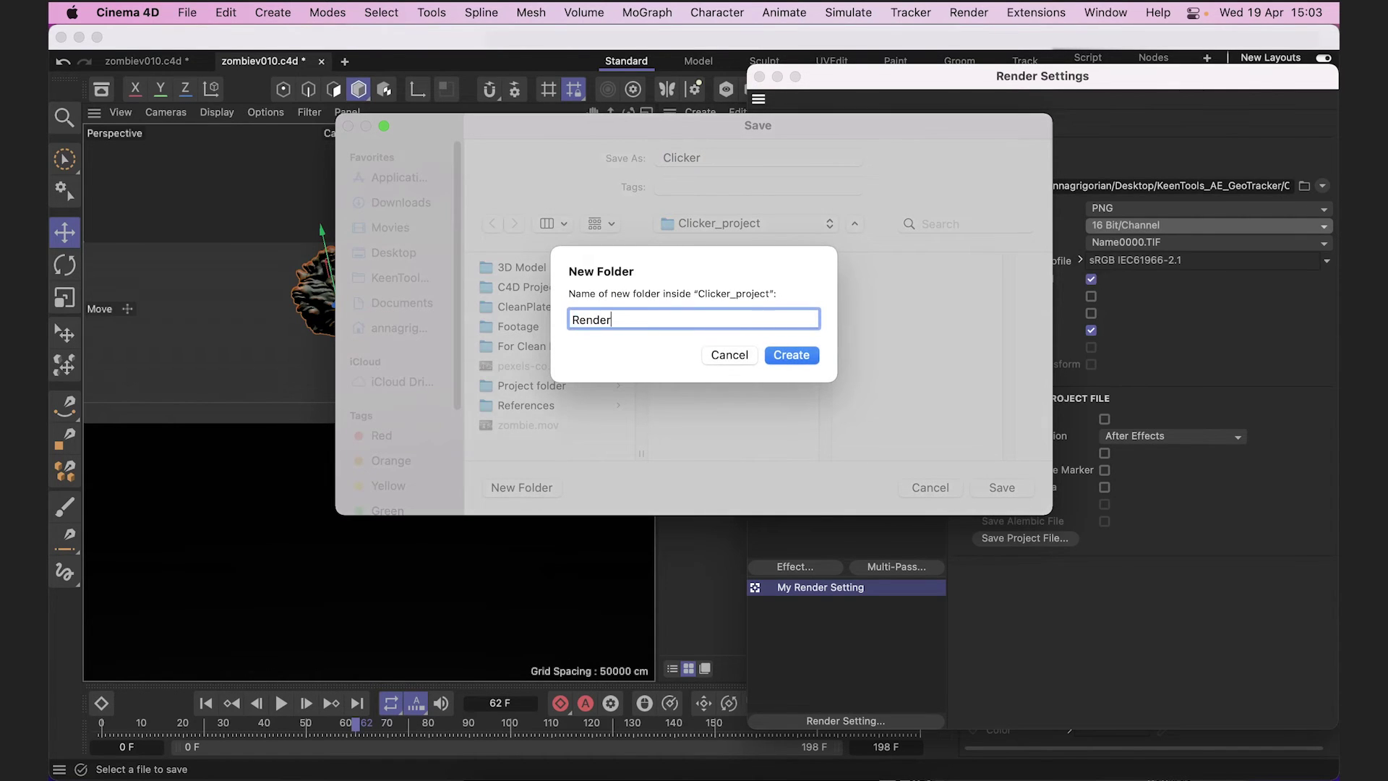
pyautogui.press('Return')
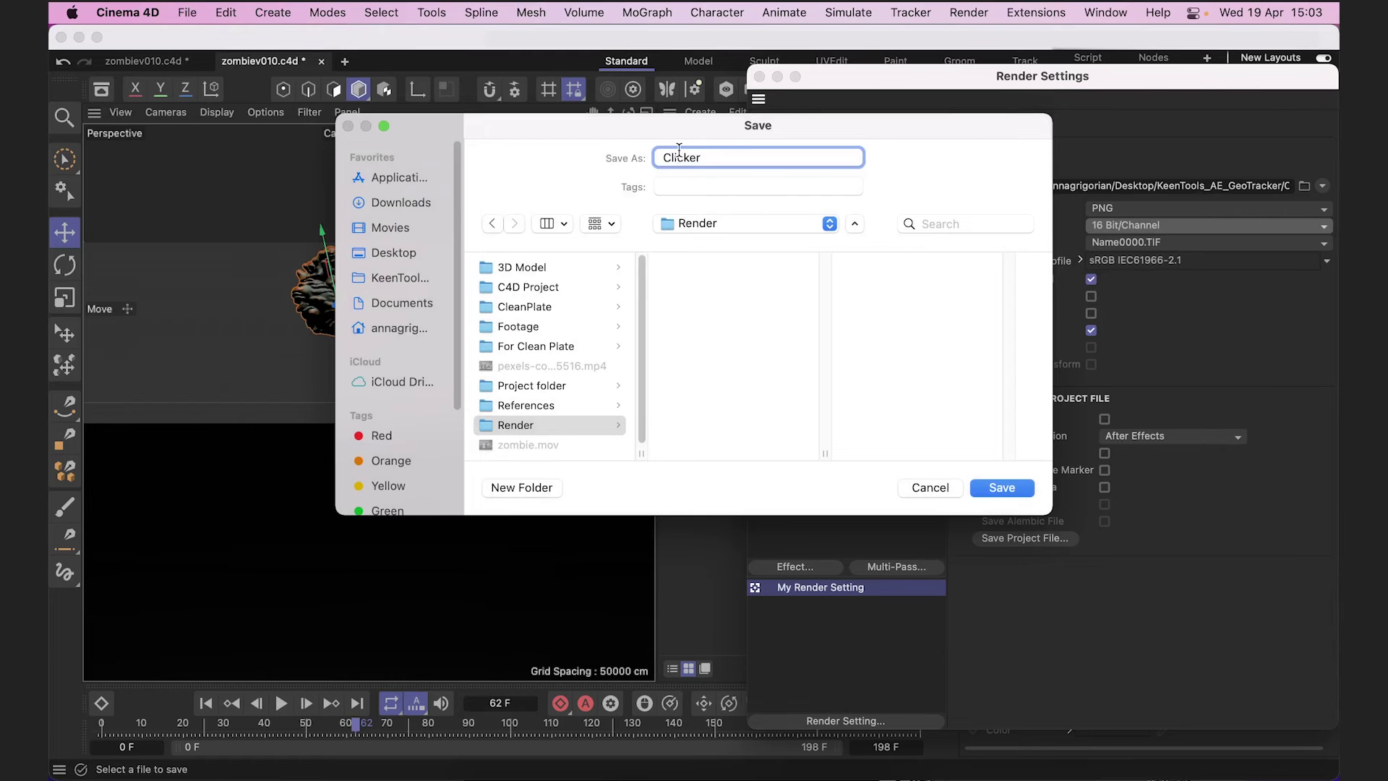
pyautogui.click(1021, 491)
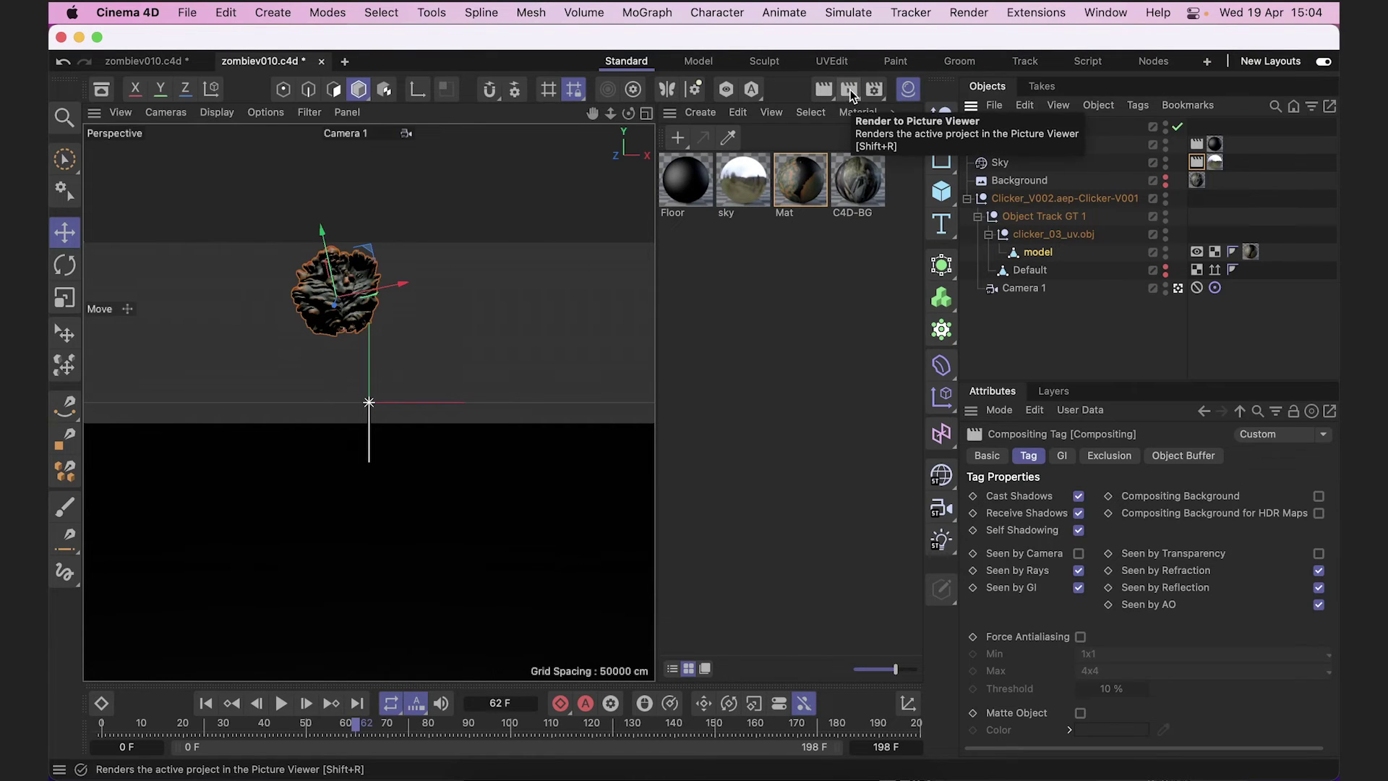
# Render the project's frames to the Picture Viewer and show the render history.
pyautogui.click(849, 91)
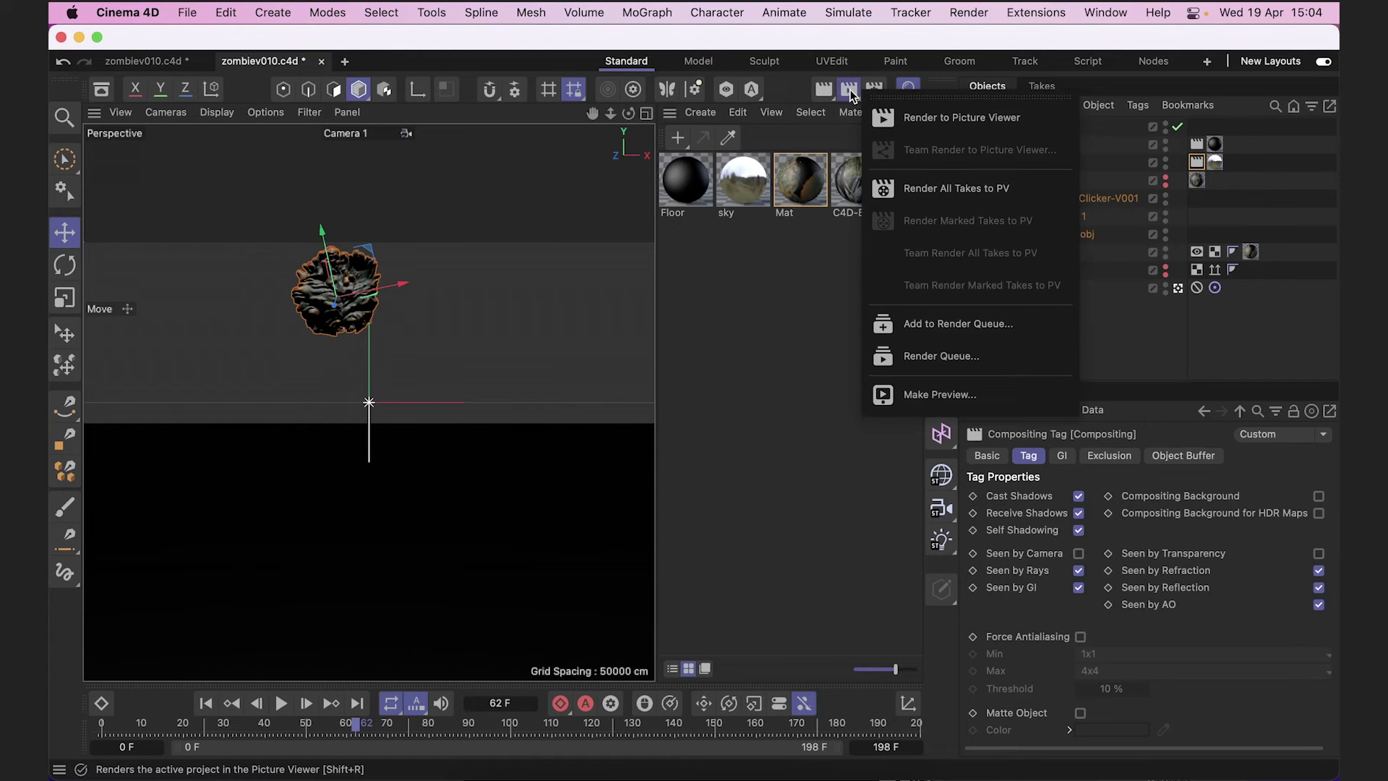
pyautogui.click(883, 107)
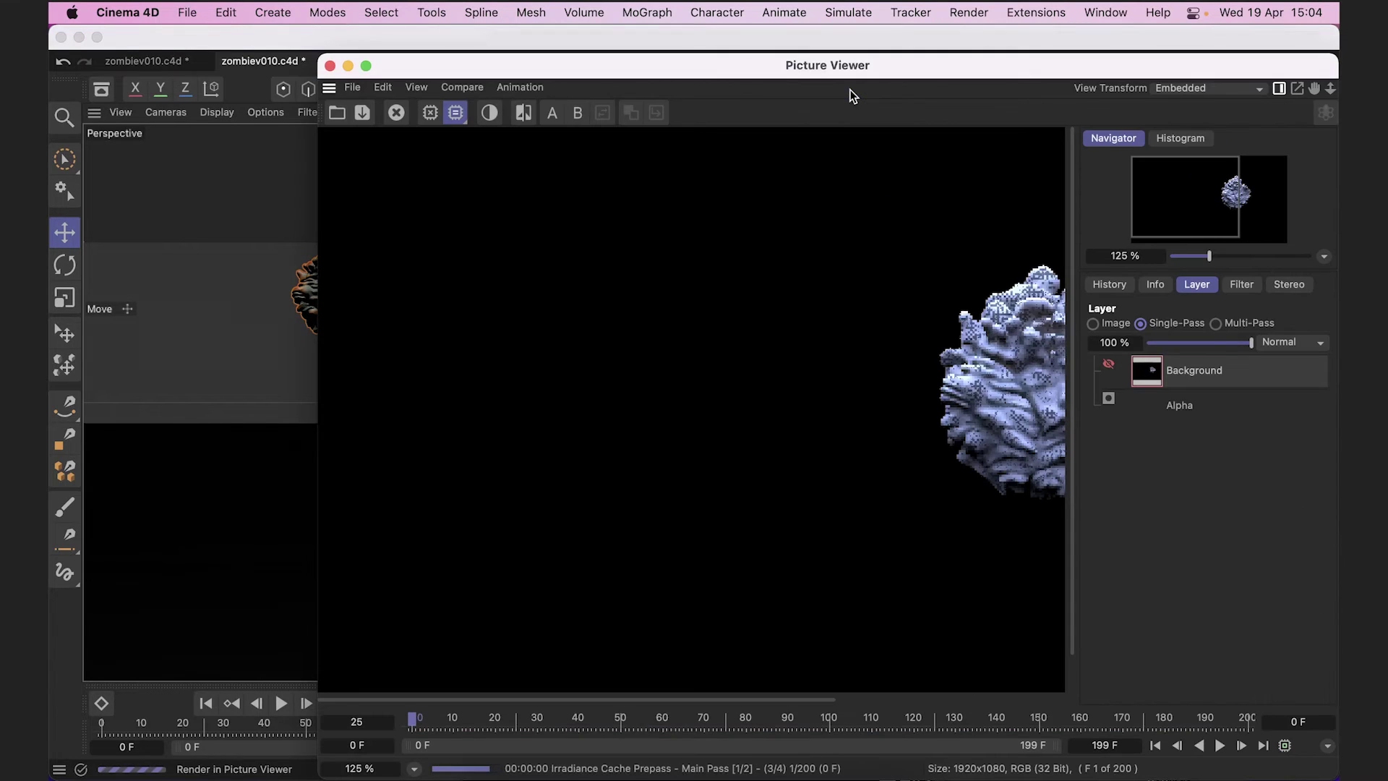
pyautogui.click(1106, 286)
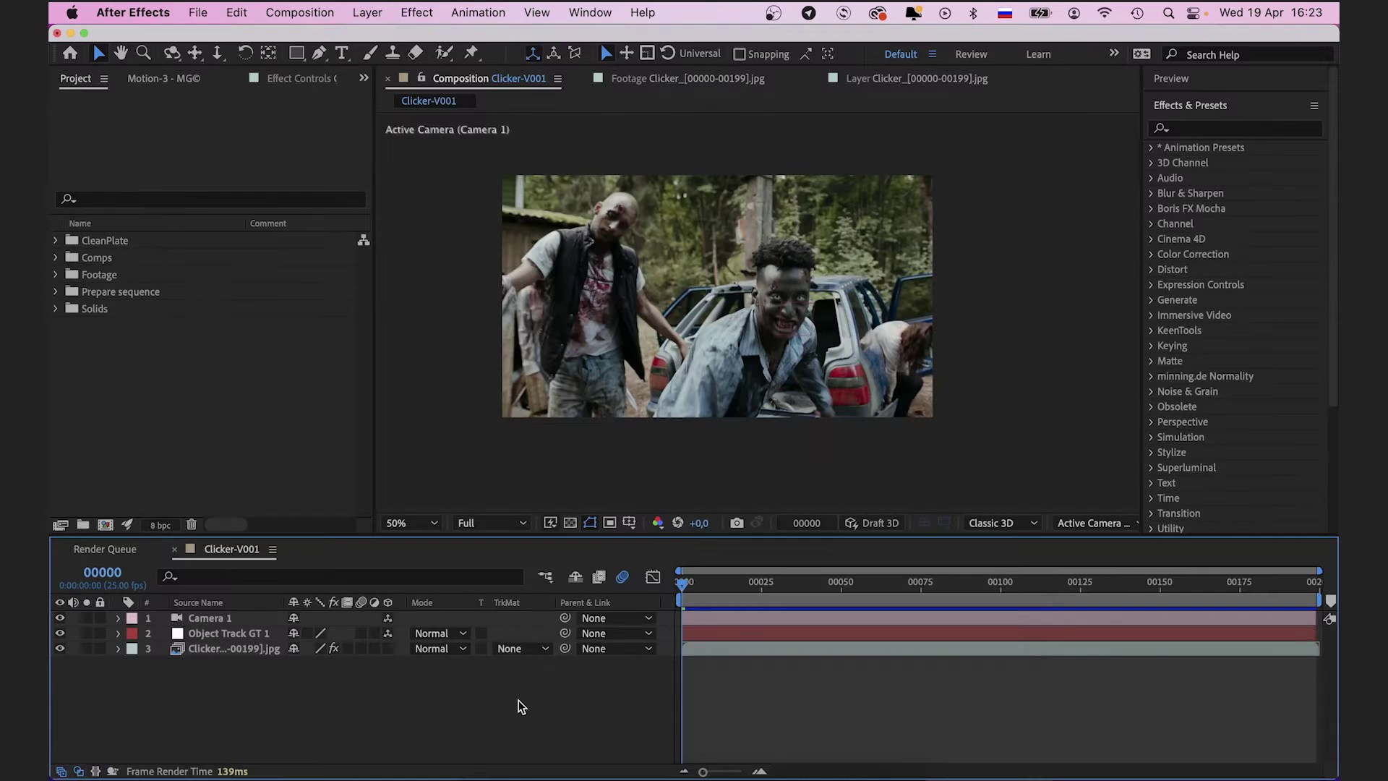
# Switch to After Effects, add the Clicker[0000-0199].png sequence from the Render folder as the uppermost layer of Clicker-V001, and preview the composite.
pyautogui.click(466, 778)
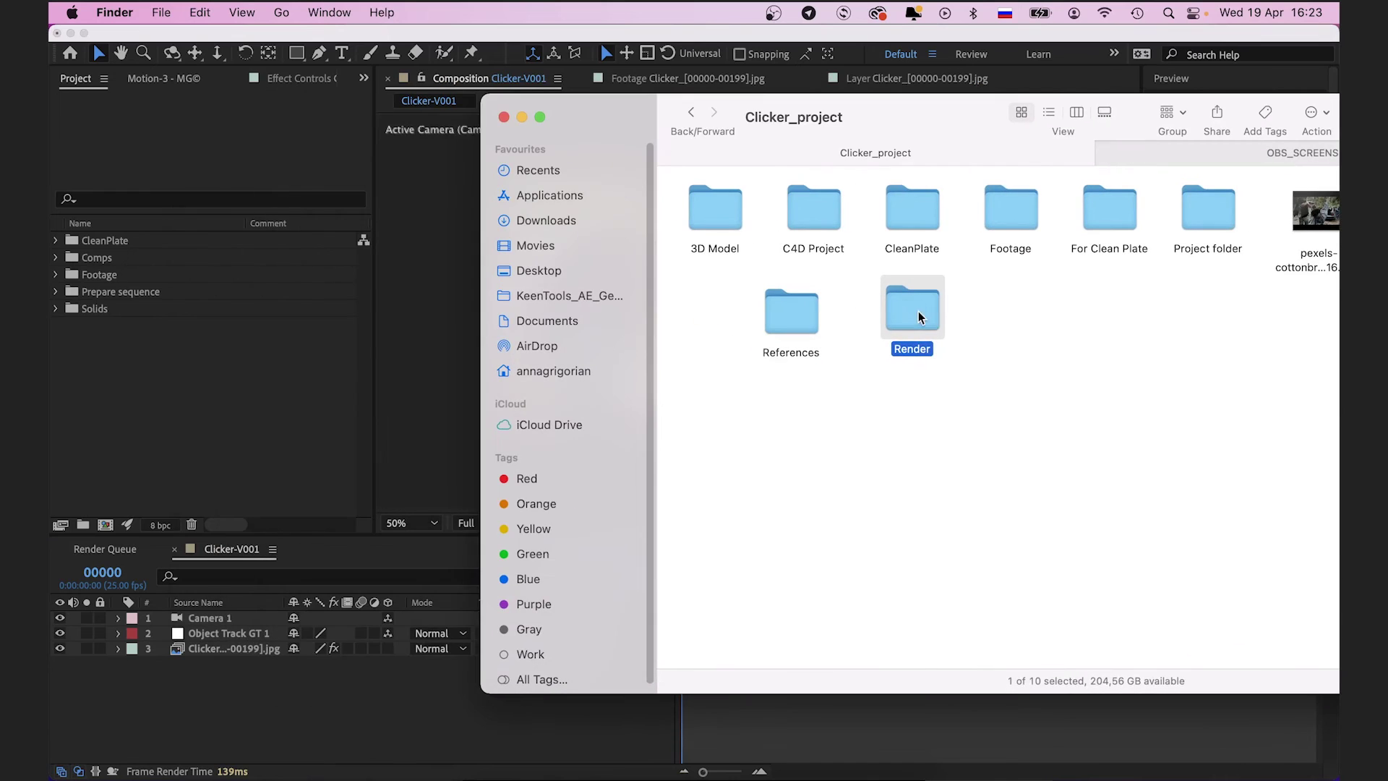
pyautogui.moveTo(922, 318); pyautogui.dragTo(217, 701)
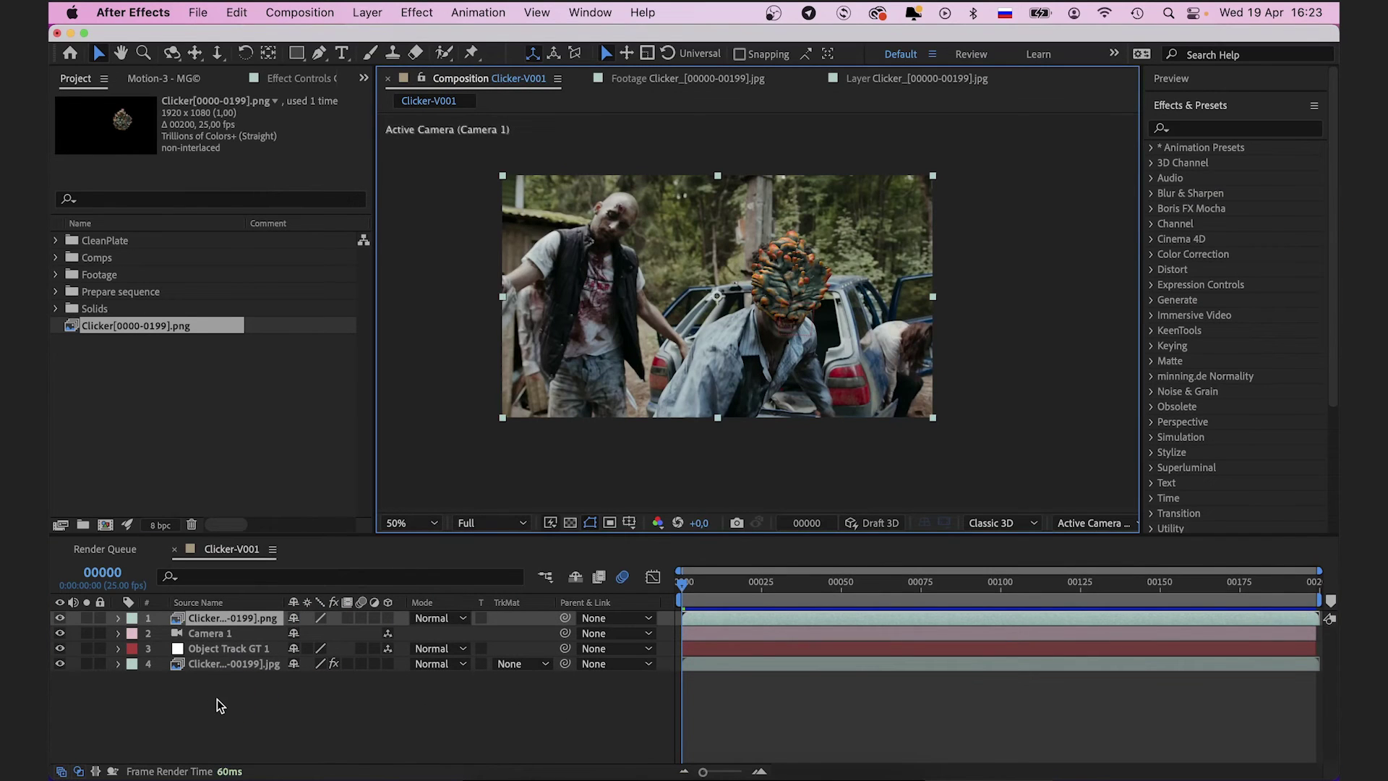
pyautogui.press('space')
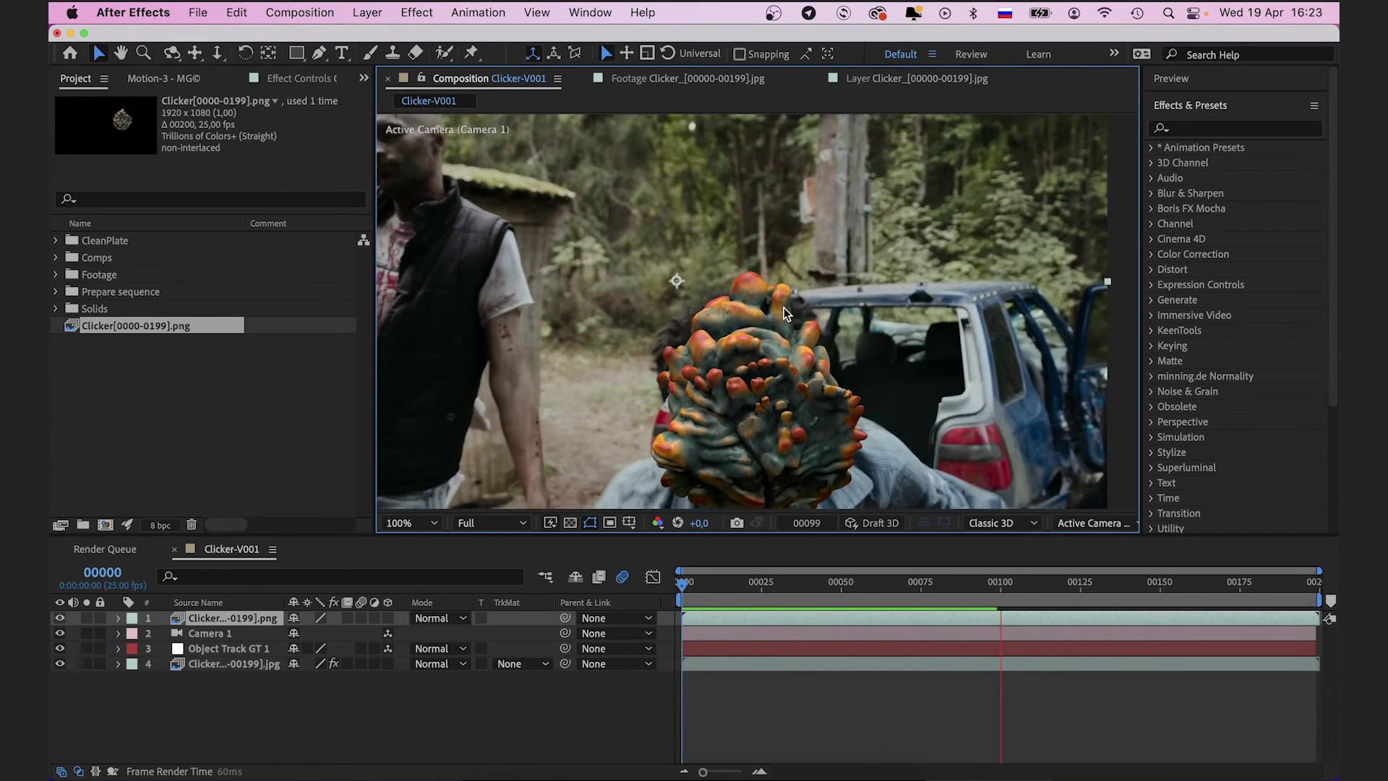
pyautogui.press('space')
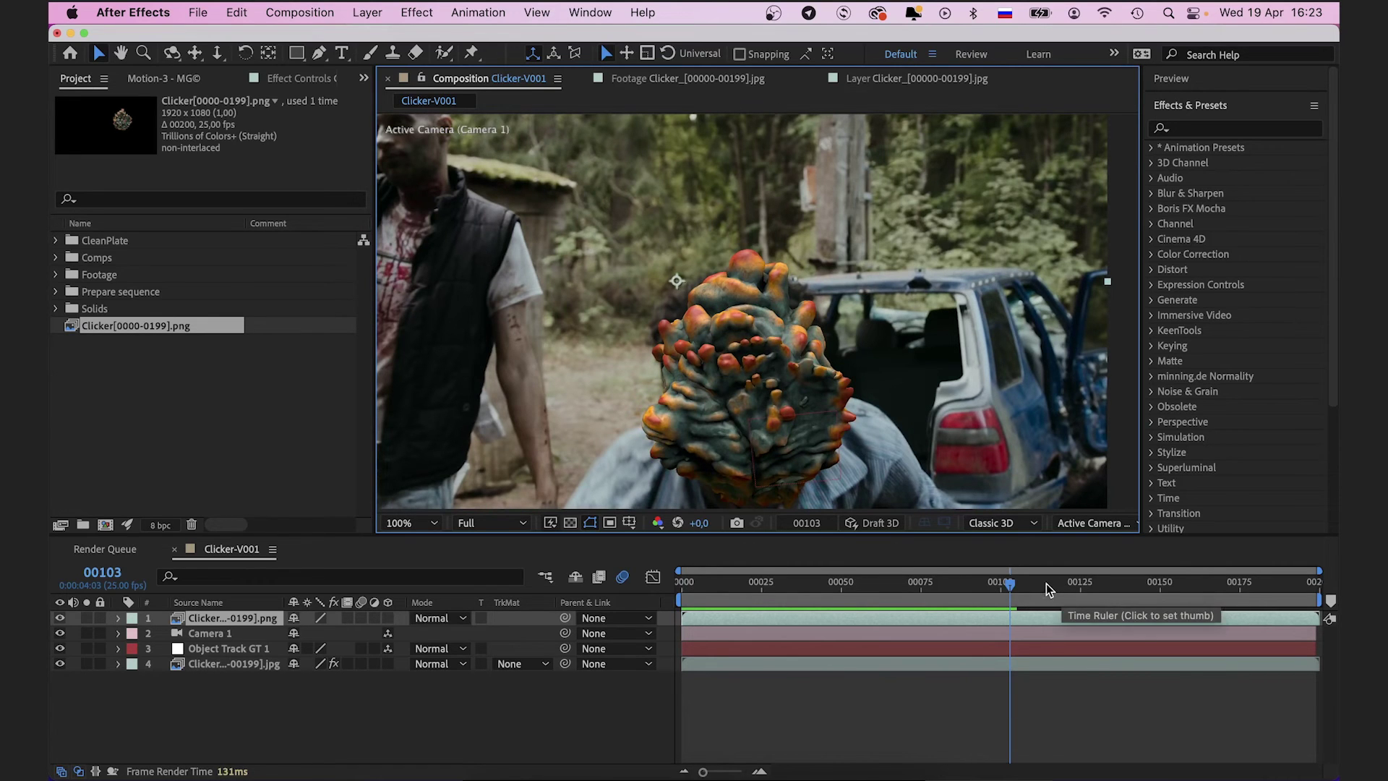
pyautogui.moveTo(1048, 585); pyautogui.dragTo(937, 583)
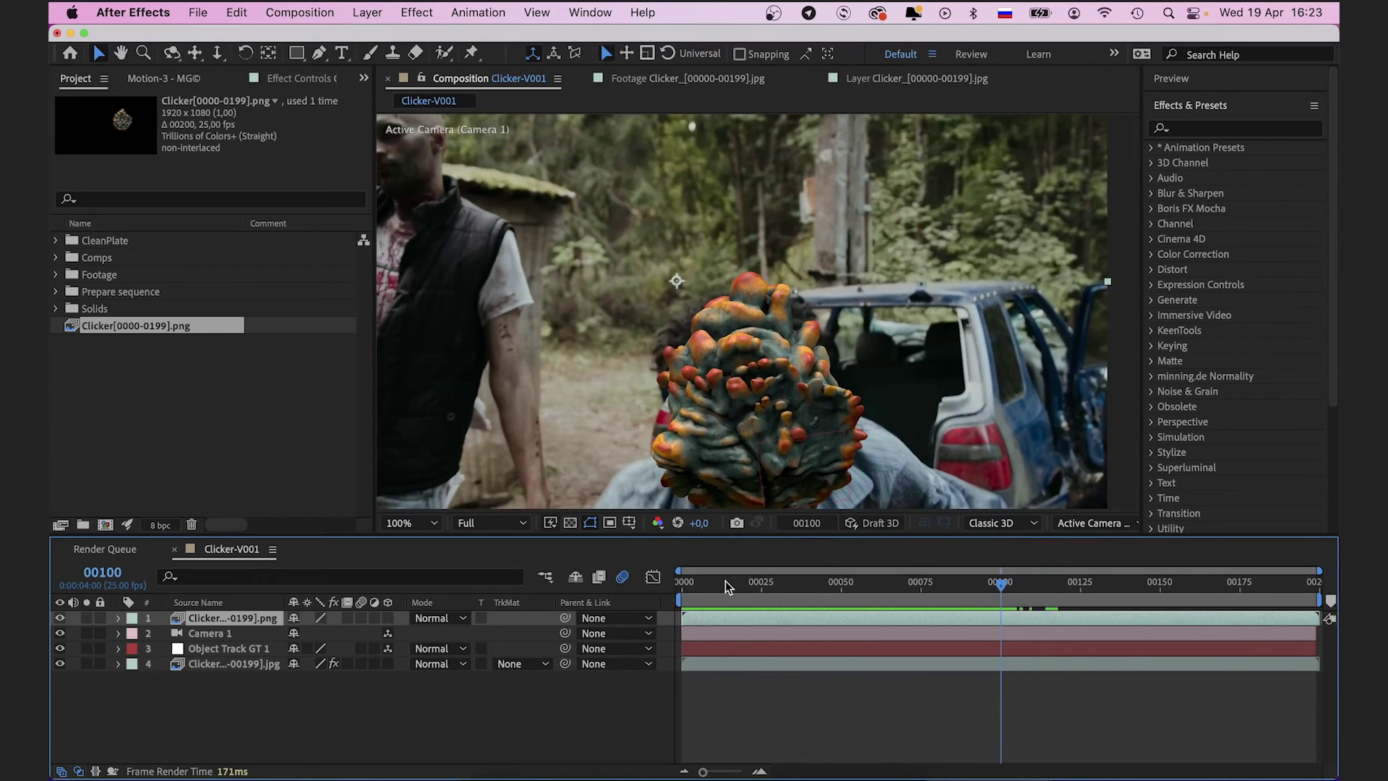
pyautogui.moveTo(726, 586); pyautogui.dragTo(676, 580)
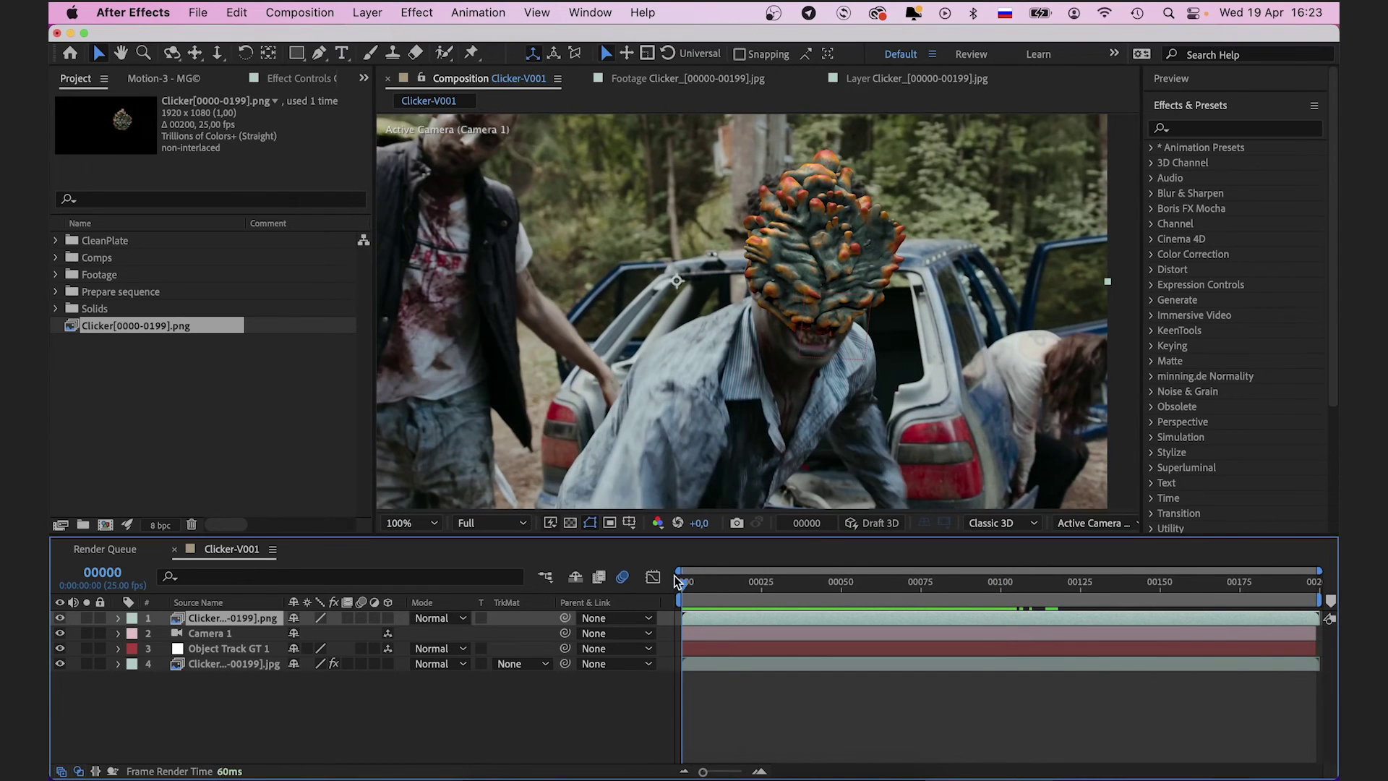
# Place the CleanPLate composition from the CleanPlate folder in Clicker-V001, directly above the original footage layer.
pyautogui.hotkey('shift', '/')
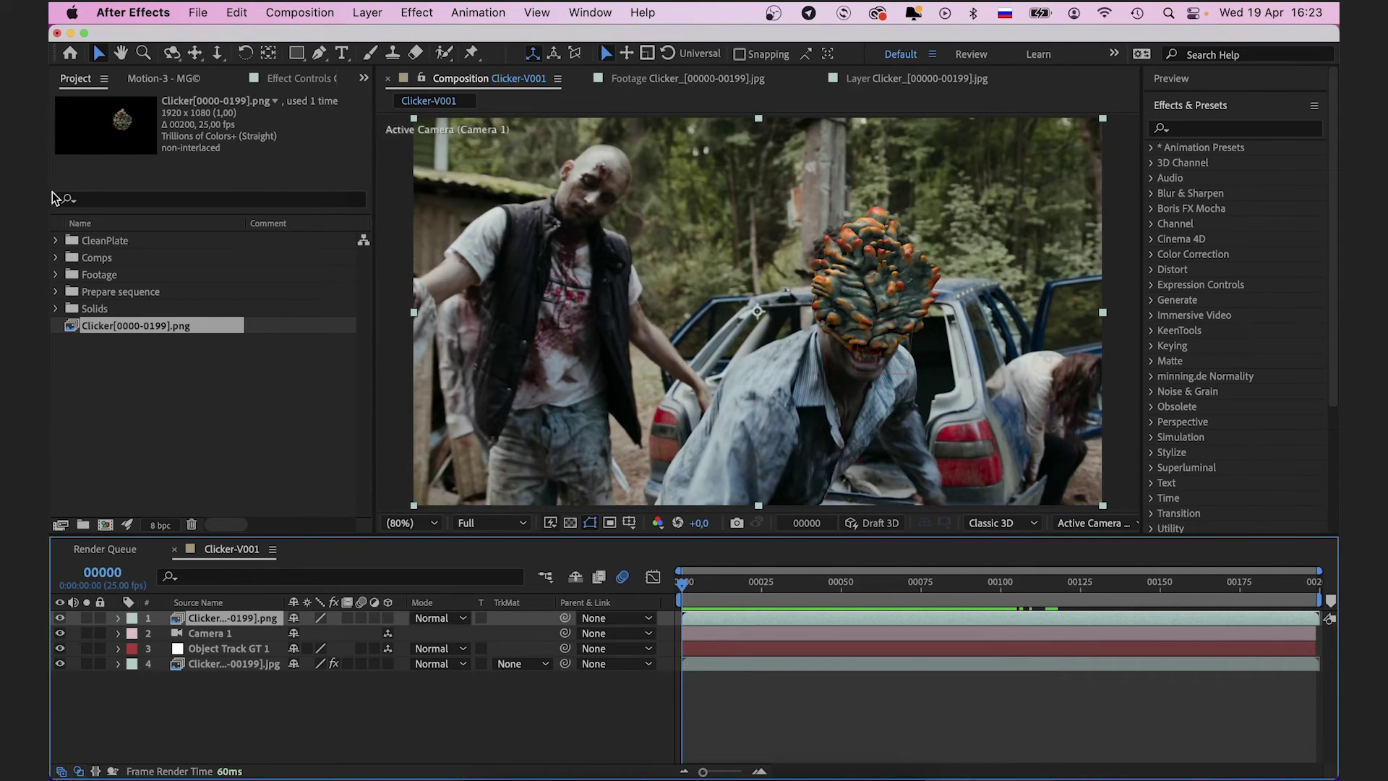
pyautogui.click(55, 240)
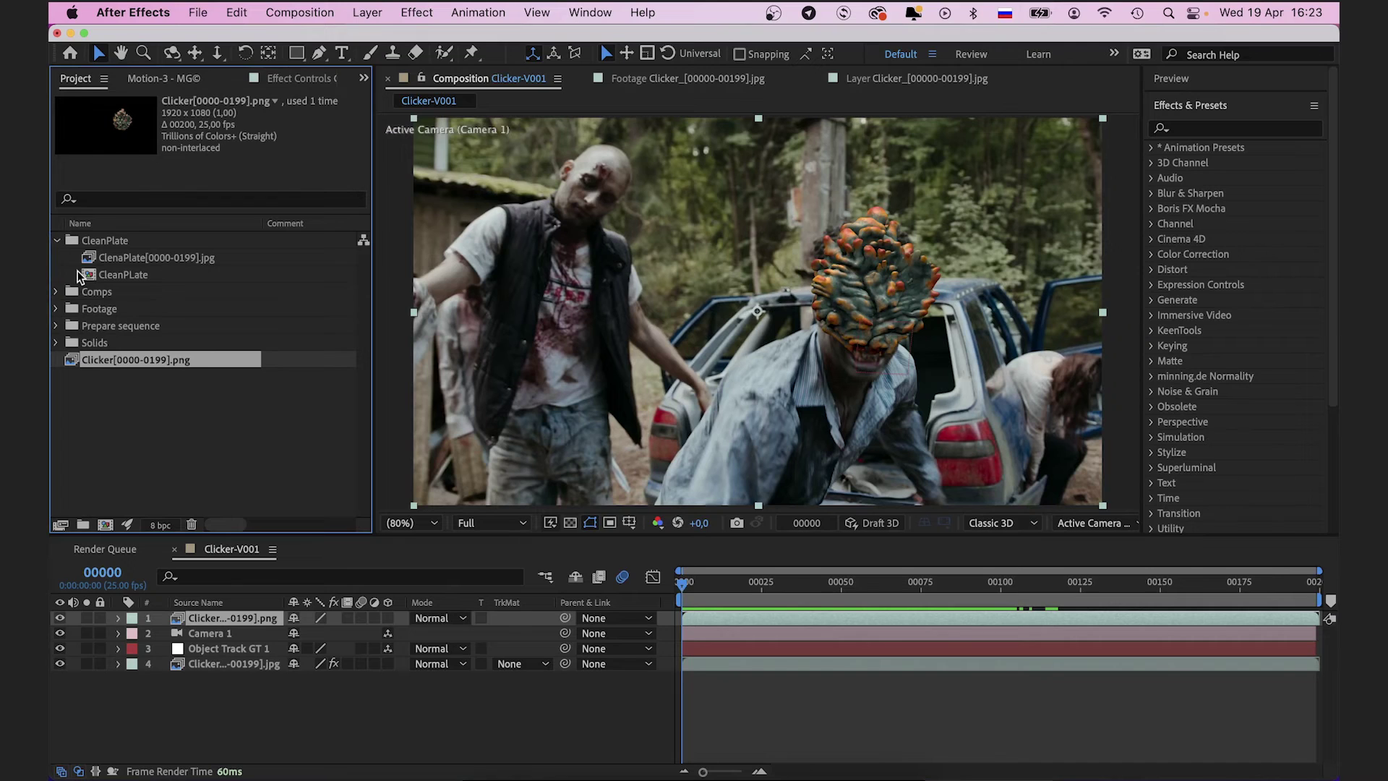
pyautogui.click(85, 272)
pyautogui.moveTo(85, 272); pyautogui.dragTo(186, 661)
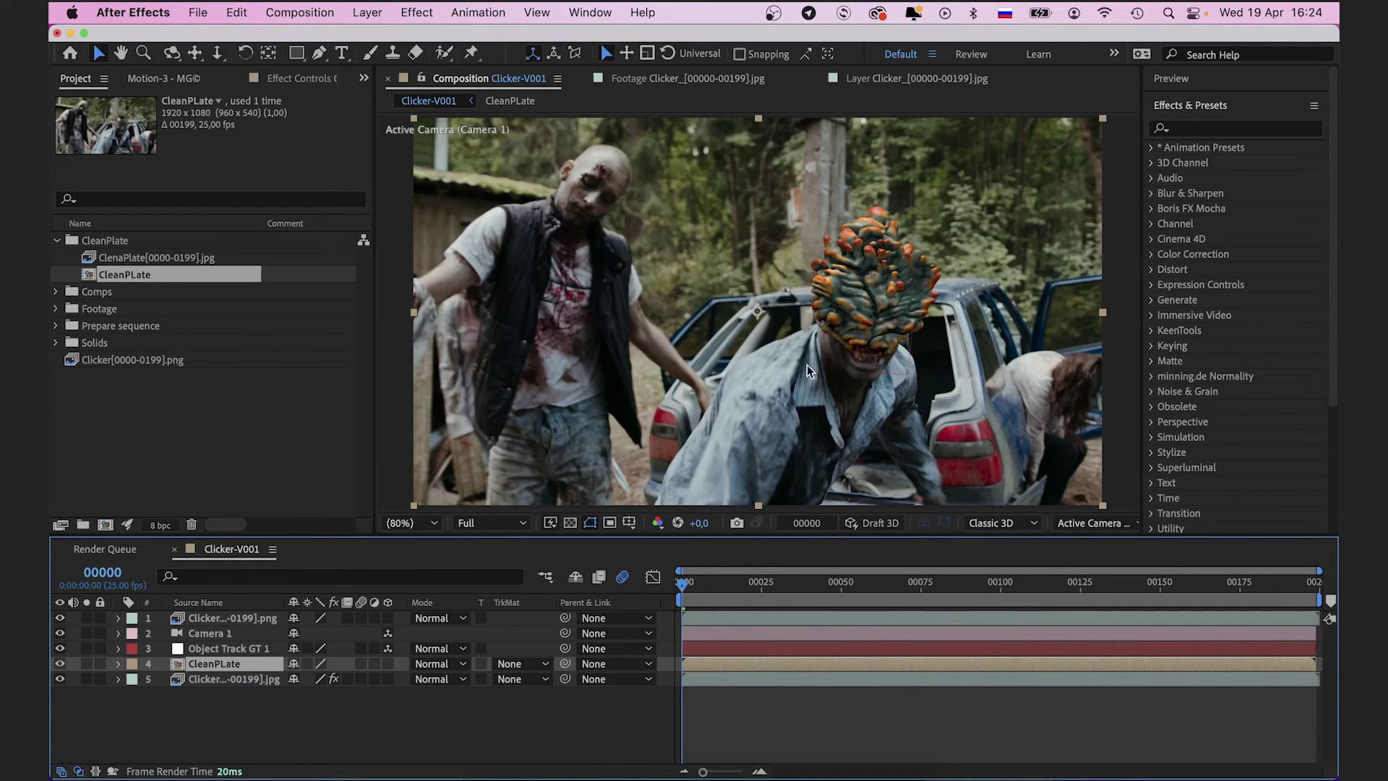
# Find the Camera Lens Blur effect and apply it to the Clicker[0000-0199].png layer.
pyautogui.click(285, 80)
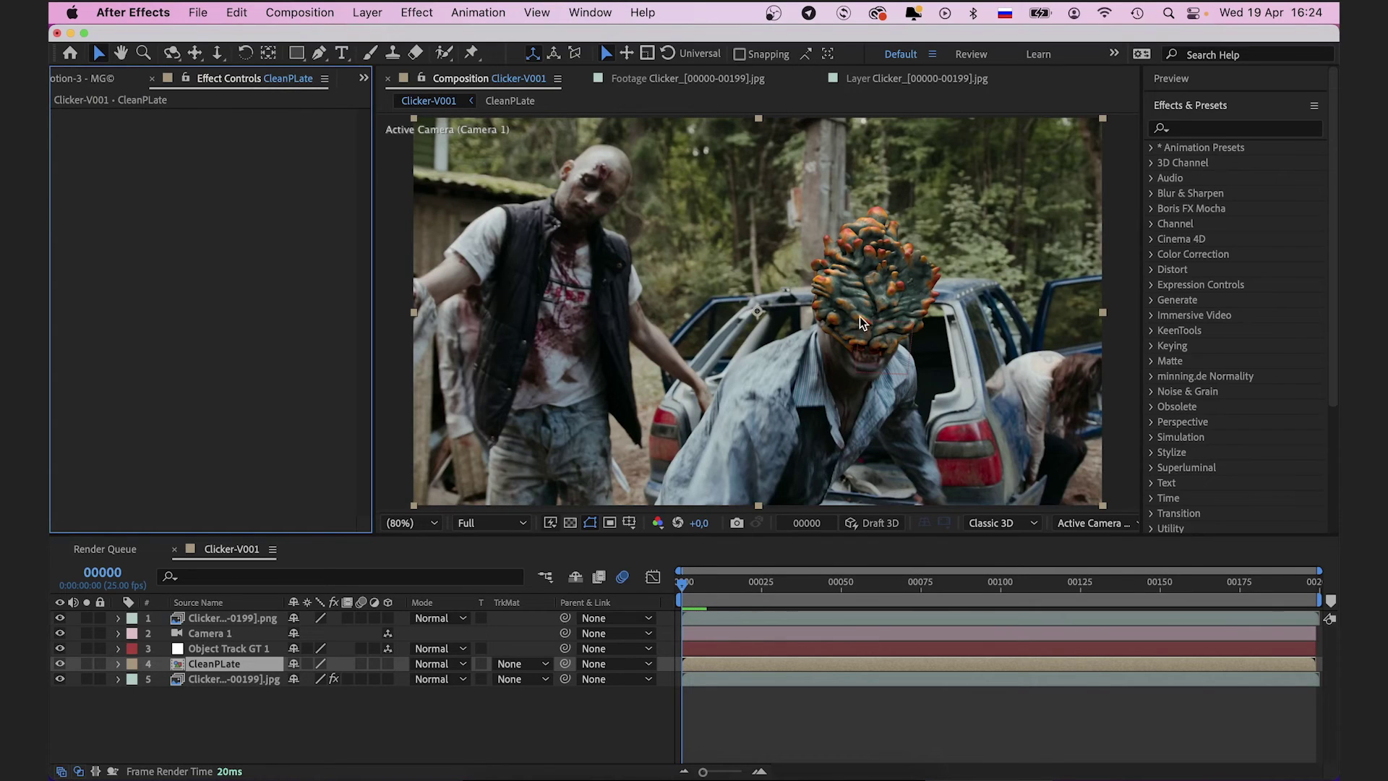
pyautogui.press('.')
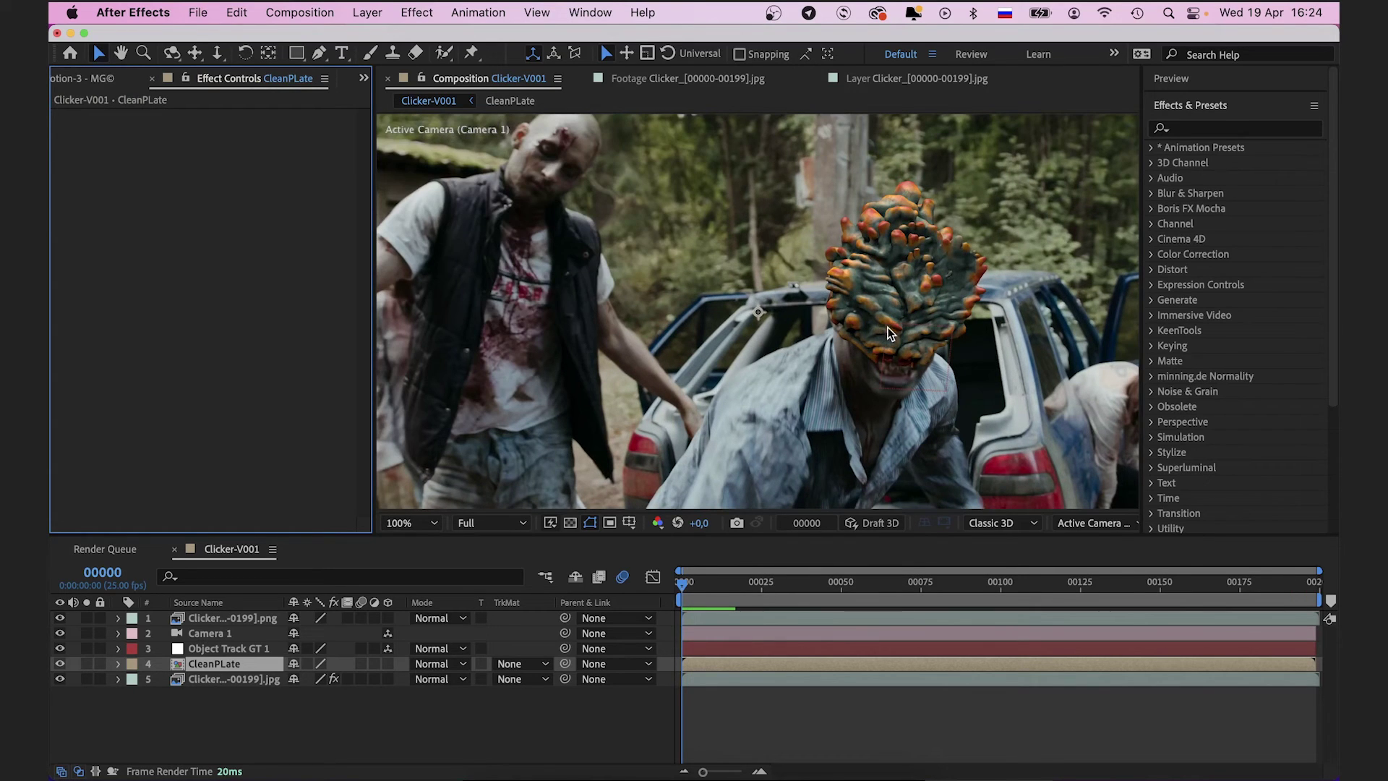
pyautogui.click(1198, 129)
pyautogui.write('camera')
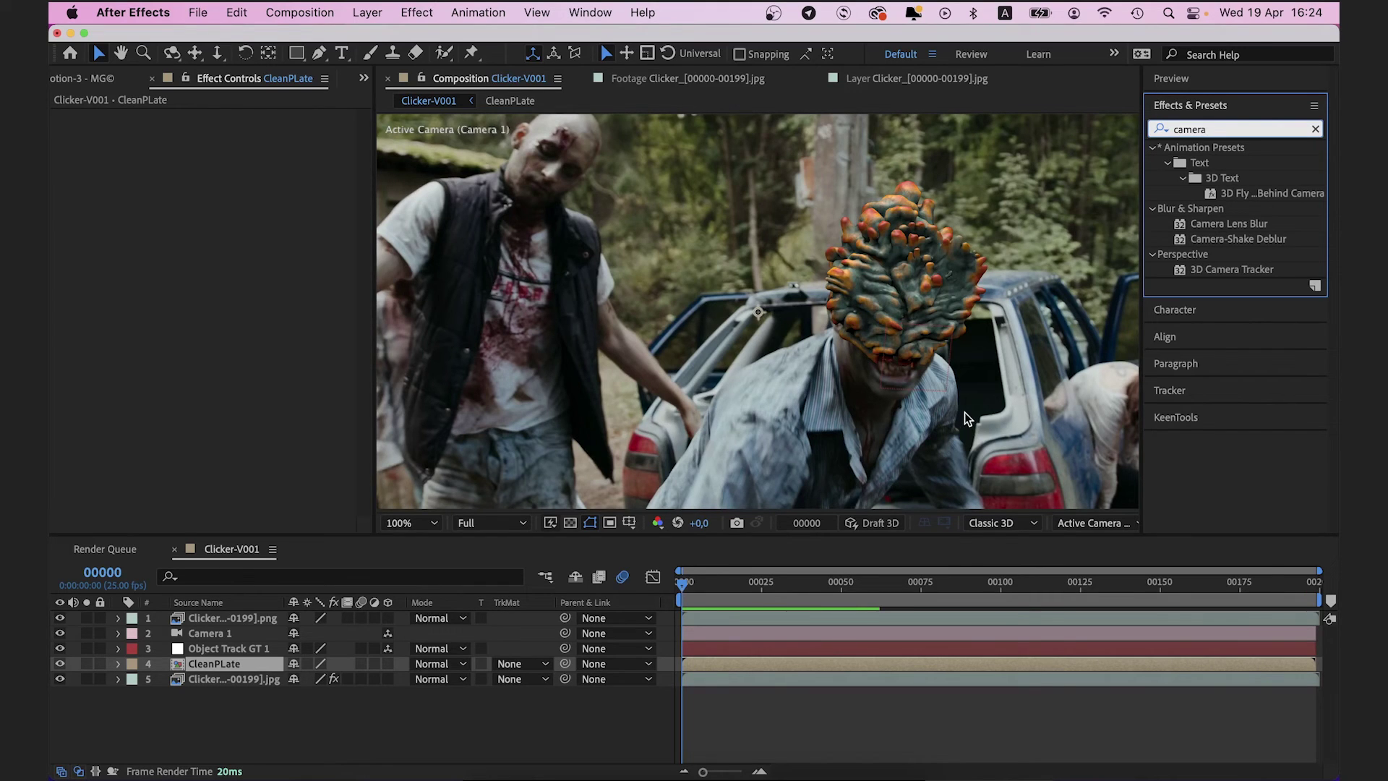
pyautogui.click(1243, 223)
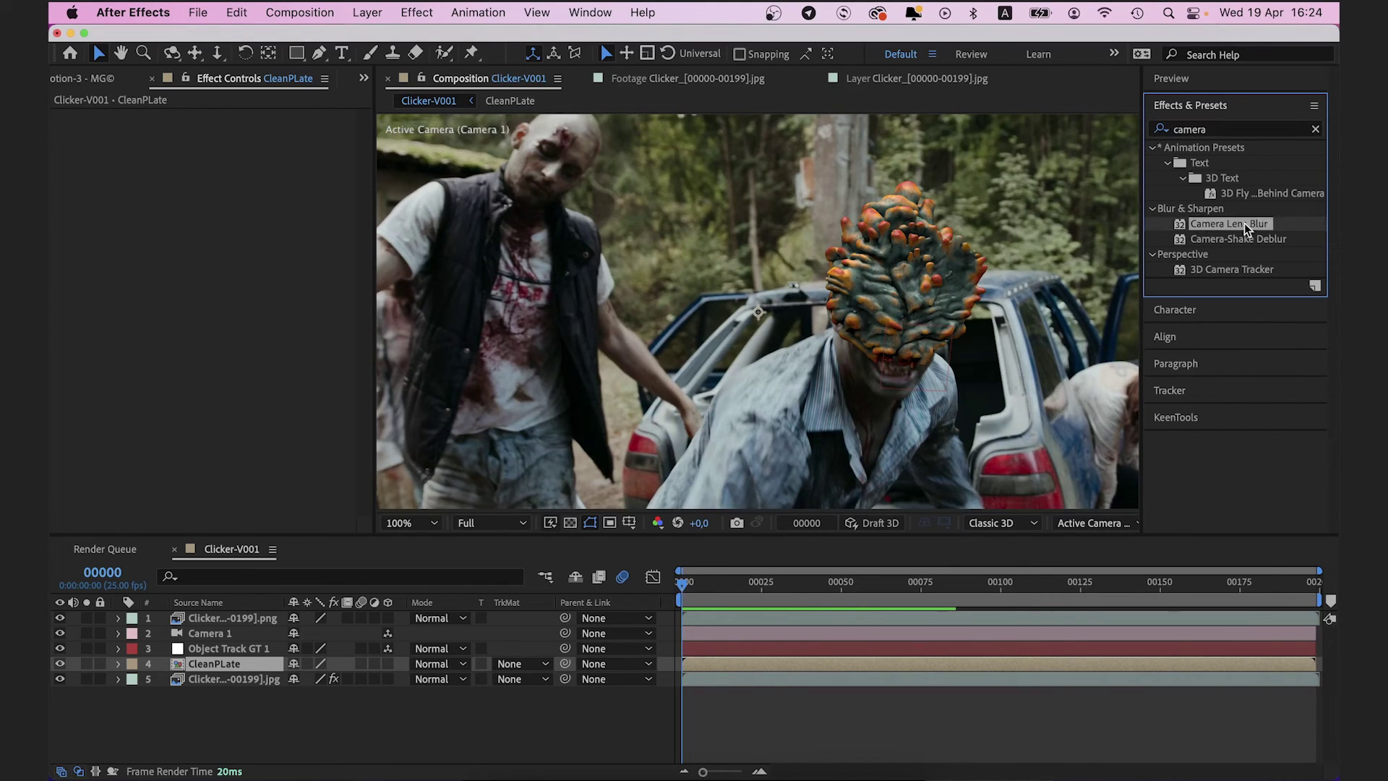
pyautogui.moveTo(1244, 223); pyautogui.dragTo(247, 618)
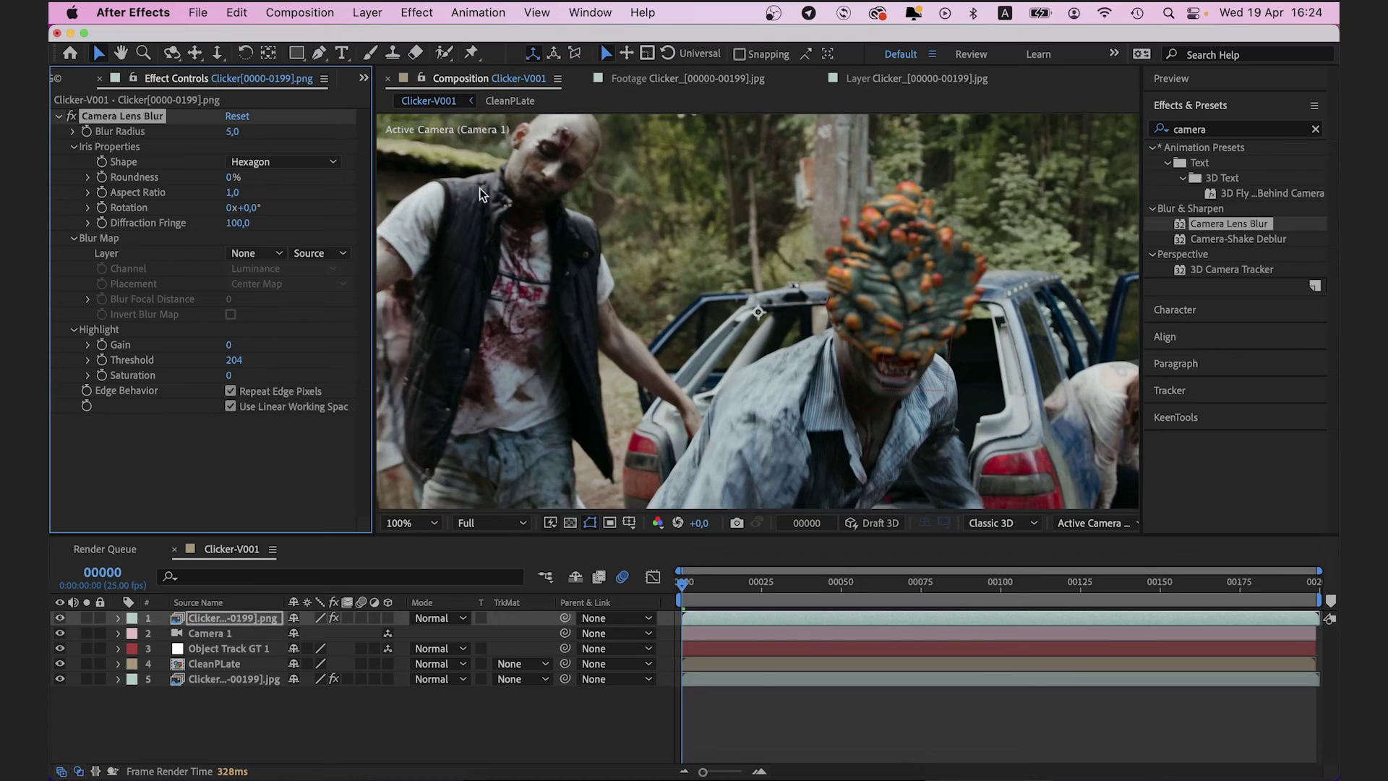
# Set the Camera Lens Blur's Blur Radius to 1,2 and compare the Clicker head's edges with the effect off and on.
pyautogui.click(232, 133)
pyautogui.press('Return')
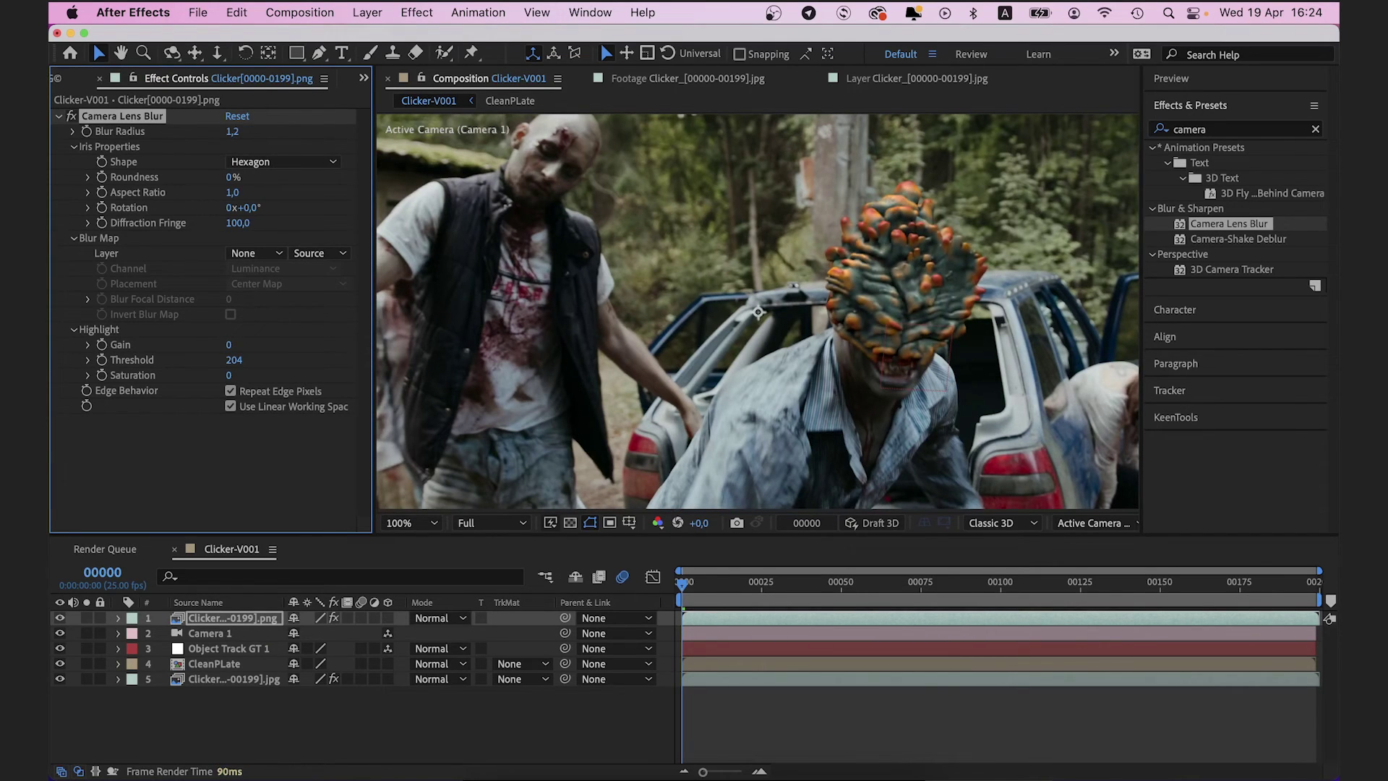
pyautogui.scroll(4, 881, 300)
pyautogui.click(70, 119)
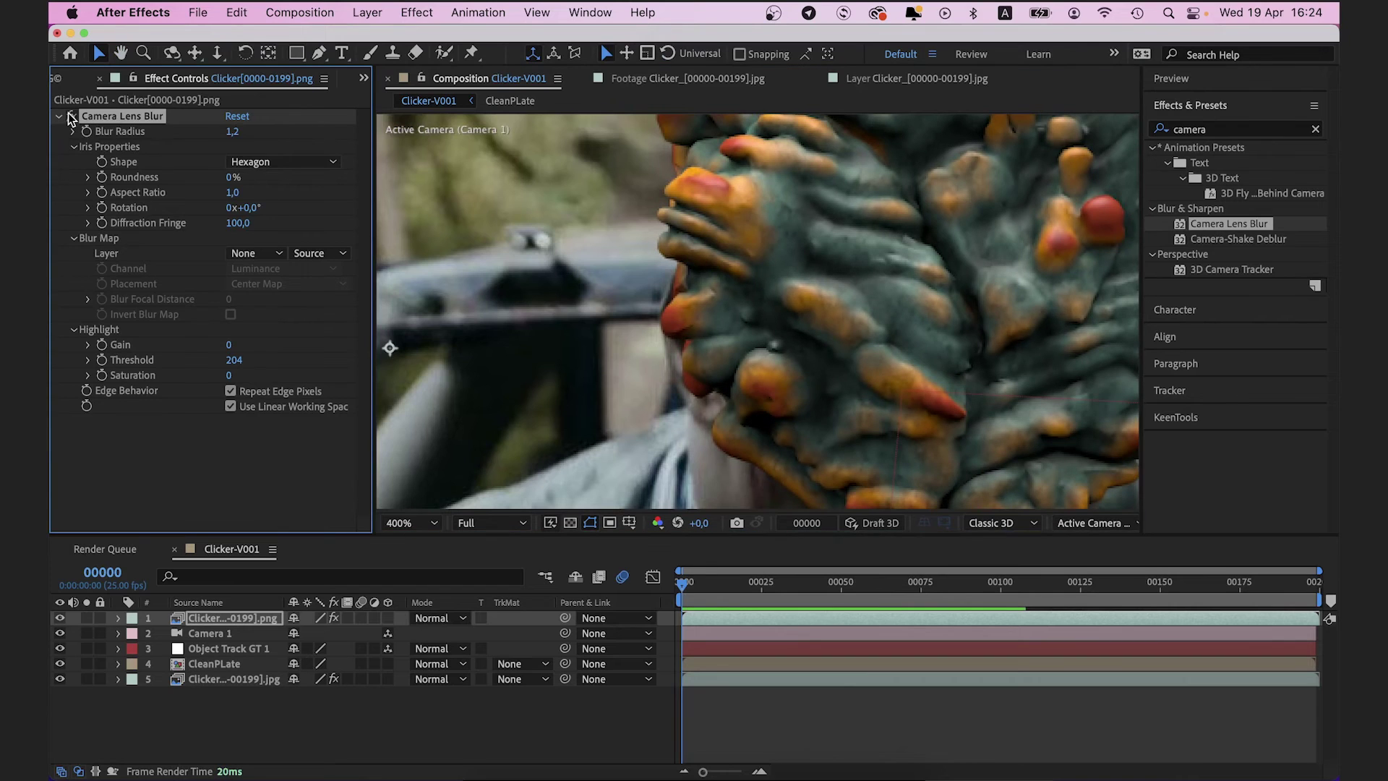
pyautogui.click(694, 276)
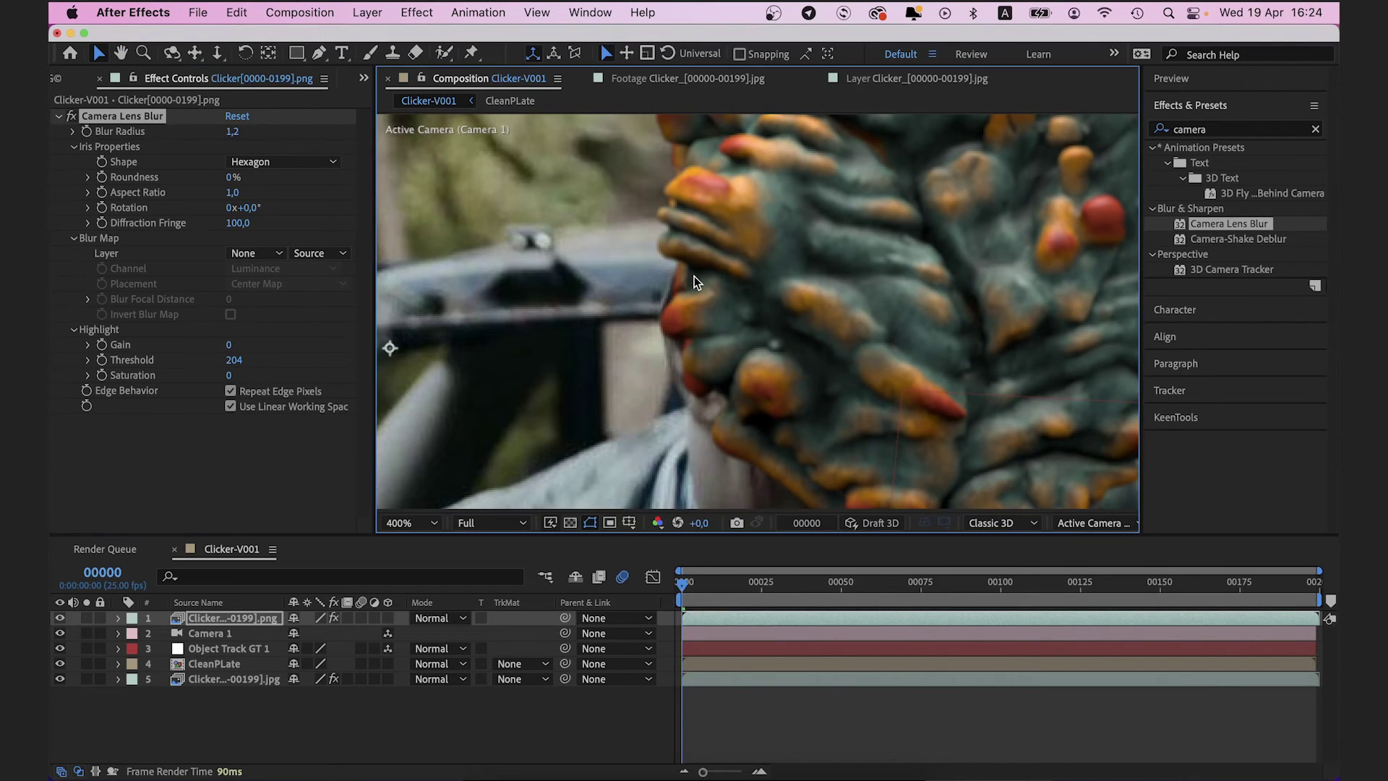
pyautogui.hotkey('shift', '/')
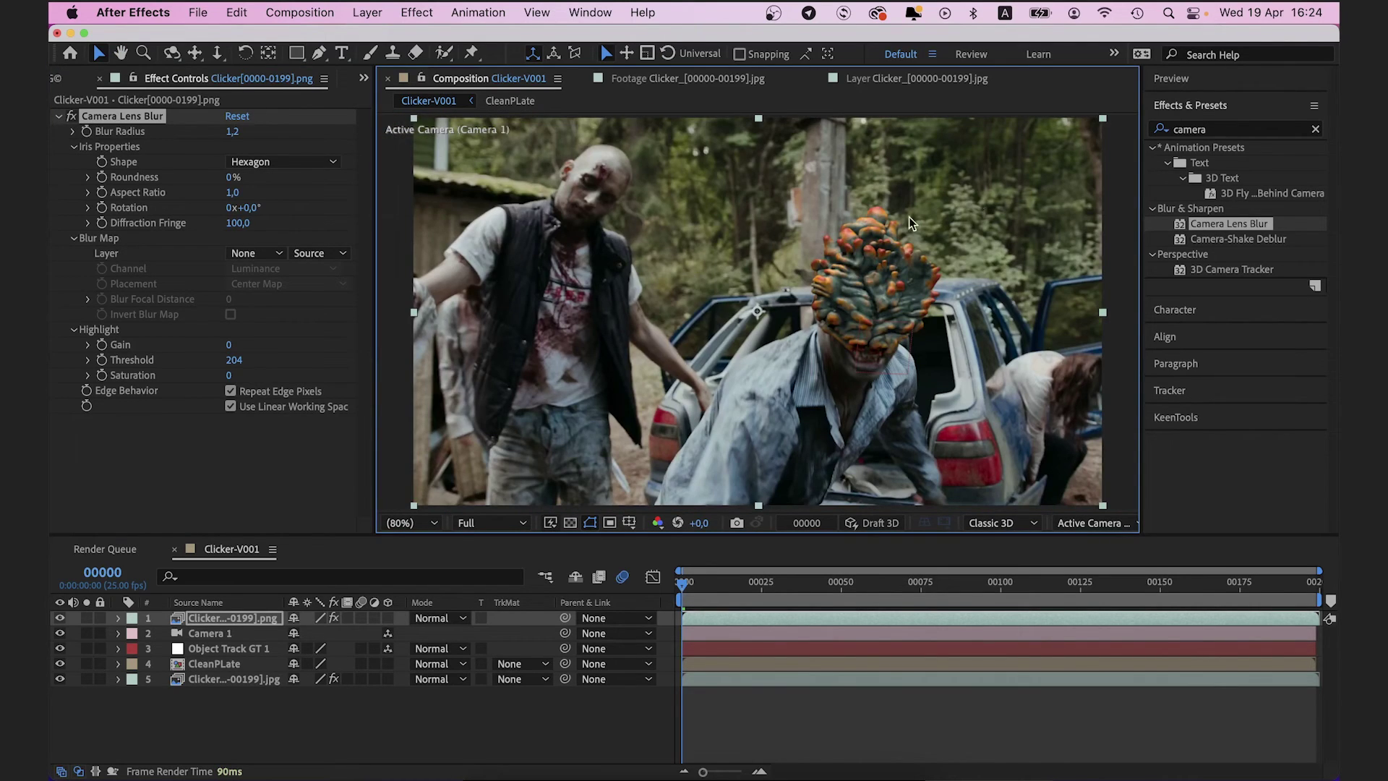
# Apply Brightness & Contrast to the Clicker[0000-0199].png layer with Contrast set to 100.
pyautogui.click(1221, 130)
pyautogui.write('contras')
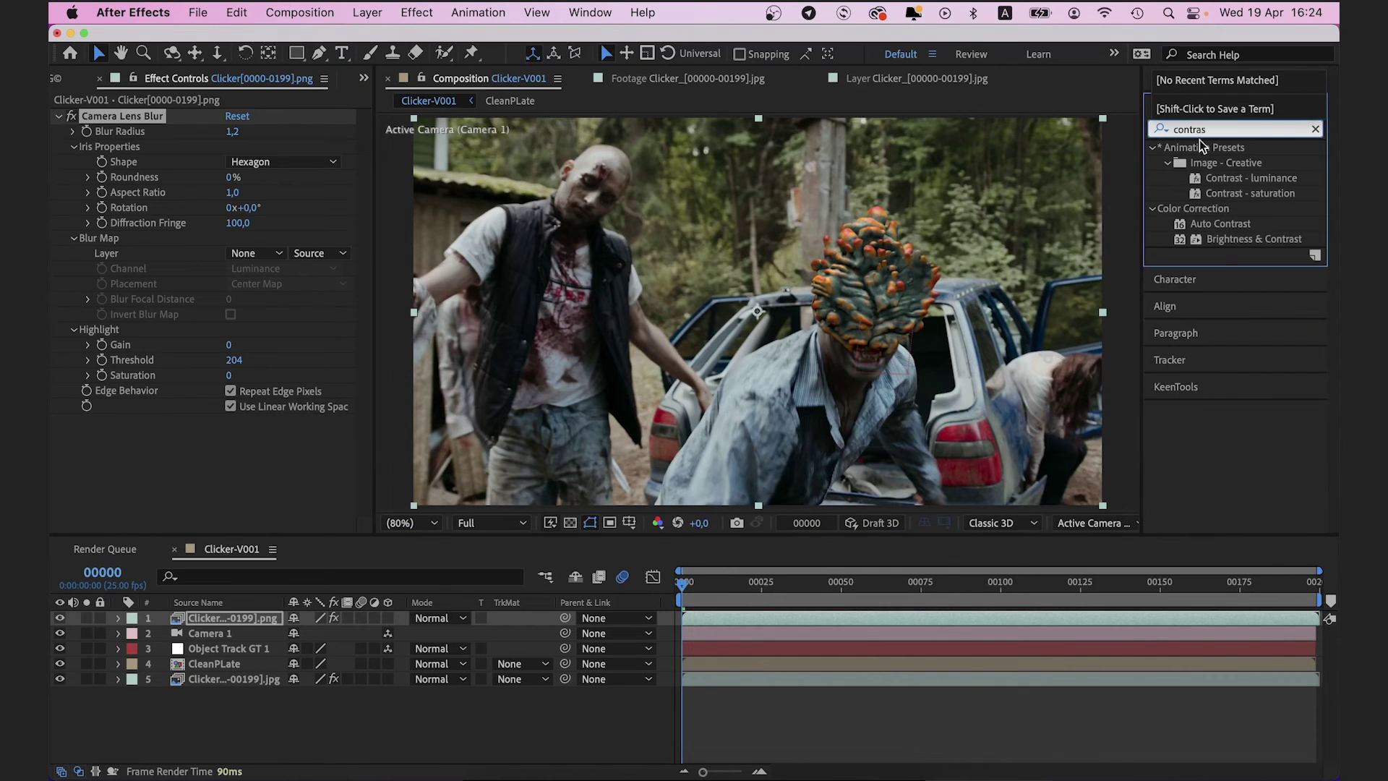
pyautogui.moveTo(1229, 239); pyautogui.dragTo(301, 446)
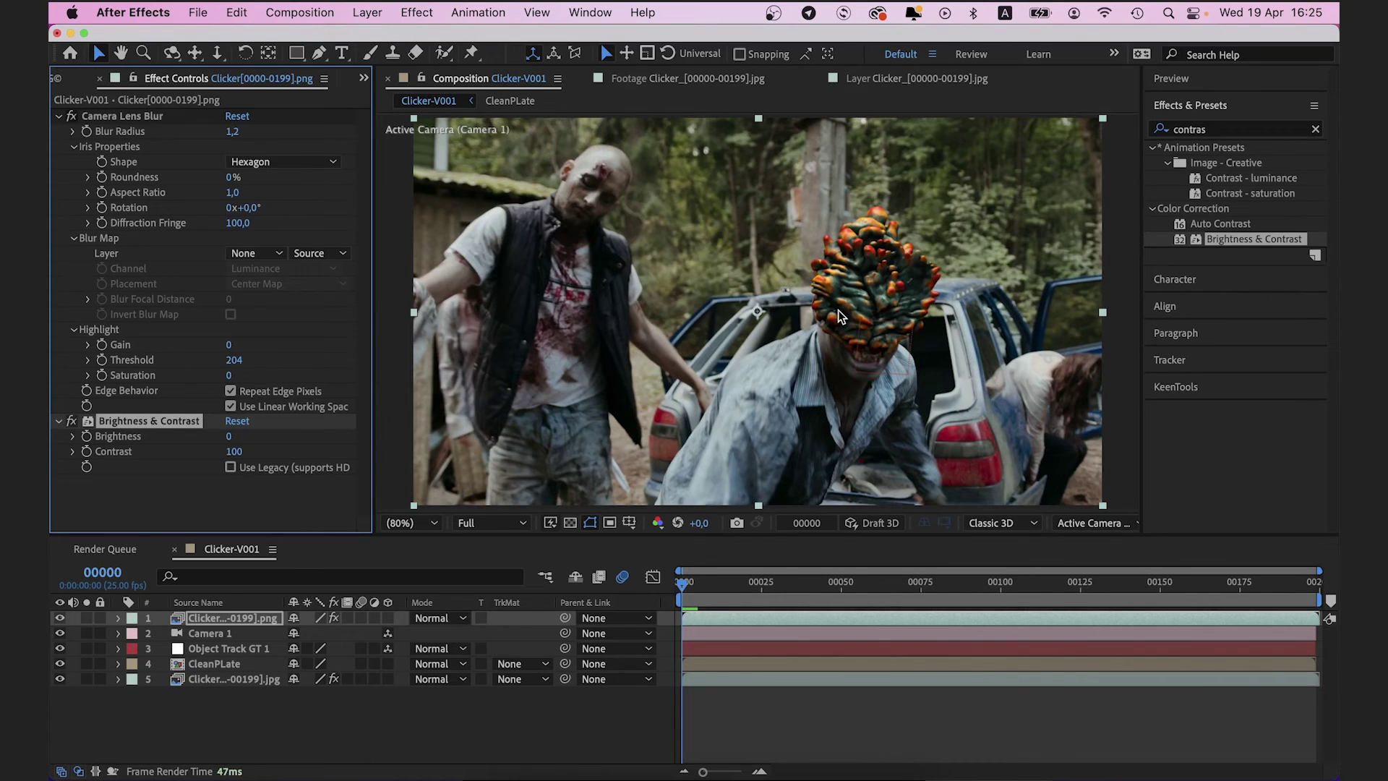
# Apply Hue/Saturation to the Clicker[0000-0199].png layer with Master Saturation at -47 and Master Hue at 8°.
pyautogui.click(1224, 127)
pyautogui.write('hue')
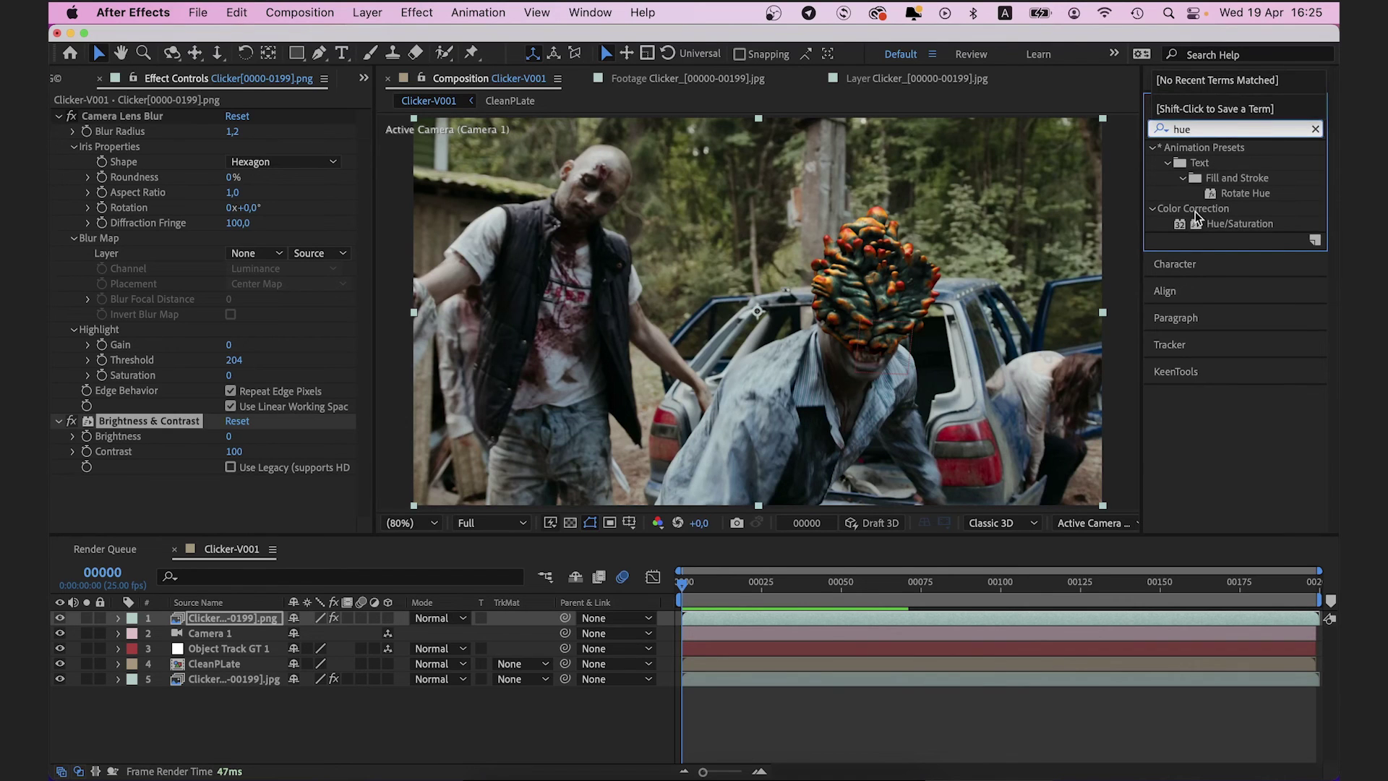
pyautogui.moveTo(1196, 223); pyautogui.dragTo(190, 508)
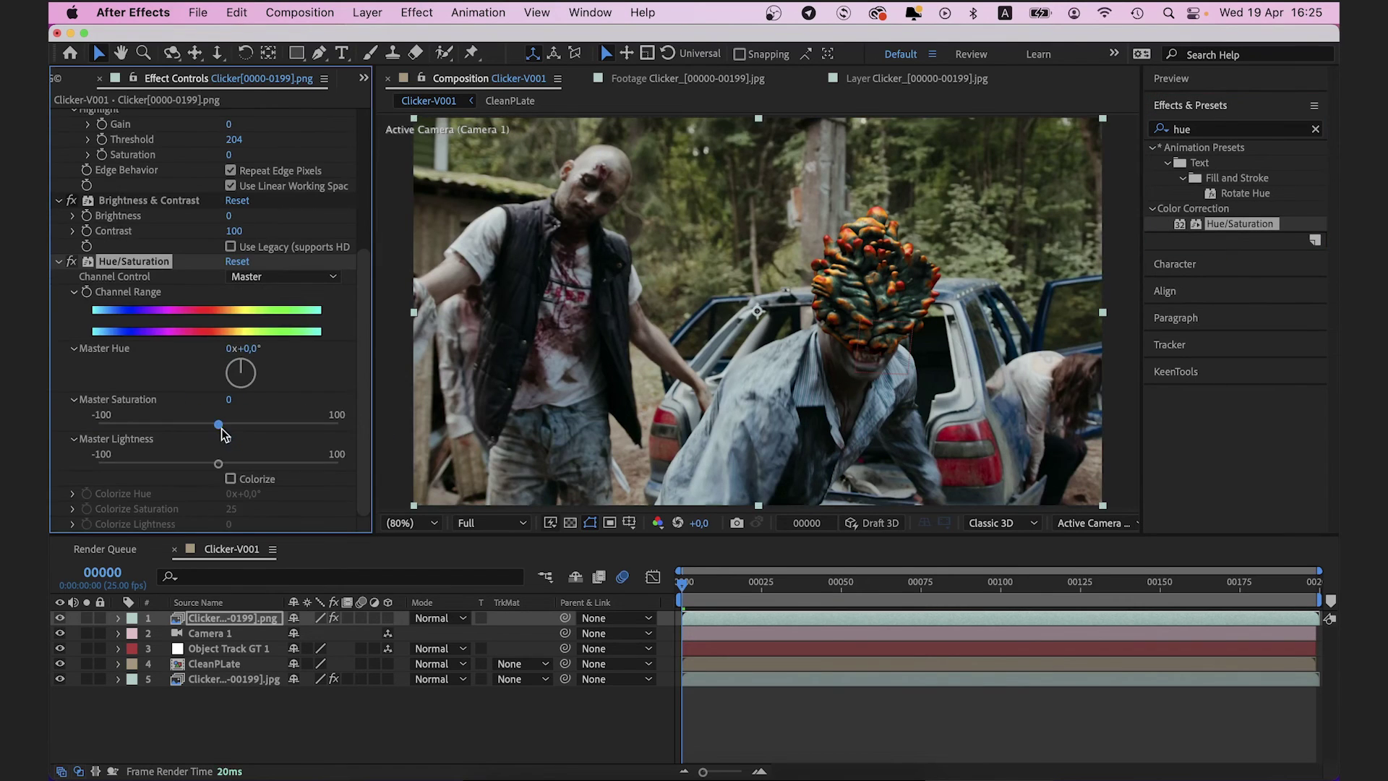
pyautogui.moveTo(218, 425); pyautogui.dragTo(163, 425)
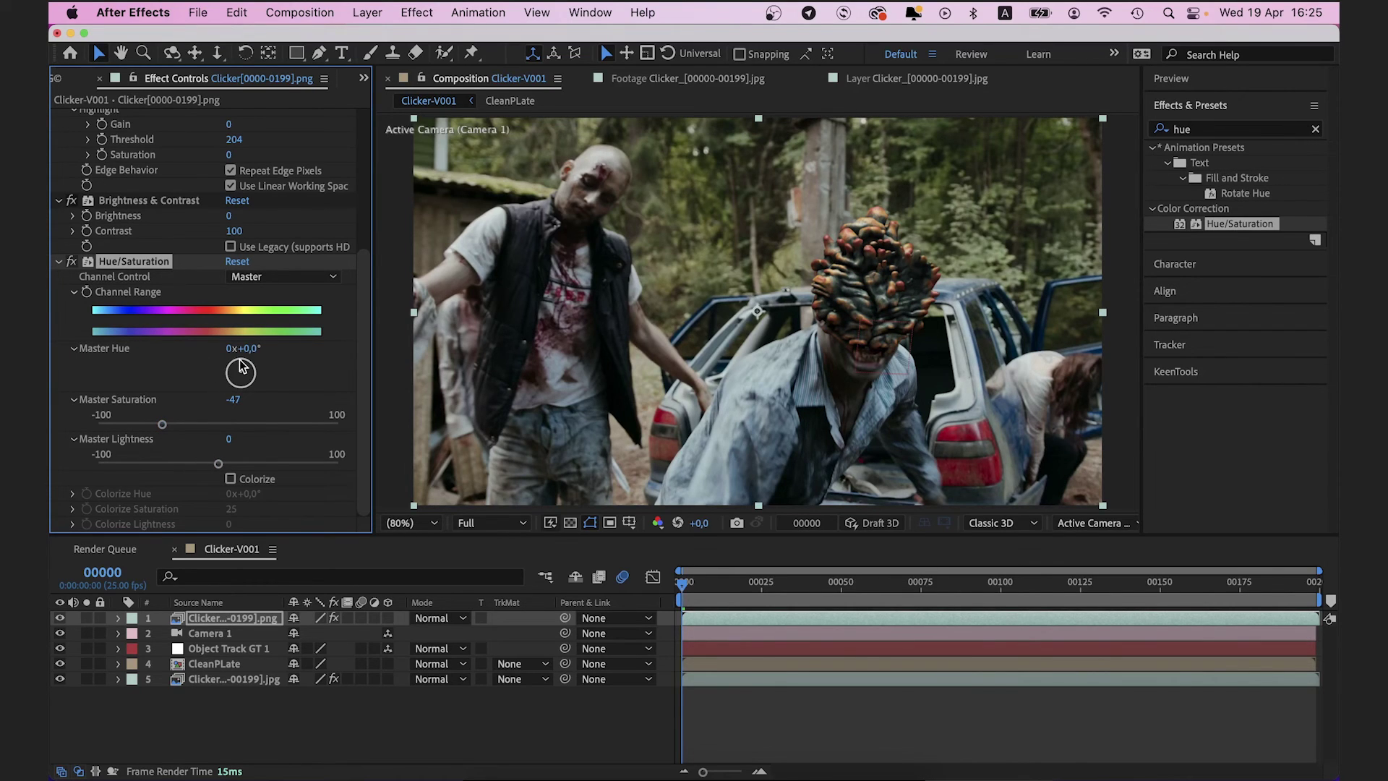
pyautogui.moveTo(241, 366); pyautogui.dragTo(262, 392)
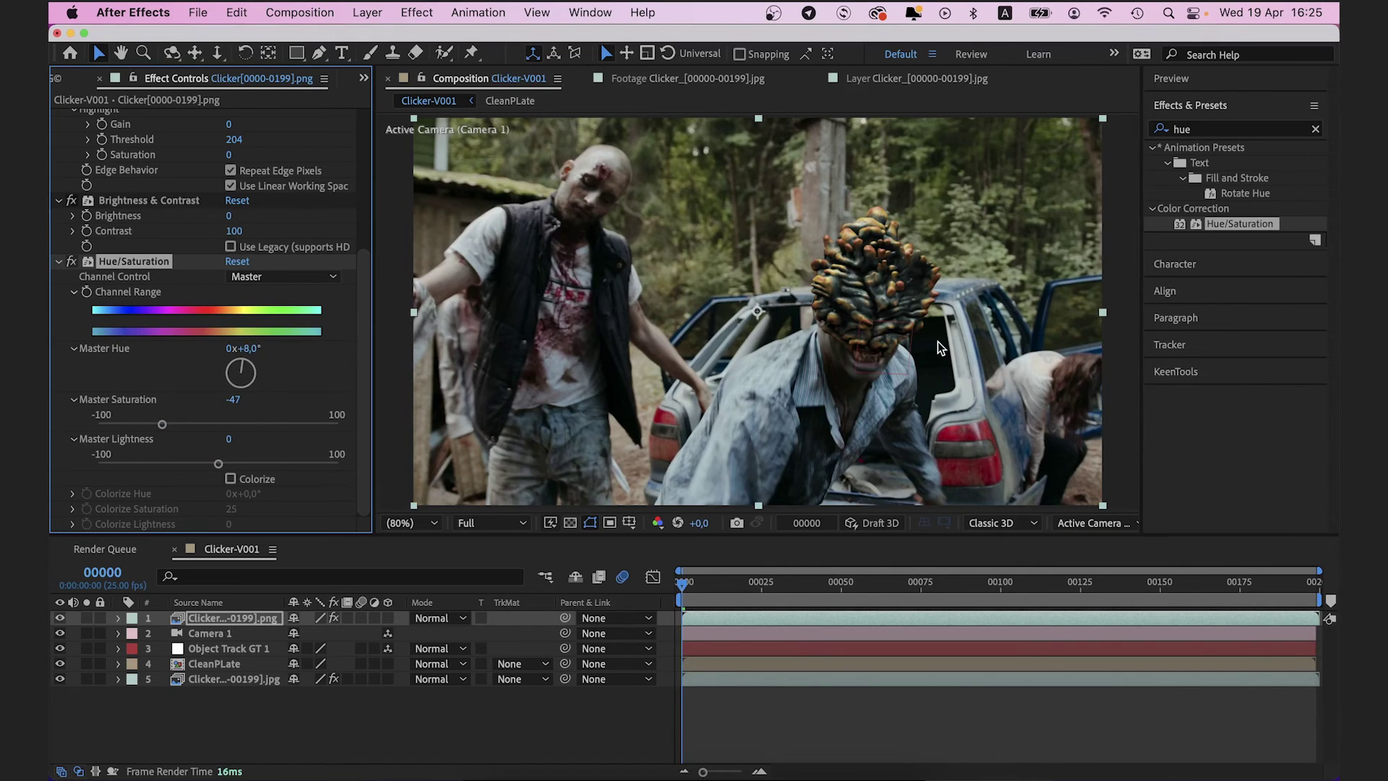
# Create a new adjustment layer above all other layers in Clicker-V001.
pyautogui.click(223, 730)
pyautogui.rightClick(222, 730)
pyautogui.moveTo(292, 543)
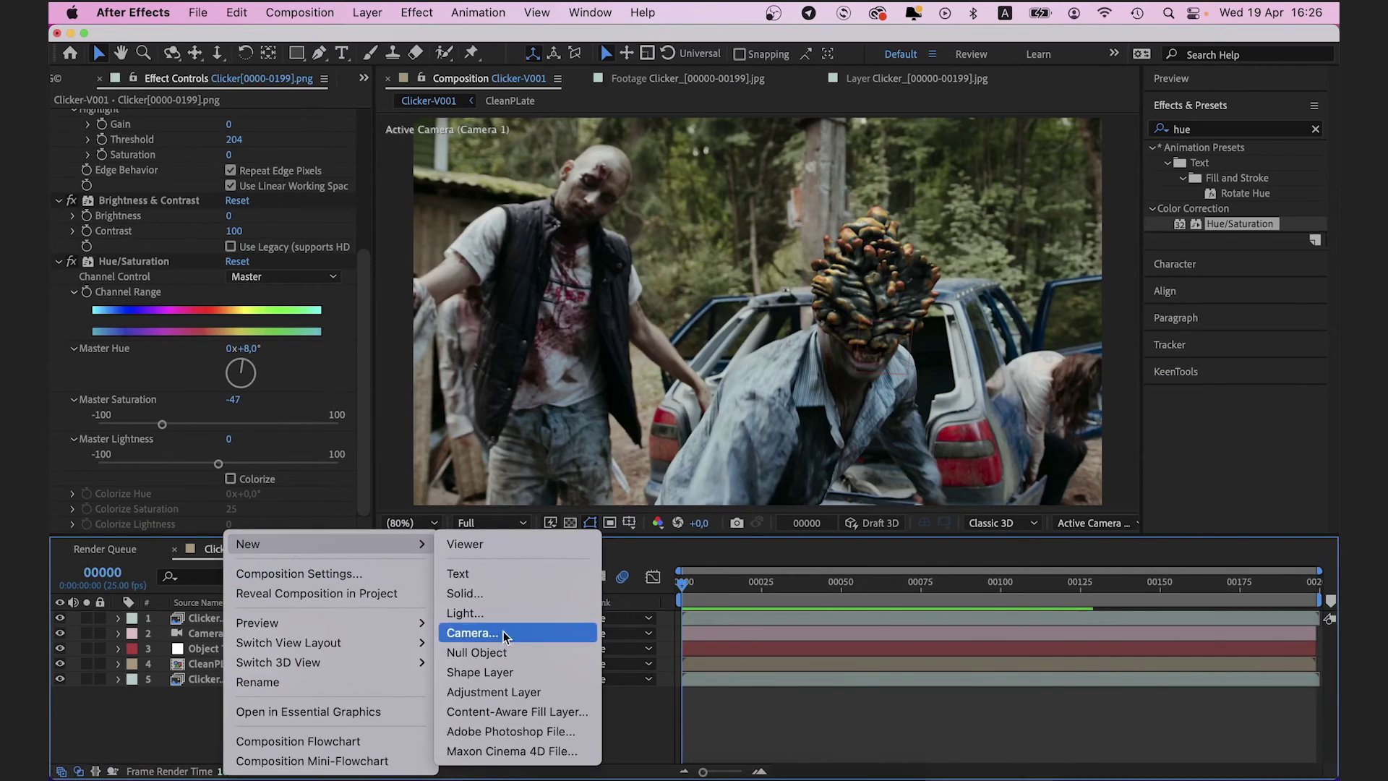
pyautogui.click(491, 692)
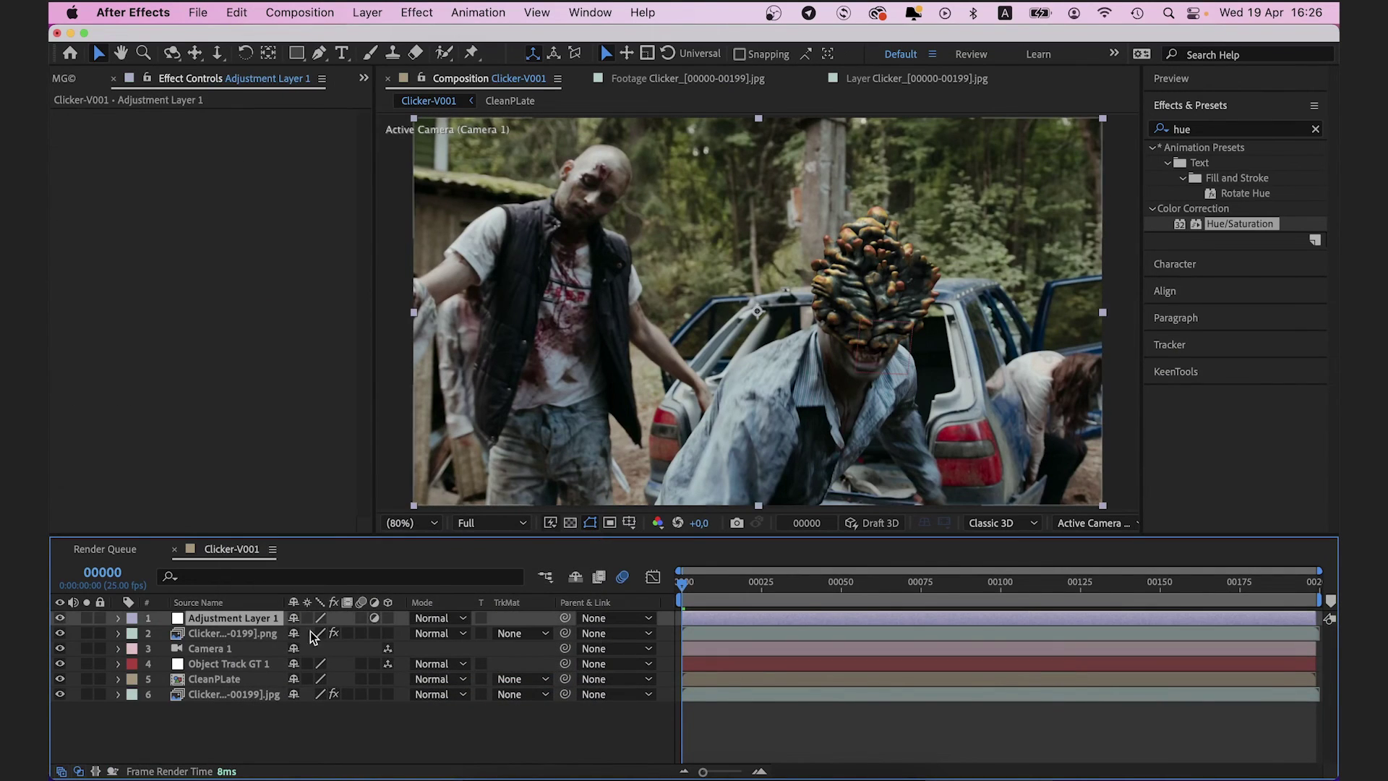
# Draw an elliptical mask spanning nearly the whole frame on the adjustment layer and set its mode to Subtract.
pyautogui.moveTo(302, 58); pyautogui.dragTo(346, 87)
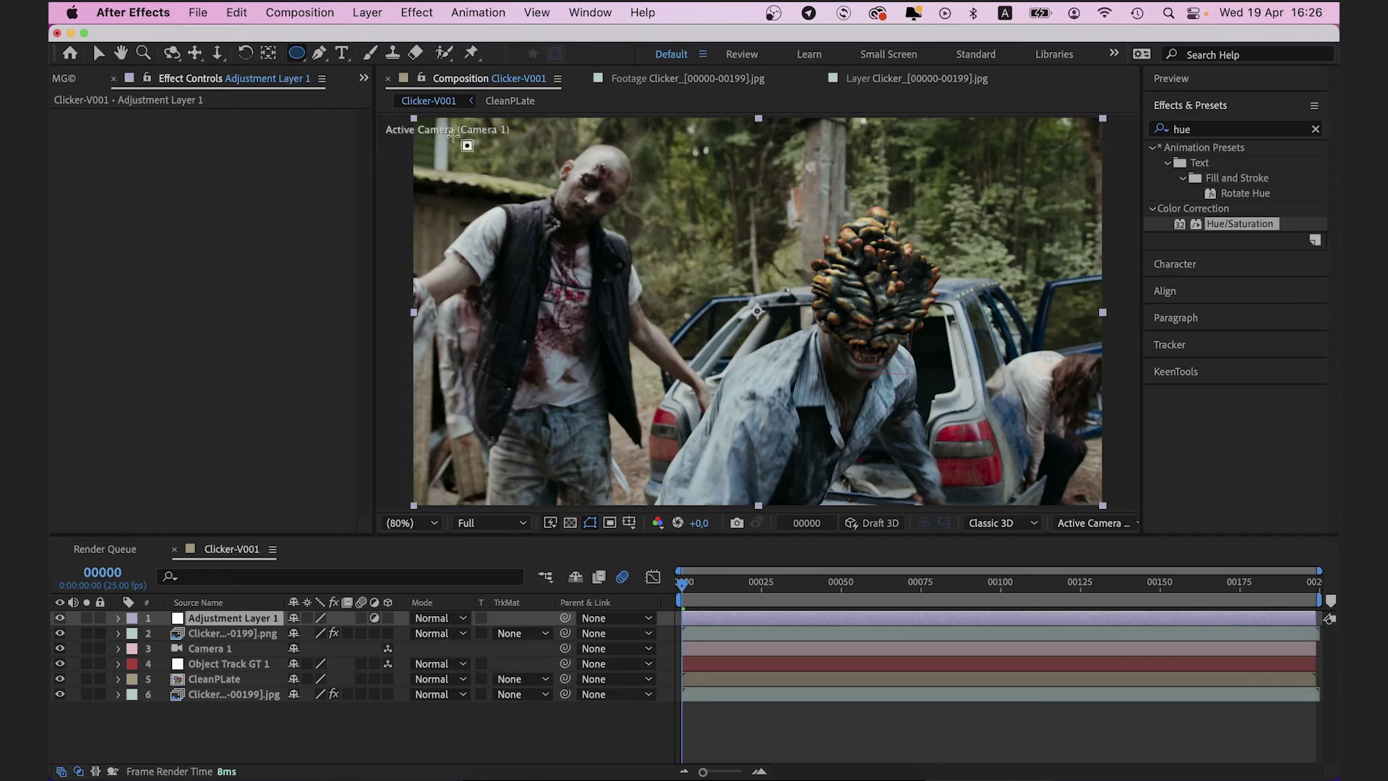
pyautogui.moveTo(431, 125)
pyautogui.mouseDown()
pyautogui.moveTo(832, 404)
pyautogui.moveTo(1107, 475)
pyautogui.moveTo(1090, 489)
pyautogui.mouseUp()
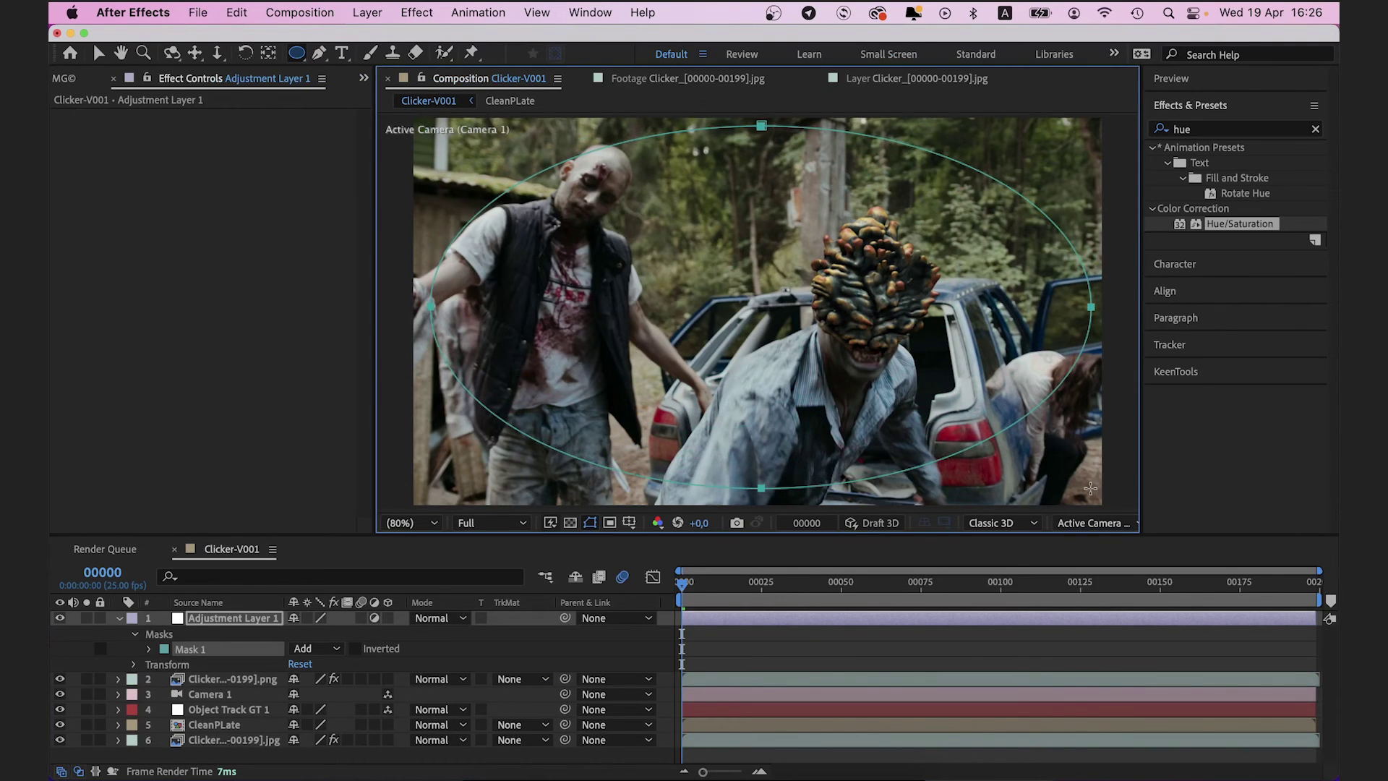
pyautogui.click(316, 649)
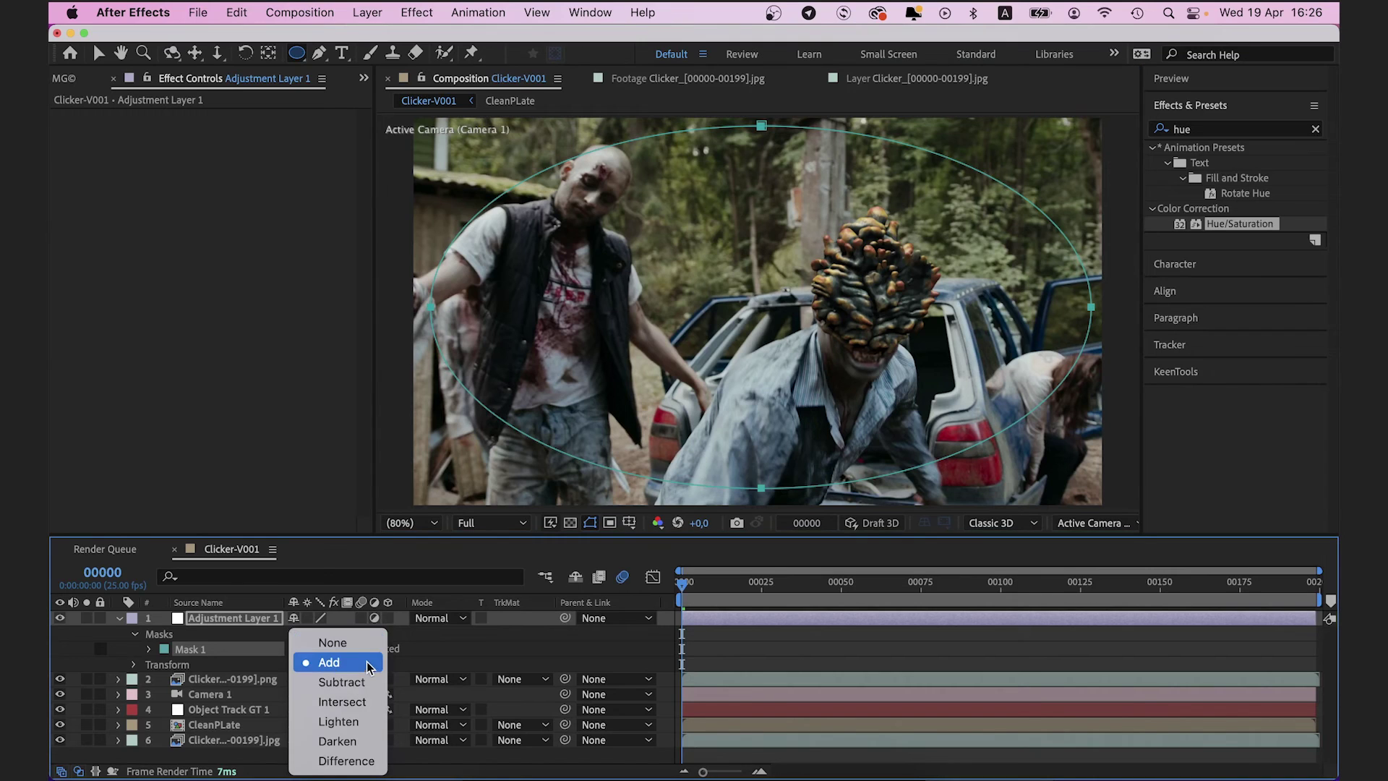
pyautogui.click(342, 679)
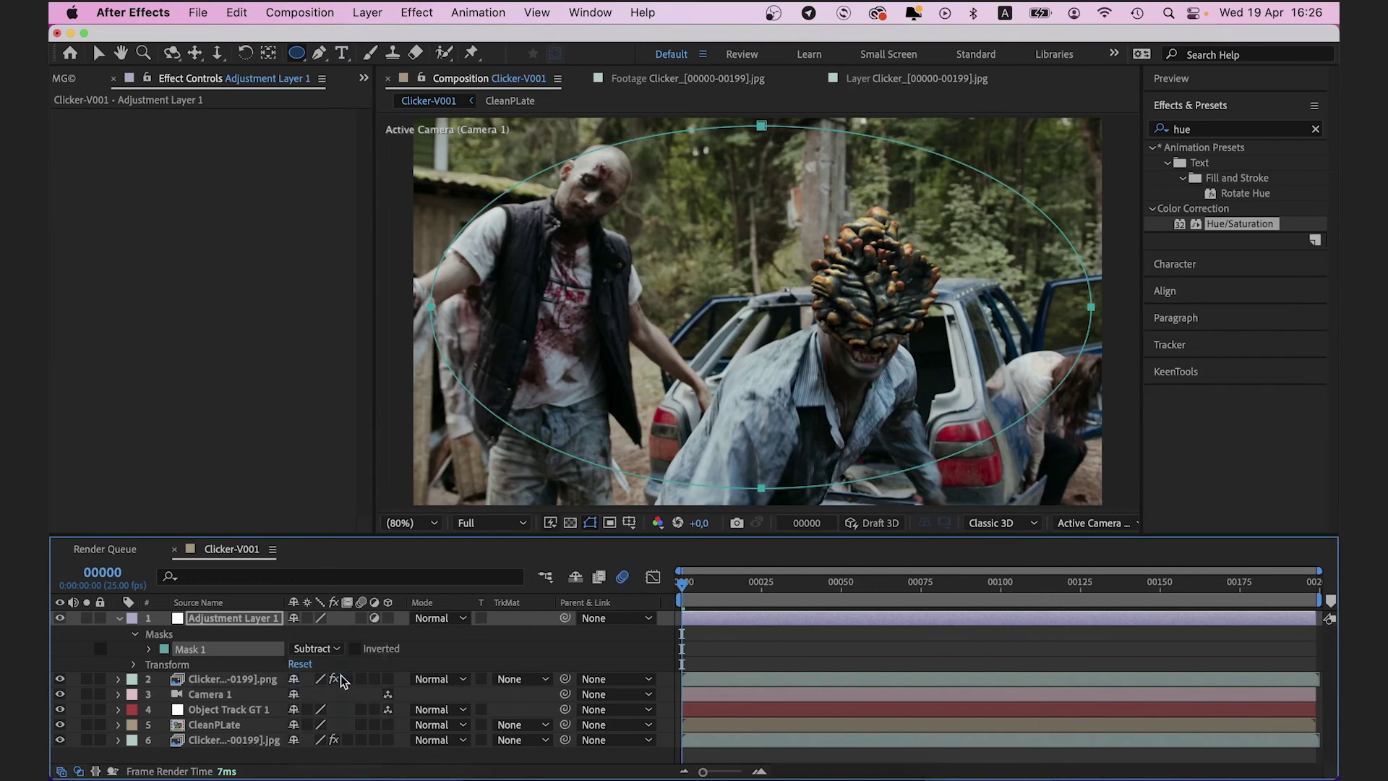
# Find the Curves effect and apply it to the adjustment layer.
pyautogui.click(1213, 132)
pyautogui.write('curv')
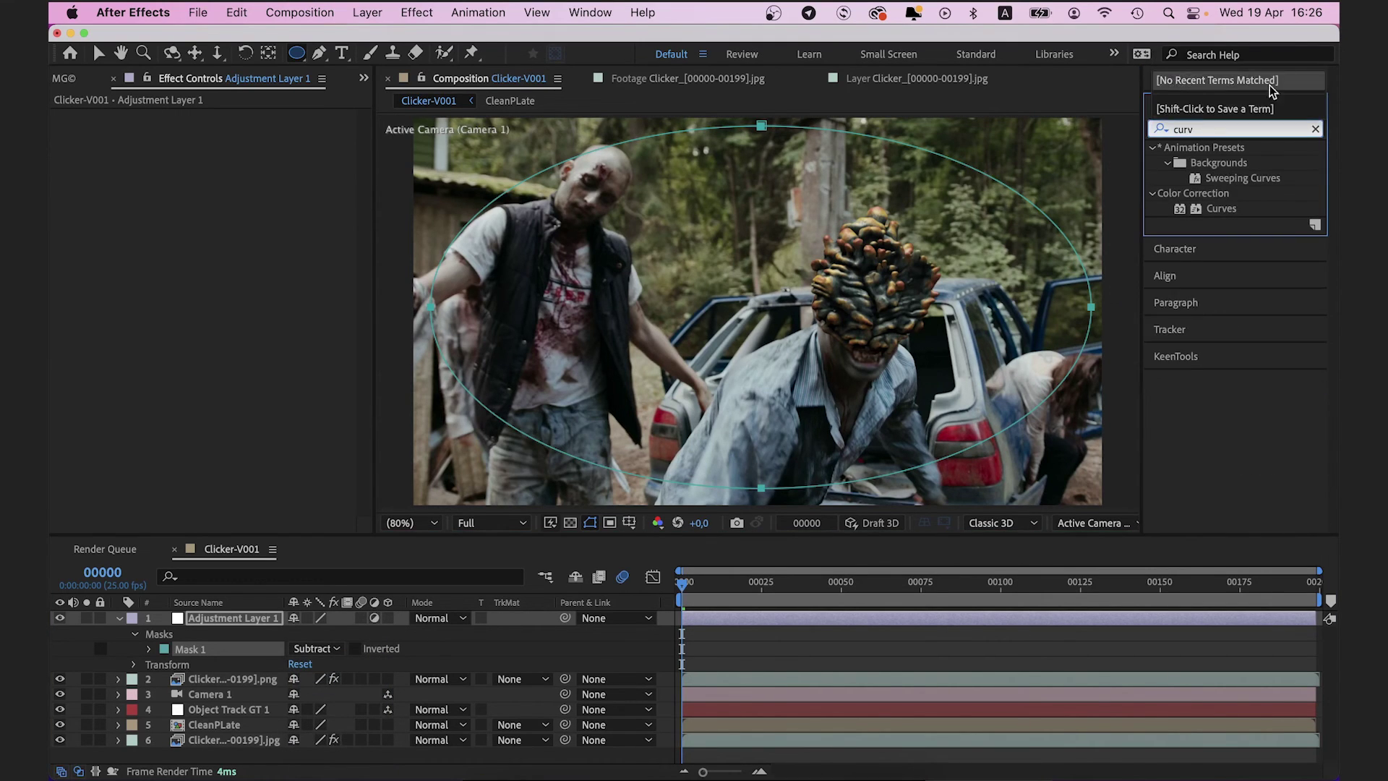
pyautogui.click(1227, 209)
pyautogui.moveTo(1227, 209); pyautogui.dragTo(231, 620)
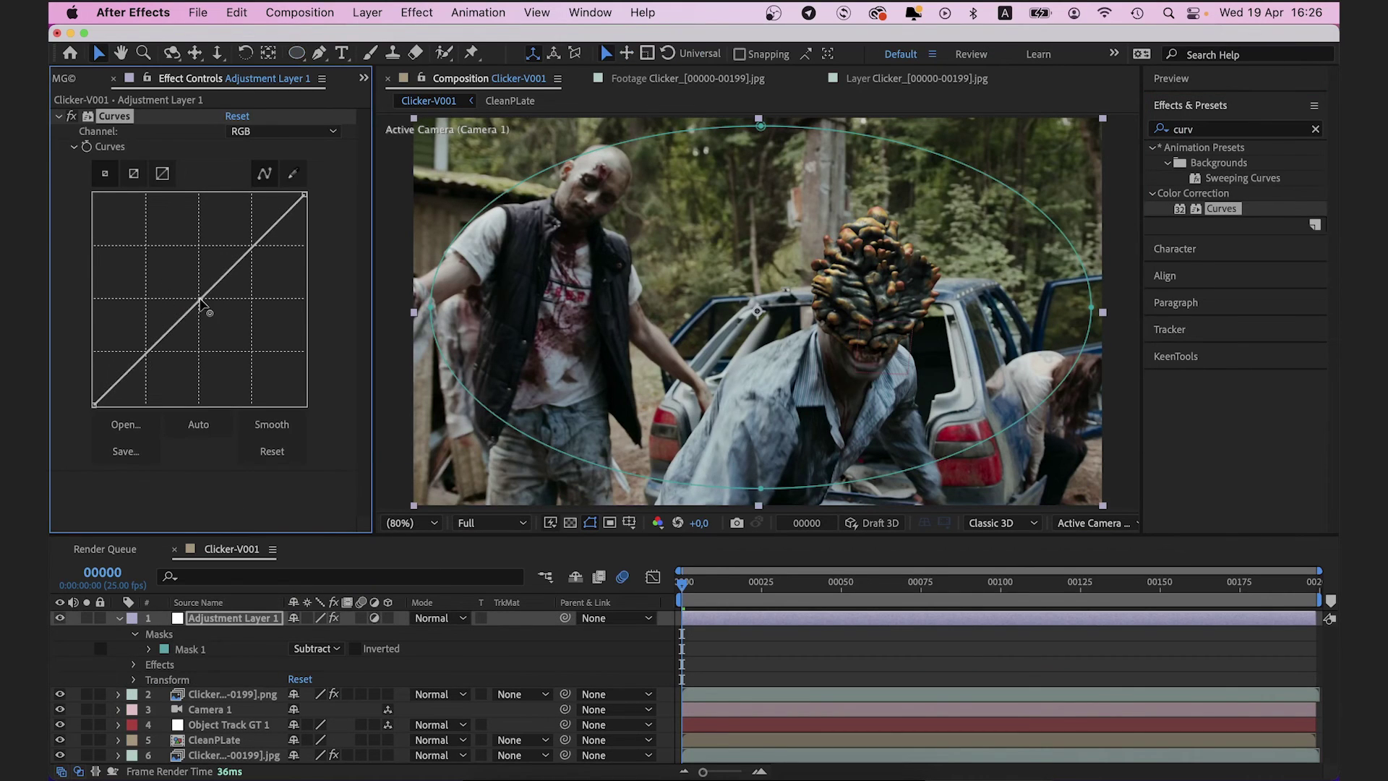
# Darken the adjustment layer outside its mask by pulling the midpoint of the RGB curve slightly down.
pyautogui.moveTo(203, 300); pyautogui.dragTo(211, 318)
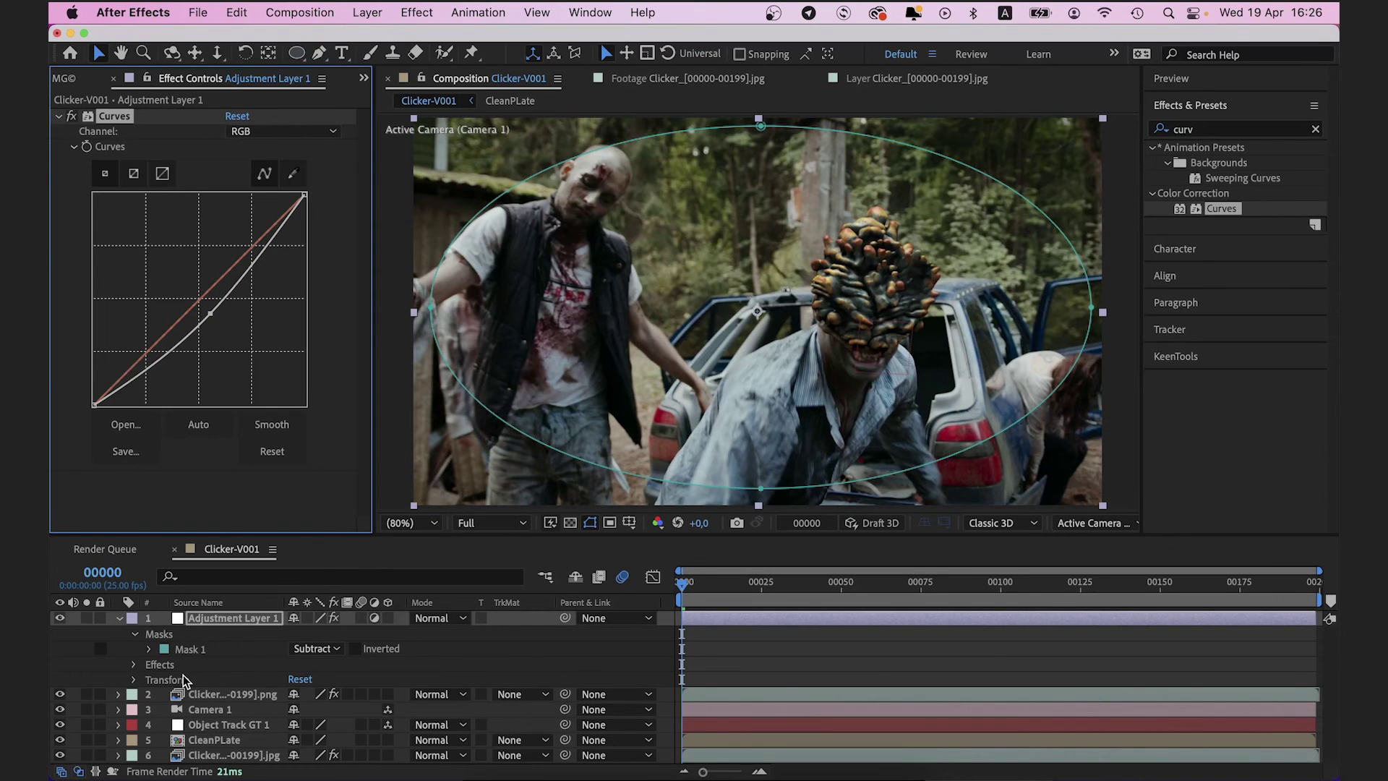
pyautogui.click(191, 650)
pyautogui.click(879, 671)
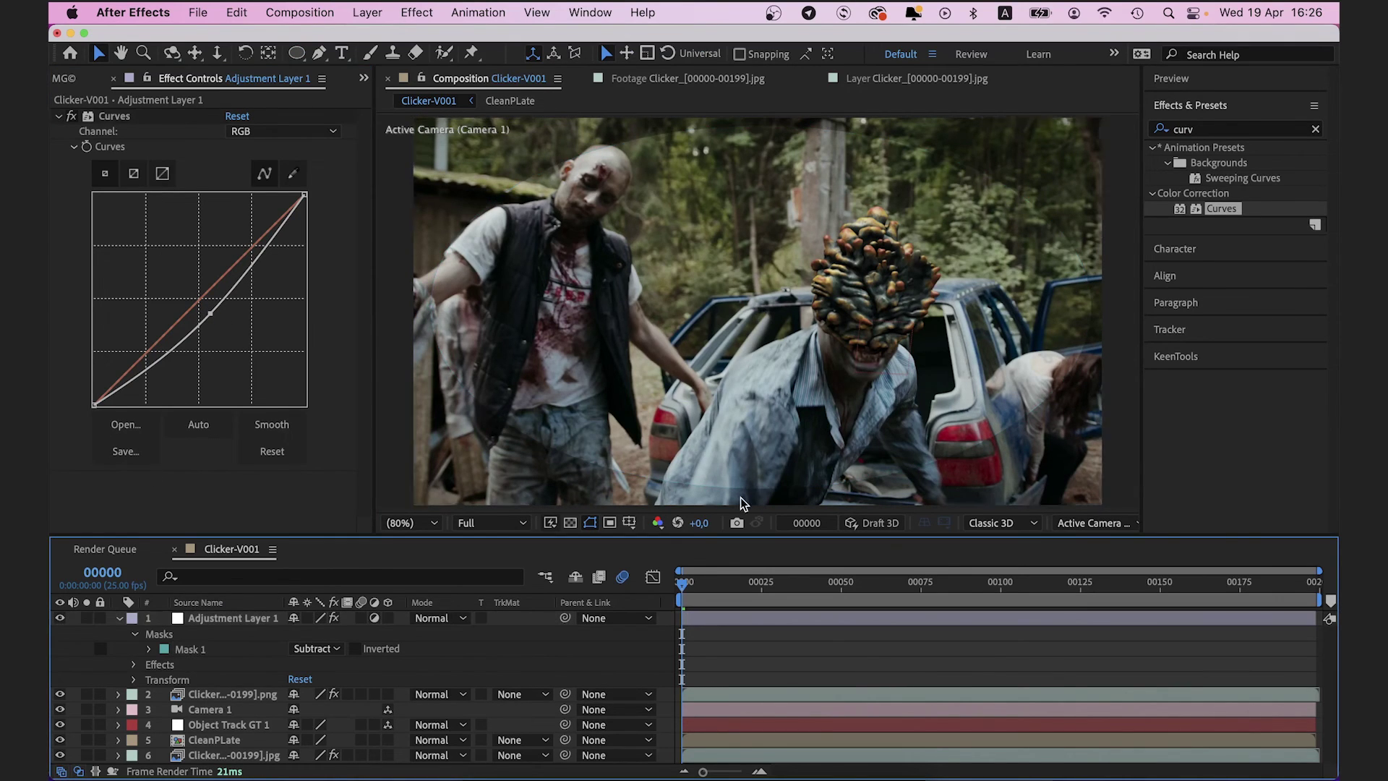
# Set the Mask Feather of the adjustment layer's Mask 1 to 200 pixels.
pyautogui.click(230, 619)
pyautogui.click(209, 649)
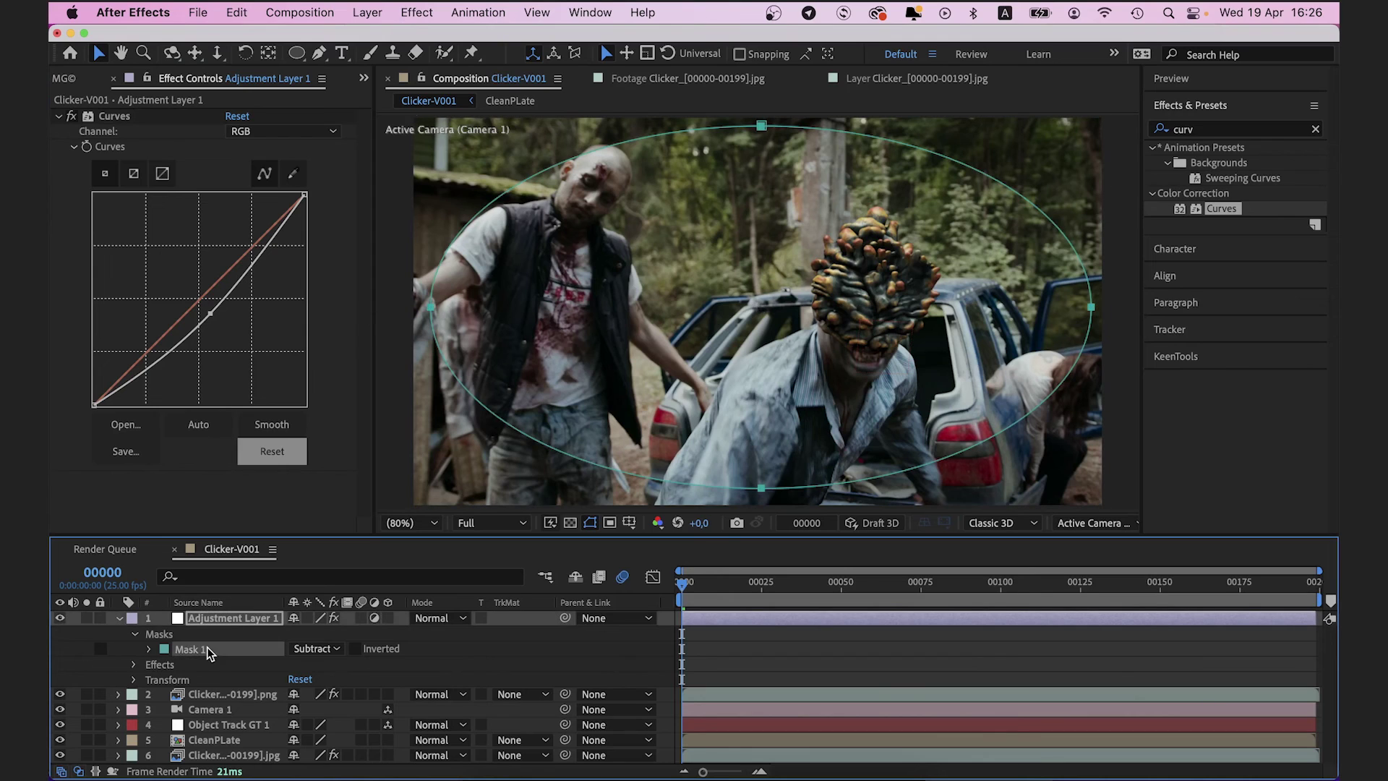
pyautogui.press('f')
pyautogui.click(318, 648)
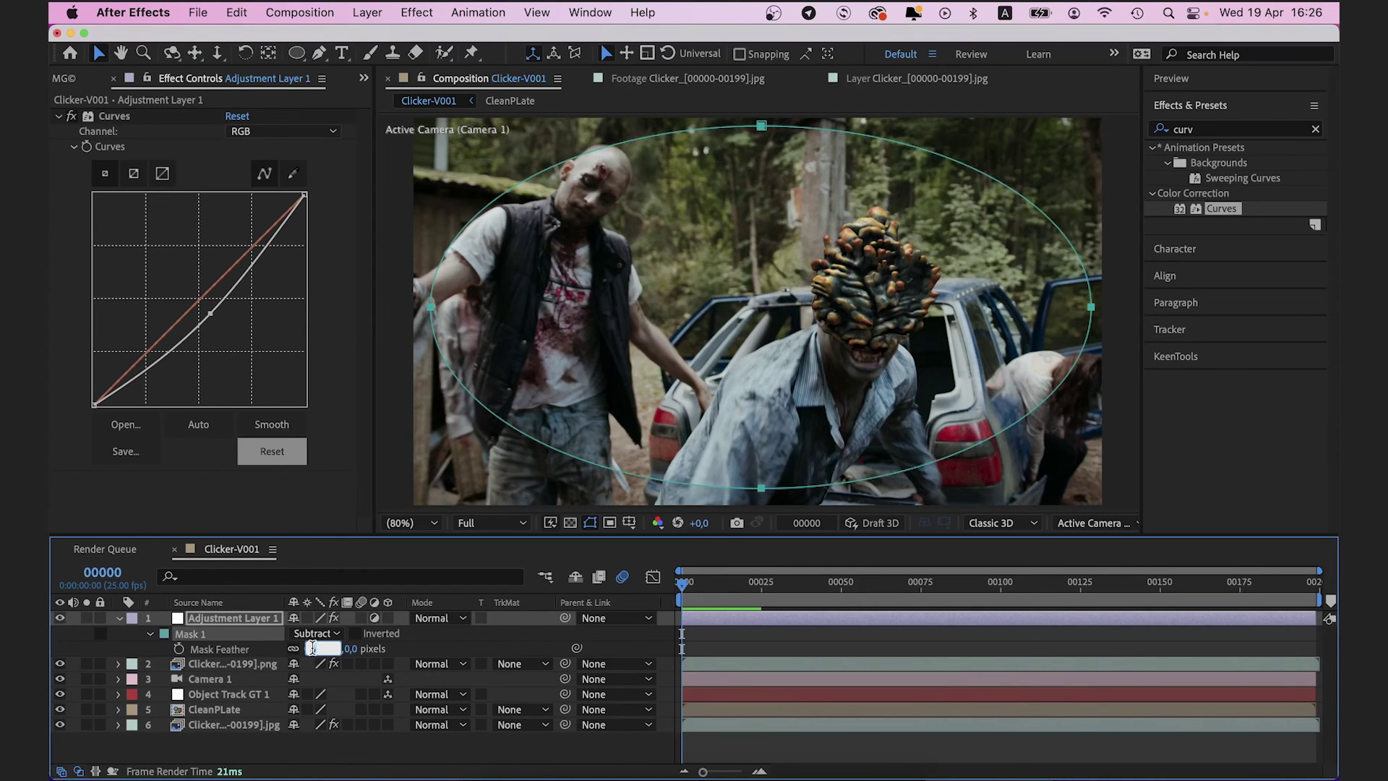
pyautogui.write('200')
pyautogui.press('Return')
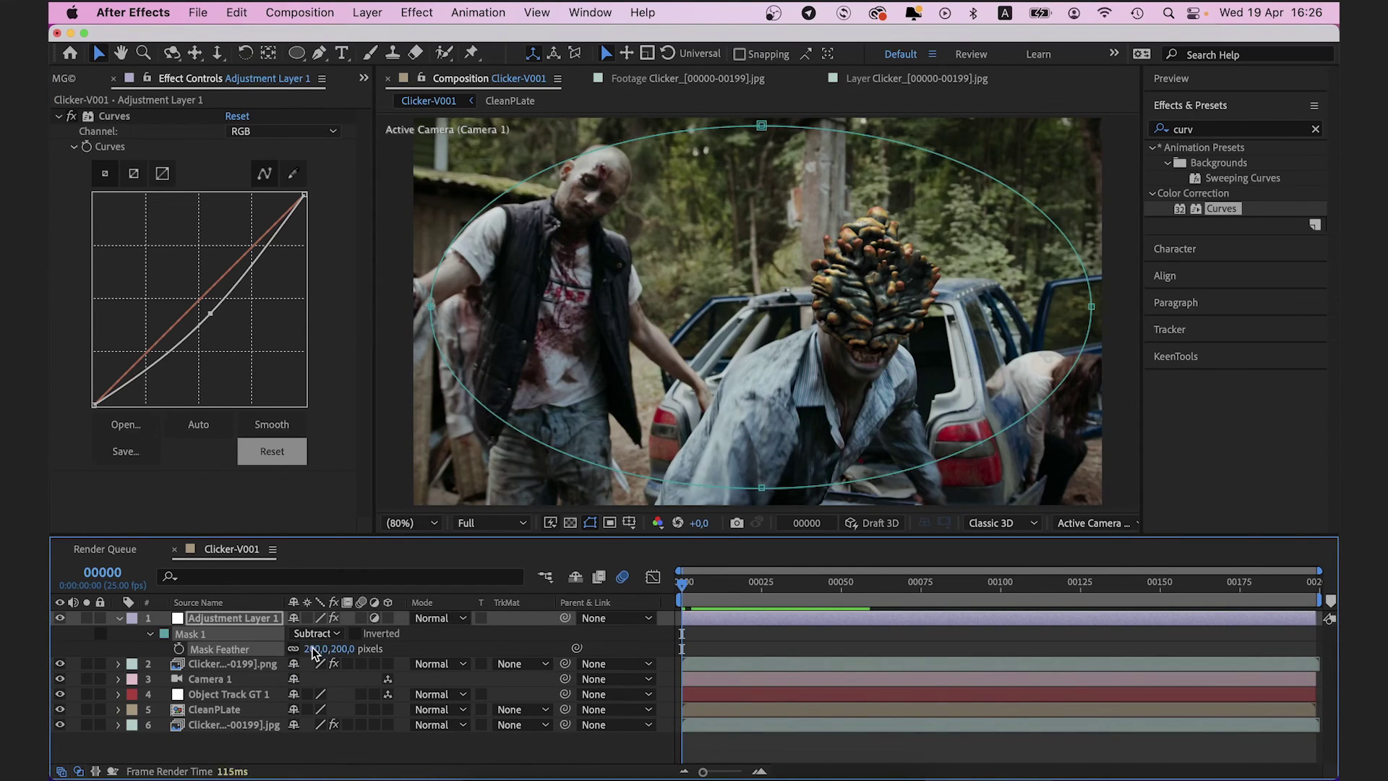
pyautogui.click(803, 645)
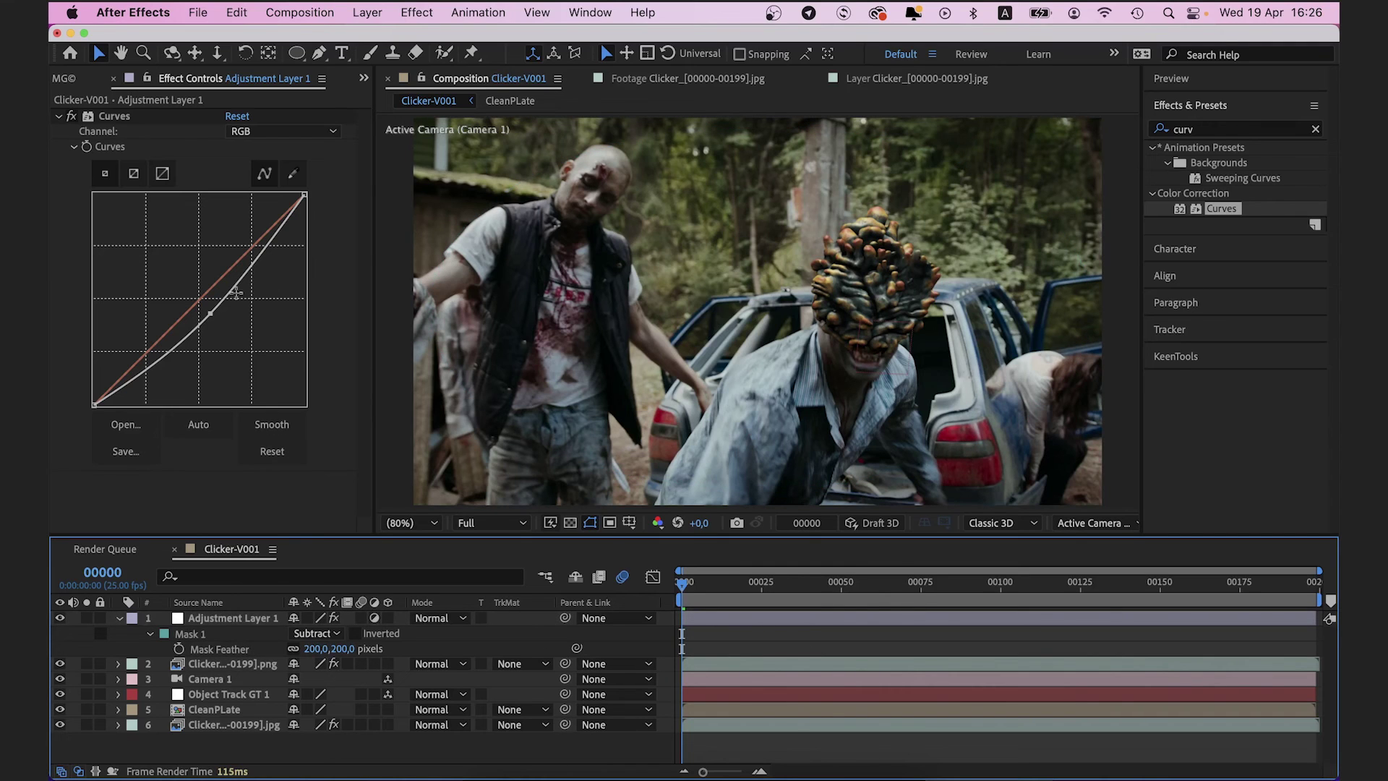
# Pull the RGB curve's midpoint further down and set Mask 1's feather to 270 pixels.
pyautogui.moveTo(211, 313); pyautogui.dragTo(220, 329)
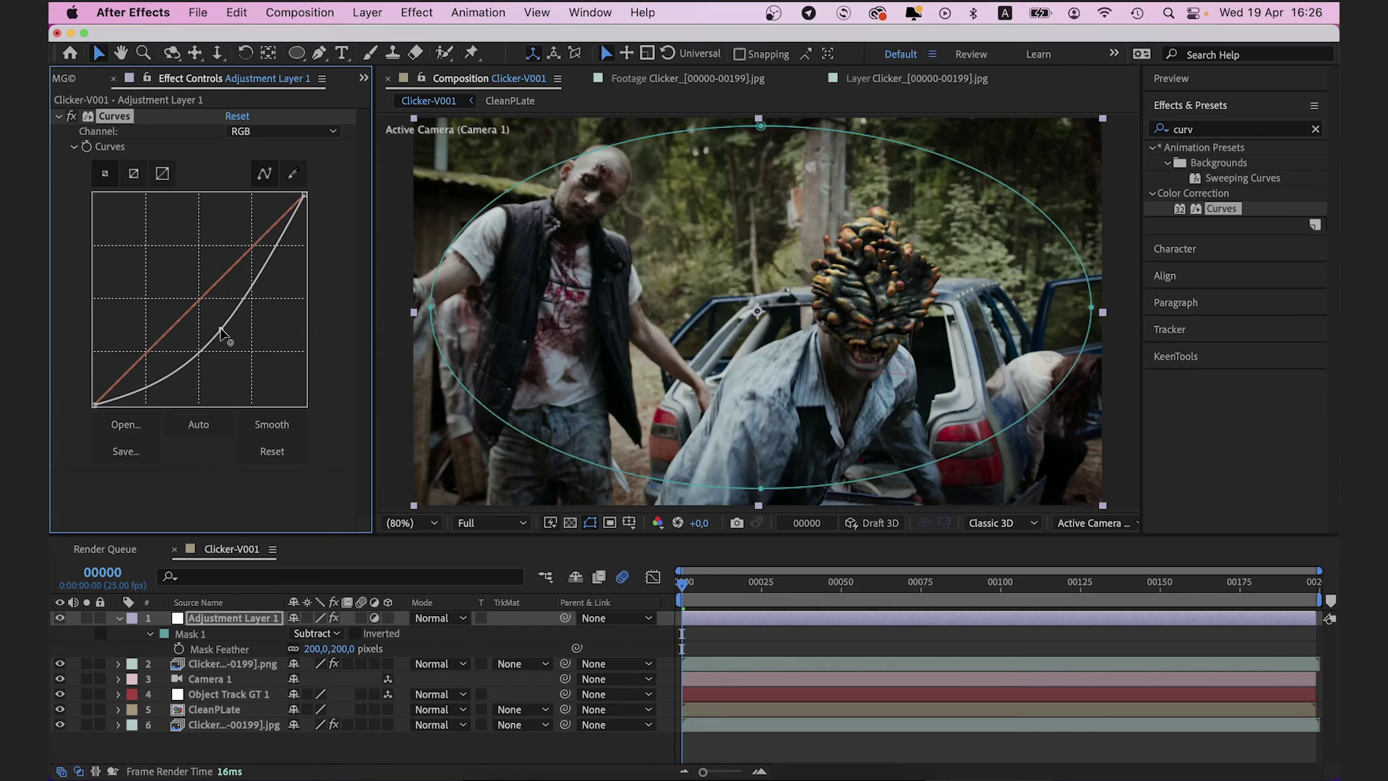
pyautogui.click(808, 637)
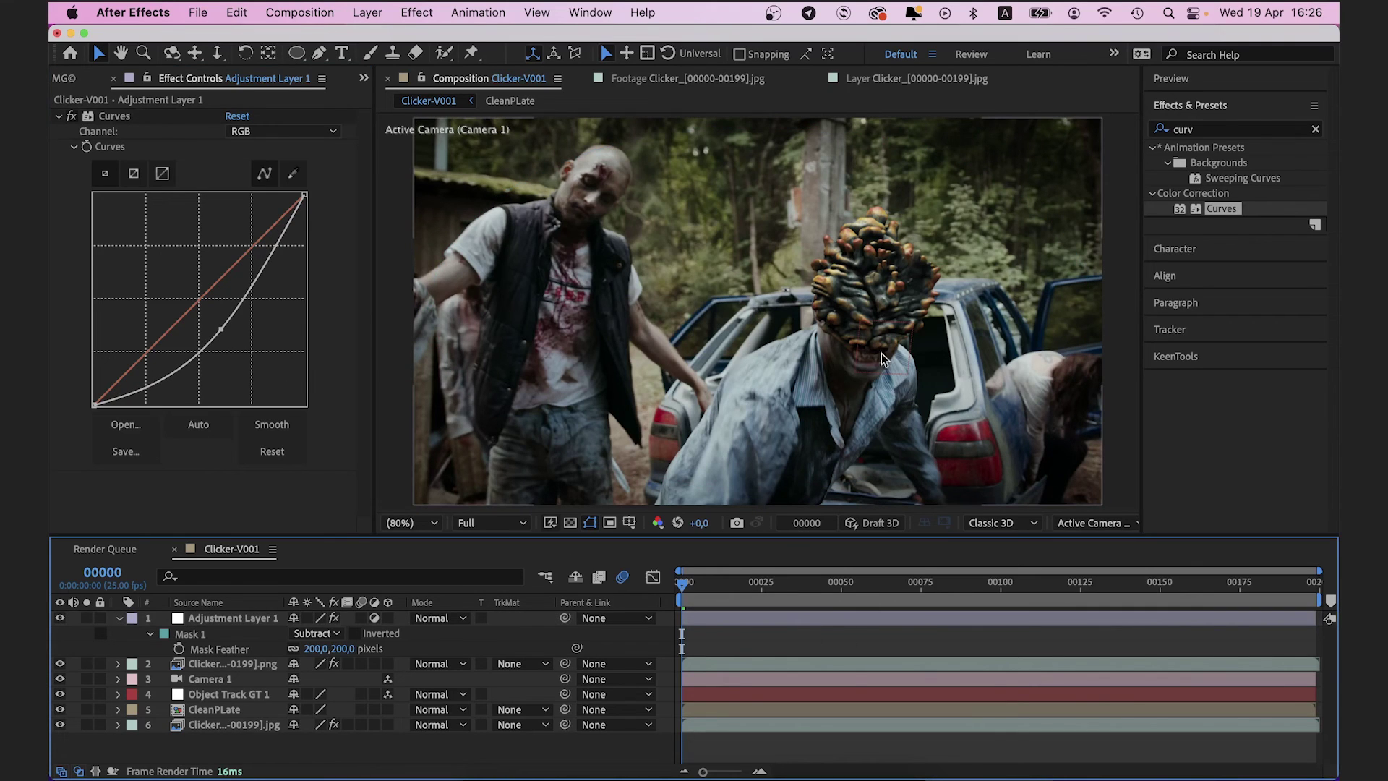
pyautogui.click(323, 650)
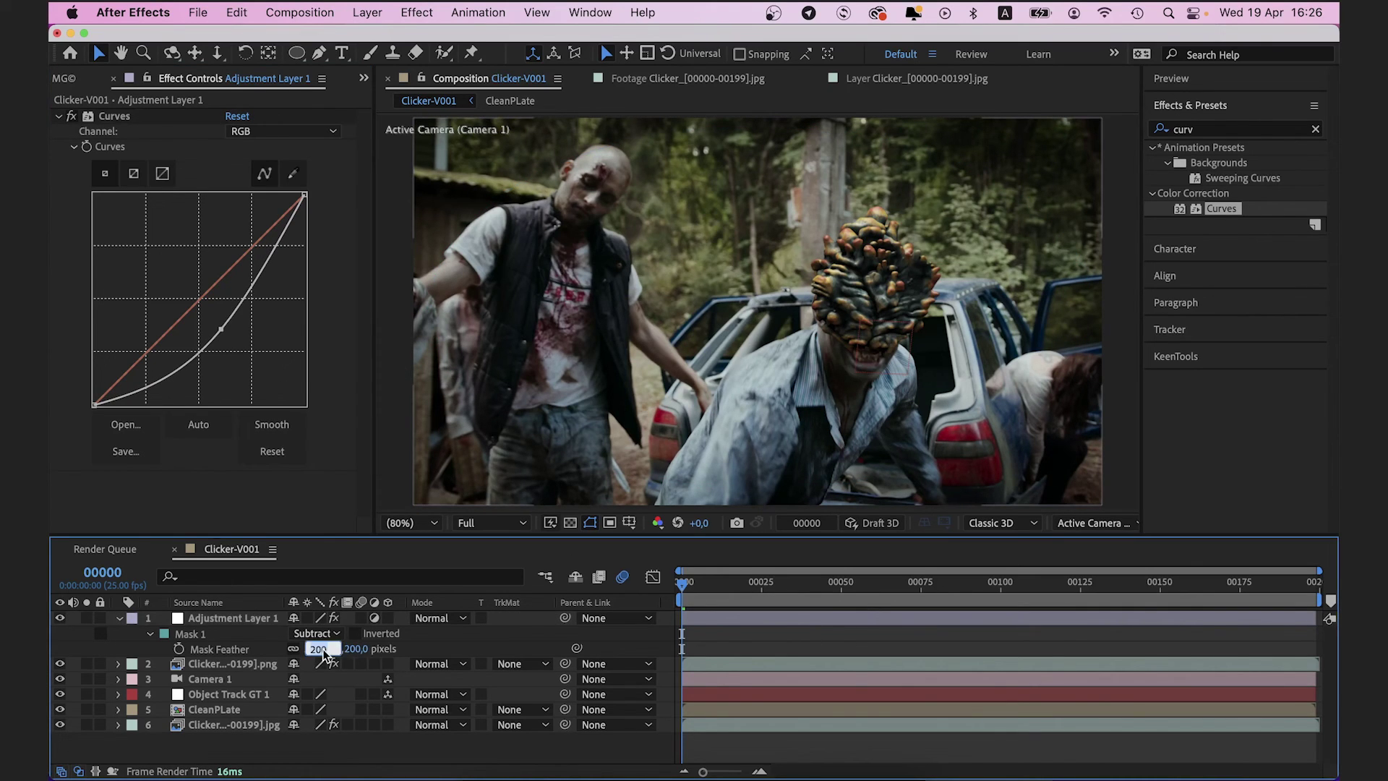
pyautogui.write('270')
pyautogui.press('Return')
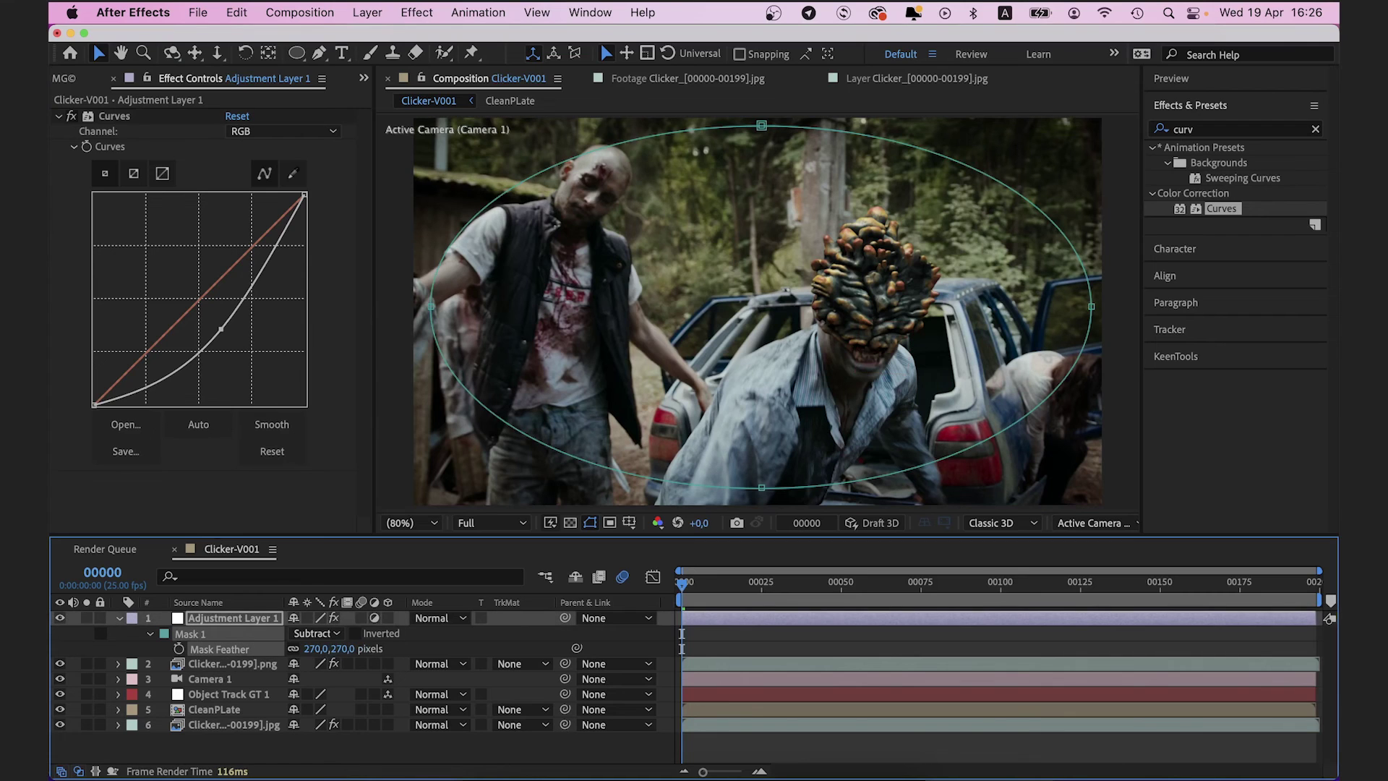
# Compare the full frame with the adjustment layer hidden and shown.
pyautogui.click(888, 693)
pyautogui.press(',')
pyautogui.press(',')
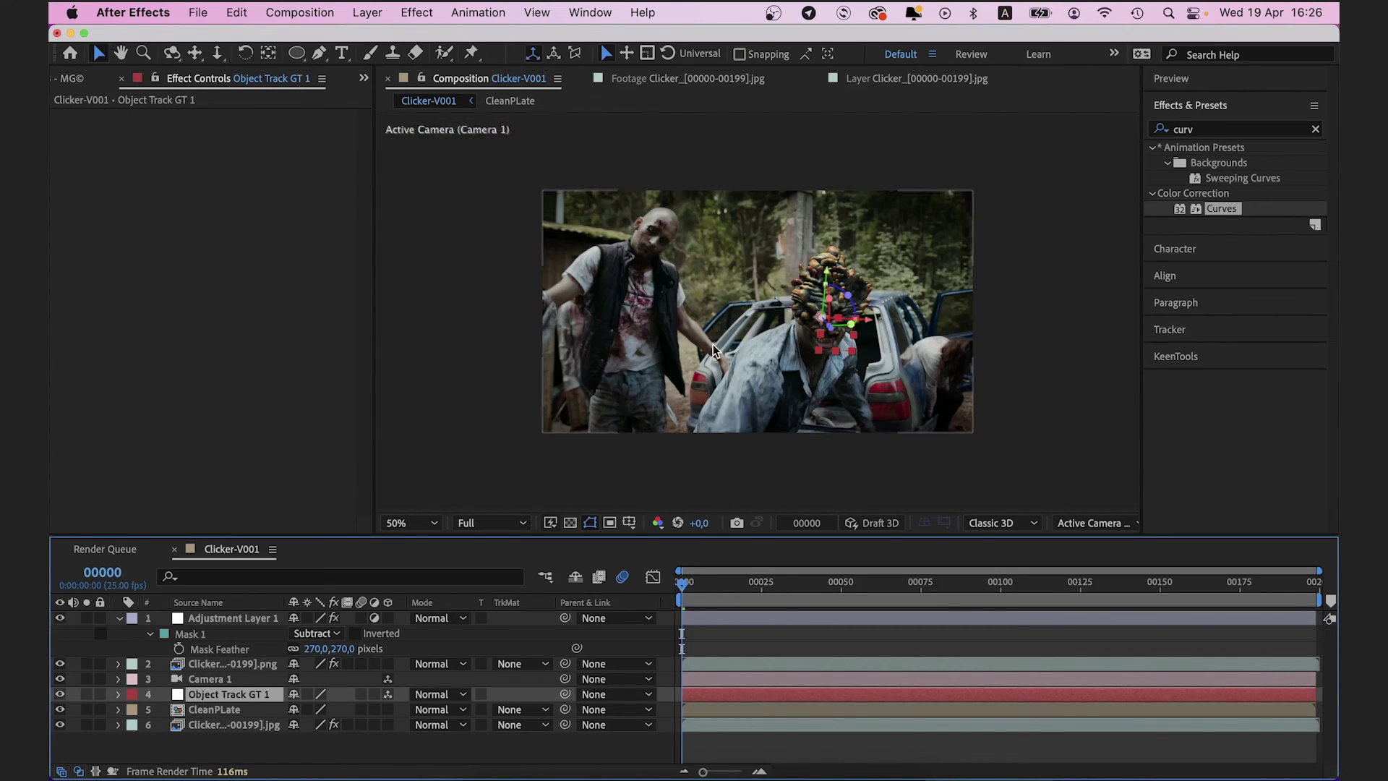
pyautogui.click(60, 618)
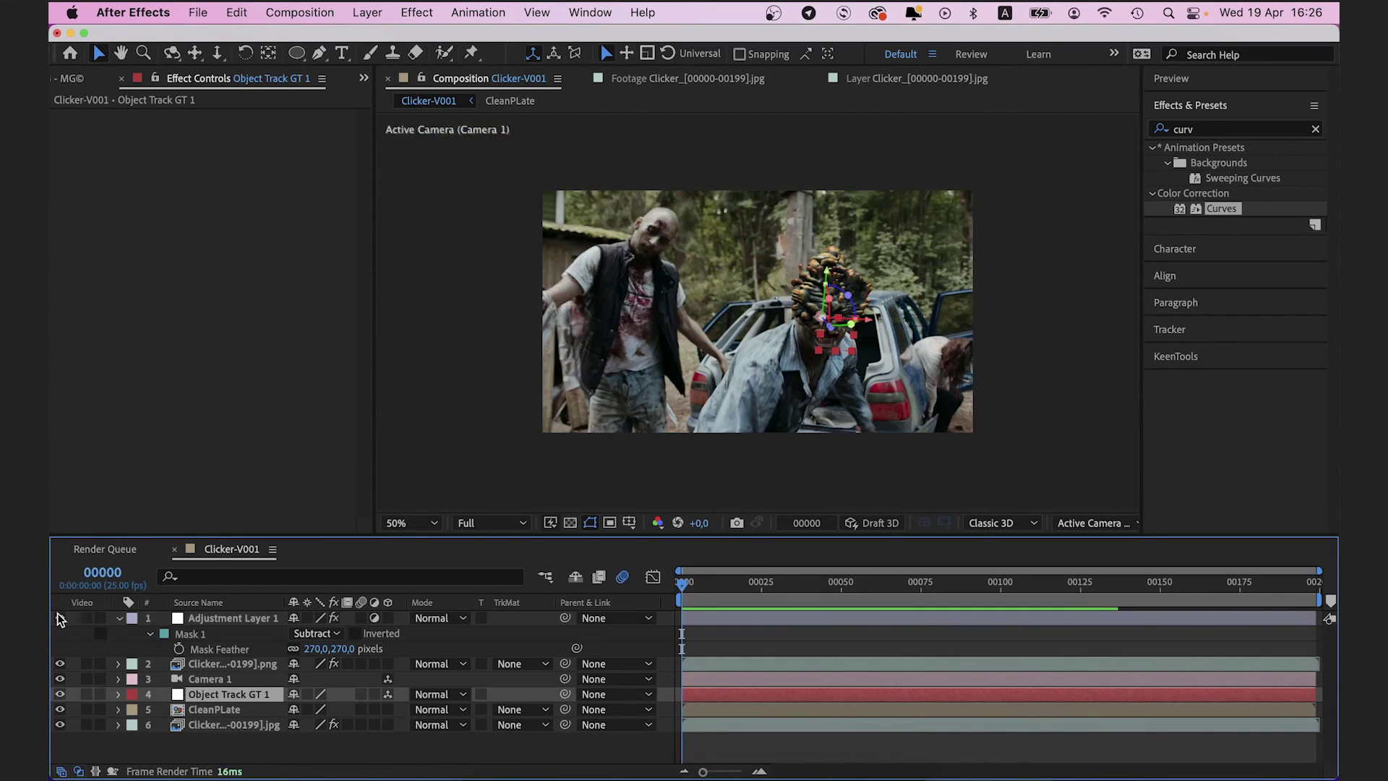
pyautogui.click(60, 618)
pyautogui.click(811, 641)
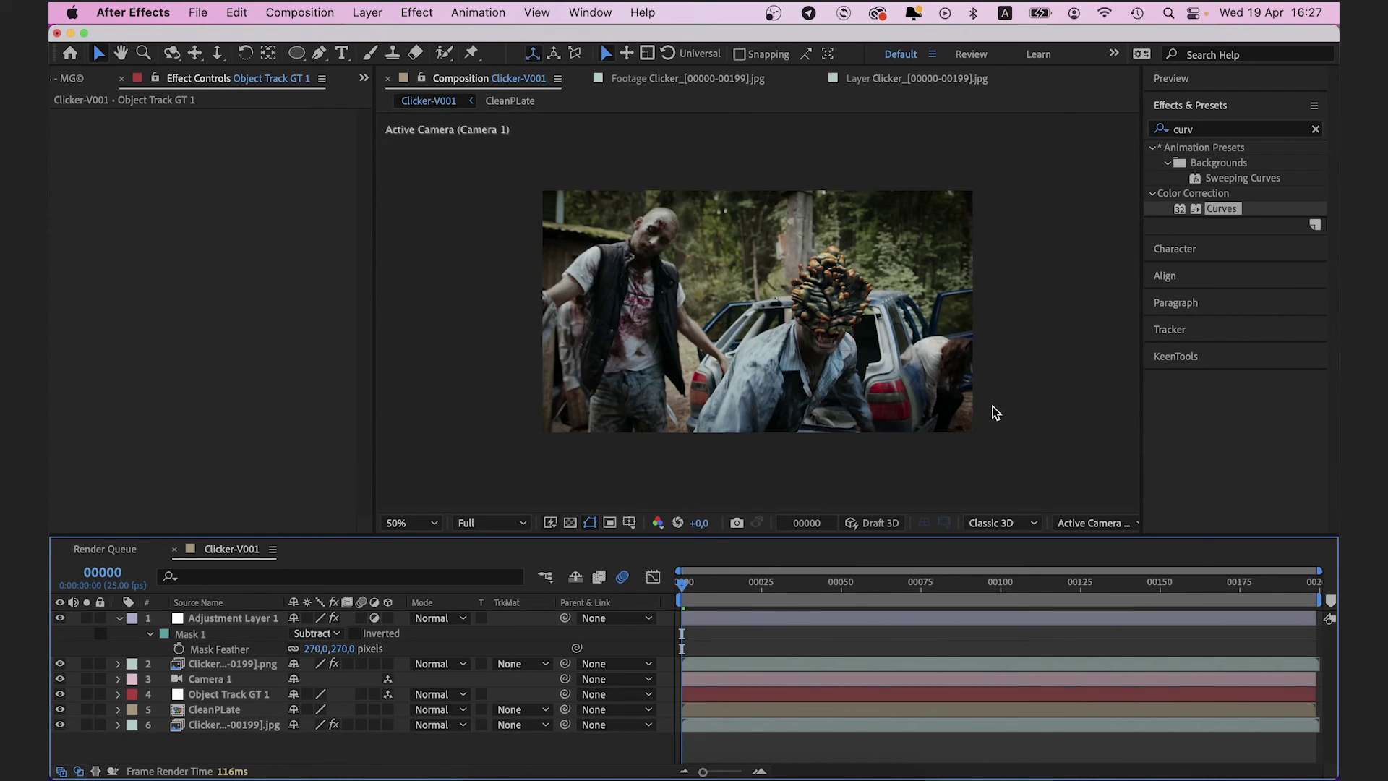
# Rename the adjustment layer as Vignette.
pyautogui.click(228, 623)
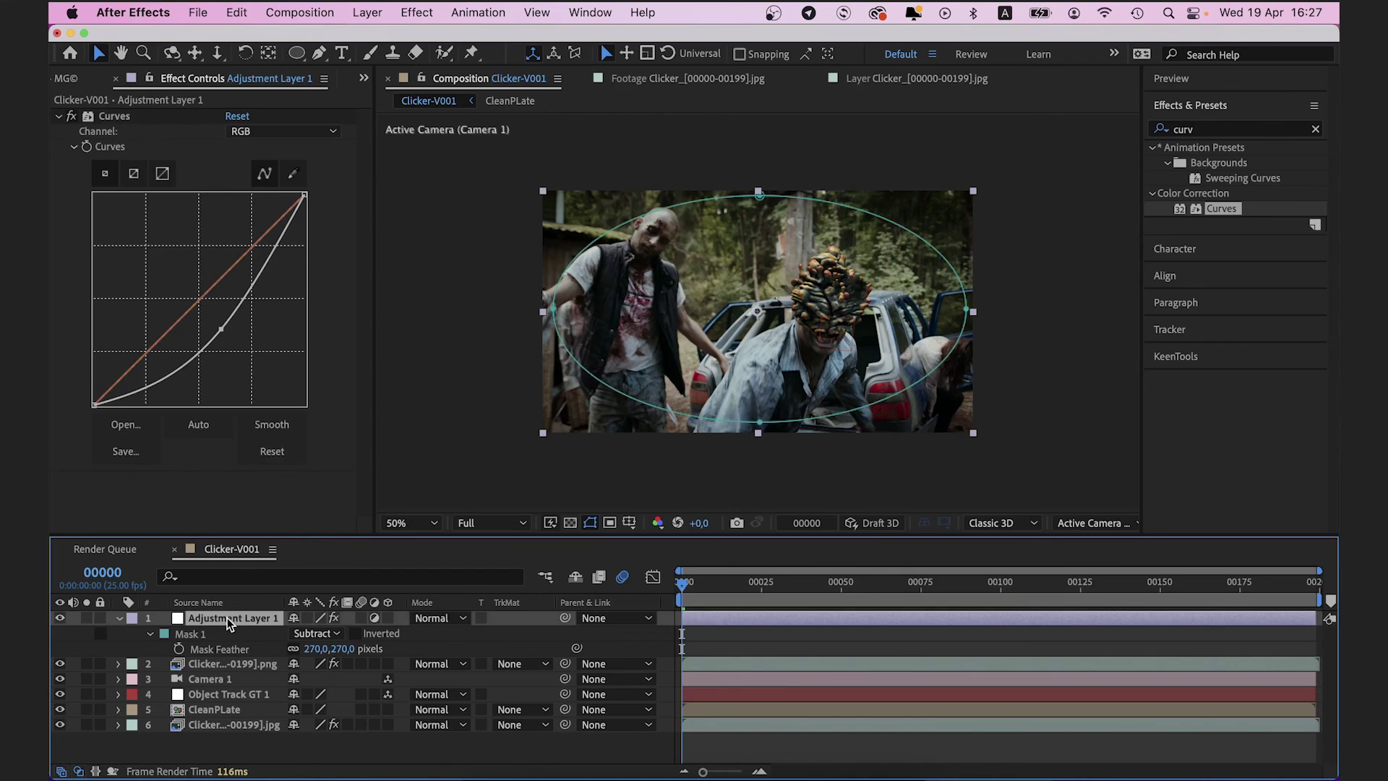
pyautogui.press('Return')
pyautogui.write('Vignette')
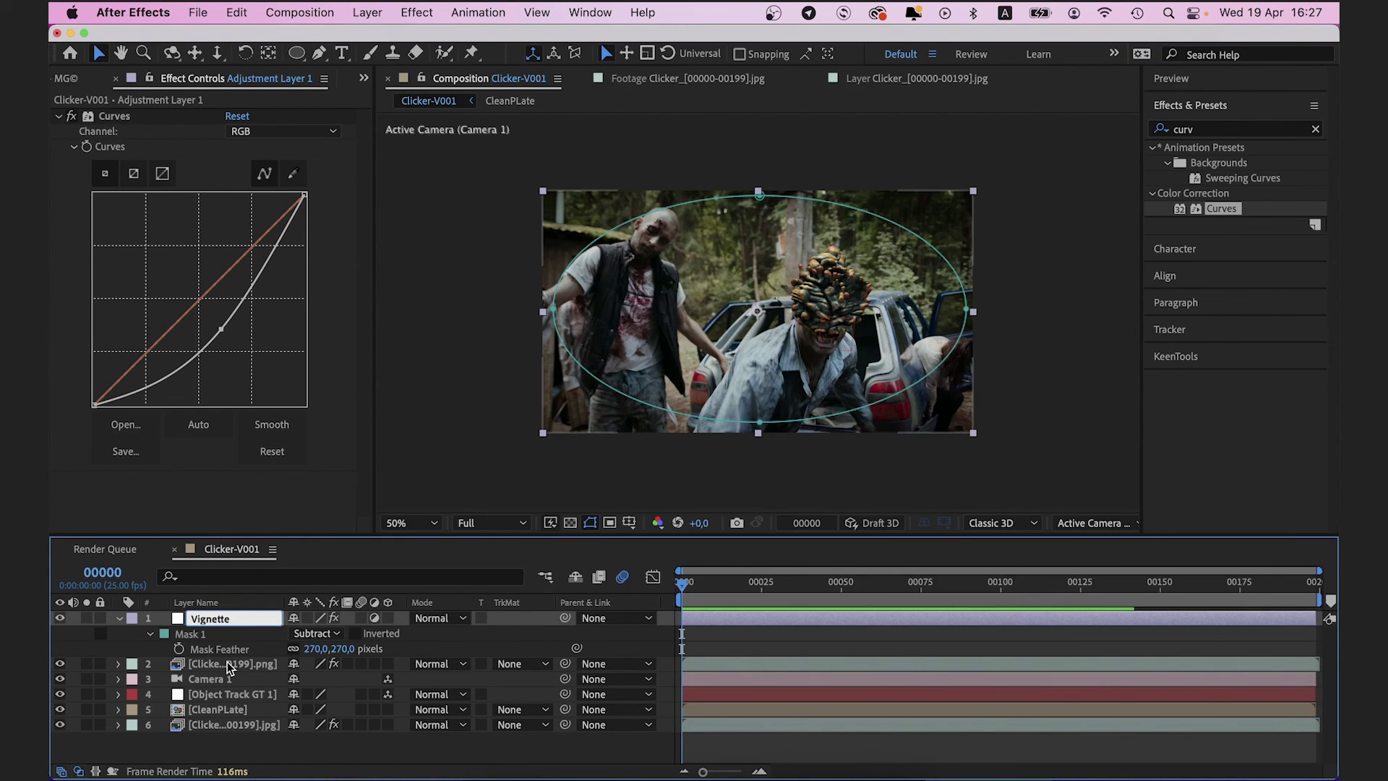
pyautogui.click(227, 662)
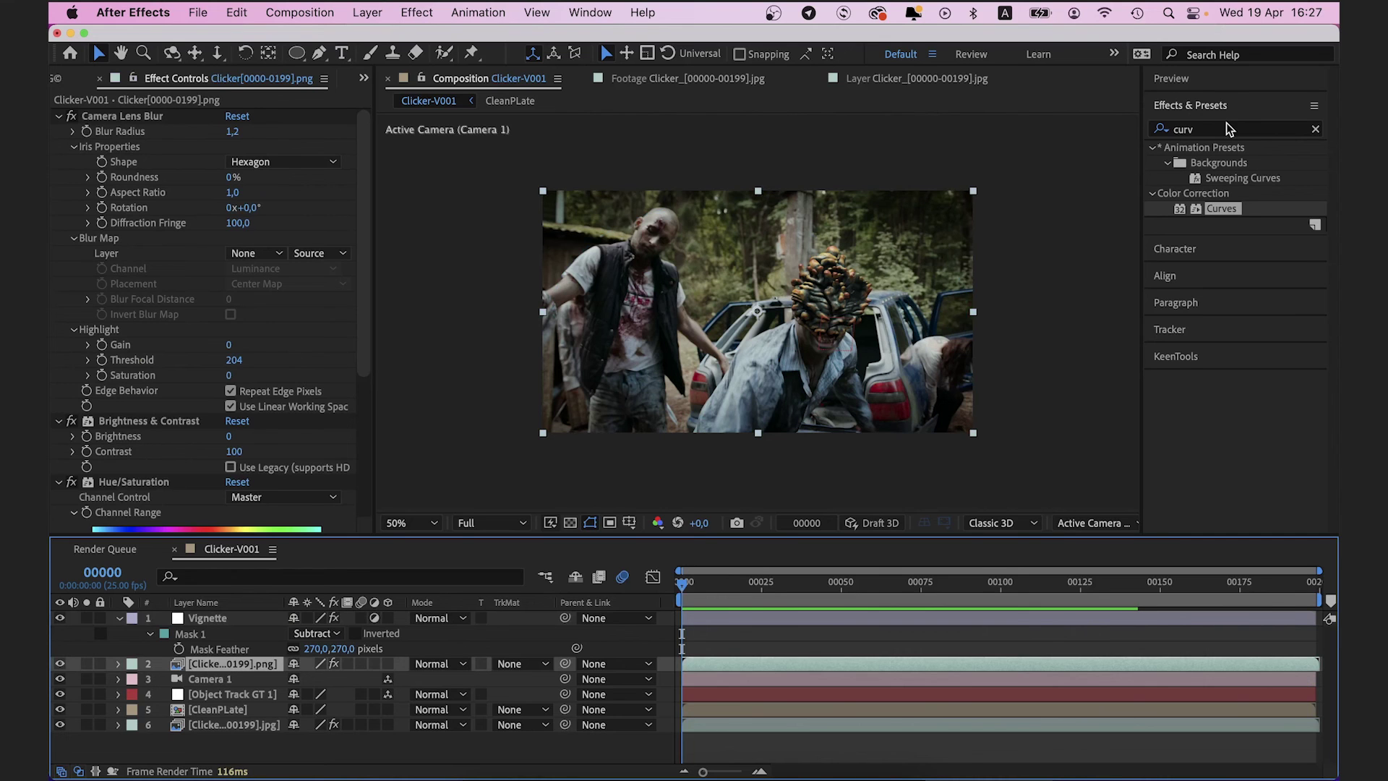
# Preview the composite, examine the Clicker head up close during the fast motion, and return to the first frame.
pyautogui.press('space')
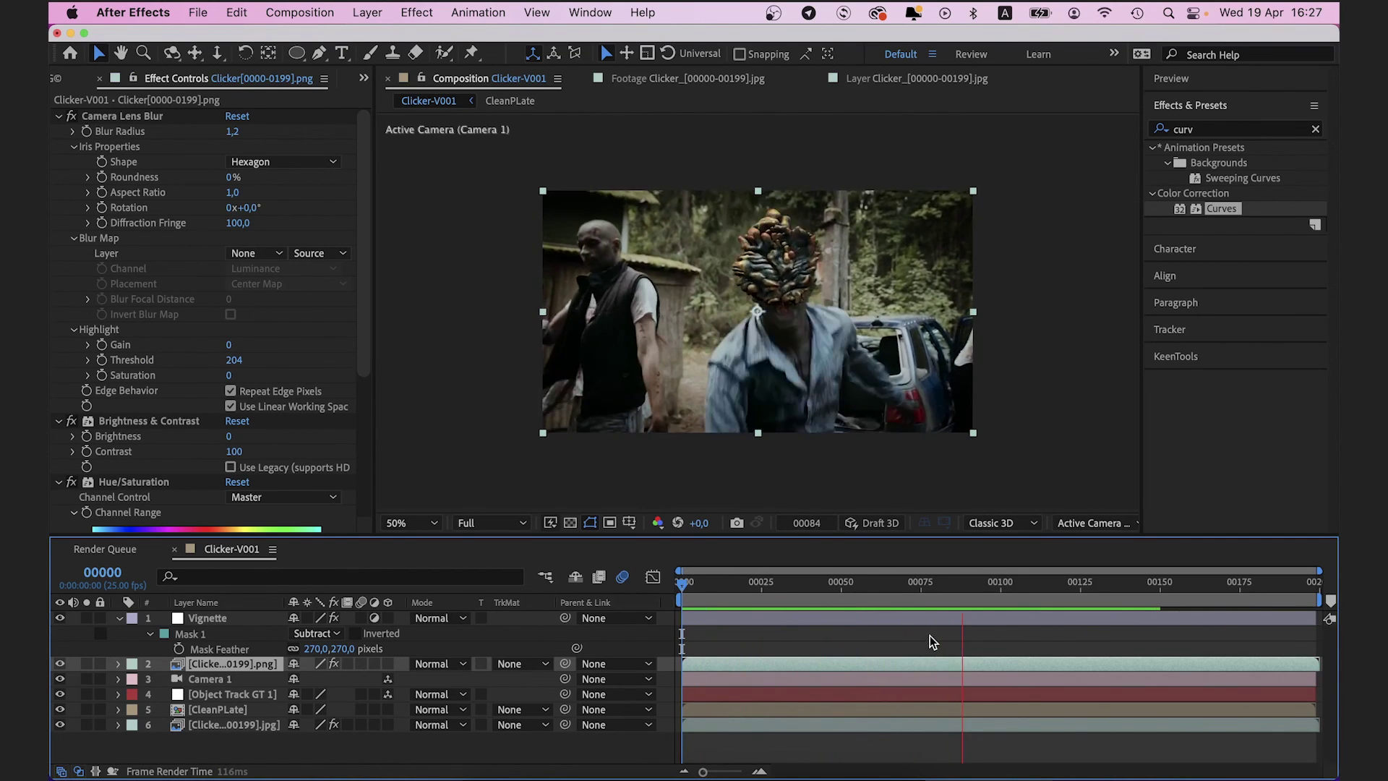
pyautogui.press('space')
pyautogui.scroll(2, 813, 412)
pyautogui.moveTo(844, 389); pyautogui.dragTo(878, 235)
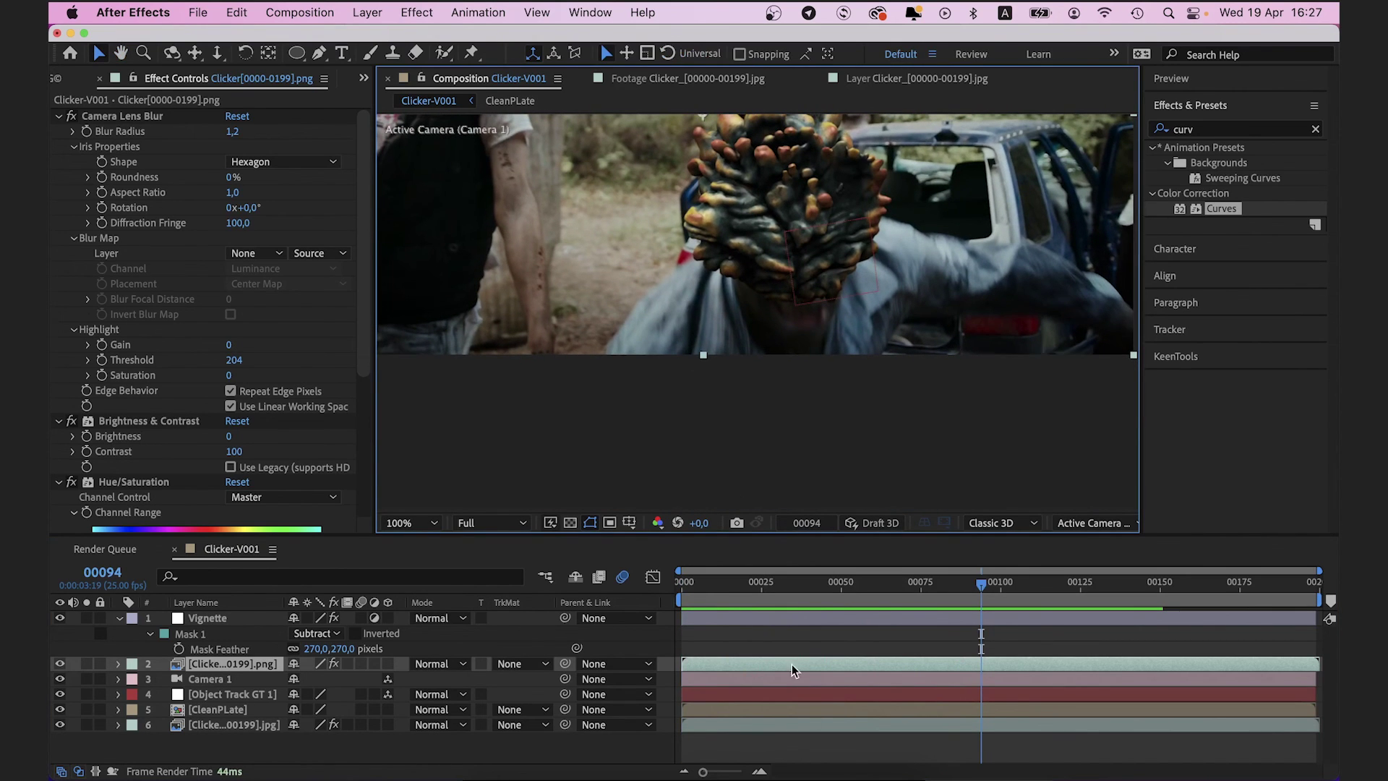
pyautogui.moveTo(809, 586); pyautogui.dragTo(683, 582)
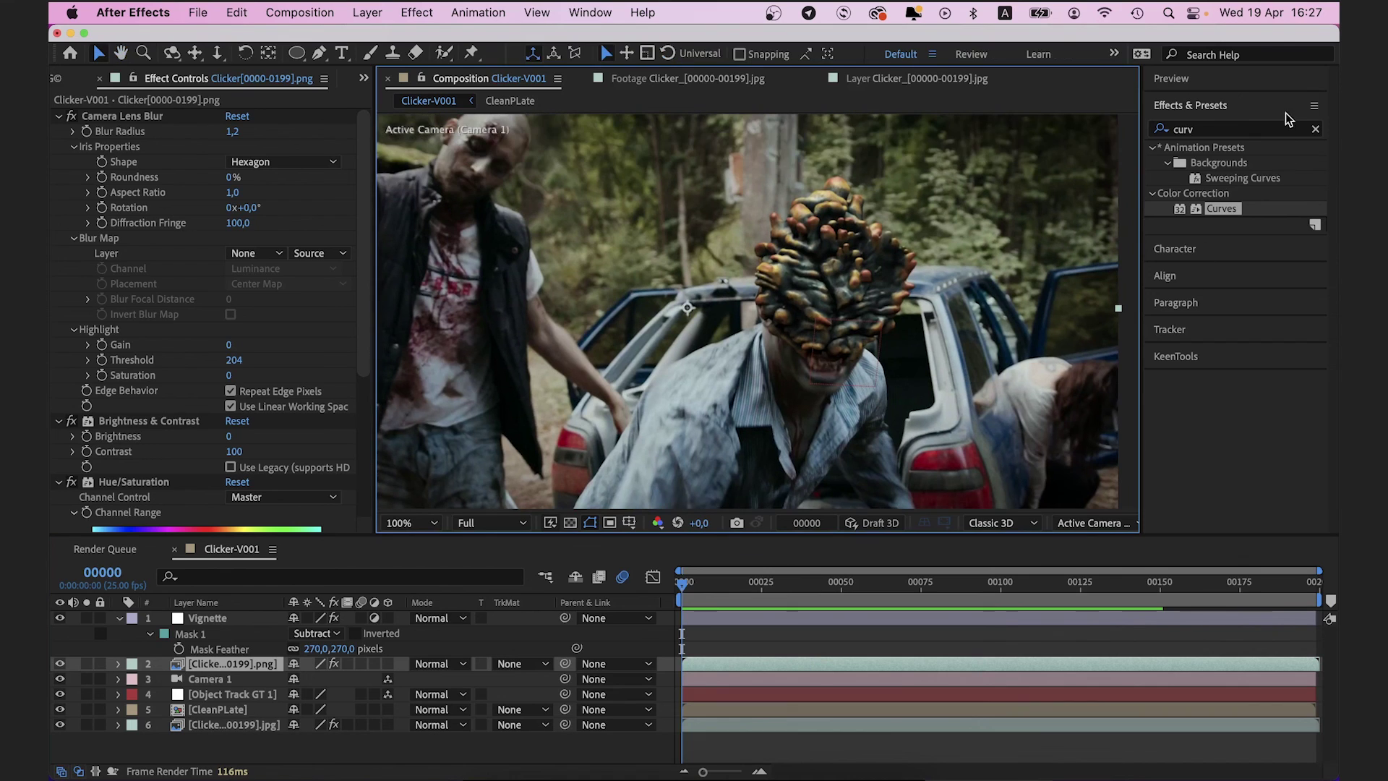
# Find the Pixel Motion Blur effect and apply it to the Clicker[0000-0199].png layer.
pyautogui.click(1243, 130)
pyautogui.press('BackSpace')
pyautogui.press('BackSpace')
pyautogui.press('BackSpace')
pyautogui.press('BackSpace')
pyautogui.write('pixel')
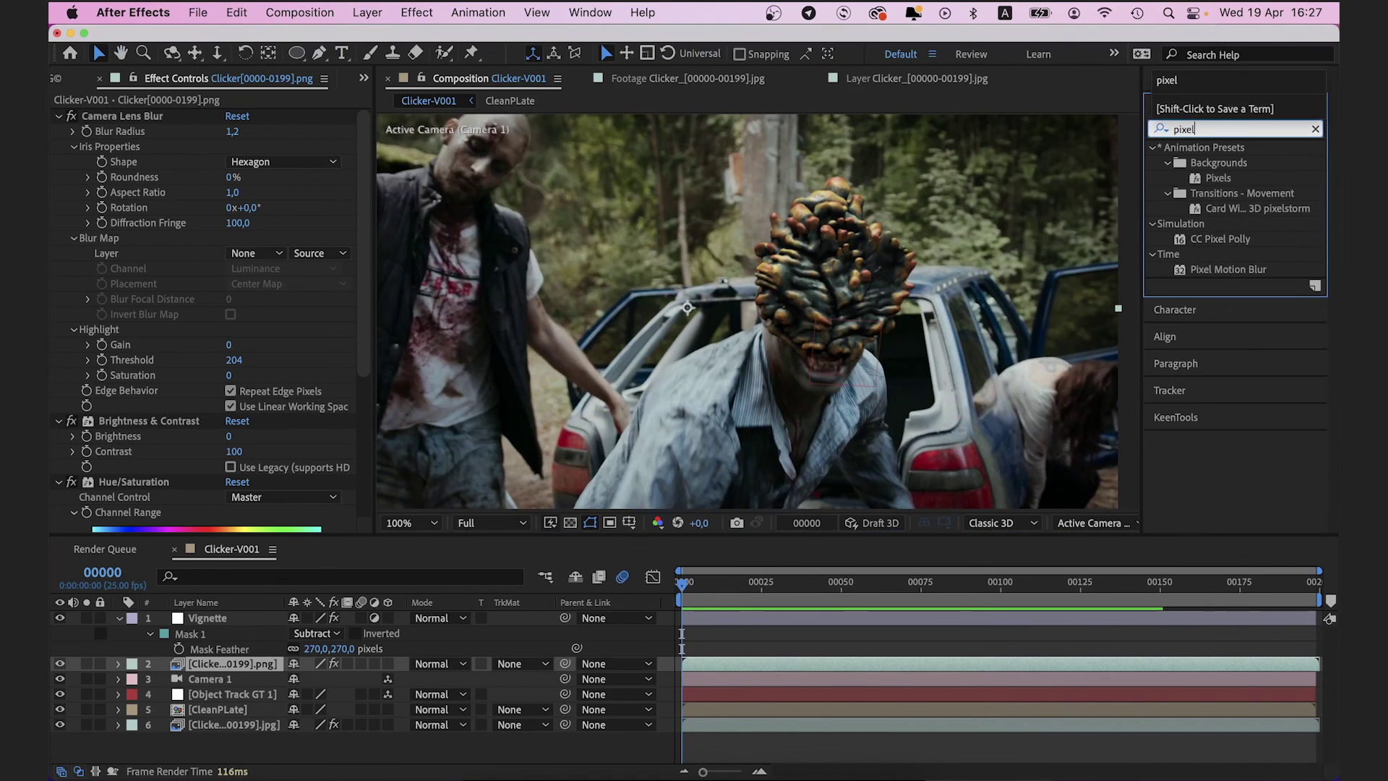
pyautogui.moveTo(1229, 268); pyautogui.dragTo(206, 664)
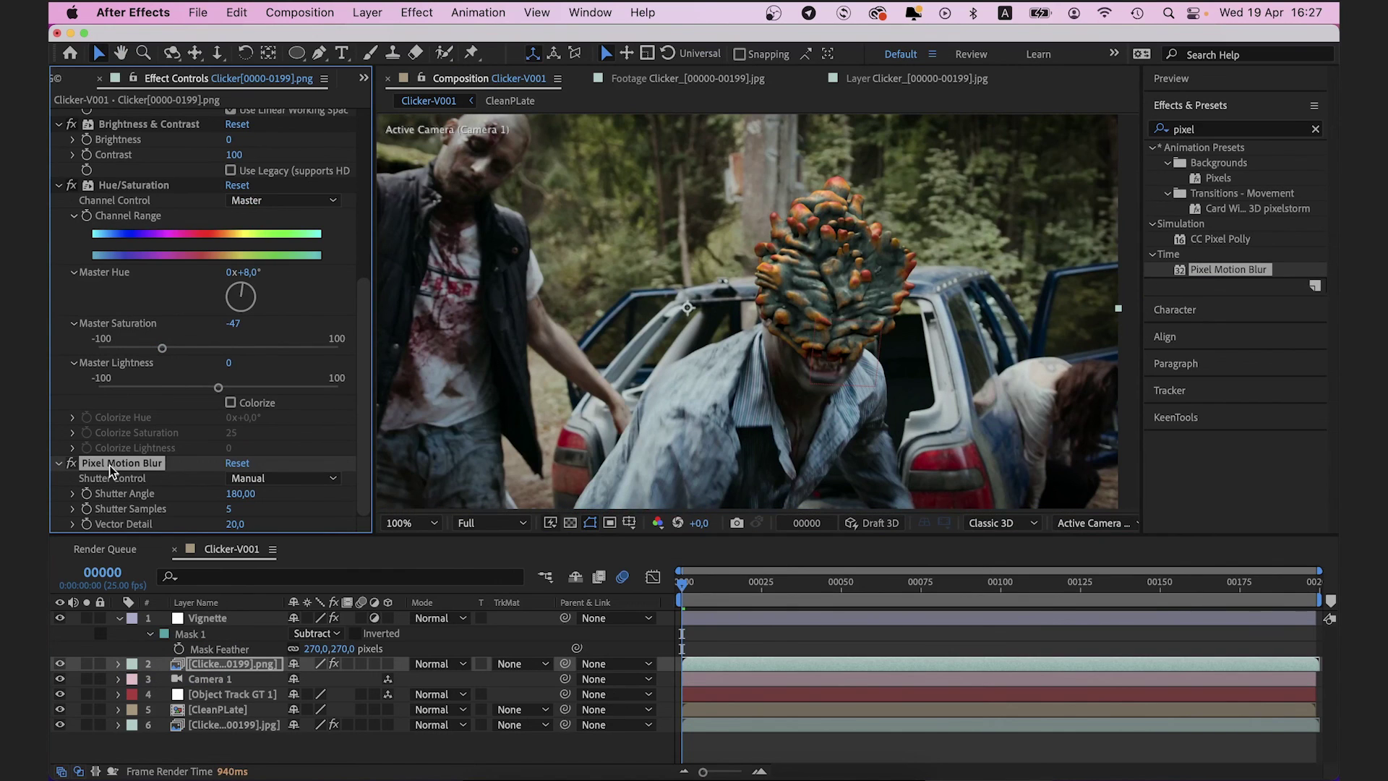
# Move Pixel Motion Blur above the Clicker layer's other effects and set its Shutter Samples to 20.
pyautogui.moveTo(112, 471); pyautogui.dragTo(132, 113)
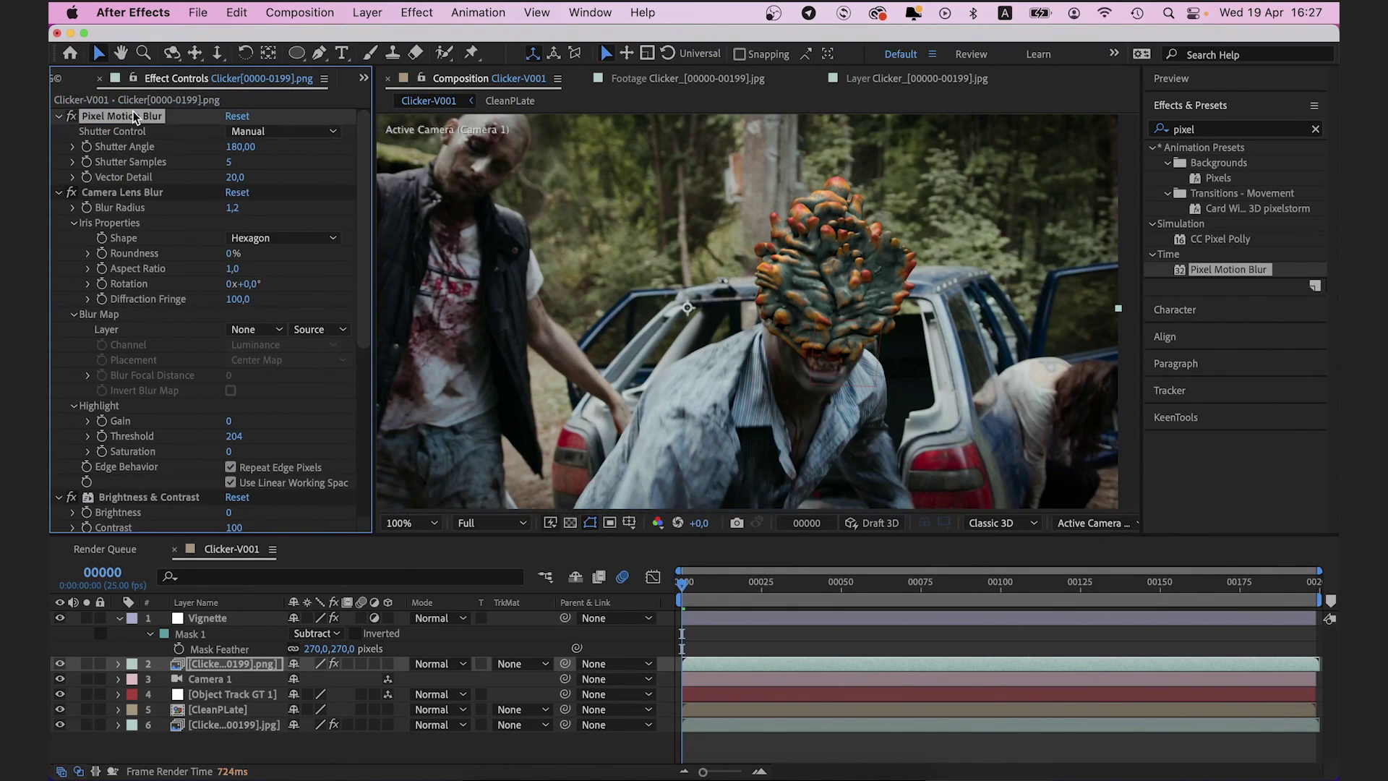
pyautogui.click(229, 162)
pyautogui.write('20')
pyautogui.press('Return')
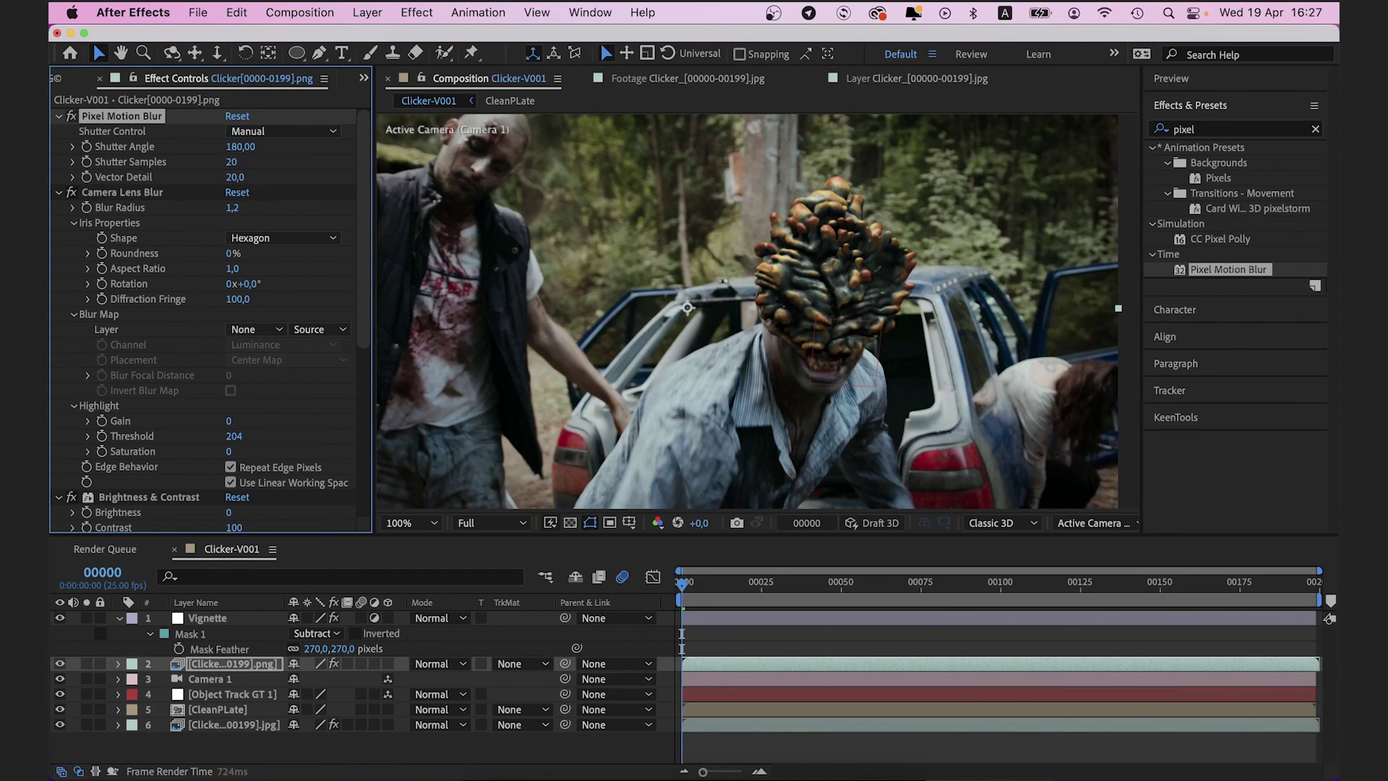